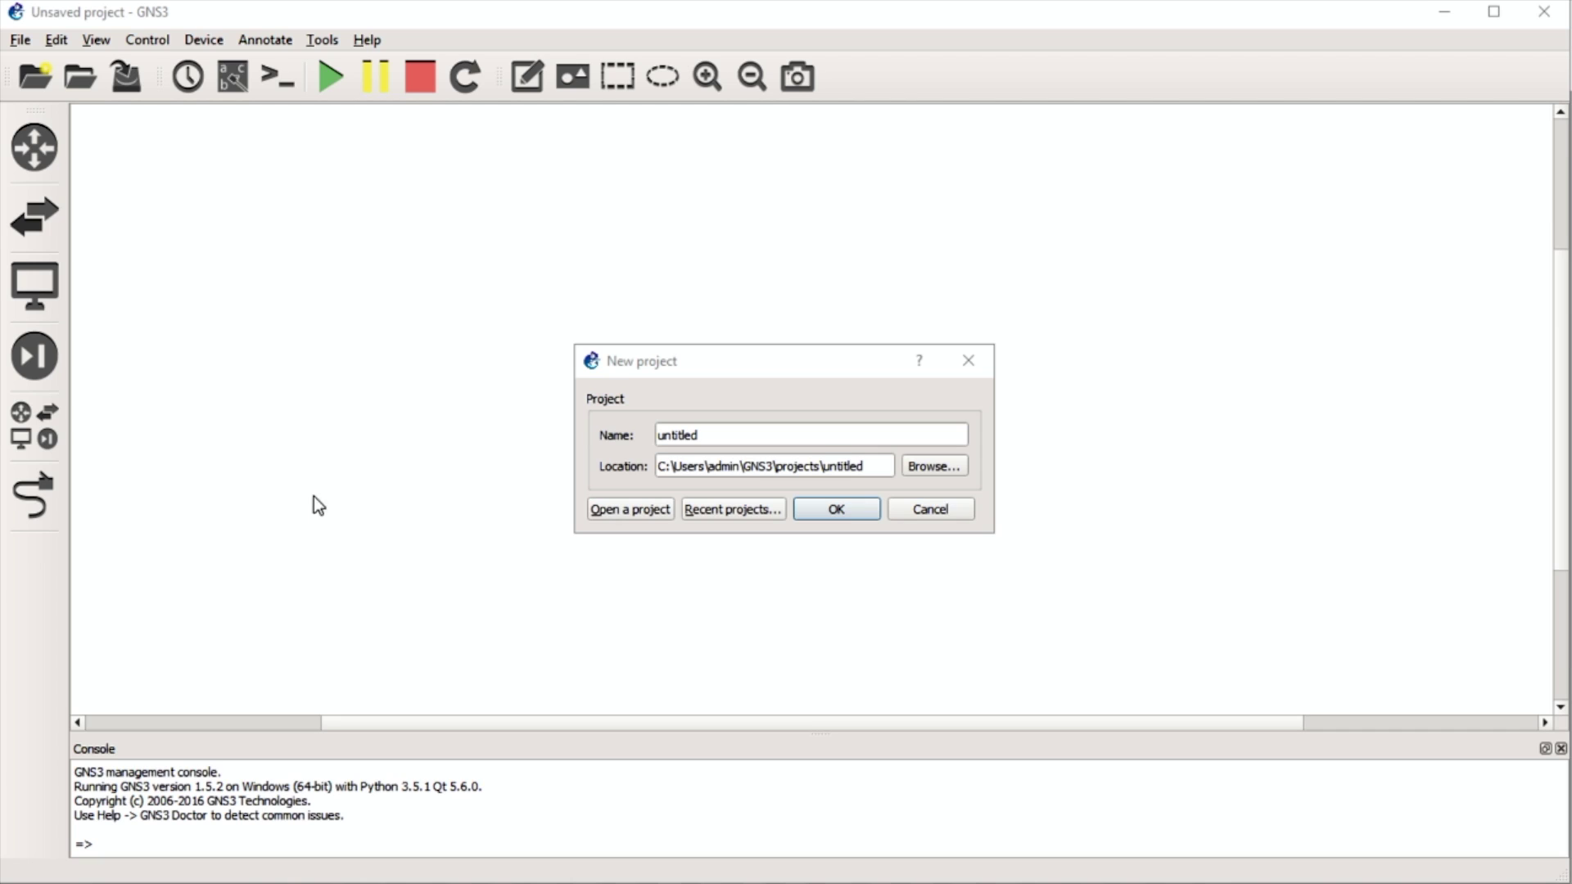
Check the proposed project name and location, and dismiss the New project dialog to continue with an unsaved project.
left_click_drag(714, 433, 625, 437)
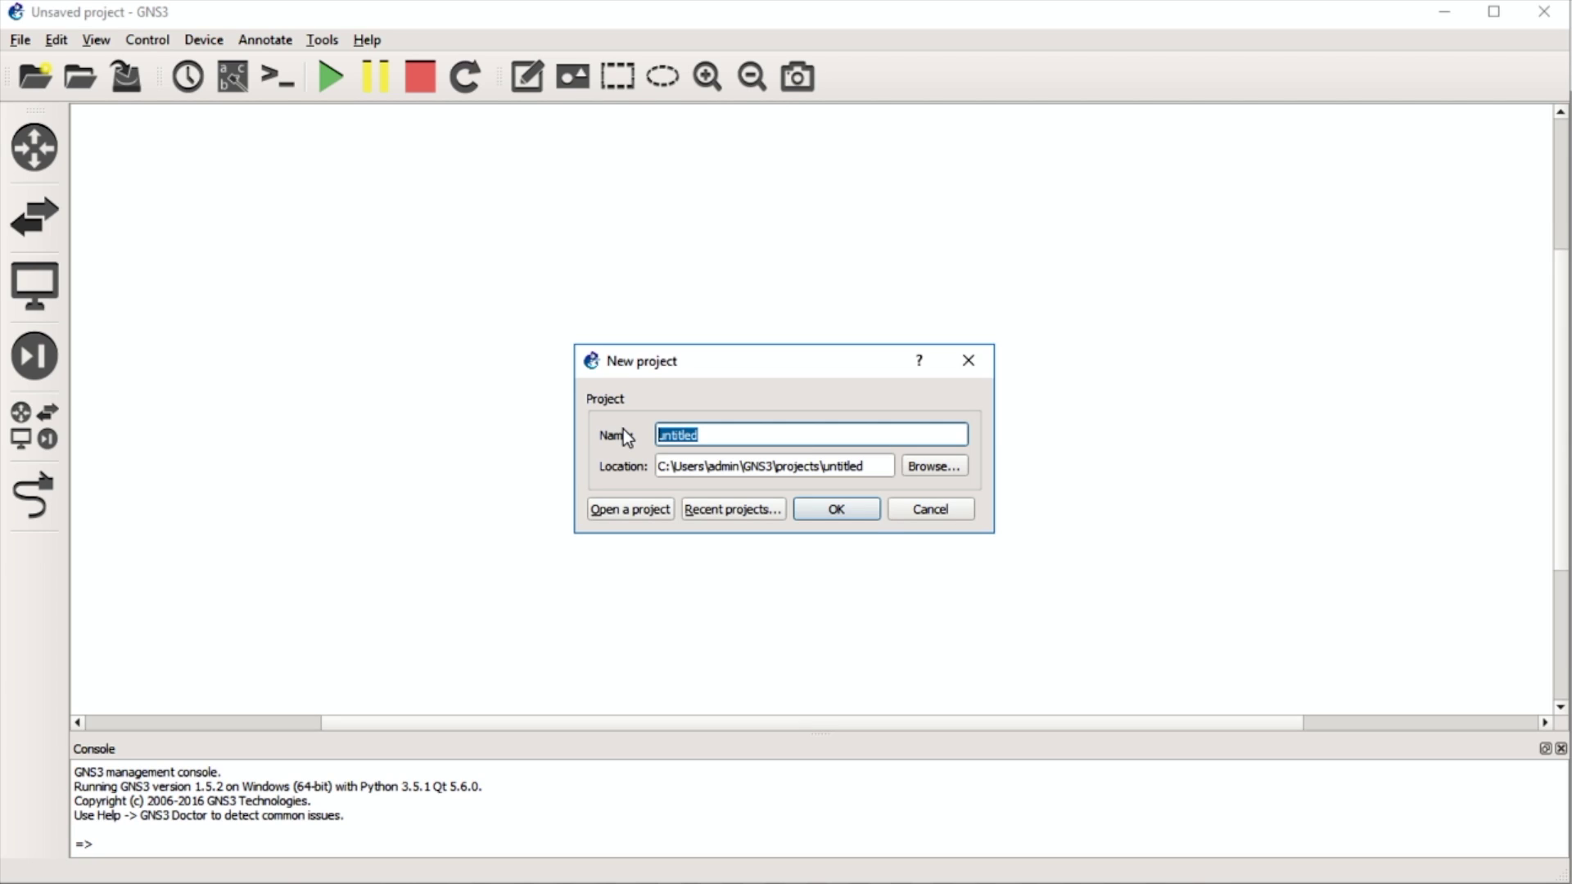
left_click_drag(877, 466, 602, 471)
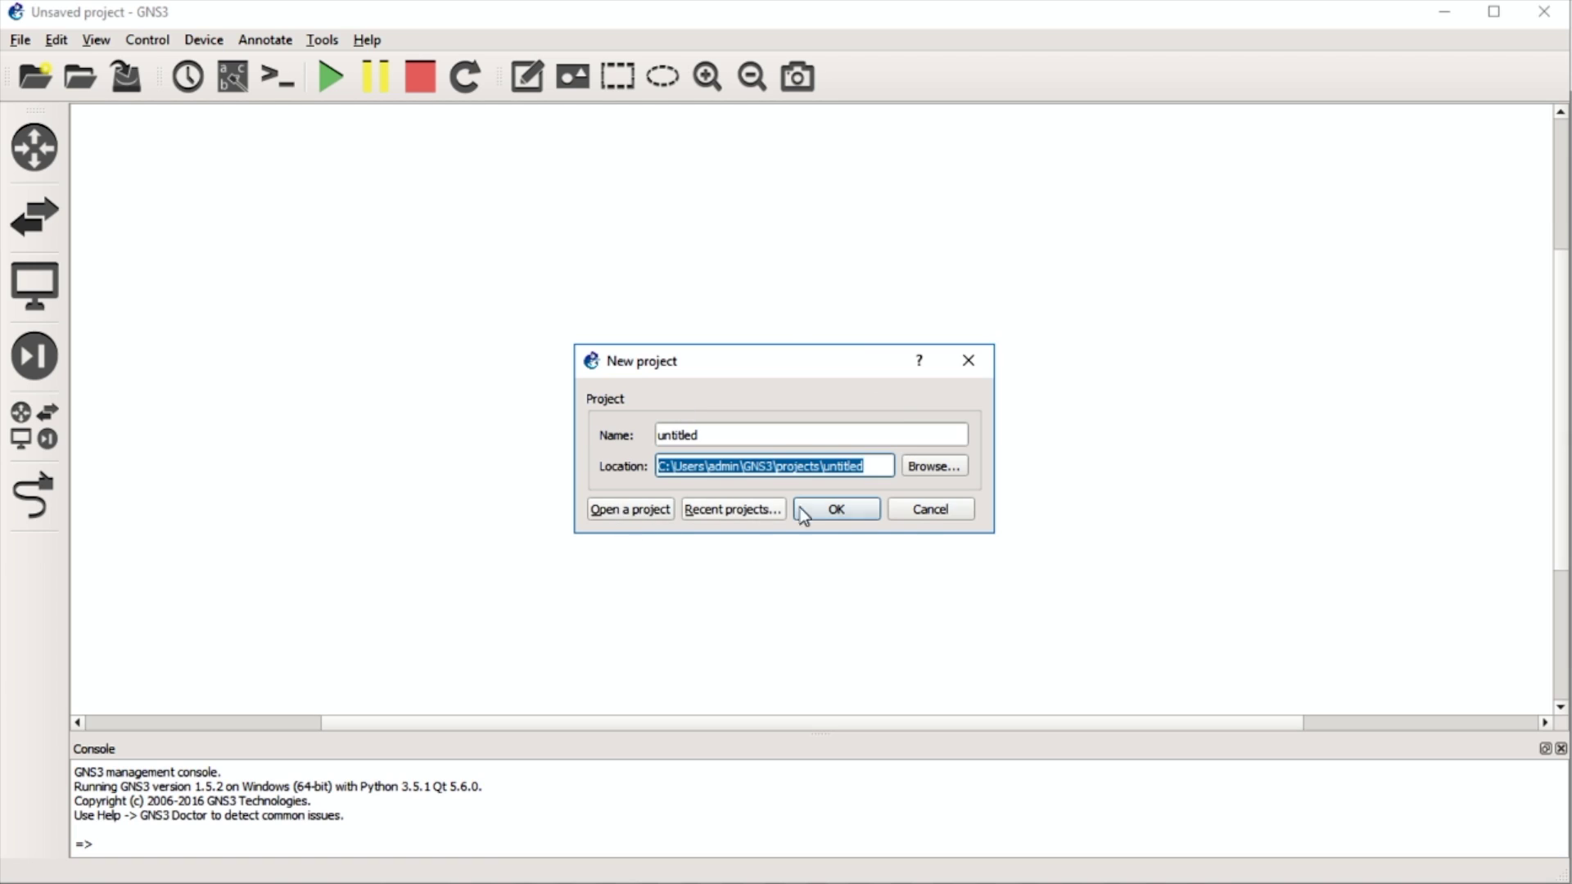
left_click(873, 516)
Look through the available routers, end devices, security devices and the complete device list, and try the link tool.
left_click(47, 160)
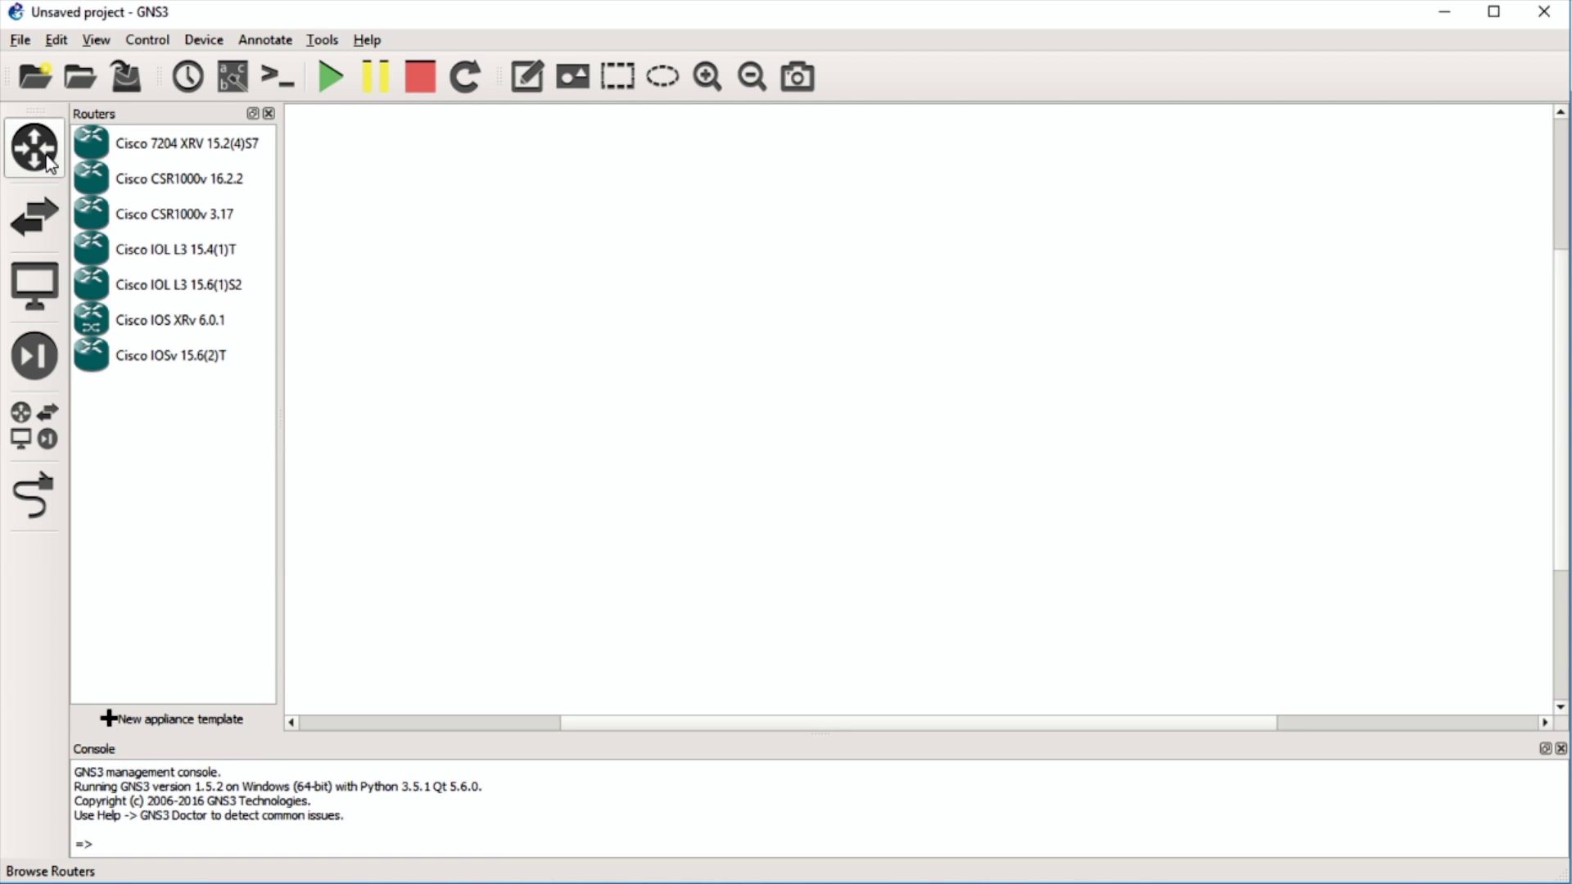
left_click(47, 160)
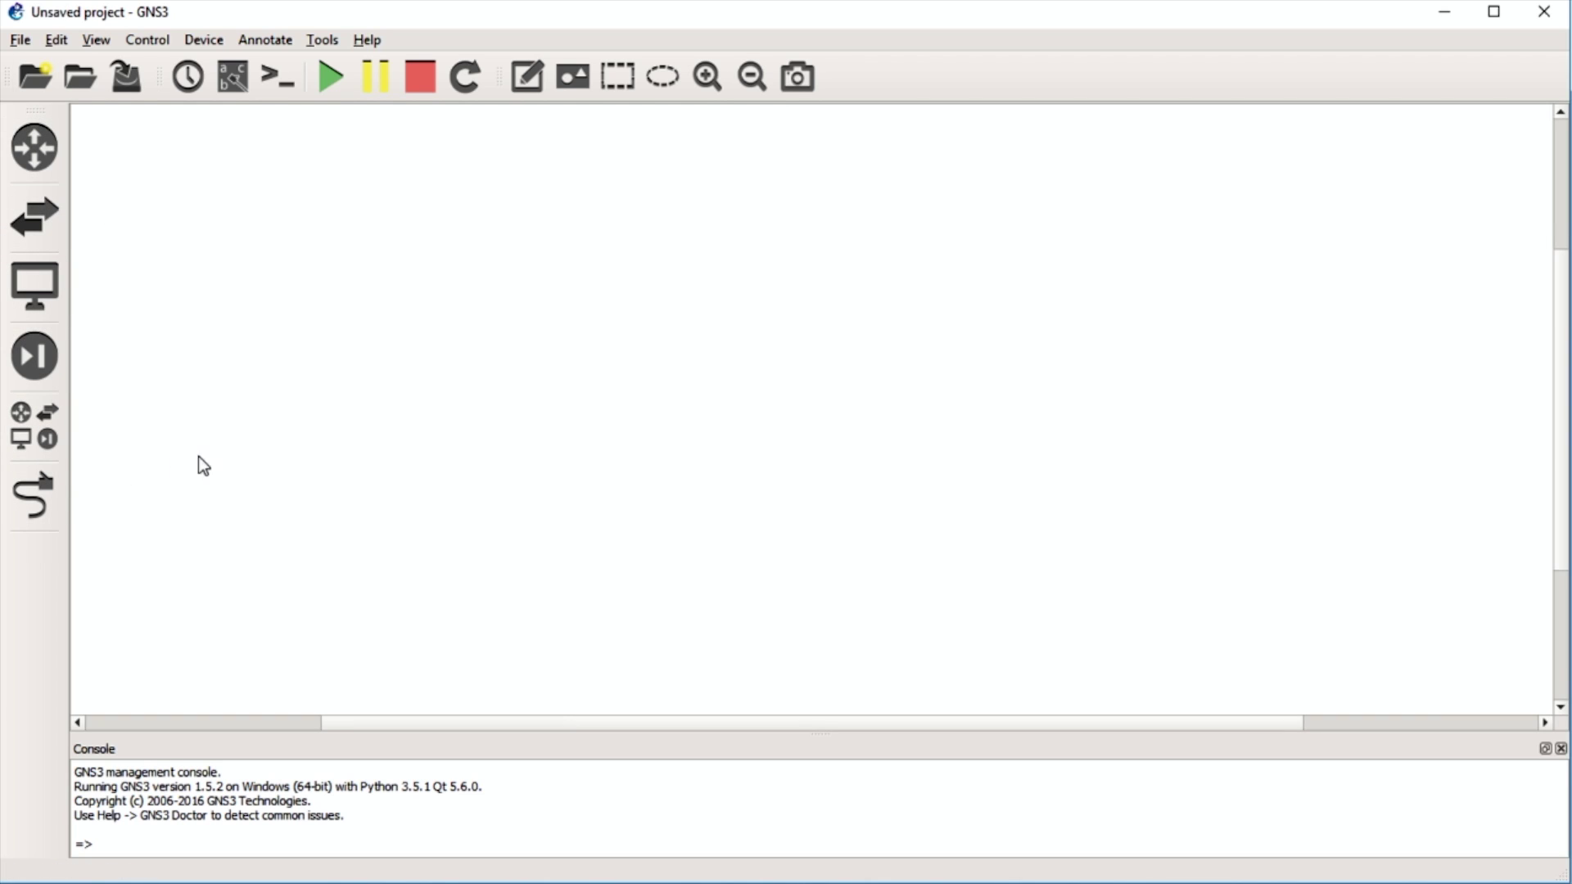
left_click(37, 311)
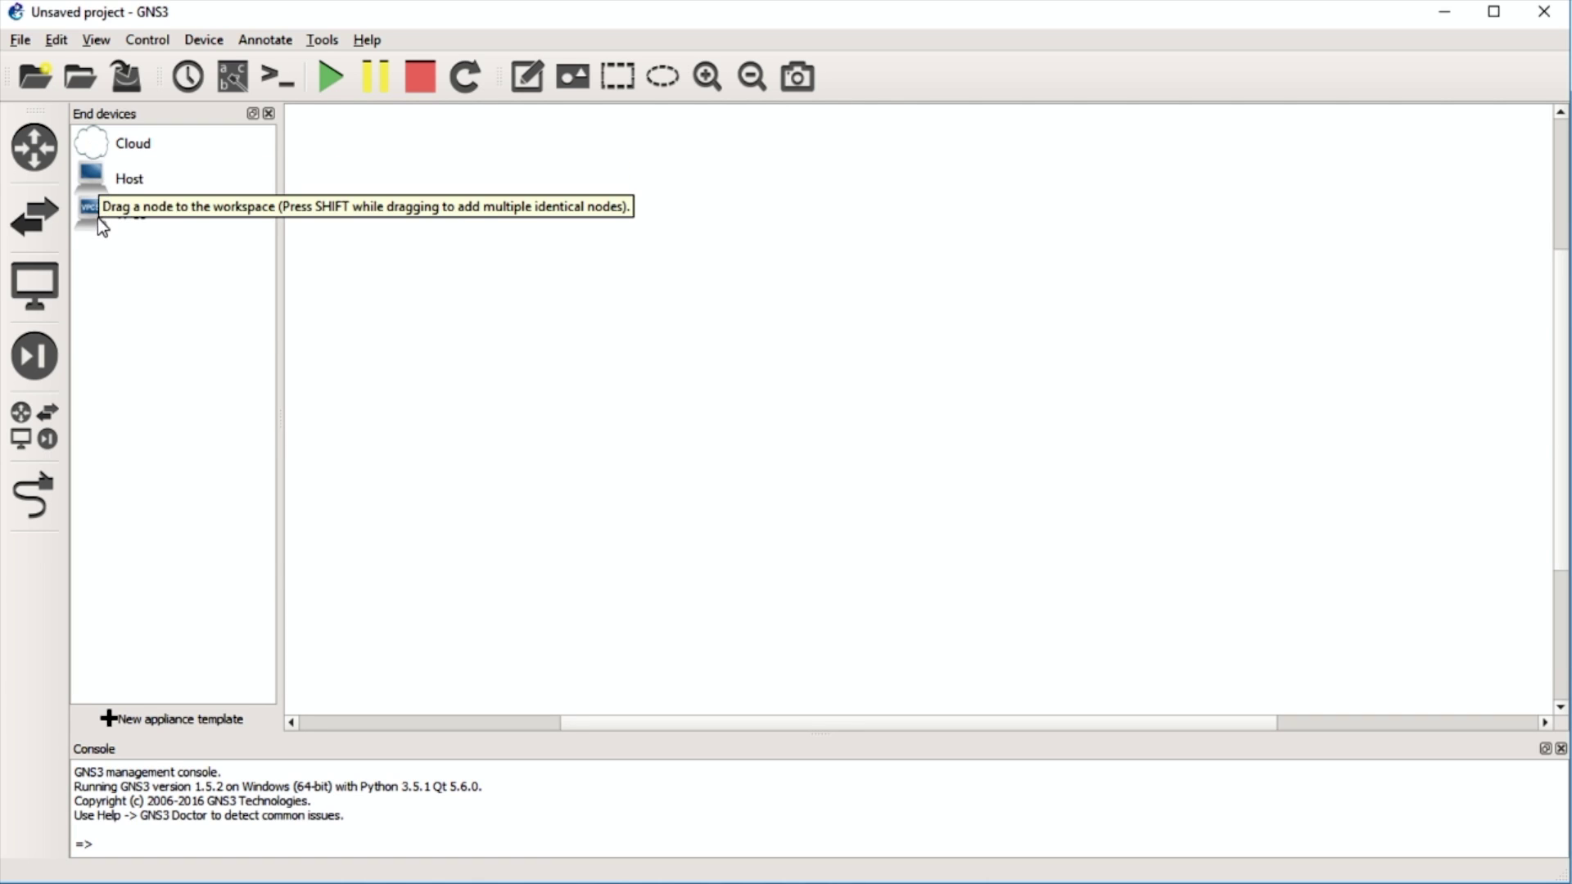
left_click(41, 356)
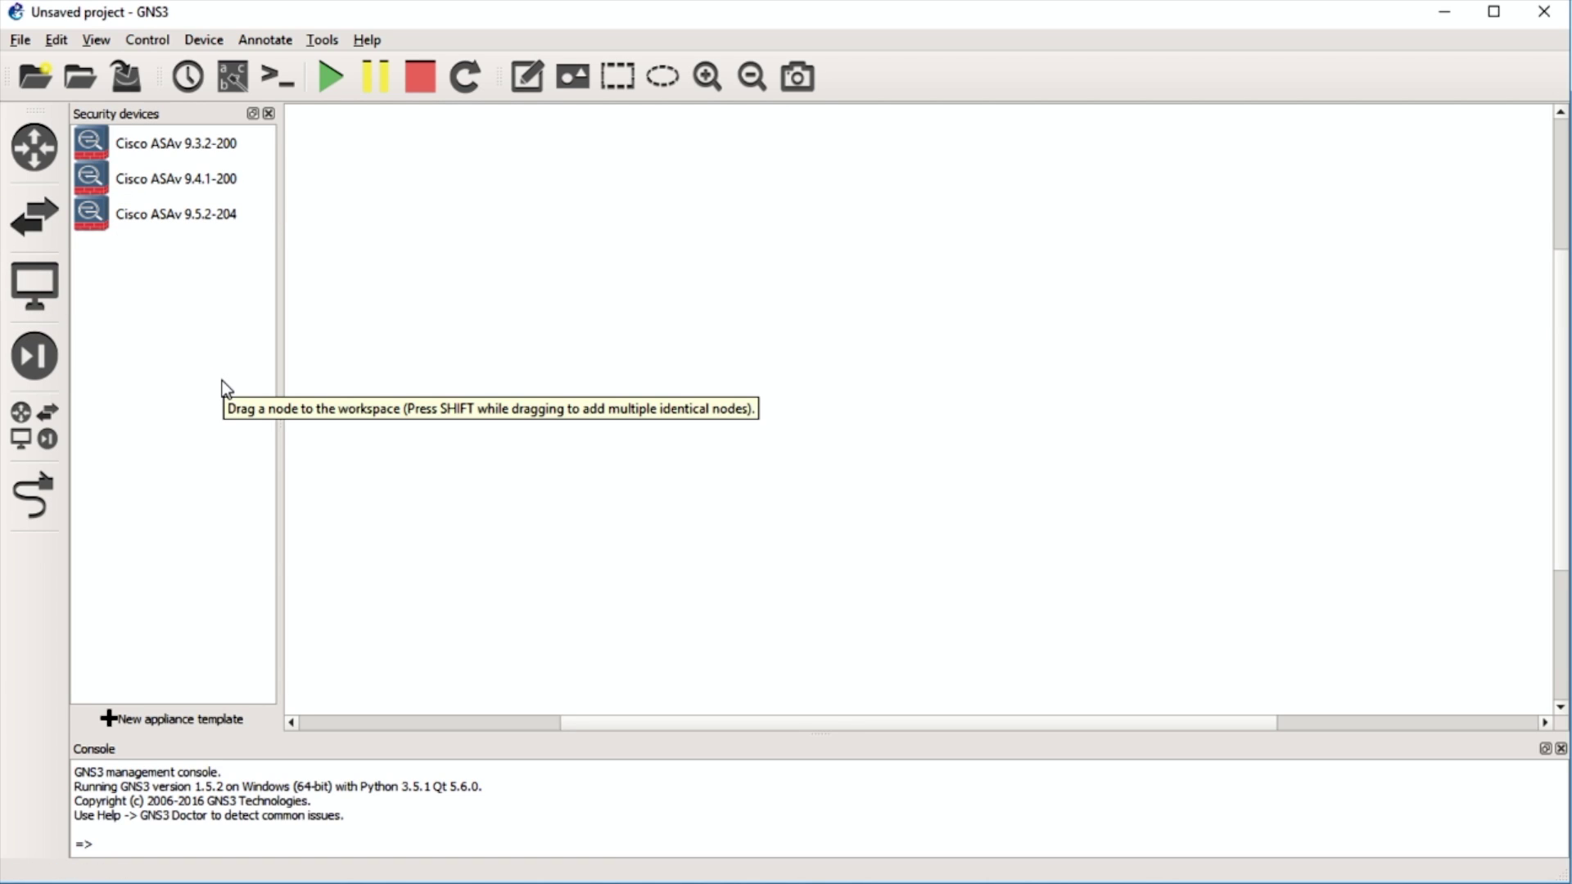
left_click(34, 356)
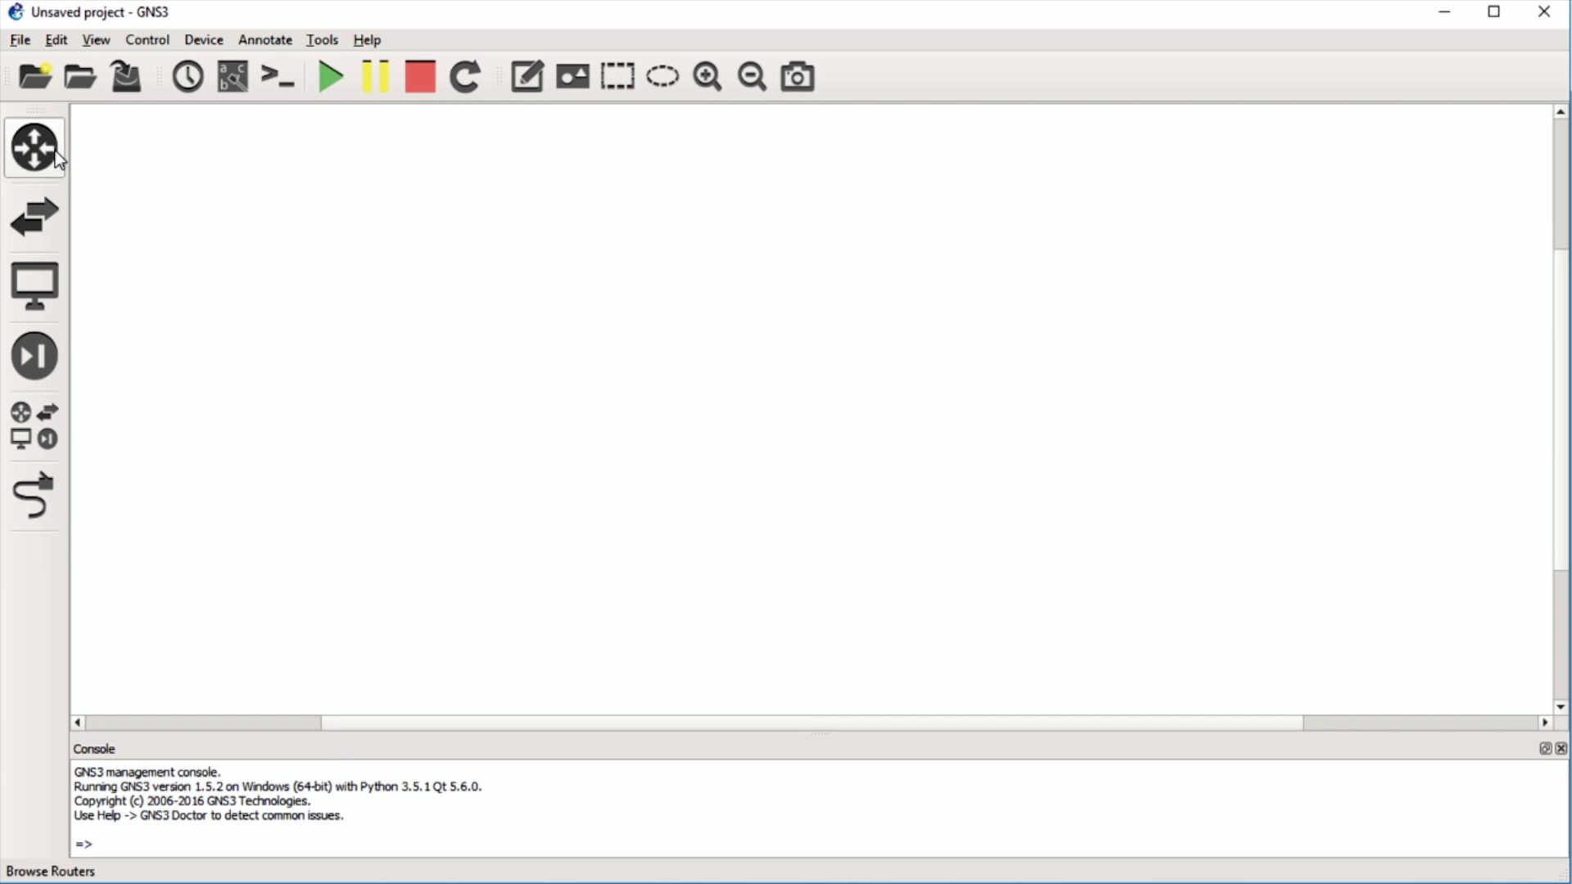
left_click(28, 283)
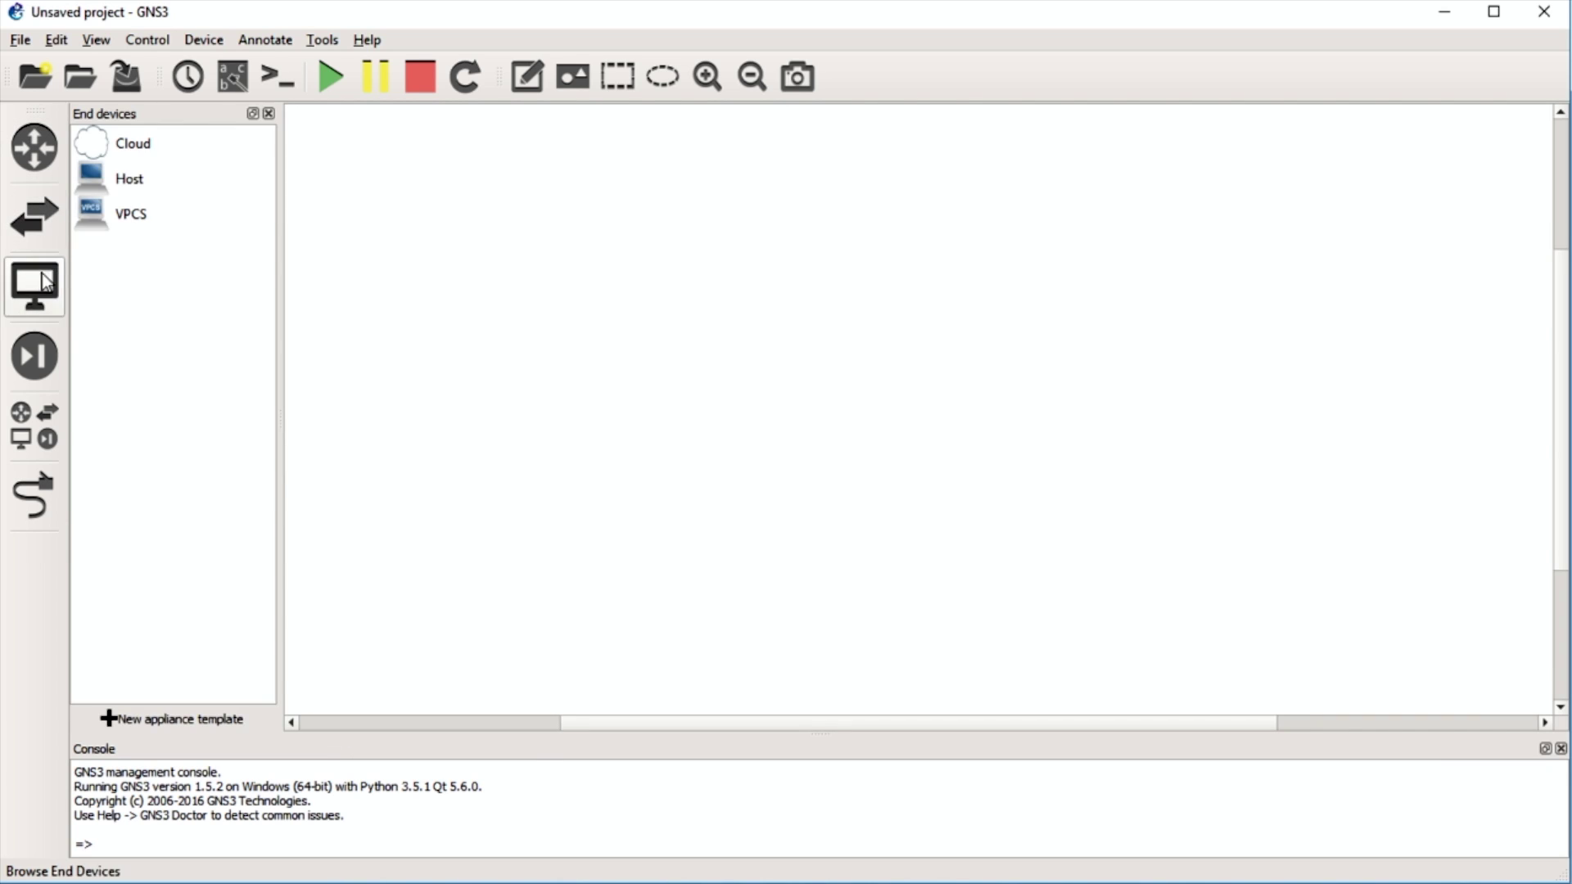
left_click(30, 364)
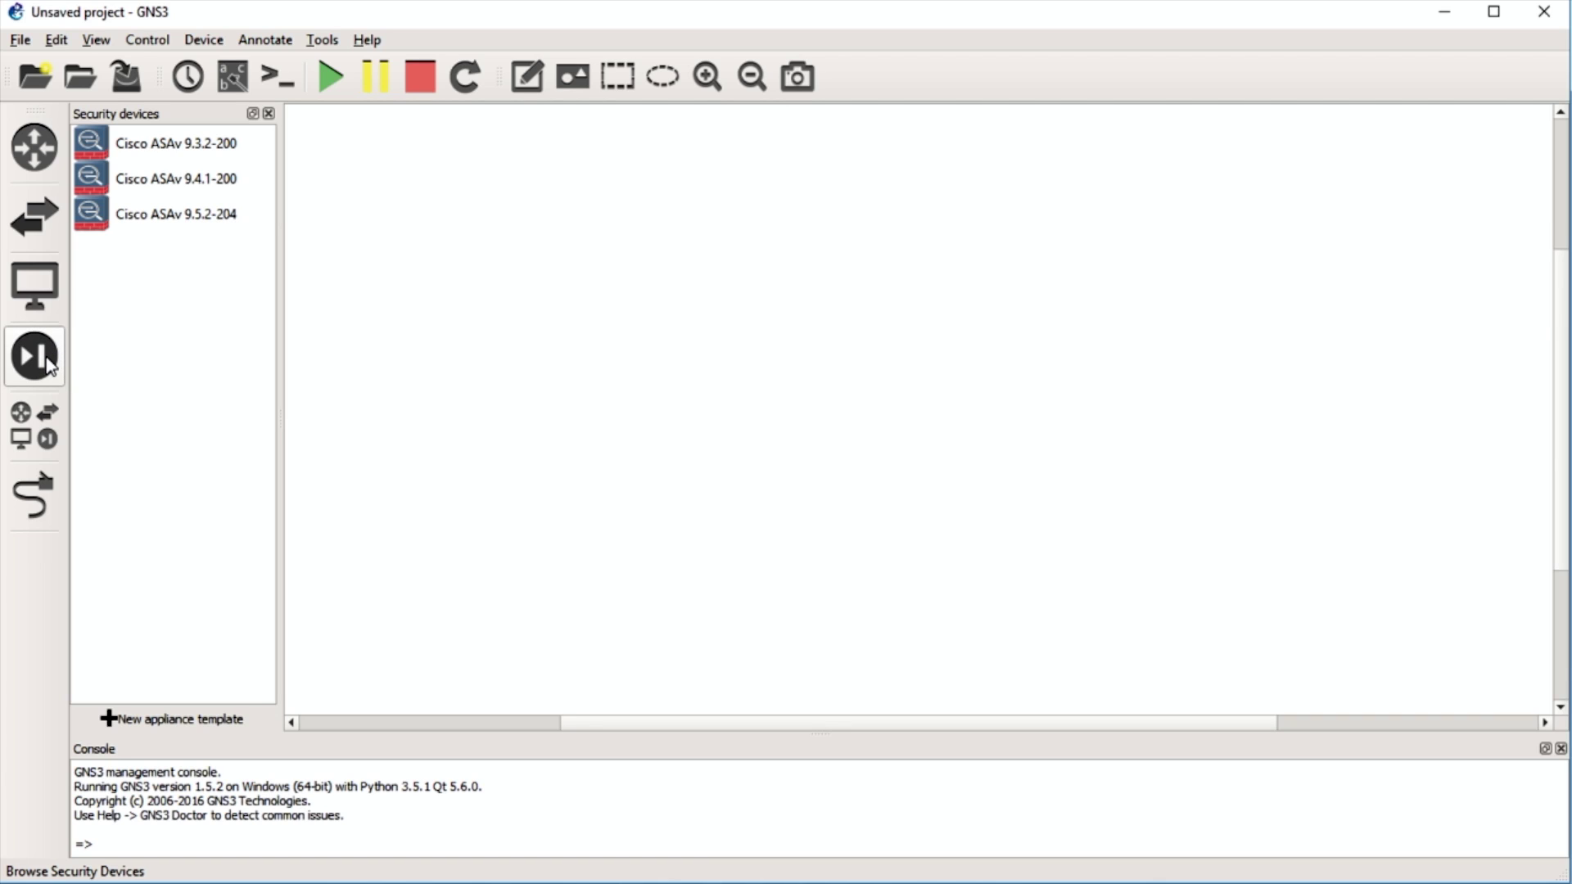
left_click(34, 448)
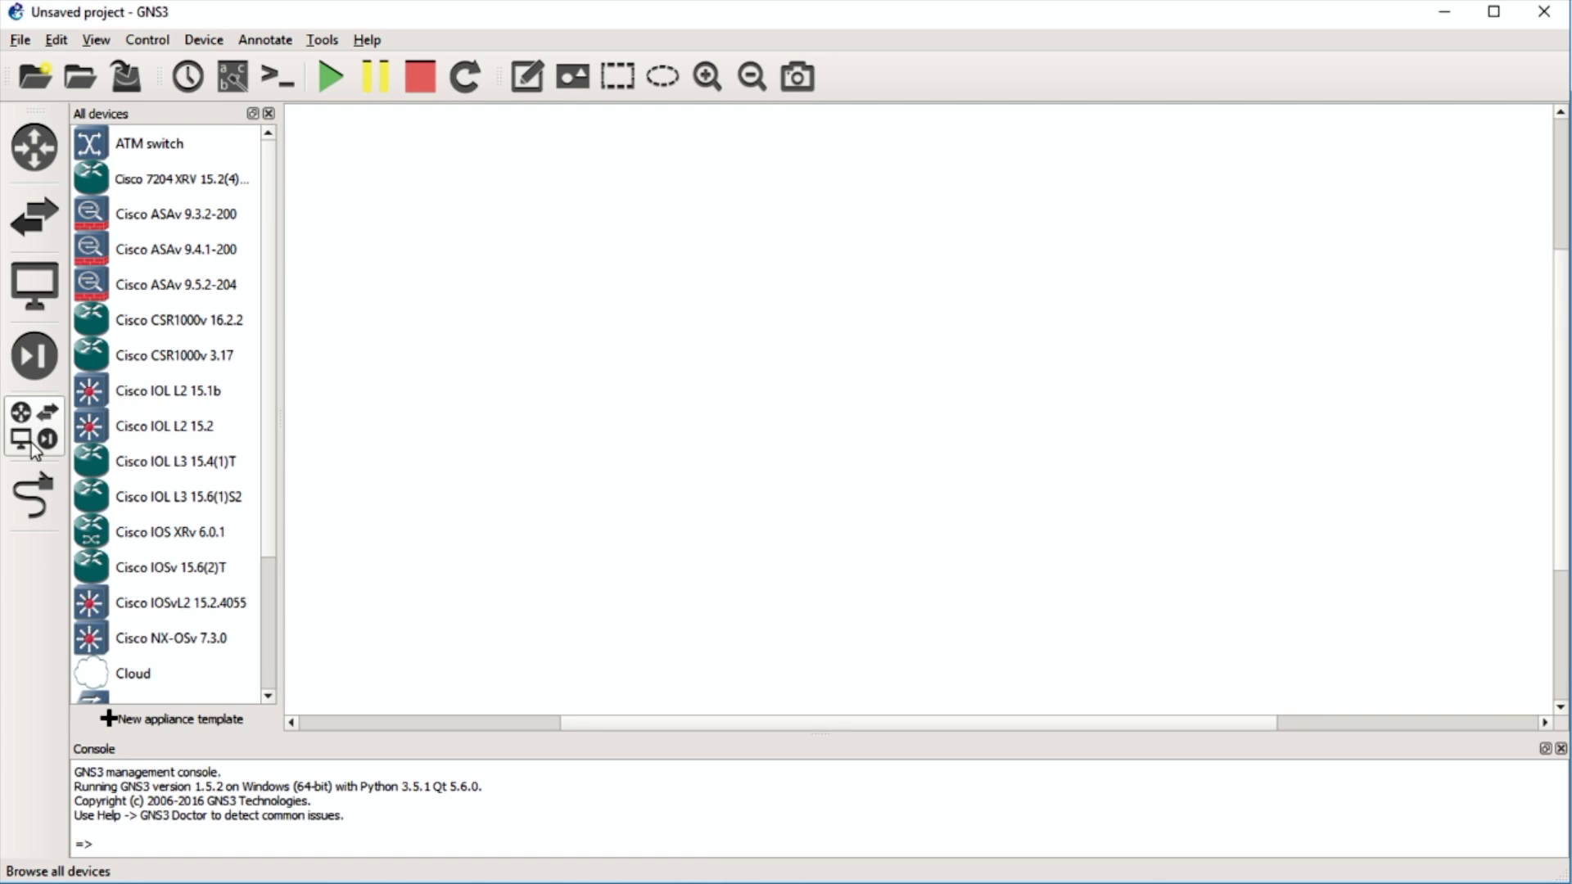
mouse_move(268, 167)
left_mouse_down()
mouse_move(258, 430)
mouse_move(267, 141)
left_mouse_up()
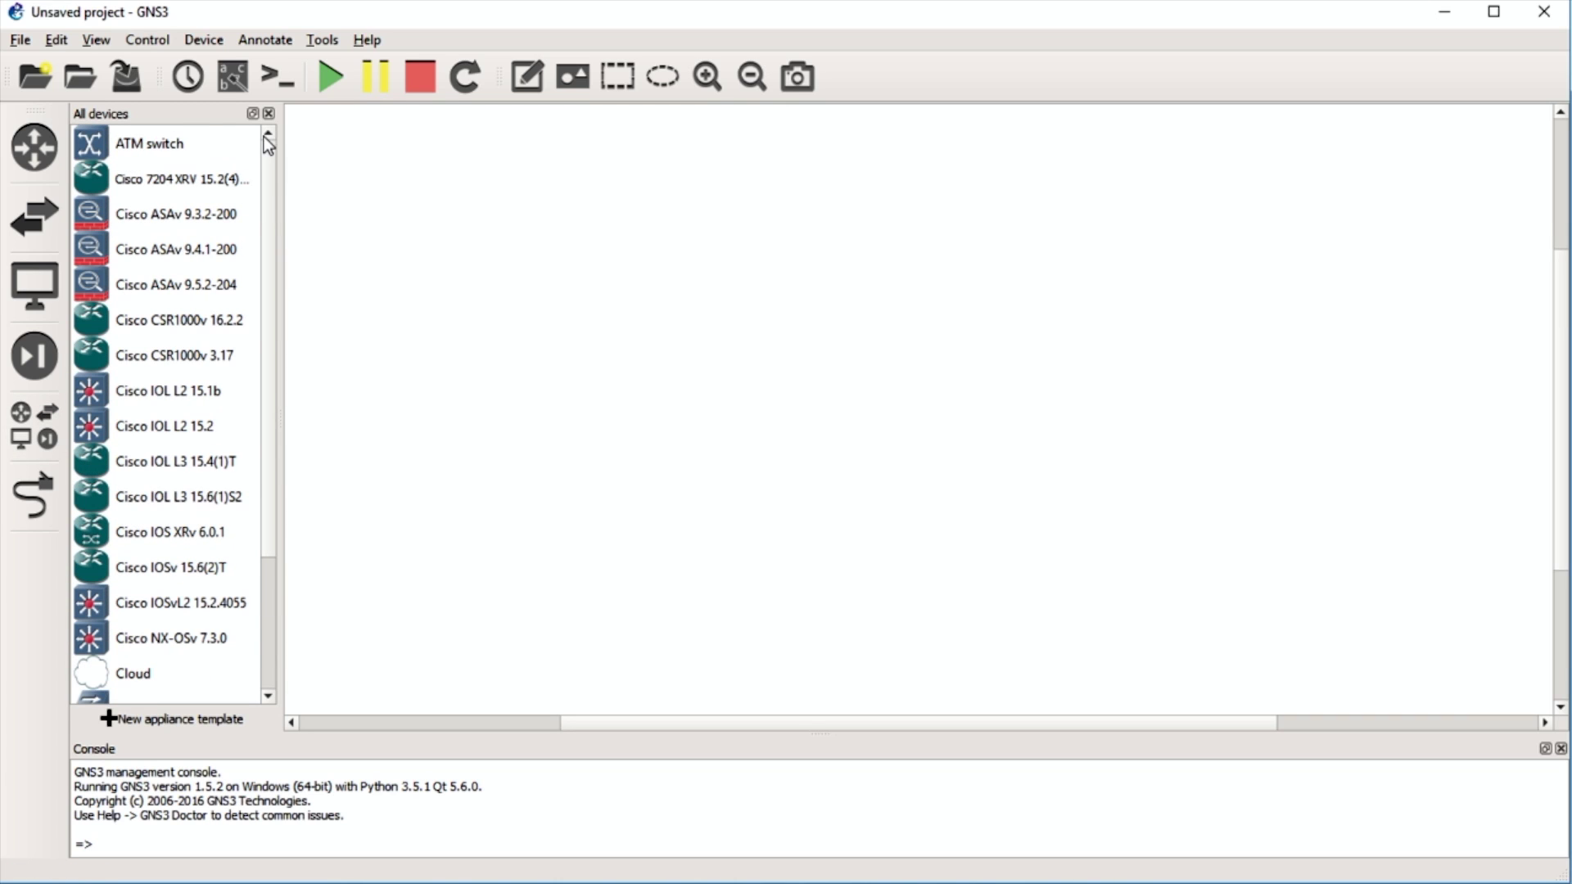
left_click(33, 355)
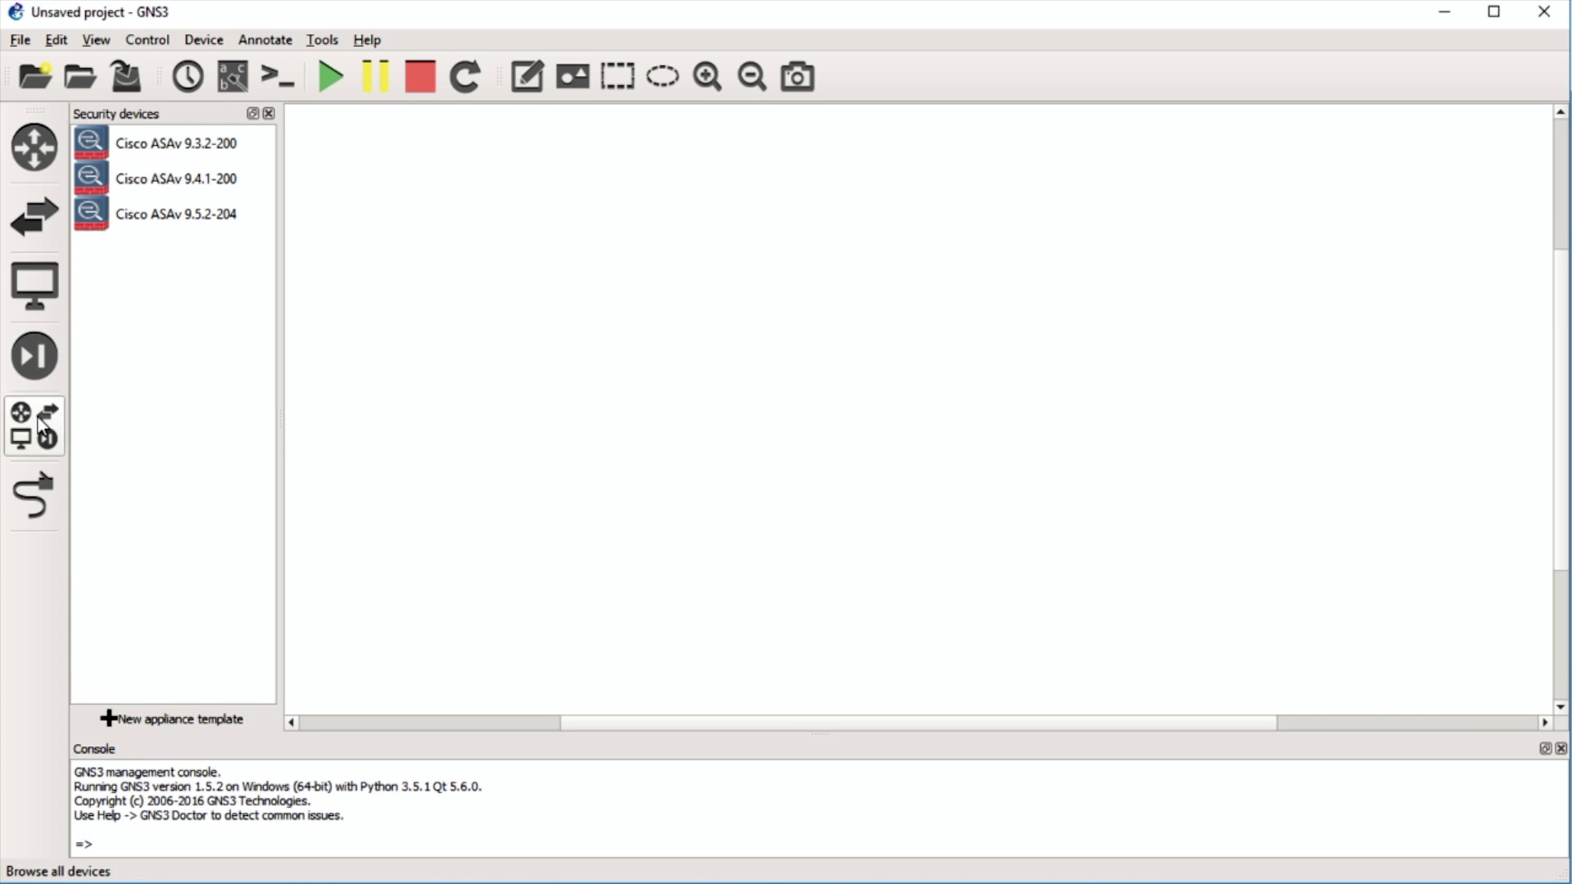
left_click(34, 426)
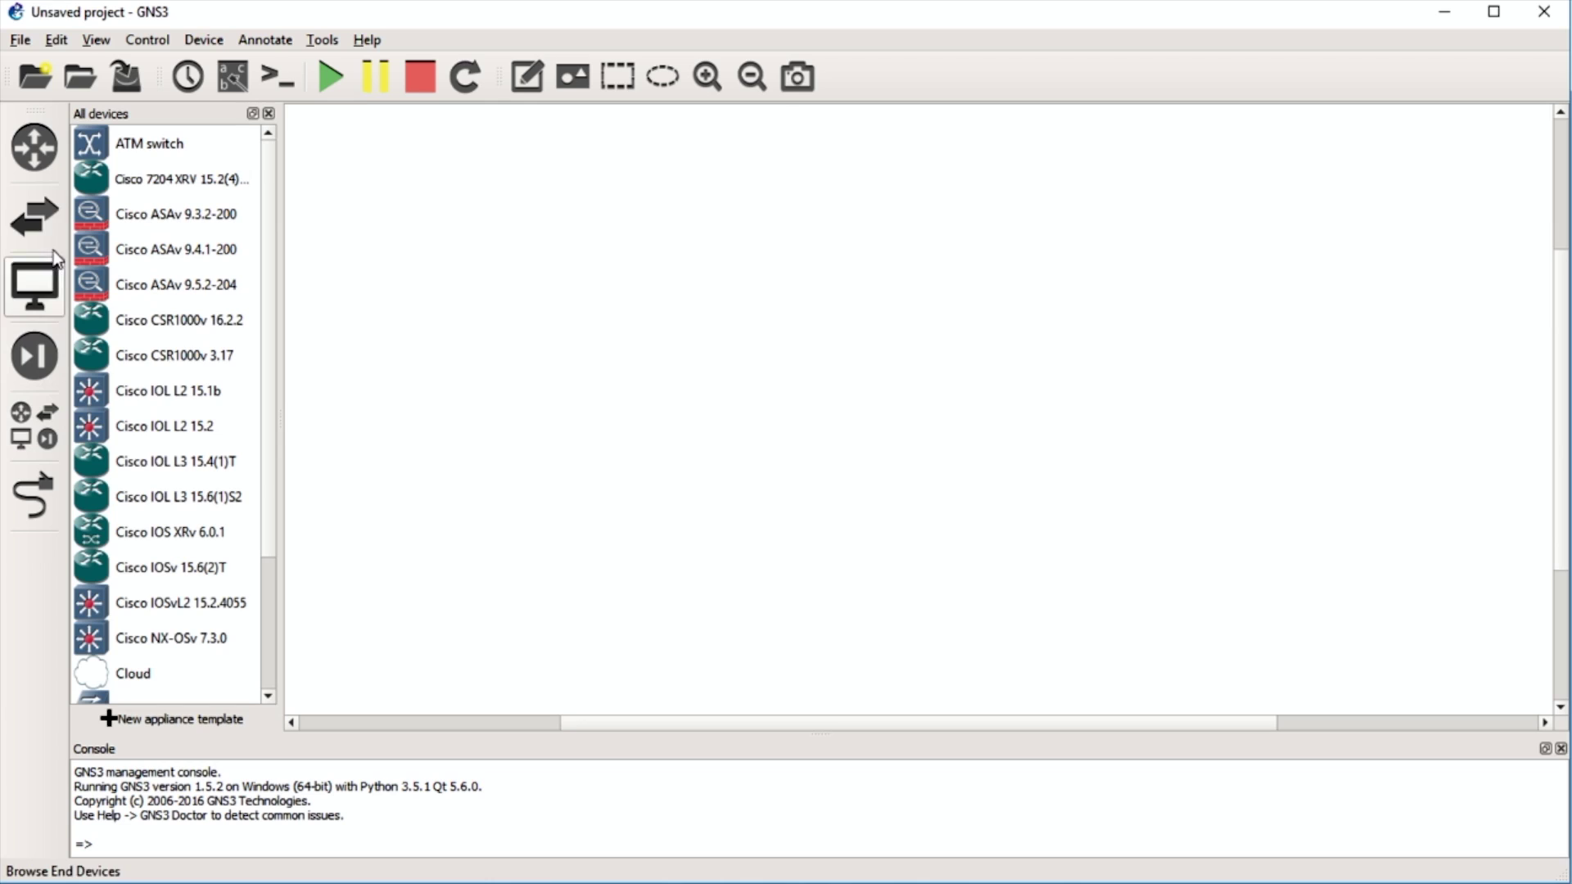
left_click(267, 113)
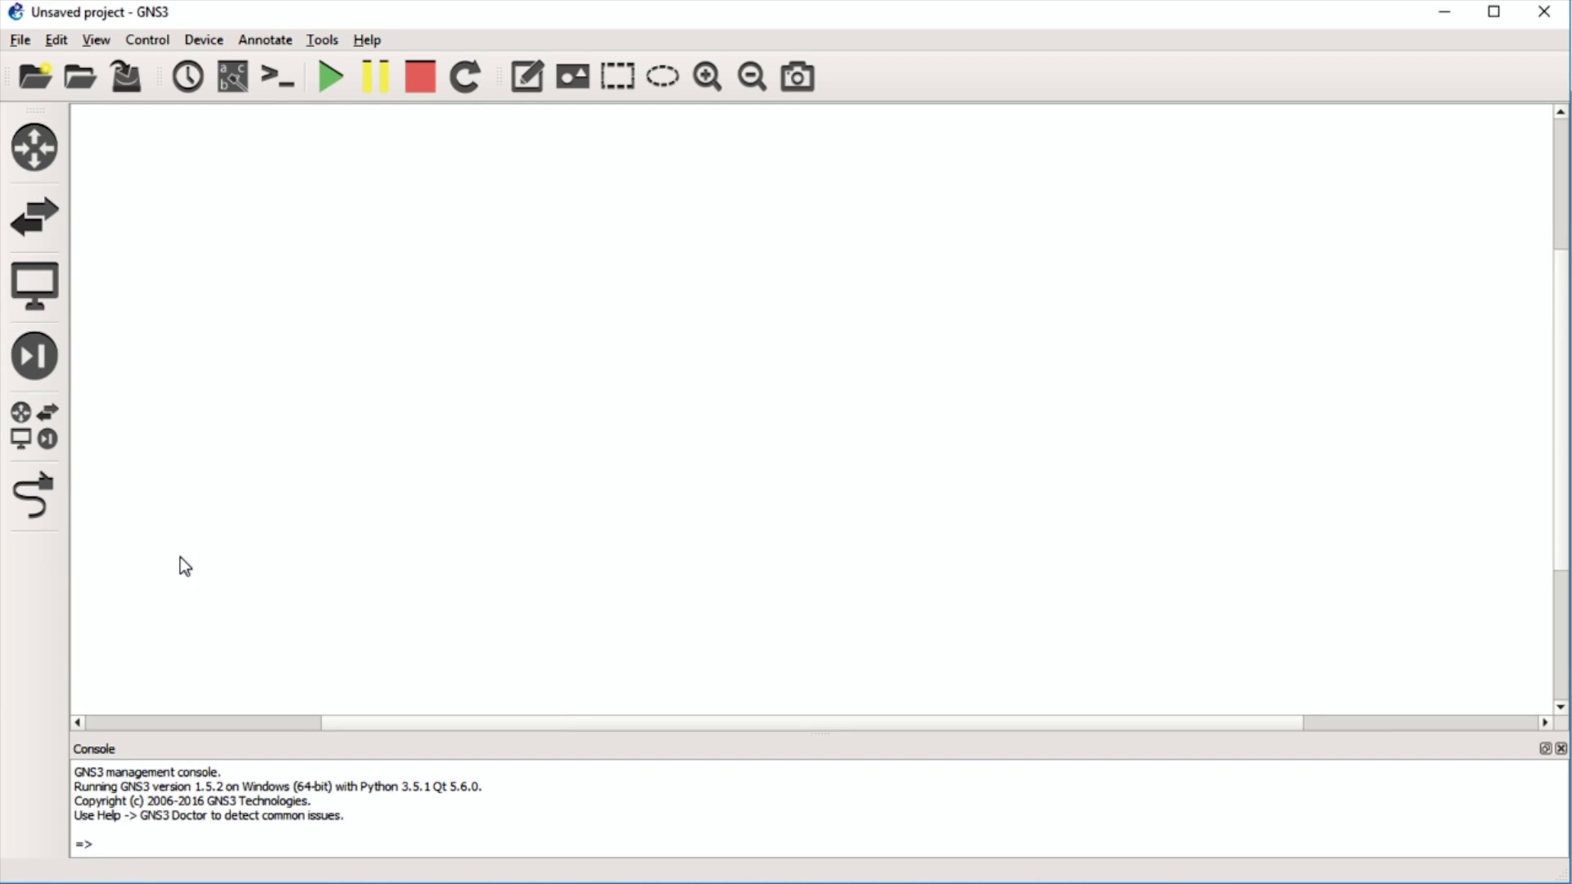
left_click(30, 512)
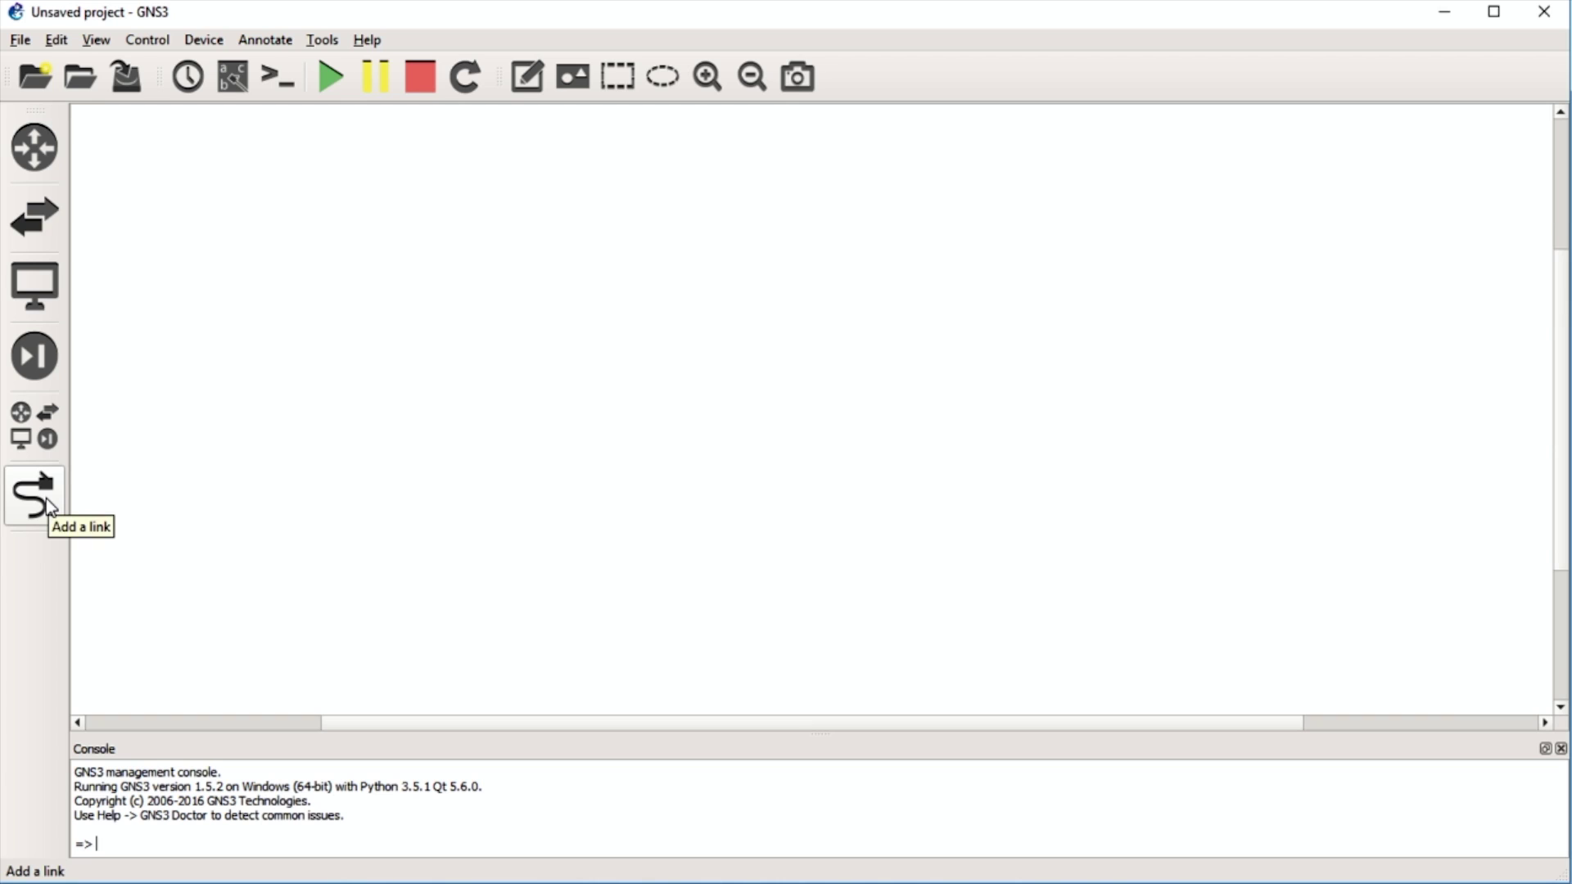
left_click(62, 490)
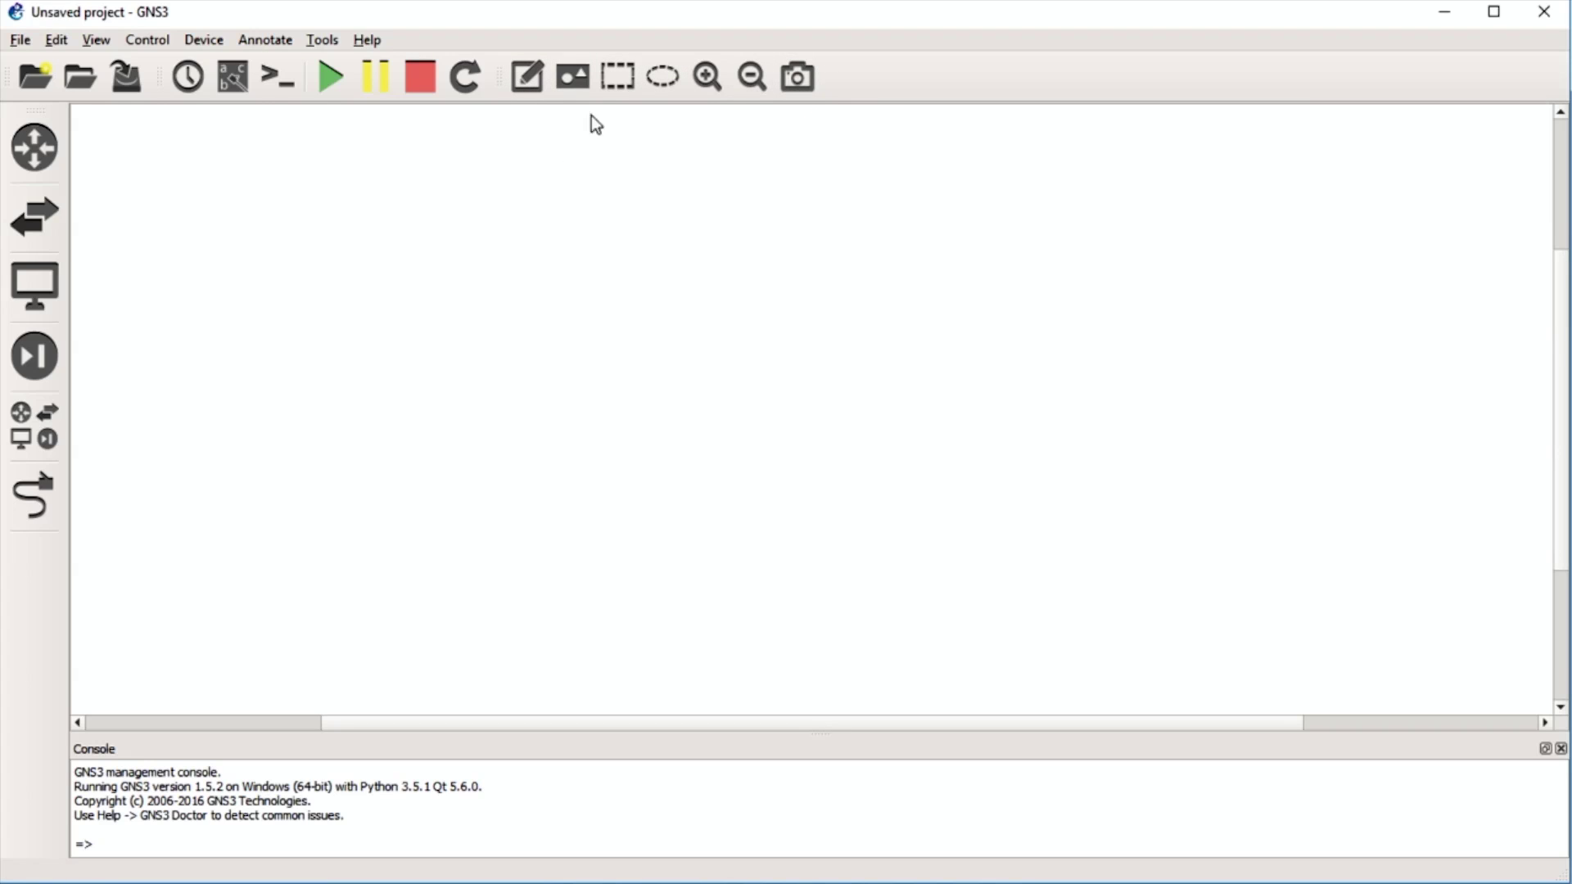
Draw a default-size ellipse on the workspace and place it in the canvas's upper-left area.
left_click(663, 87)
left_click(707, 77)
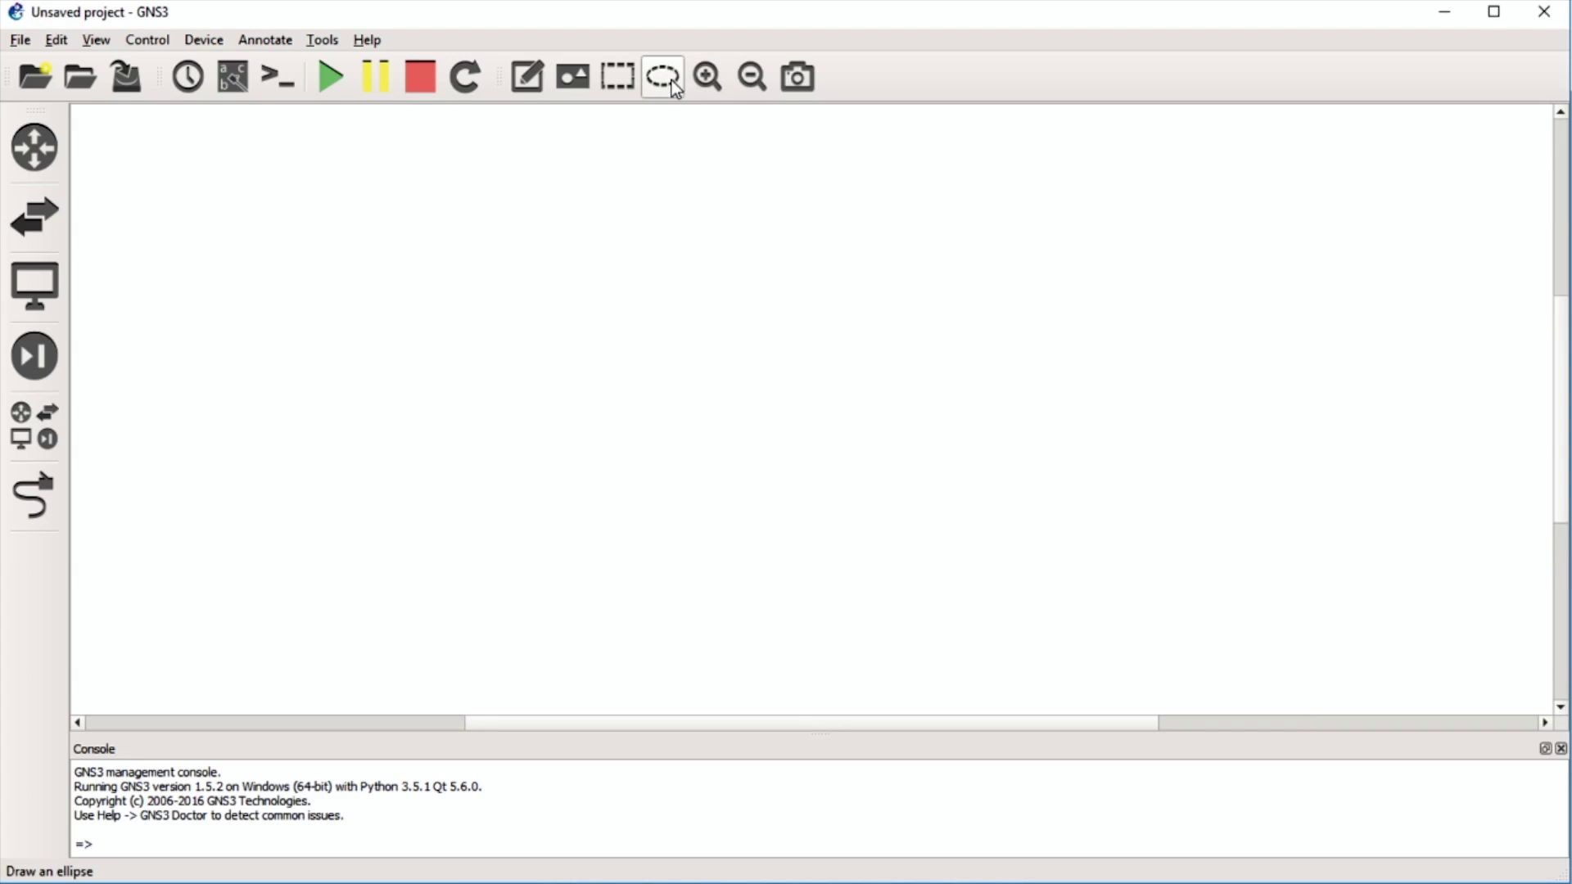
left_click(475, 230)
left_click_drag(702, 438, 389, 374)
left_click(533, 499)
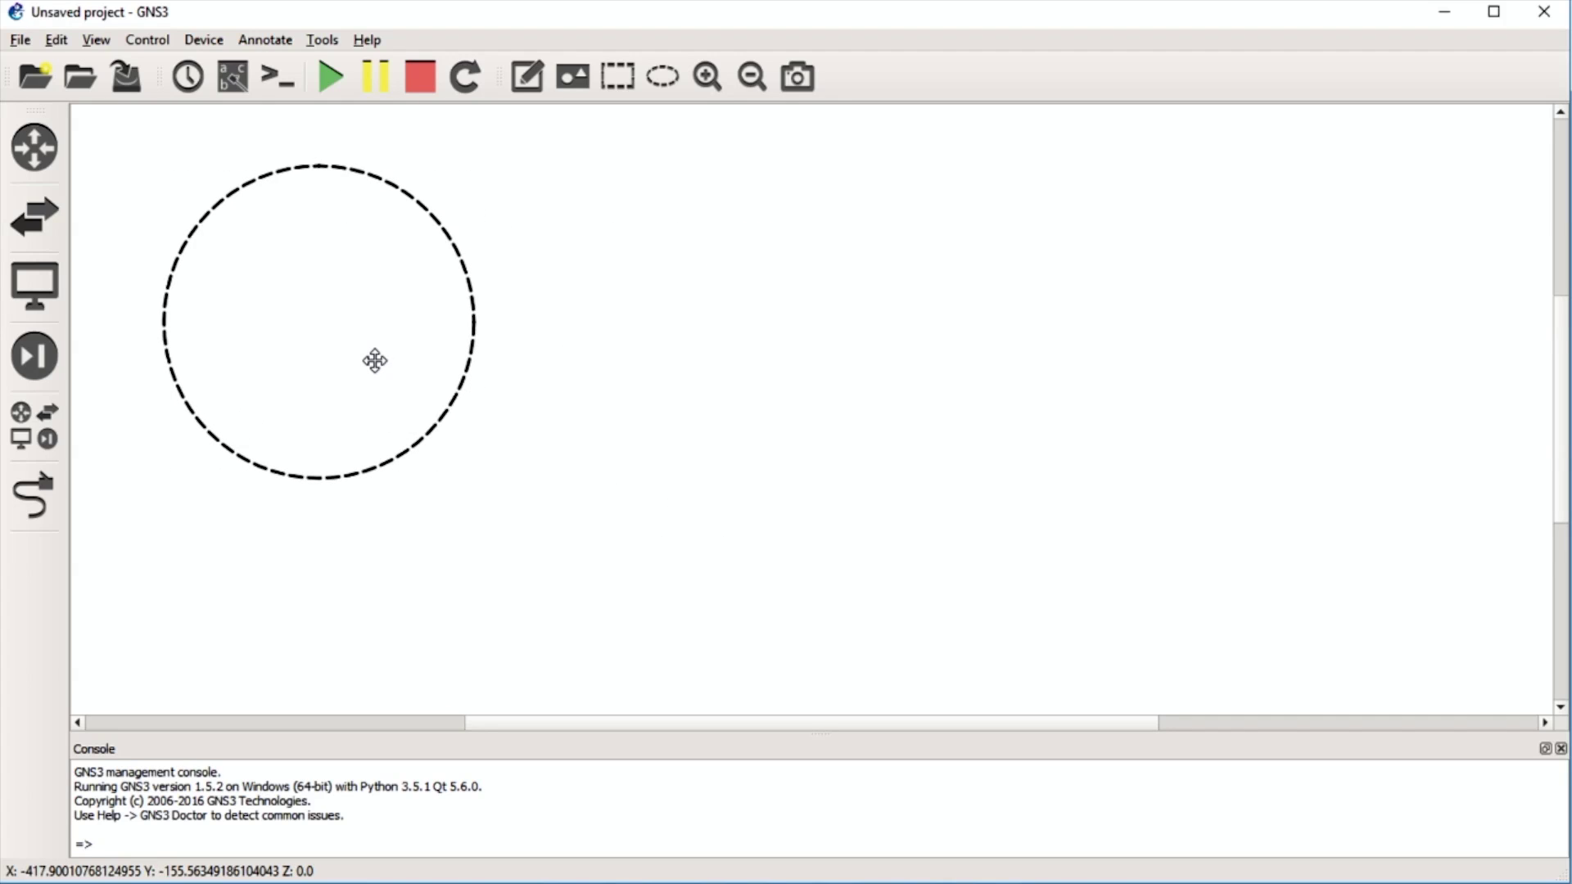
Draw a second ellipse and place it level with the first one, just to its right.
left_click(662, 76)
left_click(797, 366)
left_click_drag(958, 498, 748, 378)
Delete both ellipses from the workspace.
right_click(721, 396)
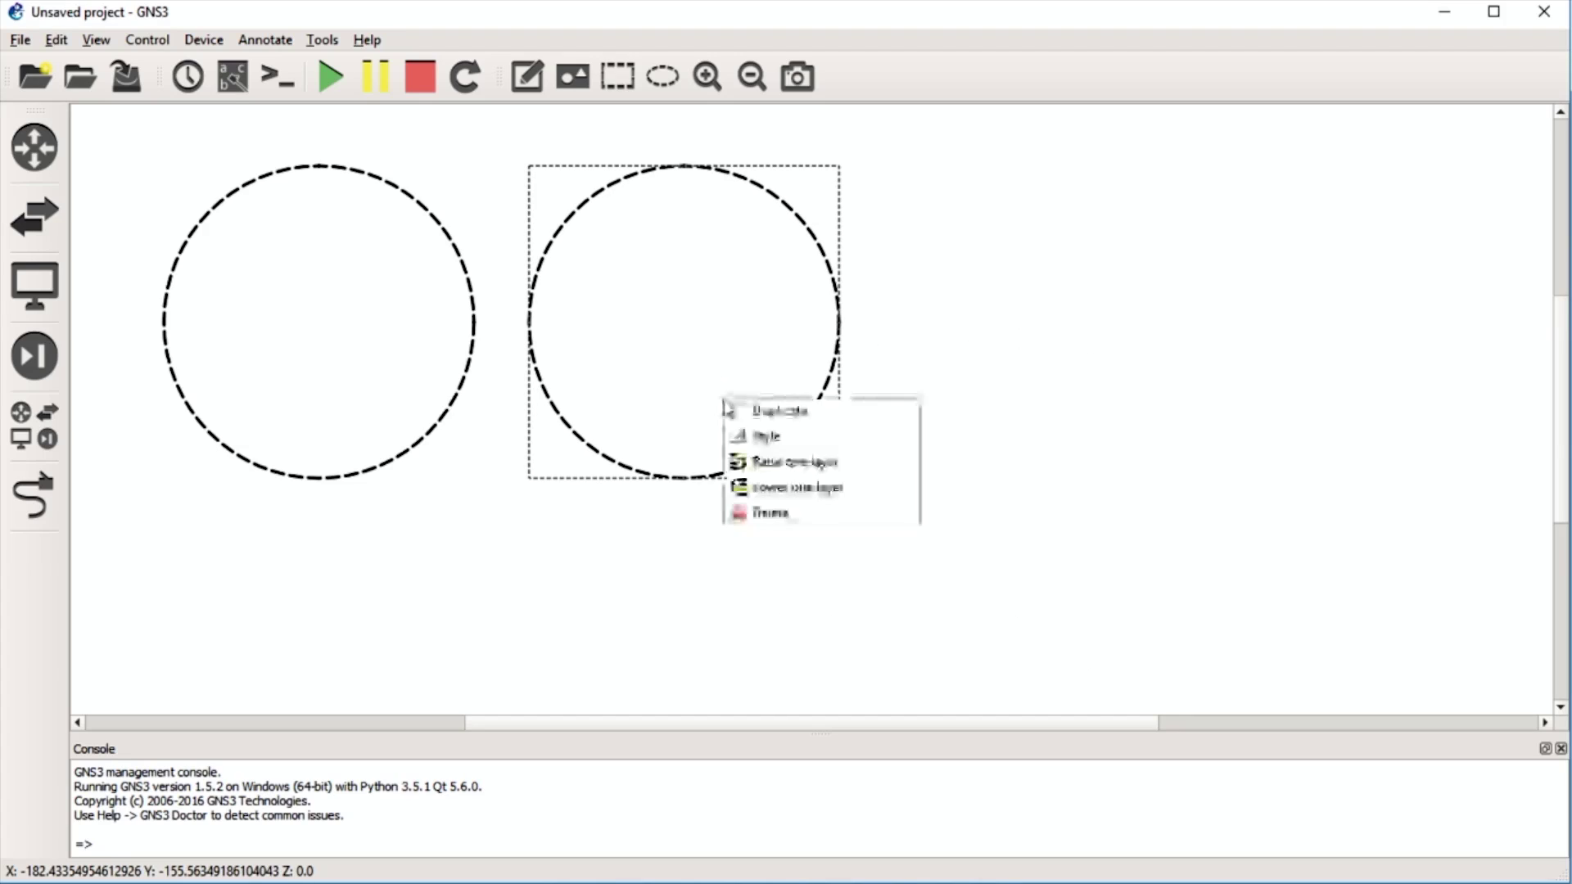
left_click(765, 507)
right_click(445, 372)
left_click(488, 486)
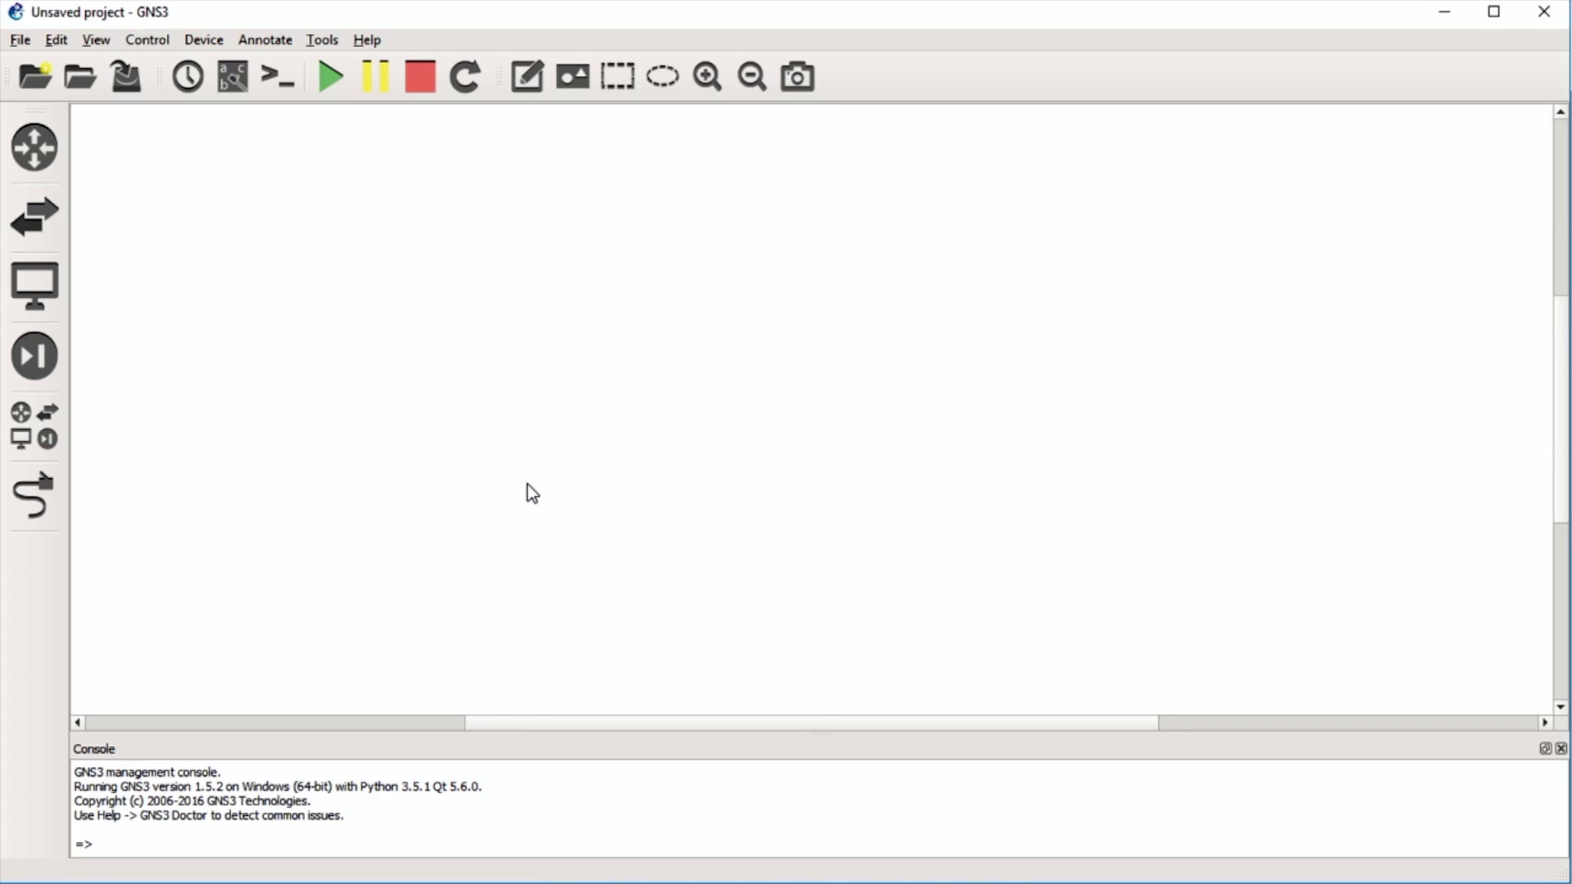
left_click(751, 77)
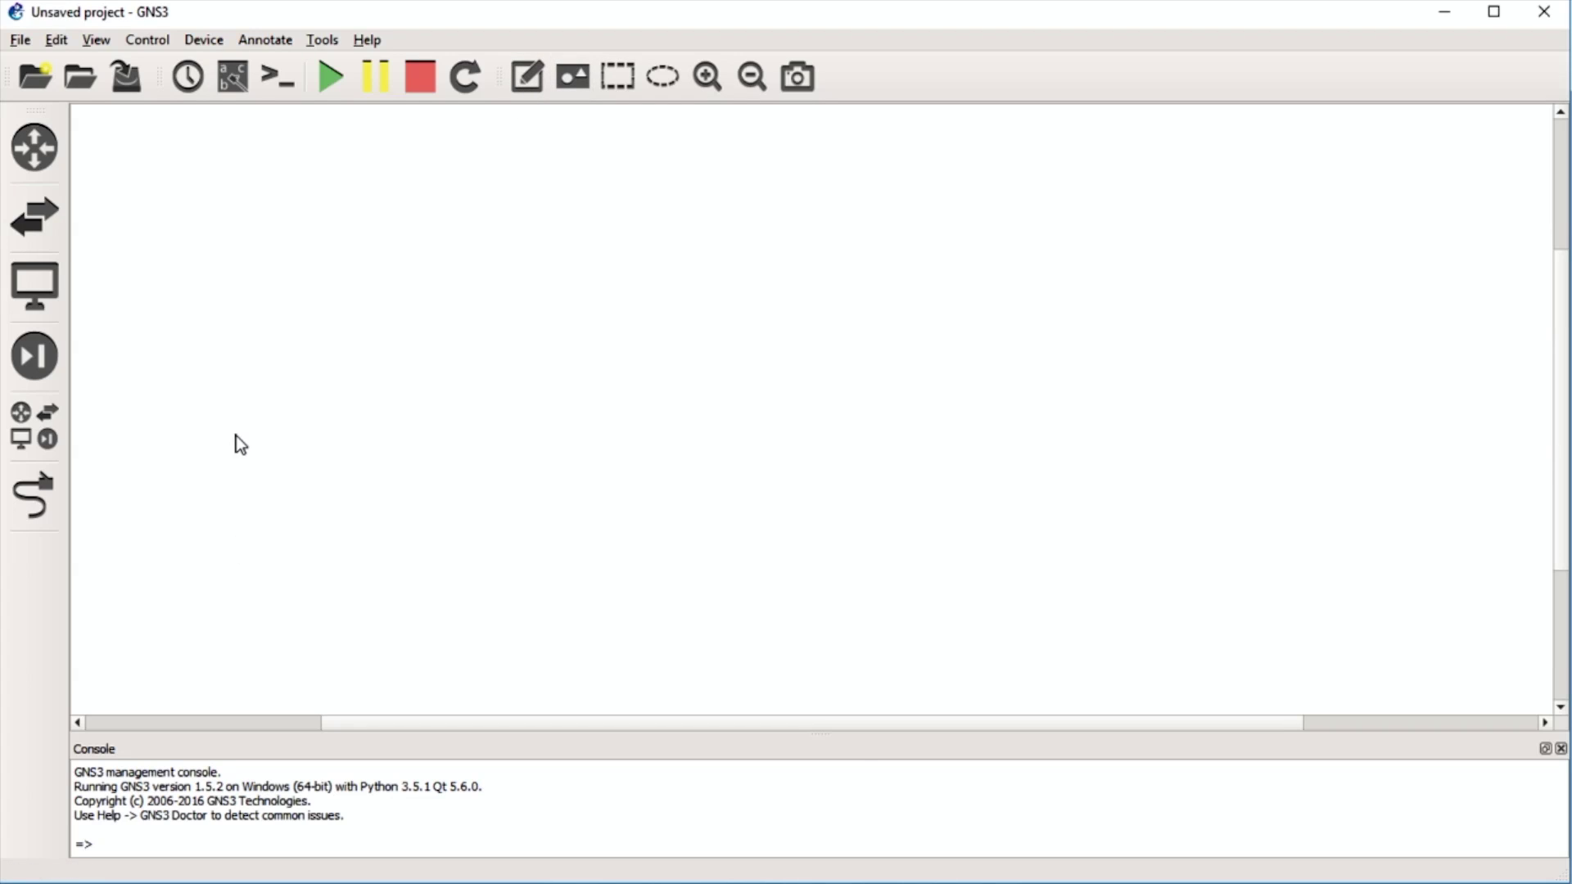
Add one Cisco 7204 XRV 15.2(4)S7 router to the workspace.
left_click(36, 169)
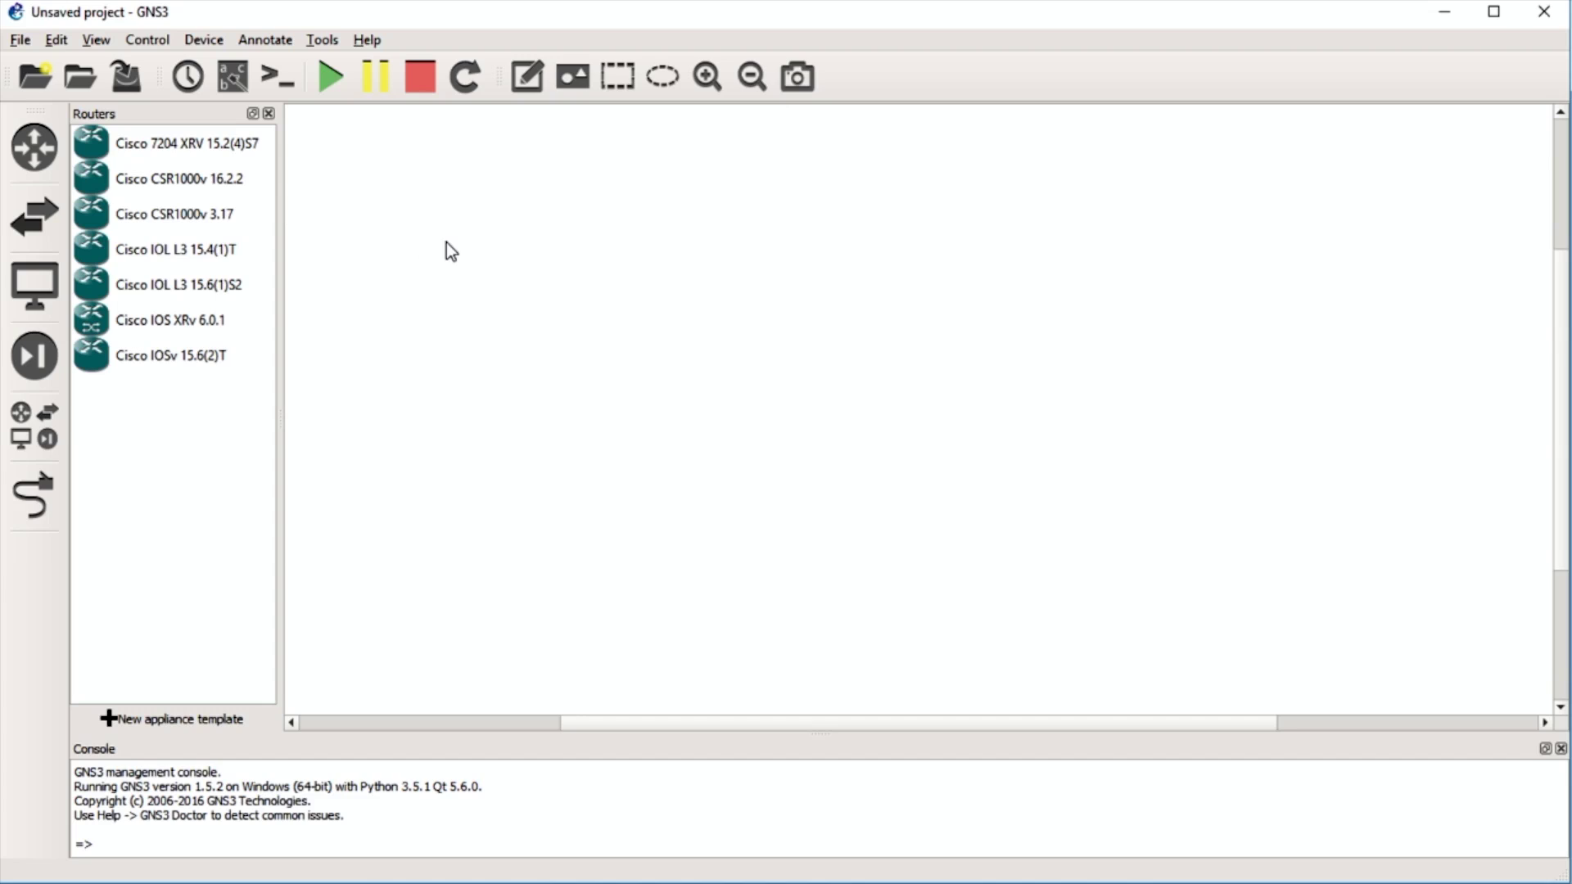
left_click(160, 163)
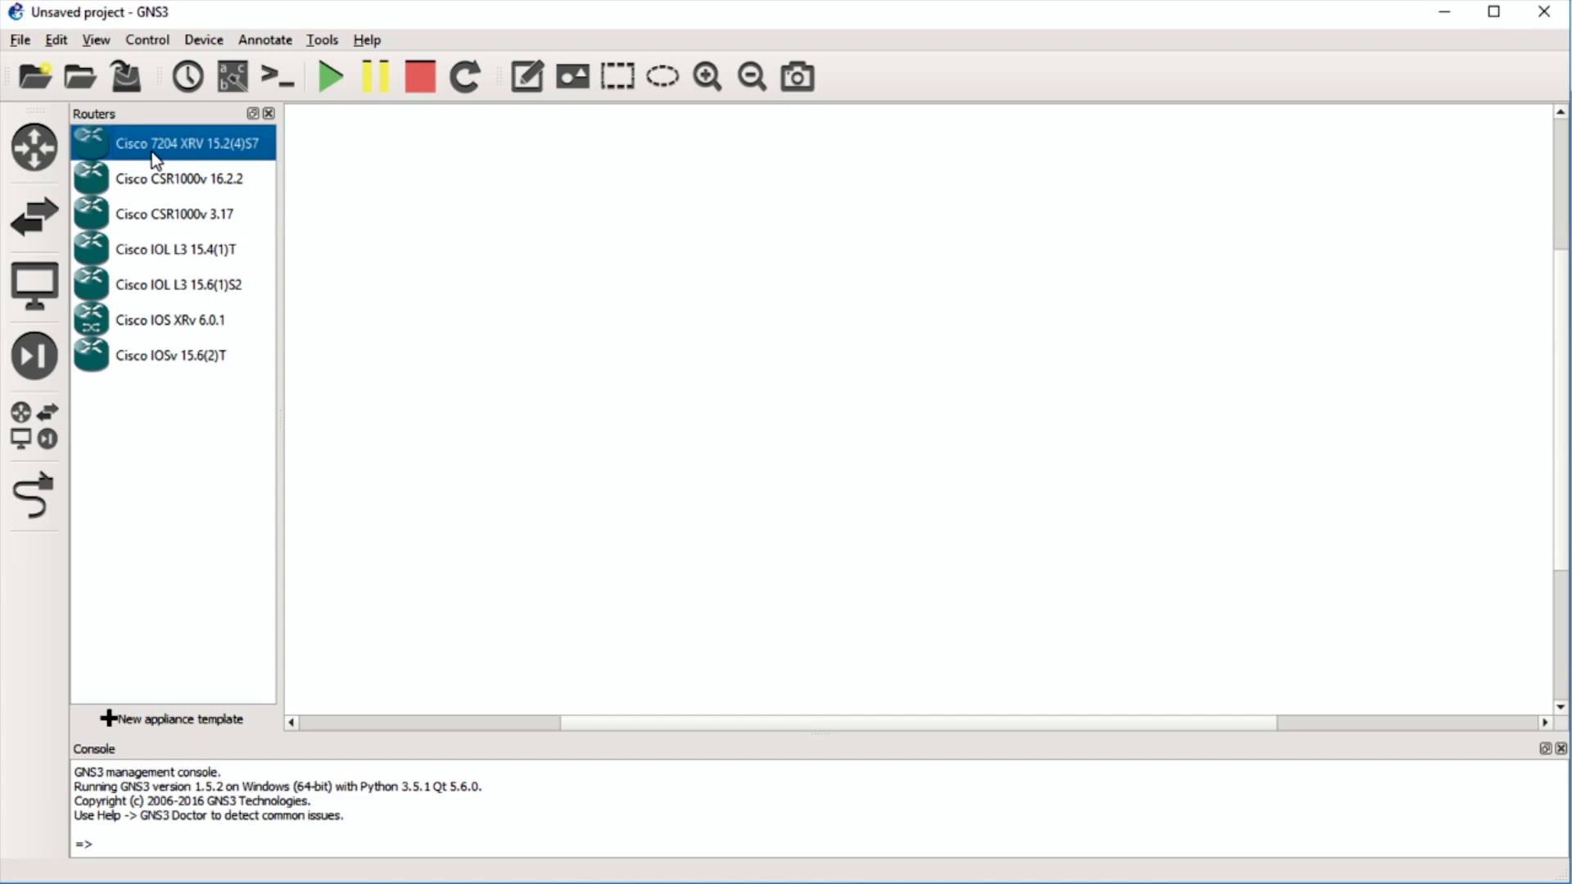
left_click_drag(156, 155, 406, 308)
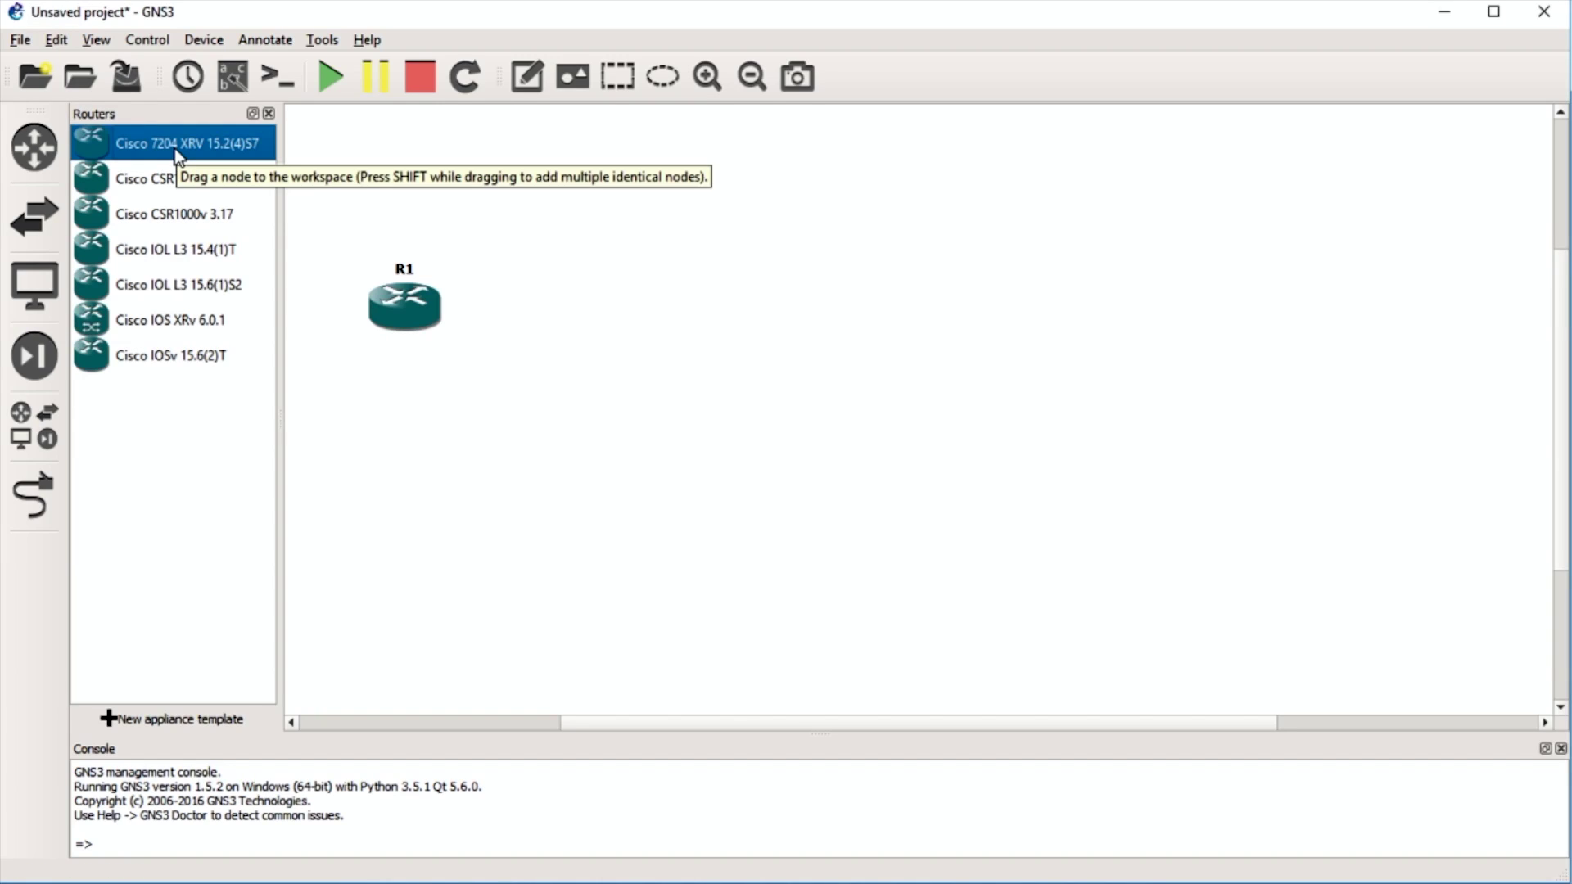
Add seven more Cisco 7204 XRV 15.2(4)S7 routers at once, lined up in a row beside the first router.
left_click_drag(176, 156, 426, 263)
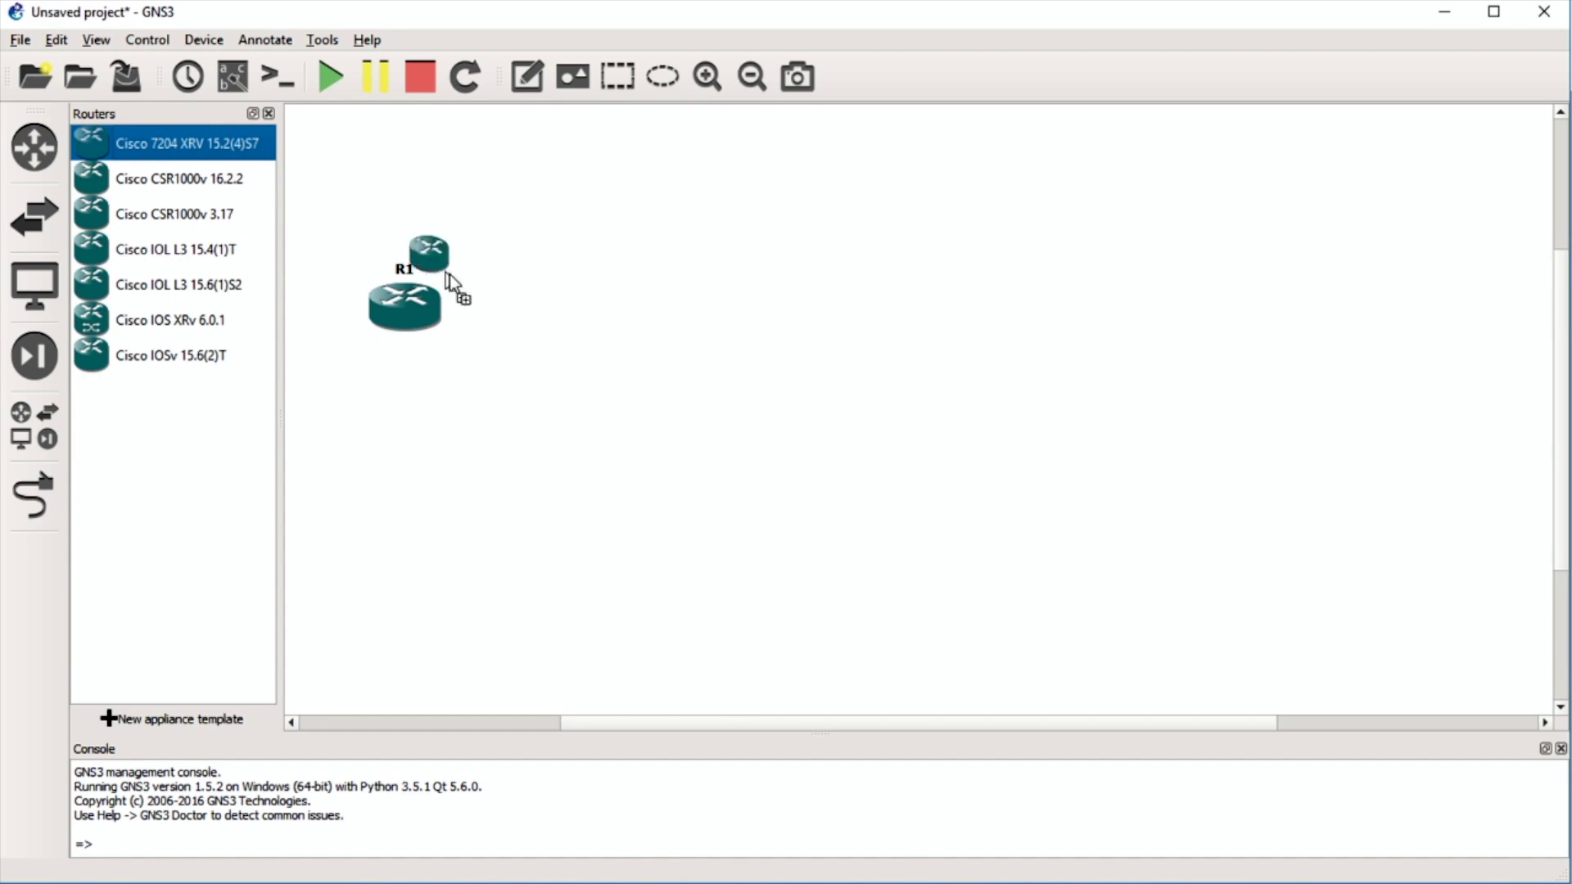
left_click_drag(547, 351, 547, 351)
key("Up")
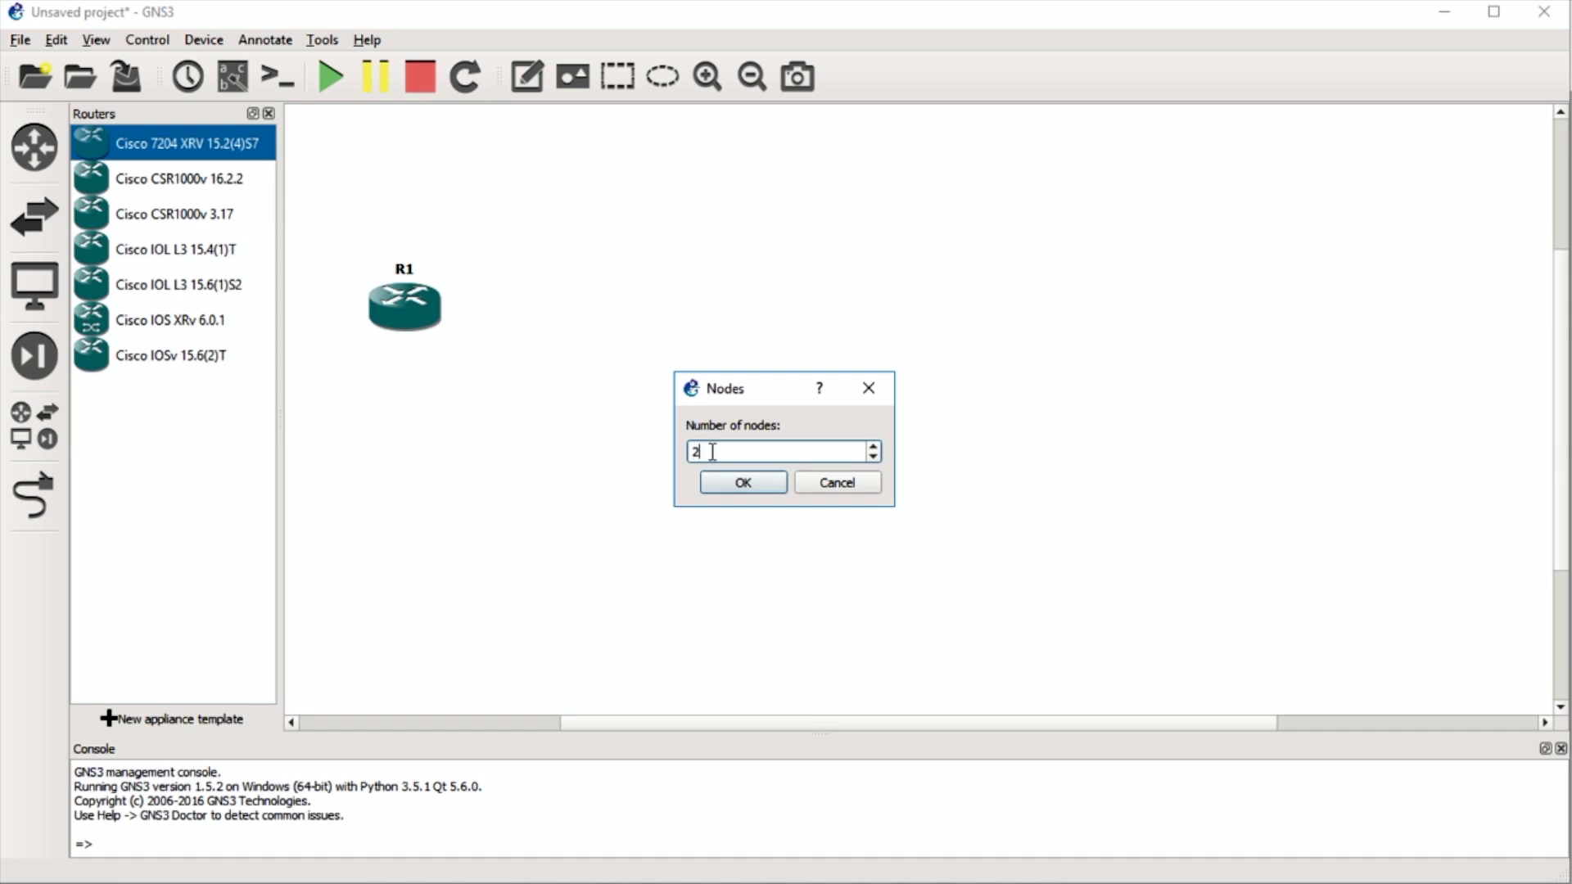
type("8")
key("Return")
left_click_drag(1318, 390, 509, 307)
left_click(529, 396)
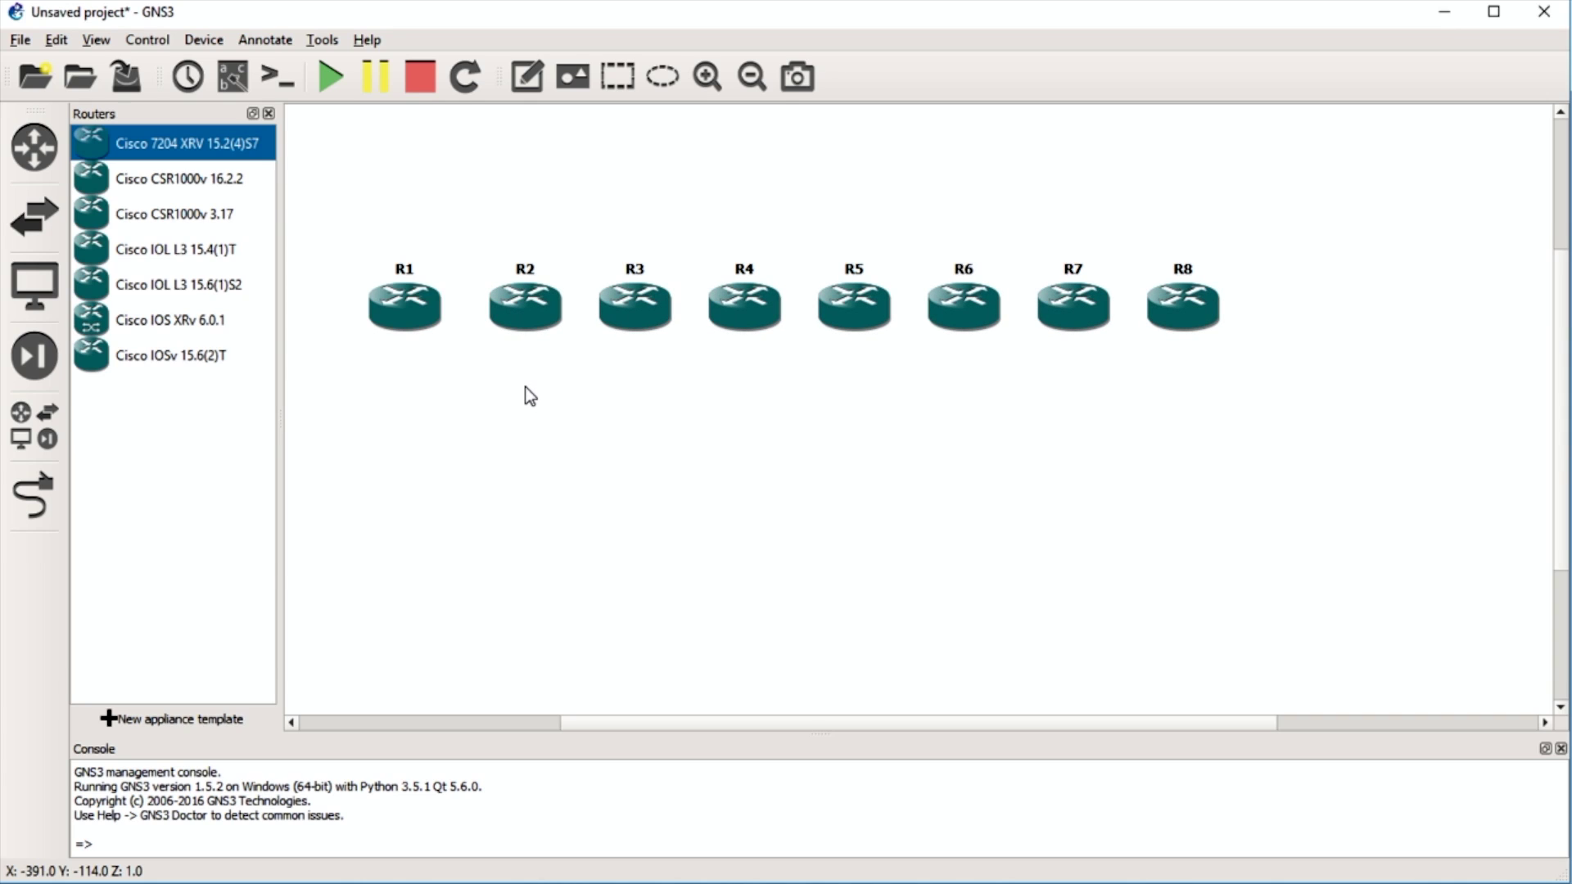
left_click_drag(1287, 376, 317, 249)
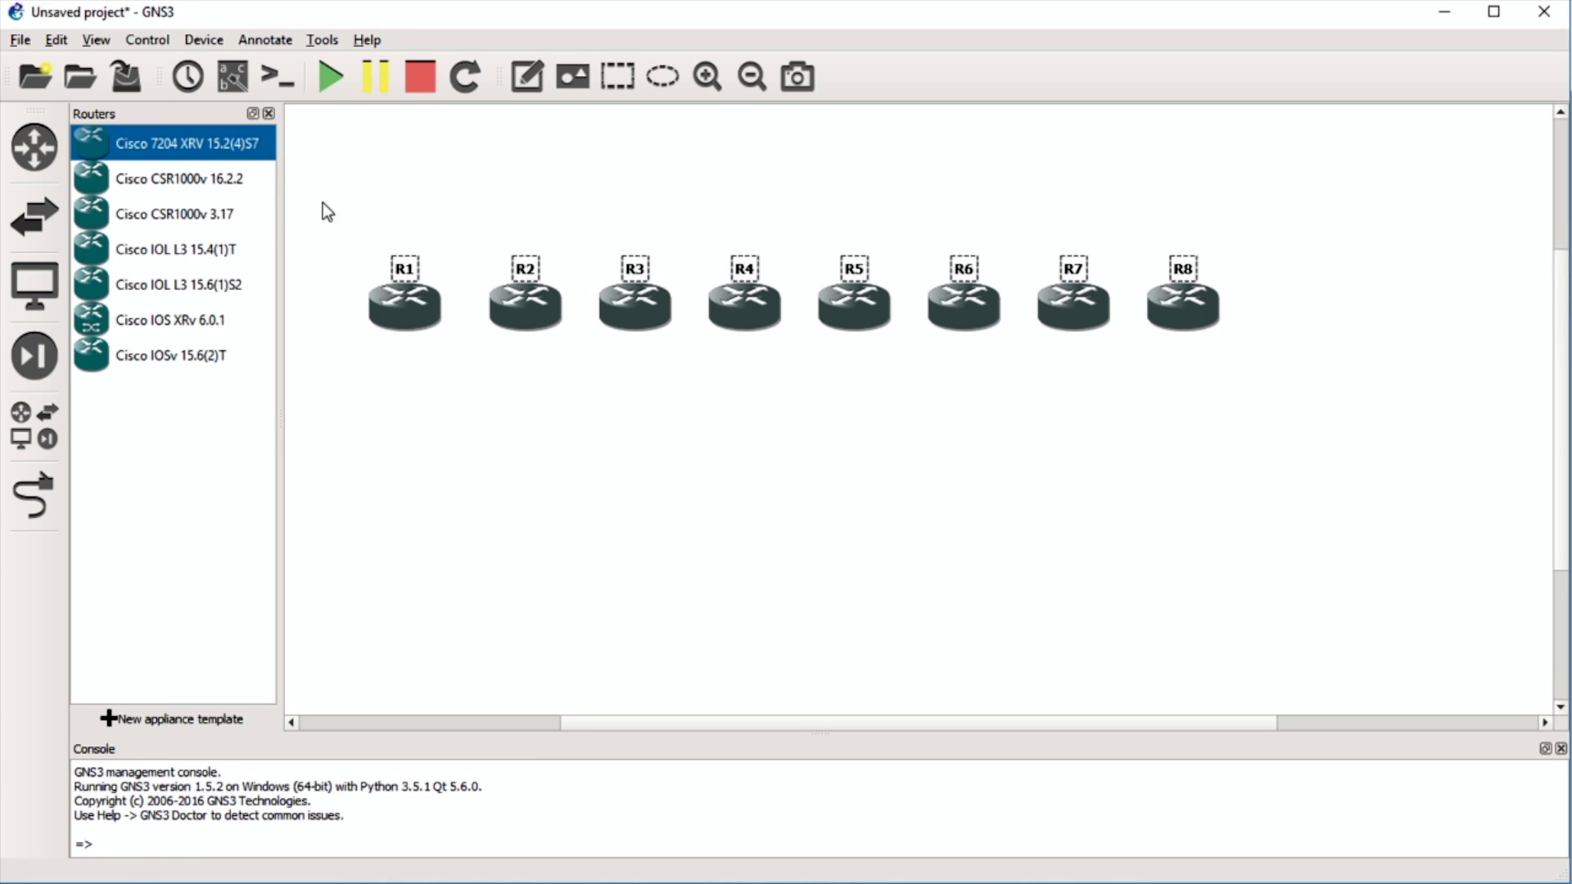
left_click(643, 501)
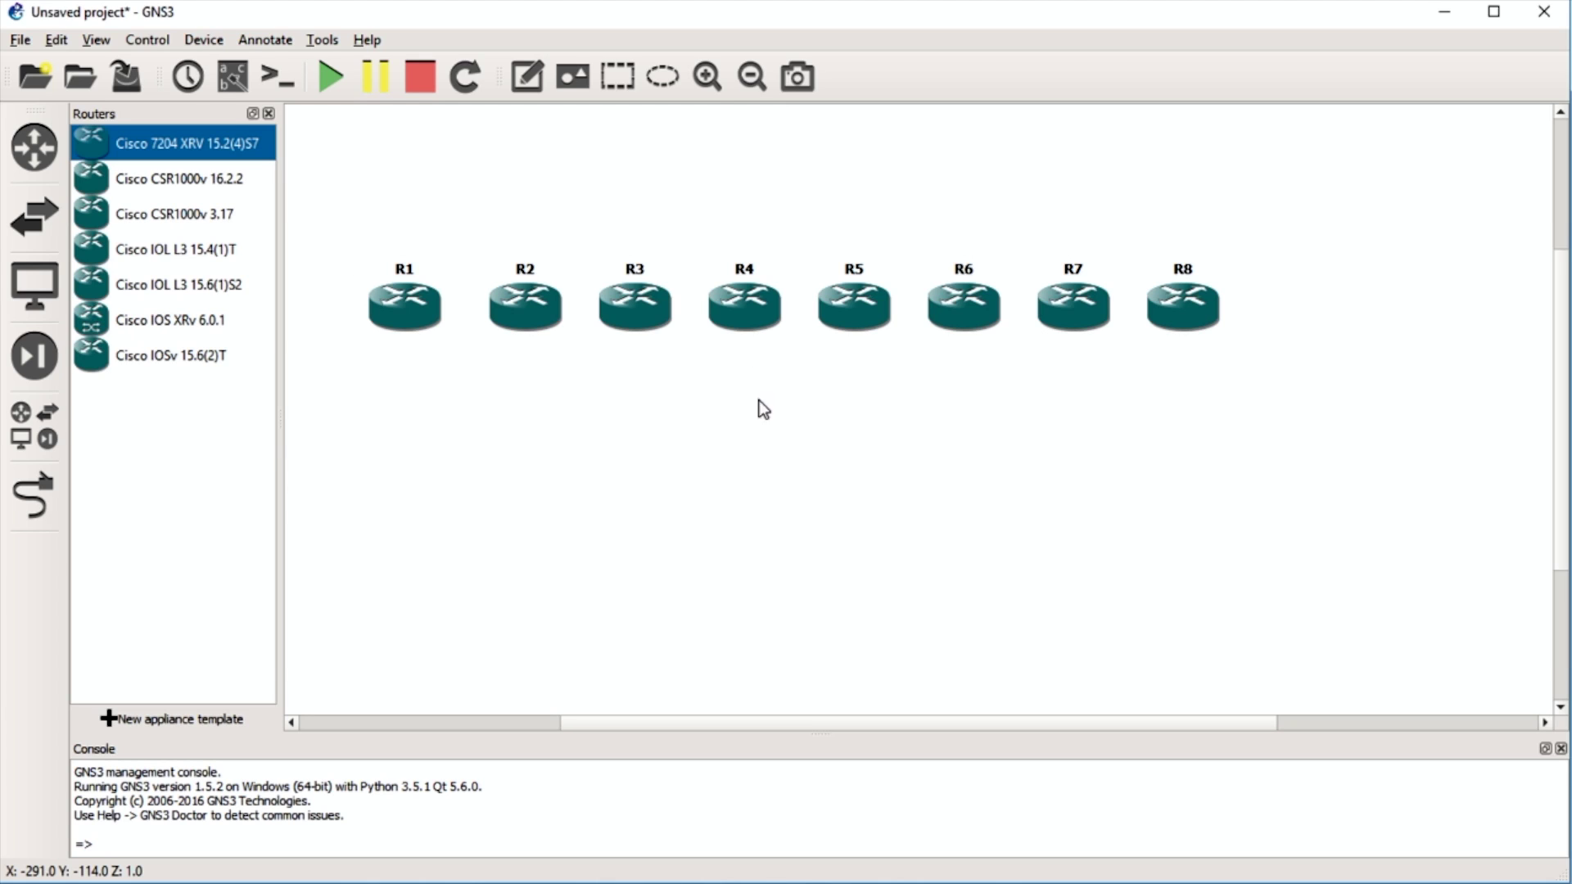
Open the configuration of the Cisco 7204 XRV 15.2(4)S7 router template and examine its default name format.
left_click(269, 113)
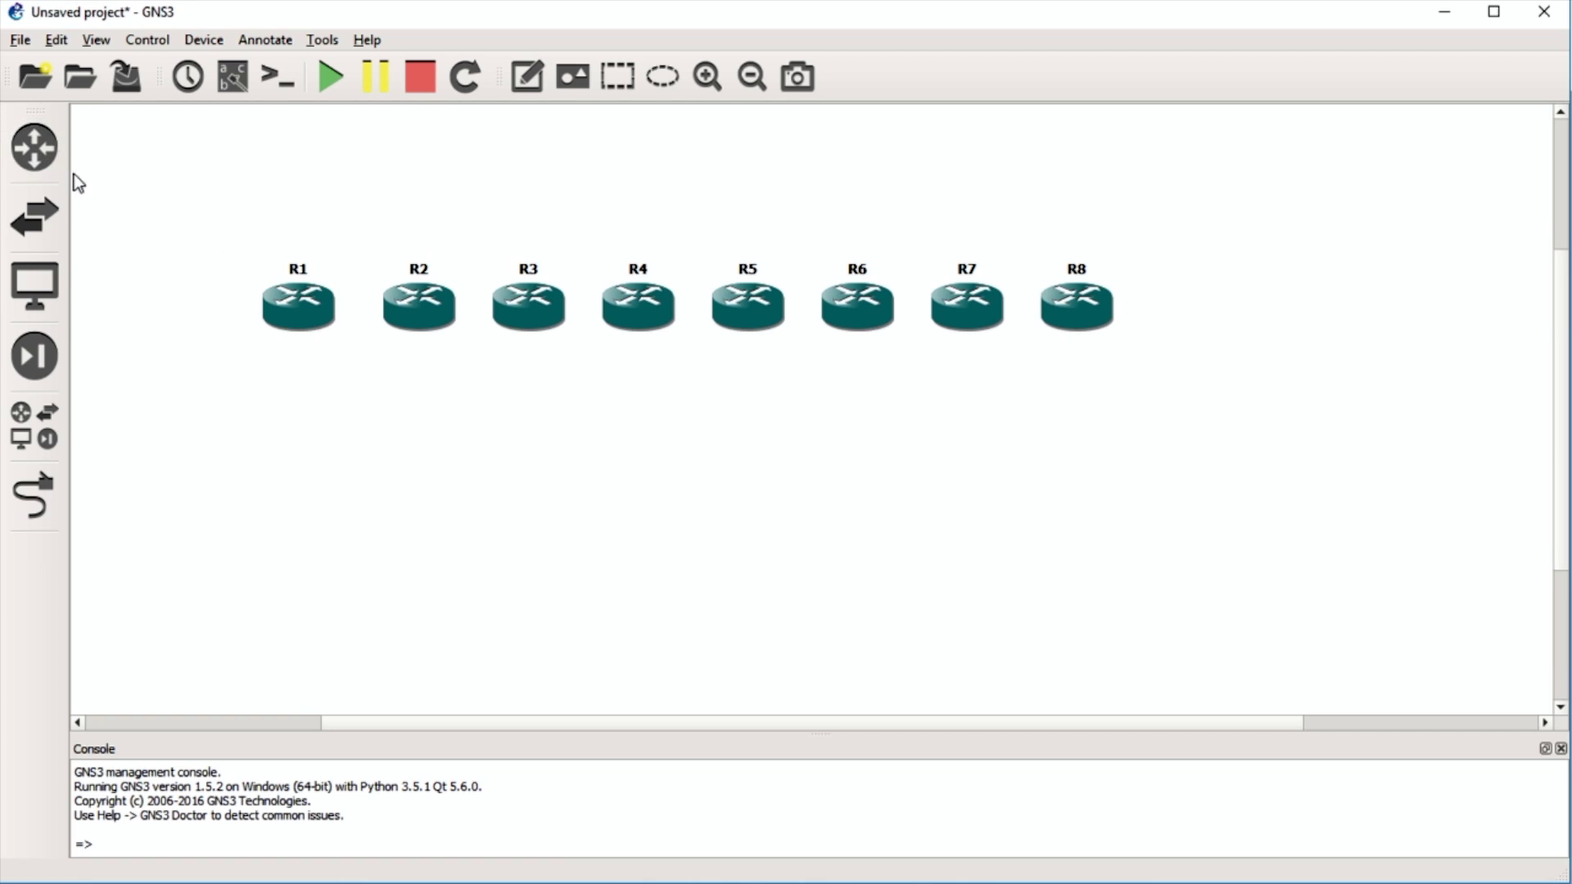
left_click(35, 147)
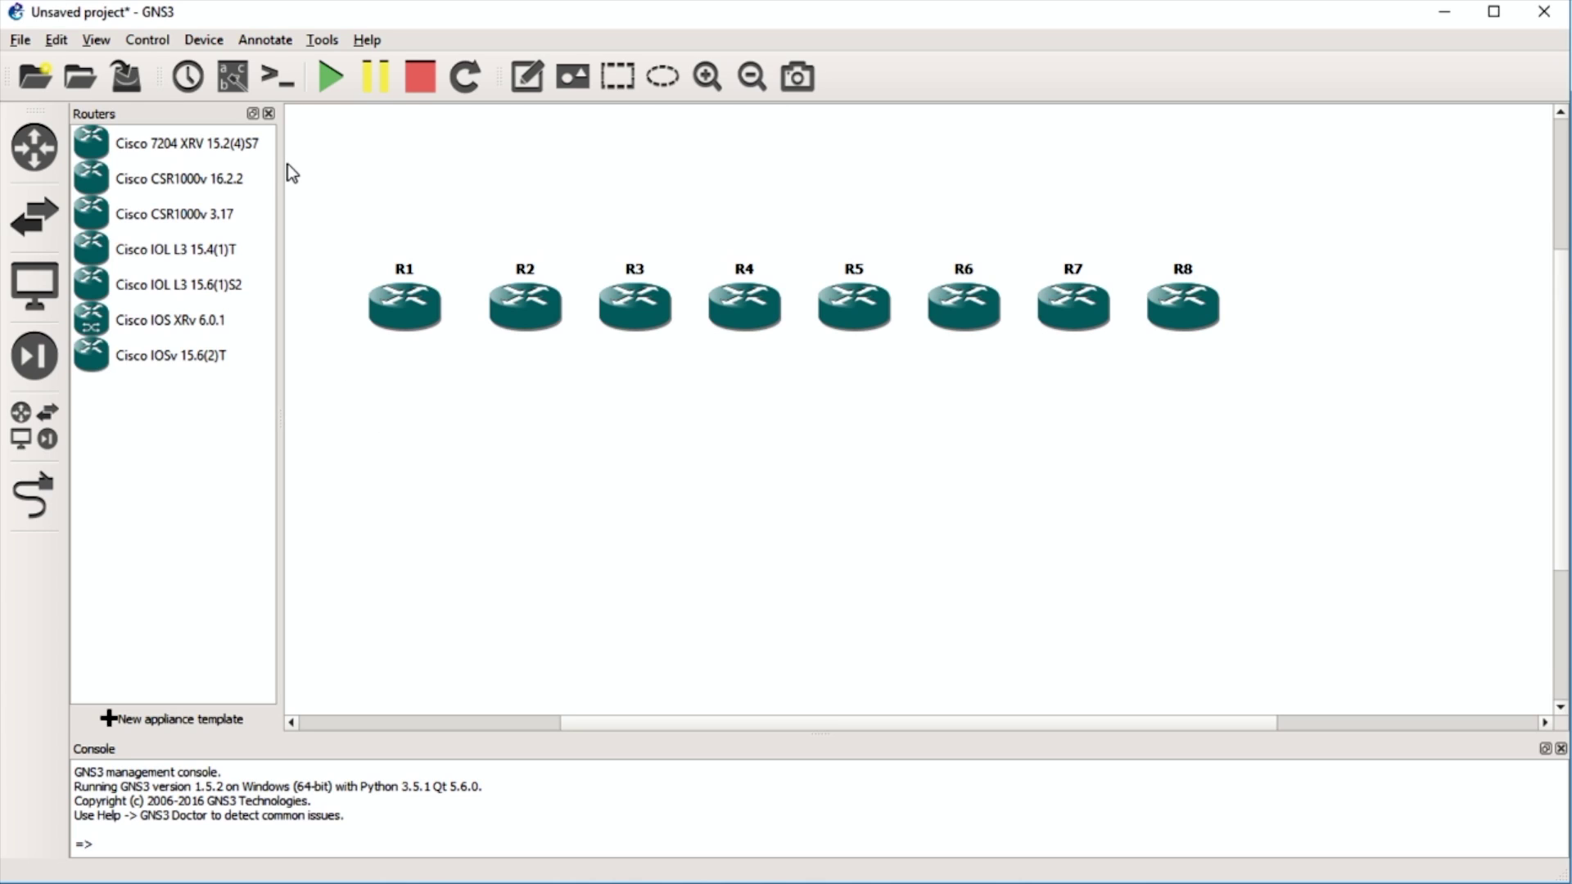
left_click(214, 147)
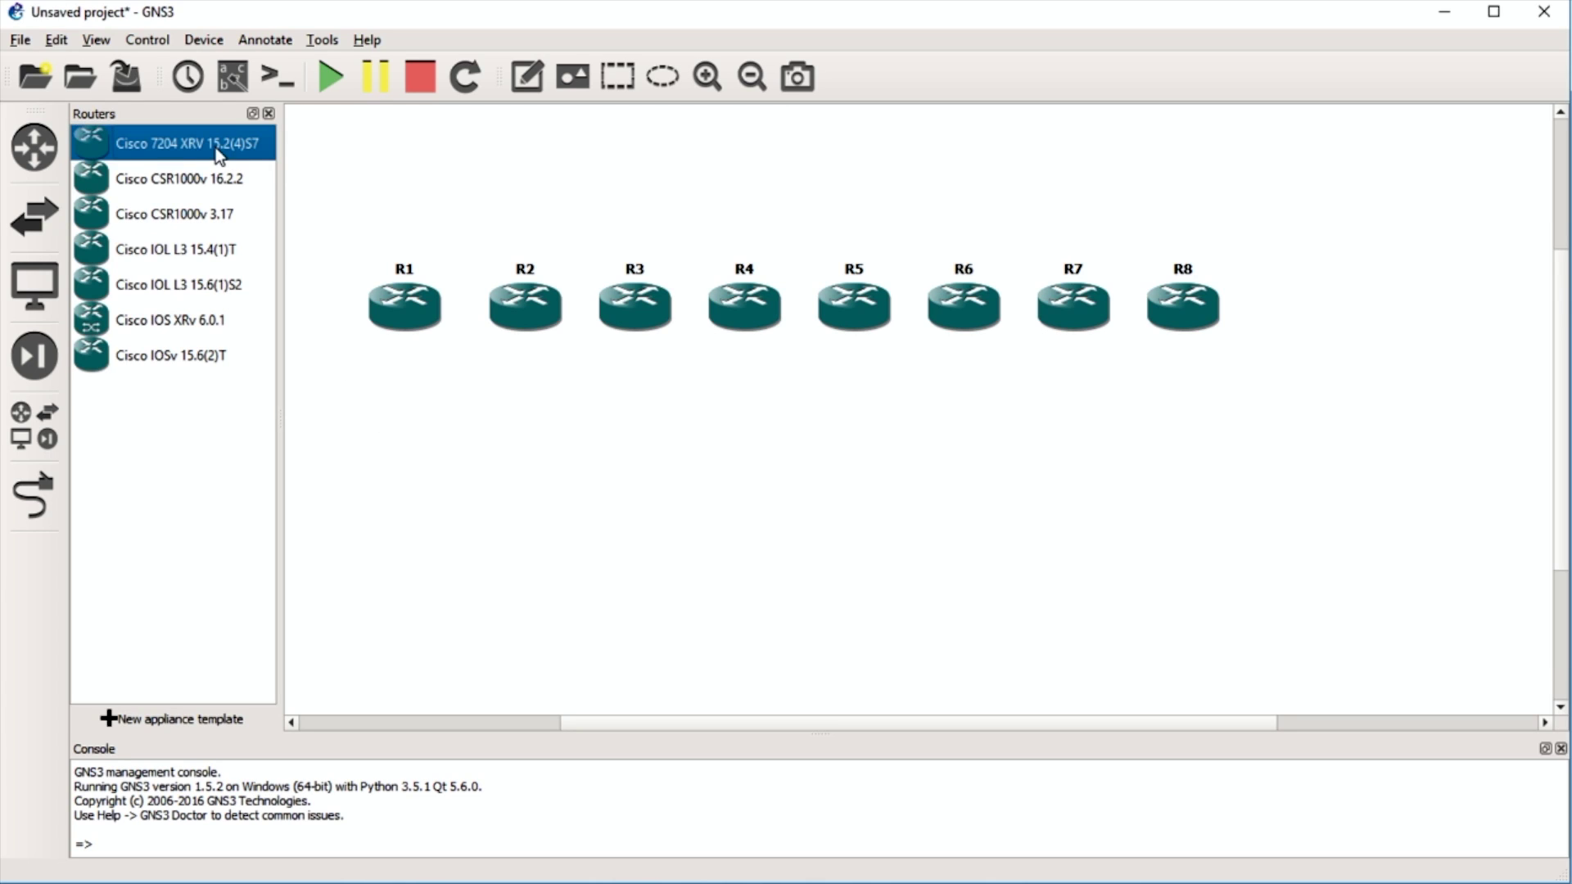
right_click(147, 139)
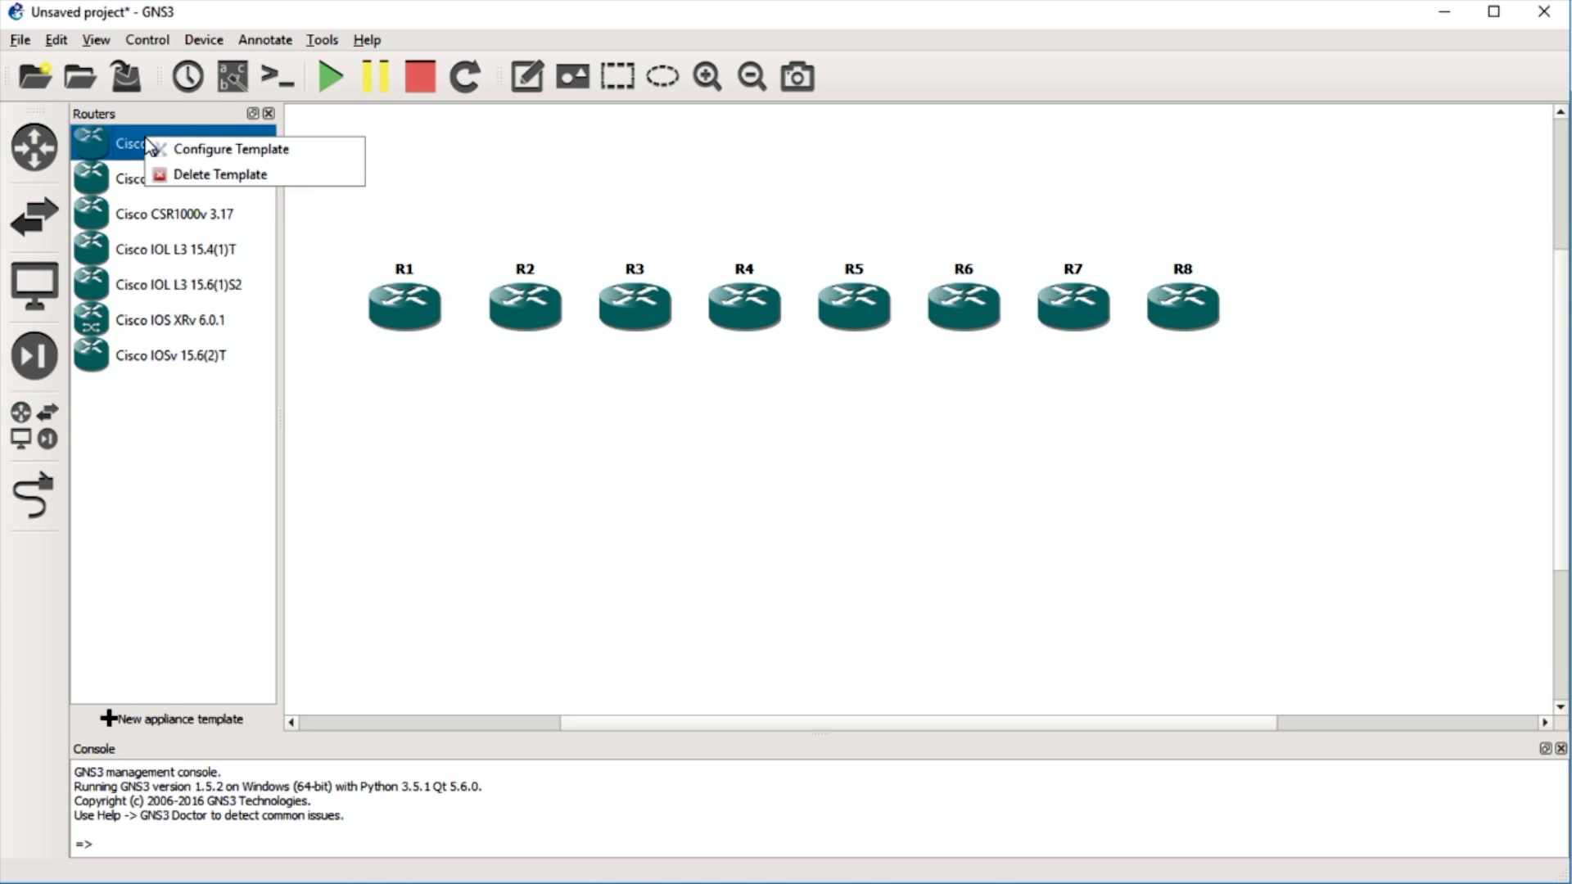
left_click(212, 156)
left_click_drag(746, 165, 707, 134)
left_click(653, 286)
left_click_drag(653, 287, 530, 282)
left_click_drag(610, 127, 662, 137)
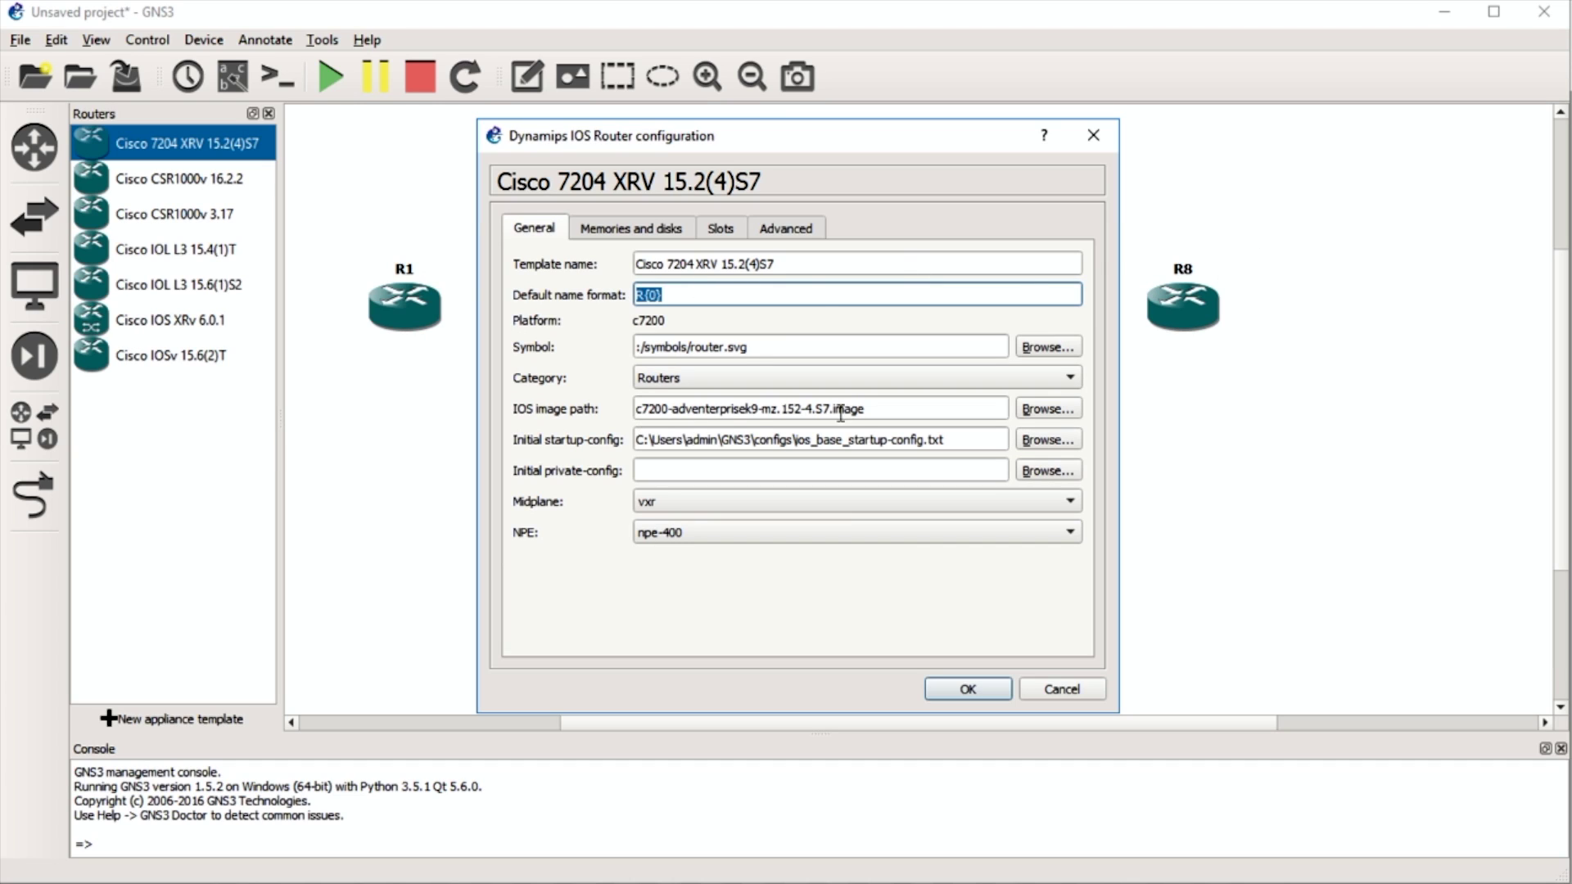
Examine the template's IOS image path, initial startup-config path and template name.
left_click_drag(871, 409, 540, 393)
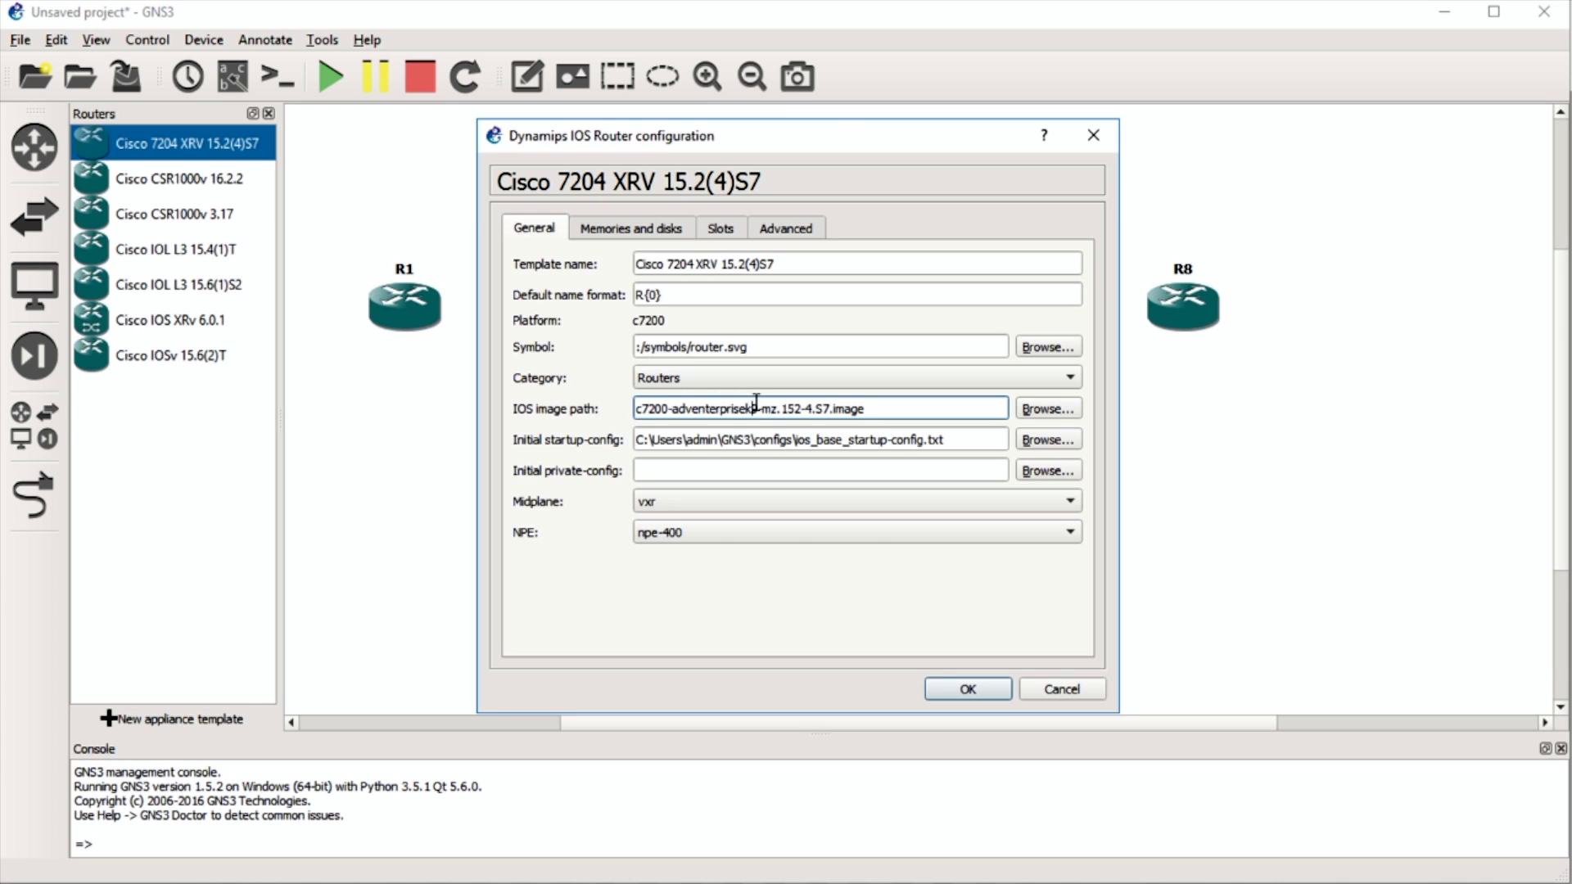
left_click_drag(954, 440, 554, 459)
left_click(695, 439)
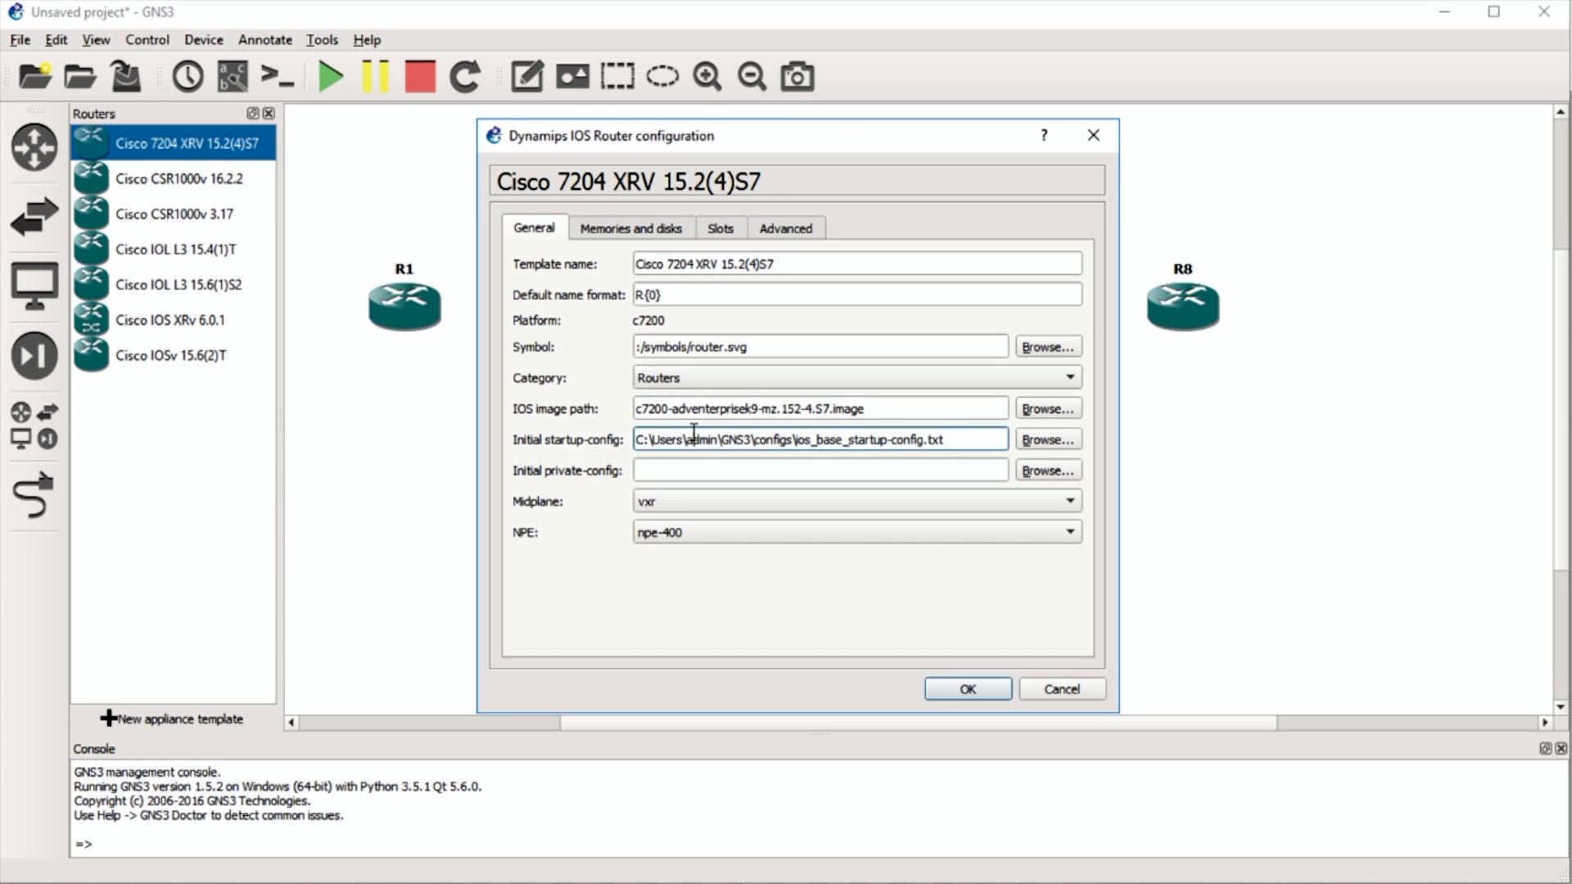
left_click_drag(641, 261, 832, 266)
left_click(832, 266)
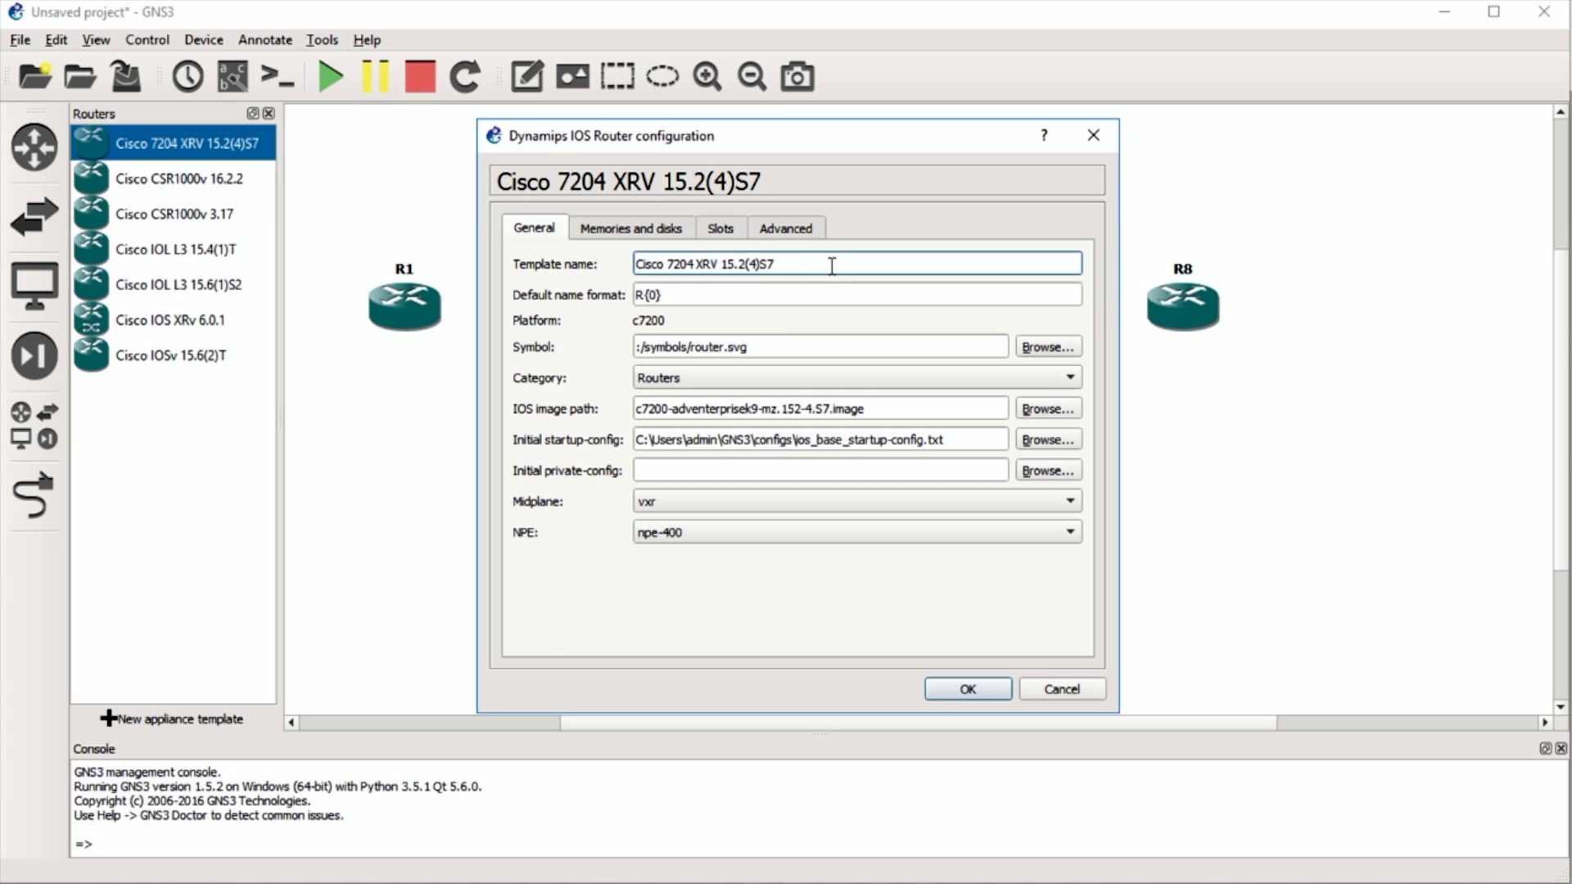
Examine the template's RAM size and slot adapters, and dismiss the configuration without saving.
left_click(643, 232)
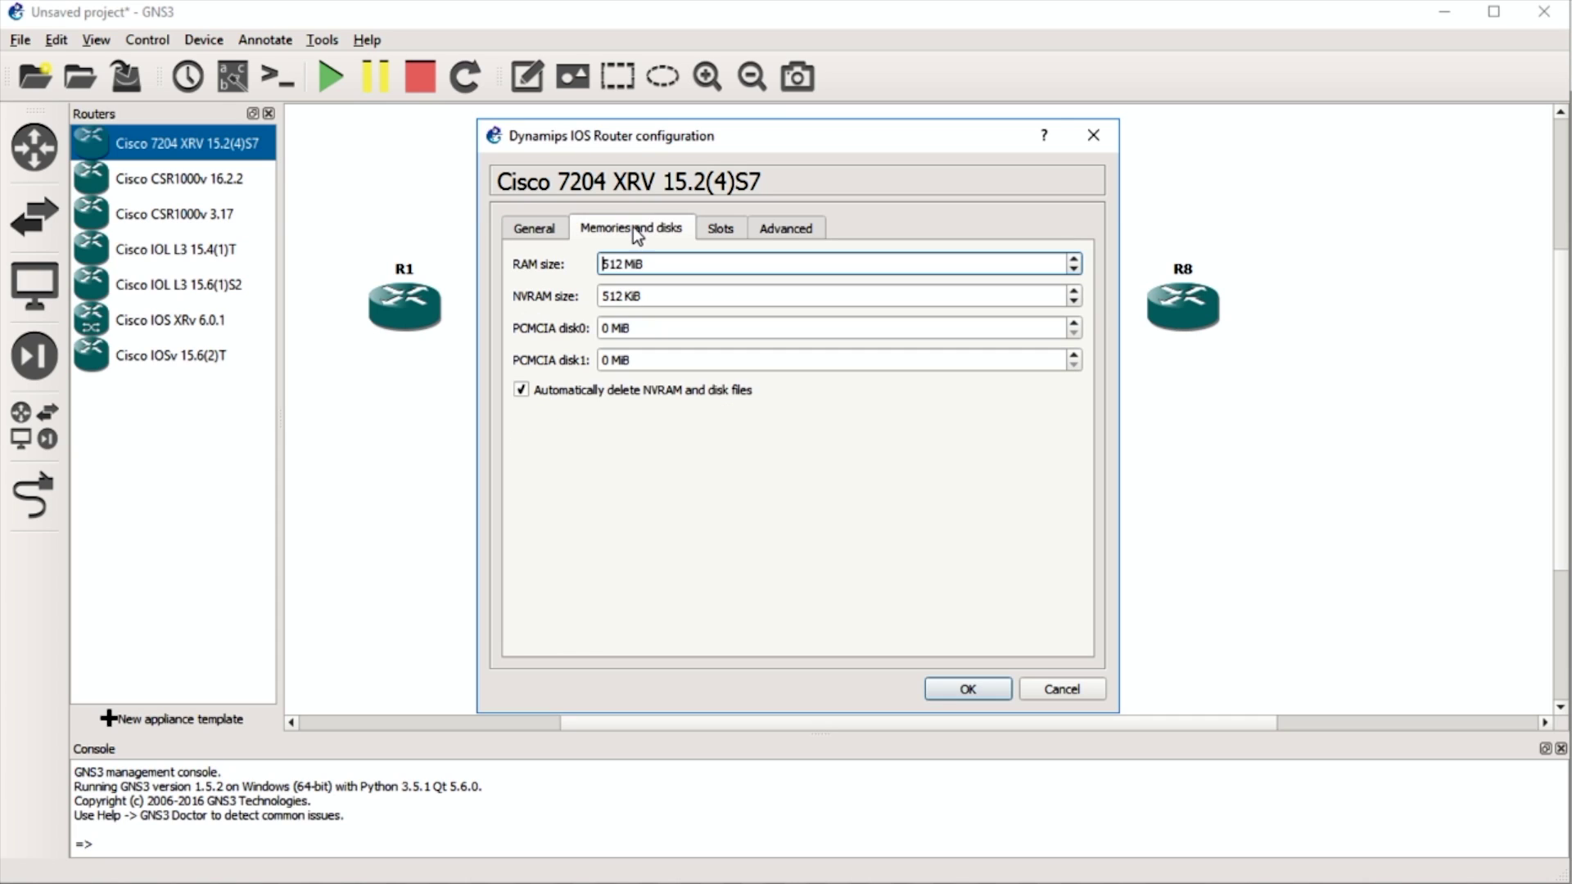
left_click_drag(627, 264, 572, 267)
left_click(724, 232)
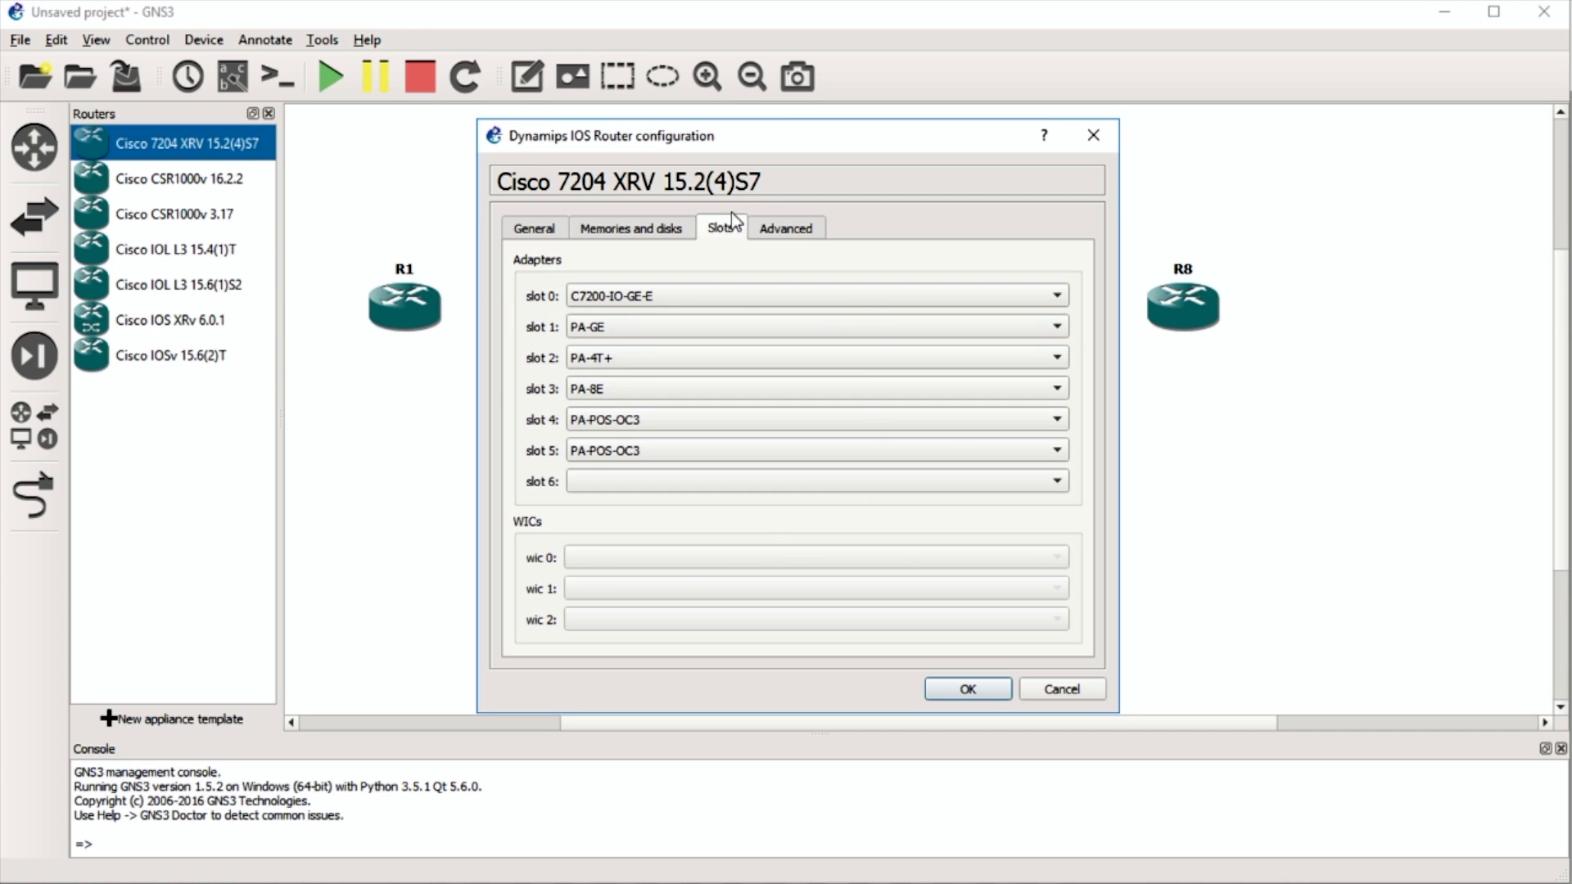
left_click_drag(635, 138, 785, 131)
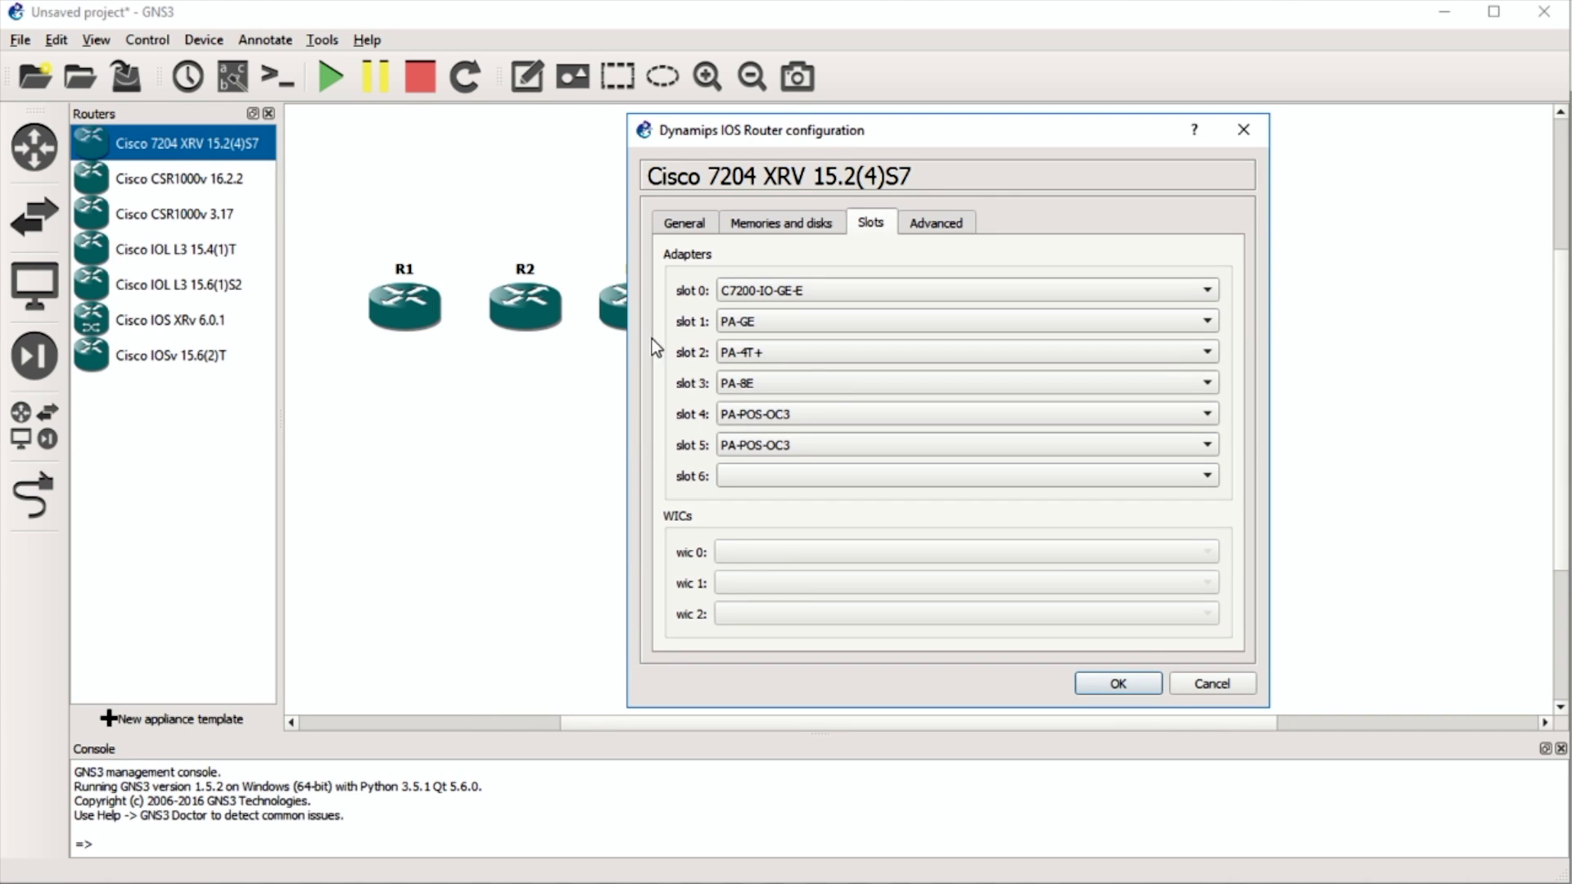
left_click(1202, 696)
left_click_drag(1267, 391, 335, 237)
left_click(508, 613)
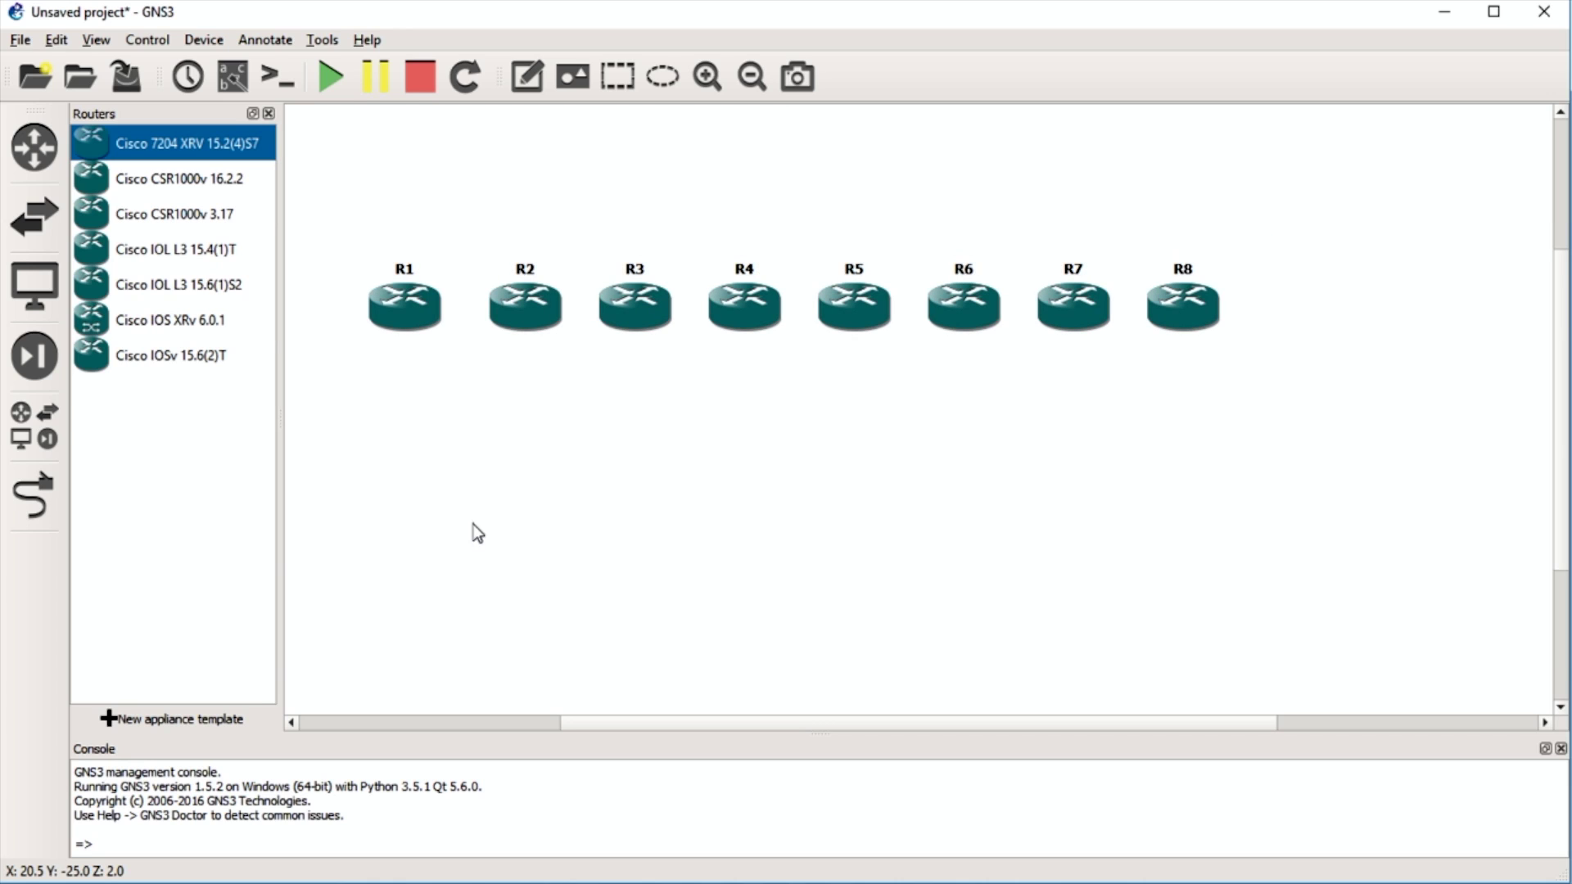
Set the slot 2 adapter of router R1 to PA-8E and accept the node configuration.
right_click(398, 319)
left_click(453, 325)
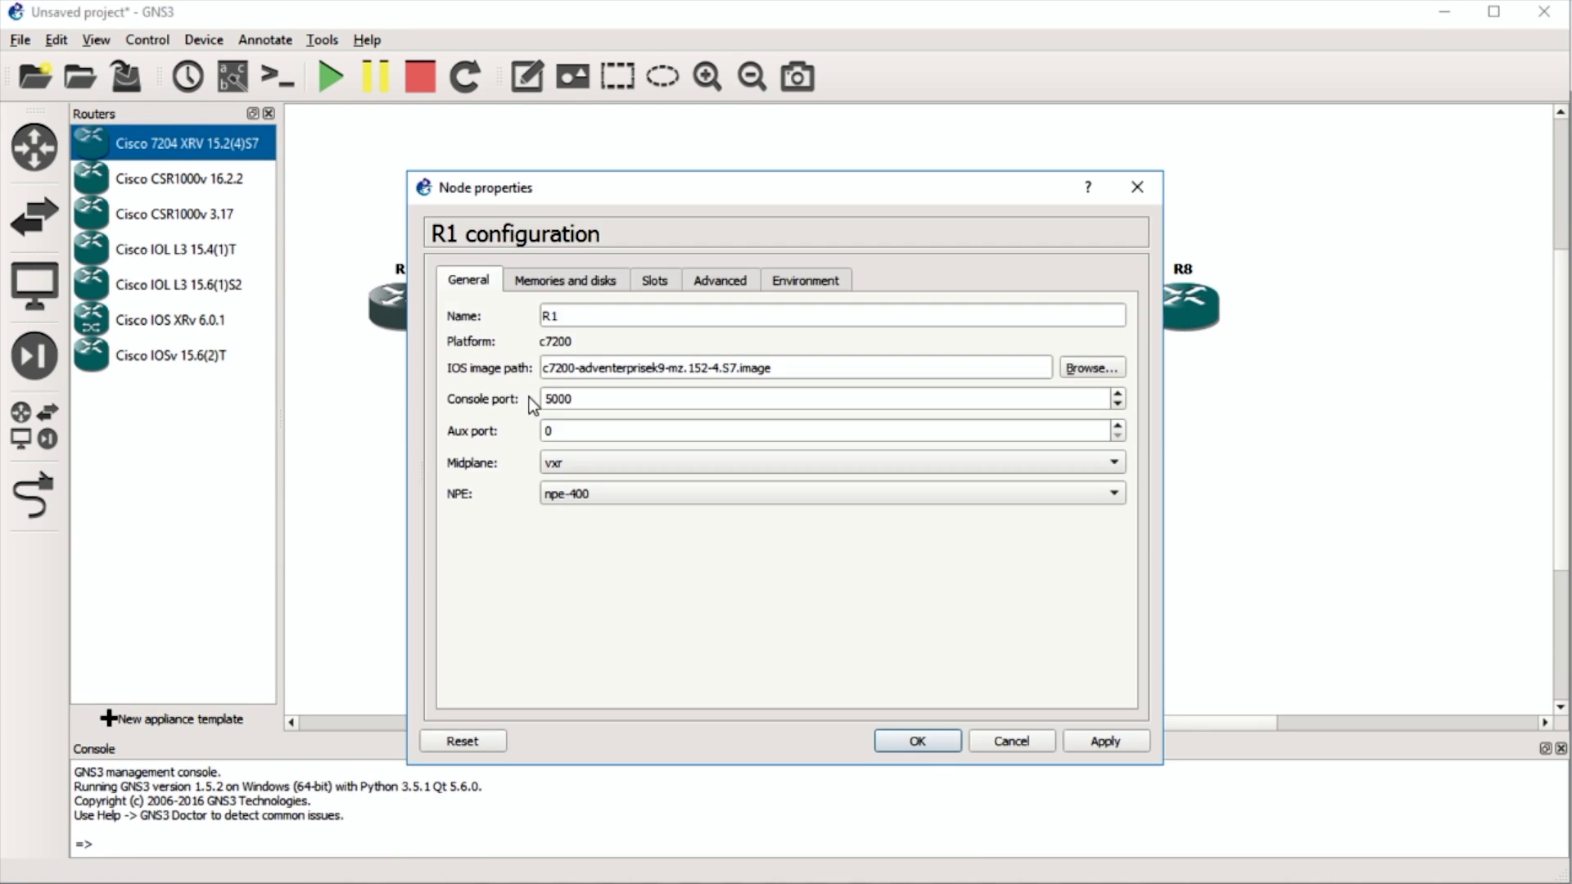
left_click(655, 281)
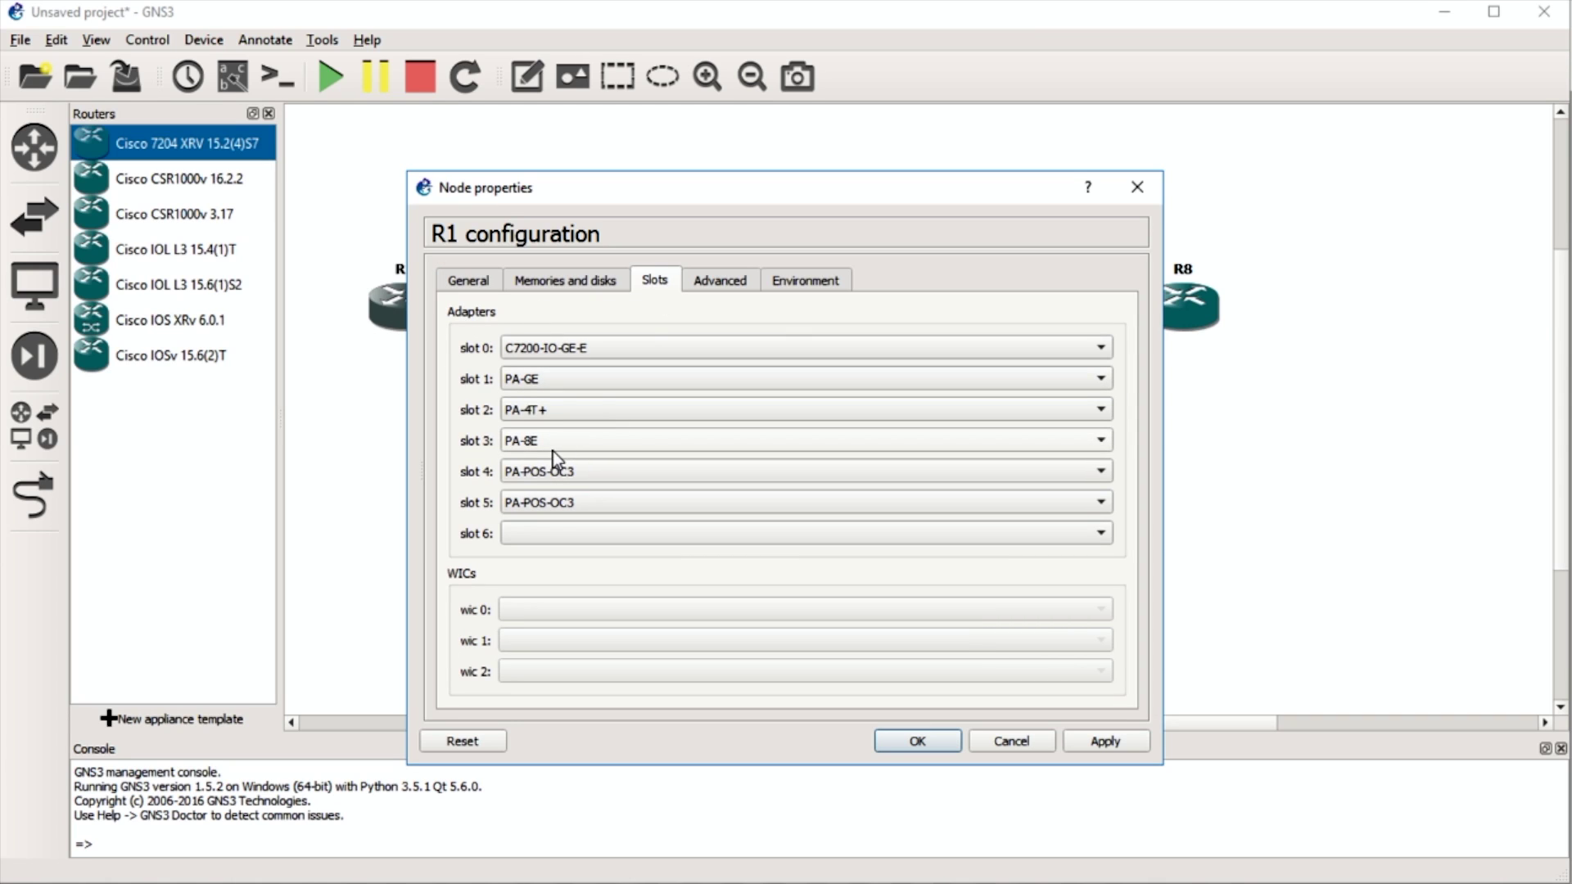
left_click(559, 415)
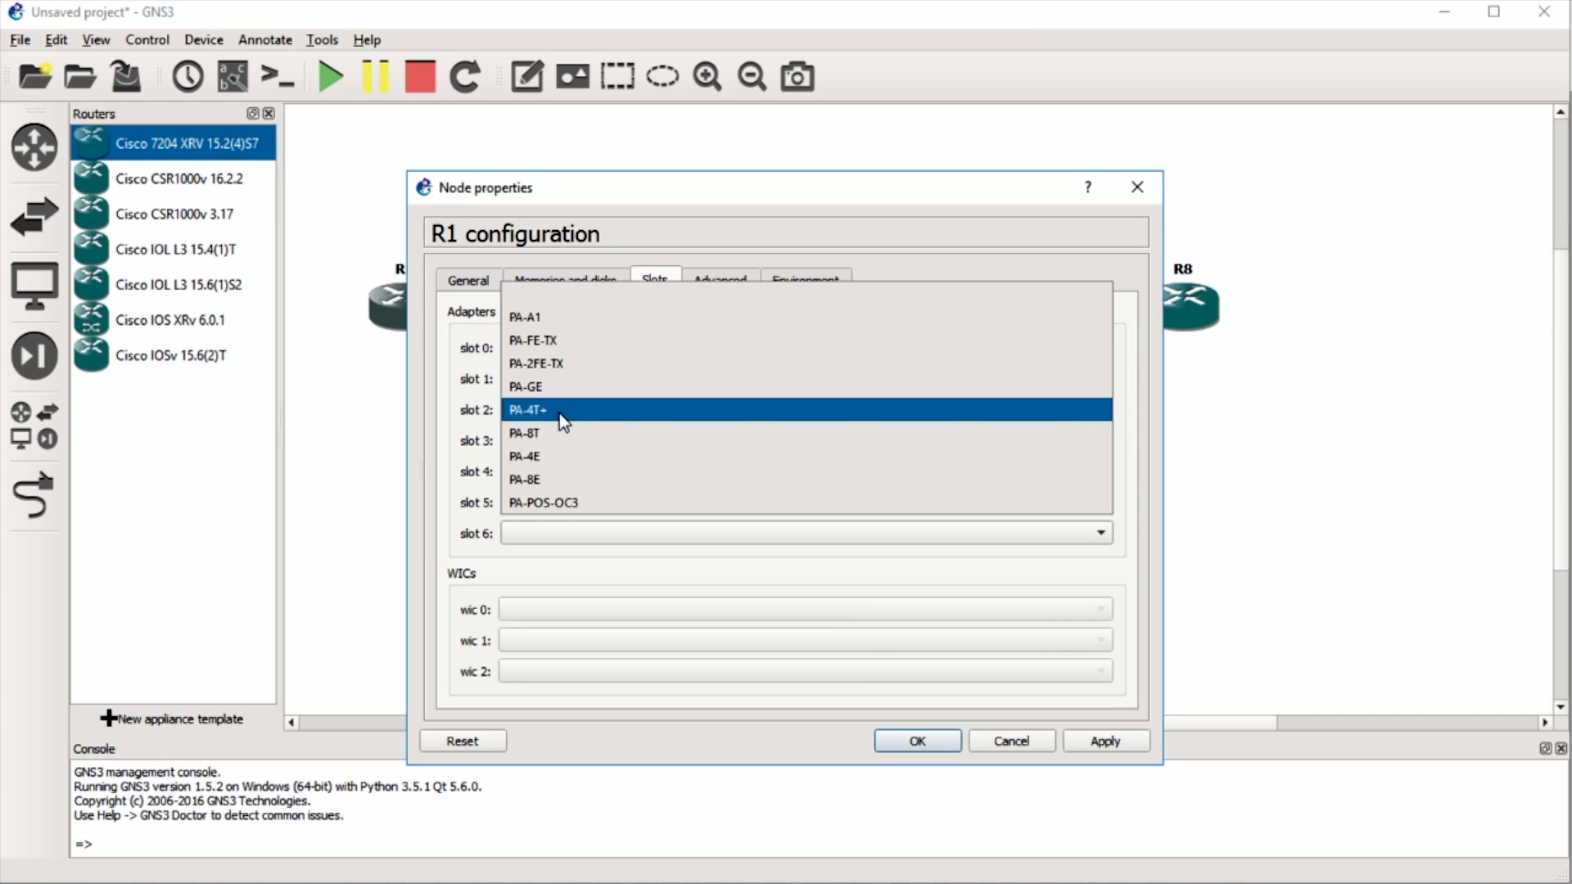
left_click(552, 480)
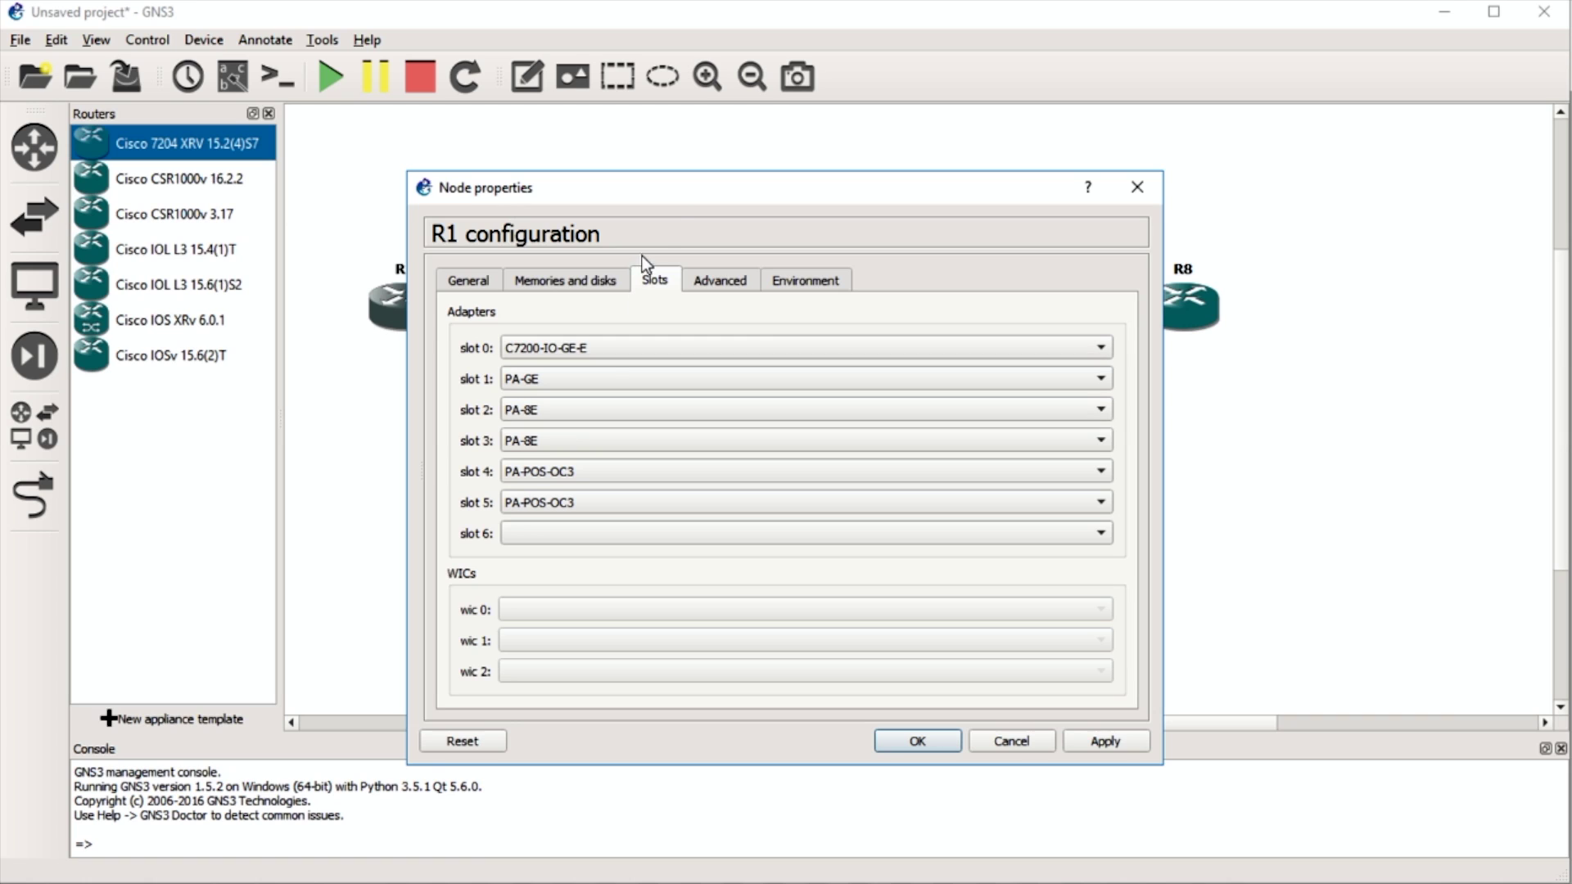
left_click_drag(672, 188, 773, 150)
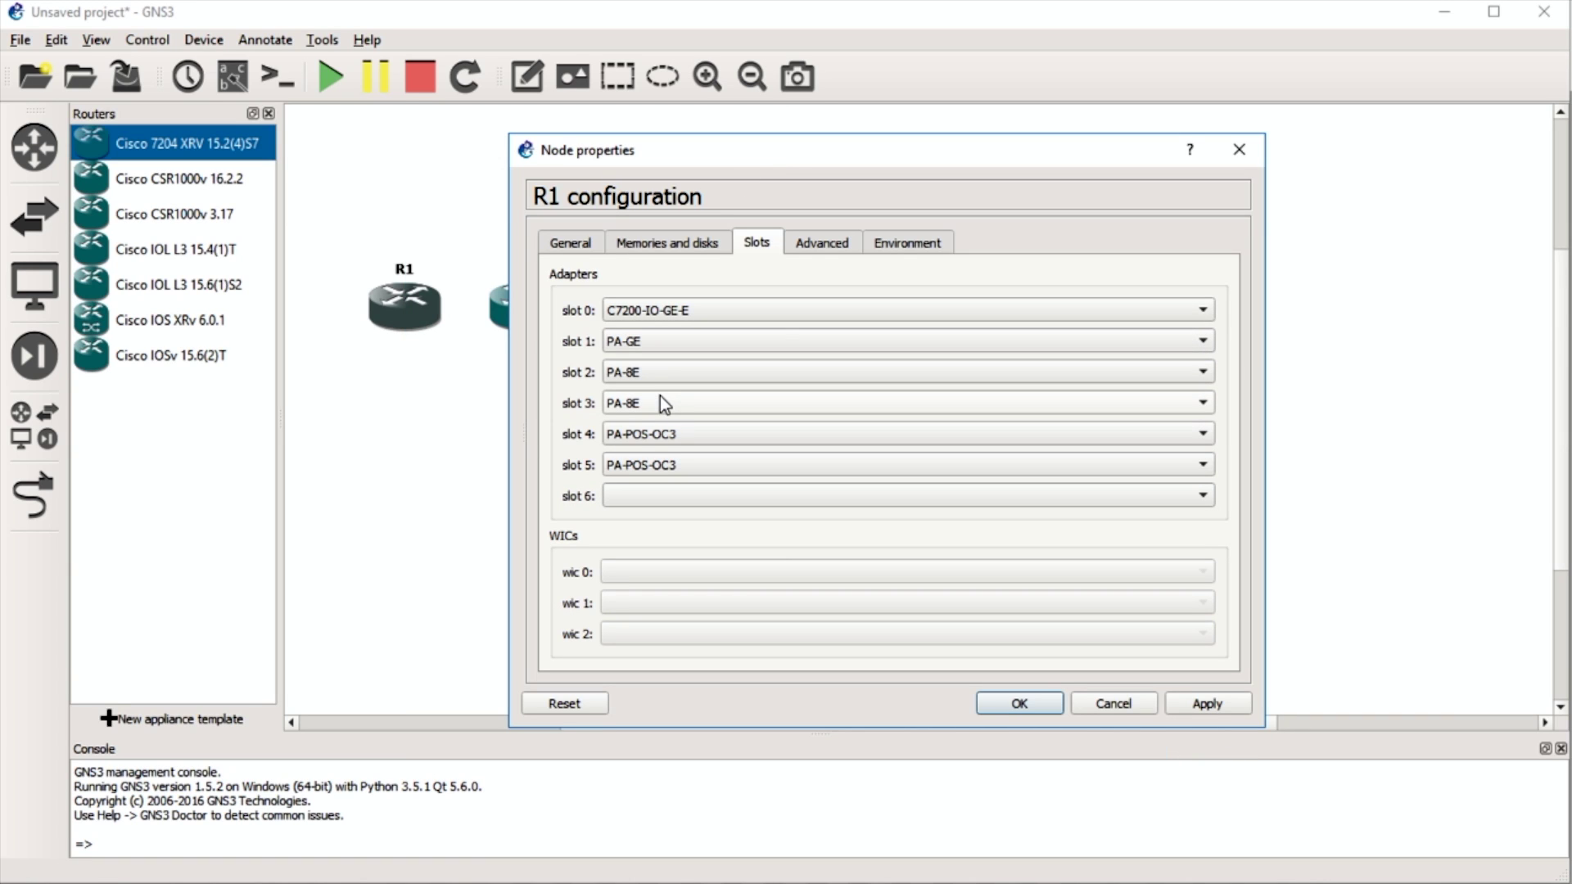
left_click(1009, 705)
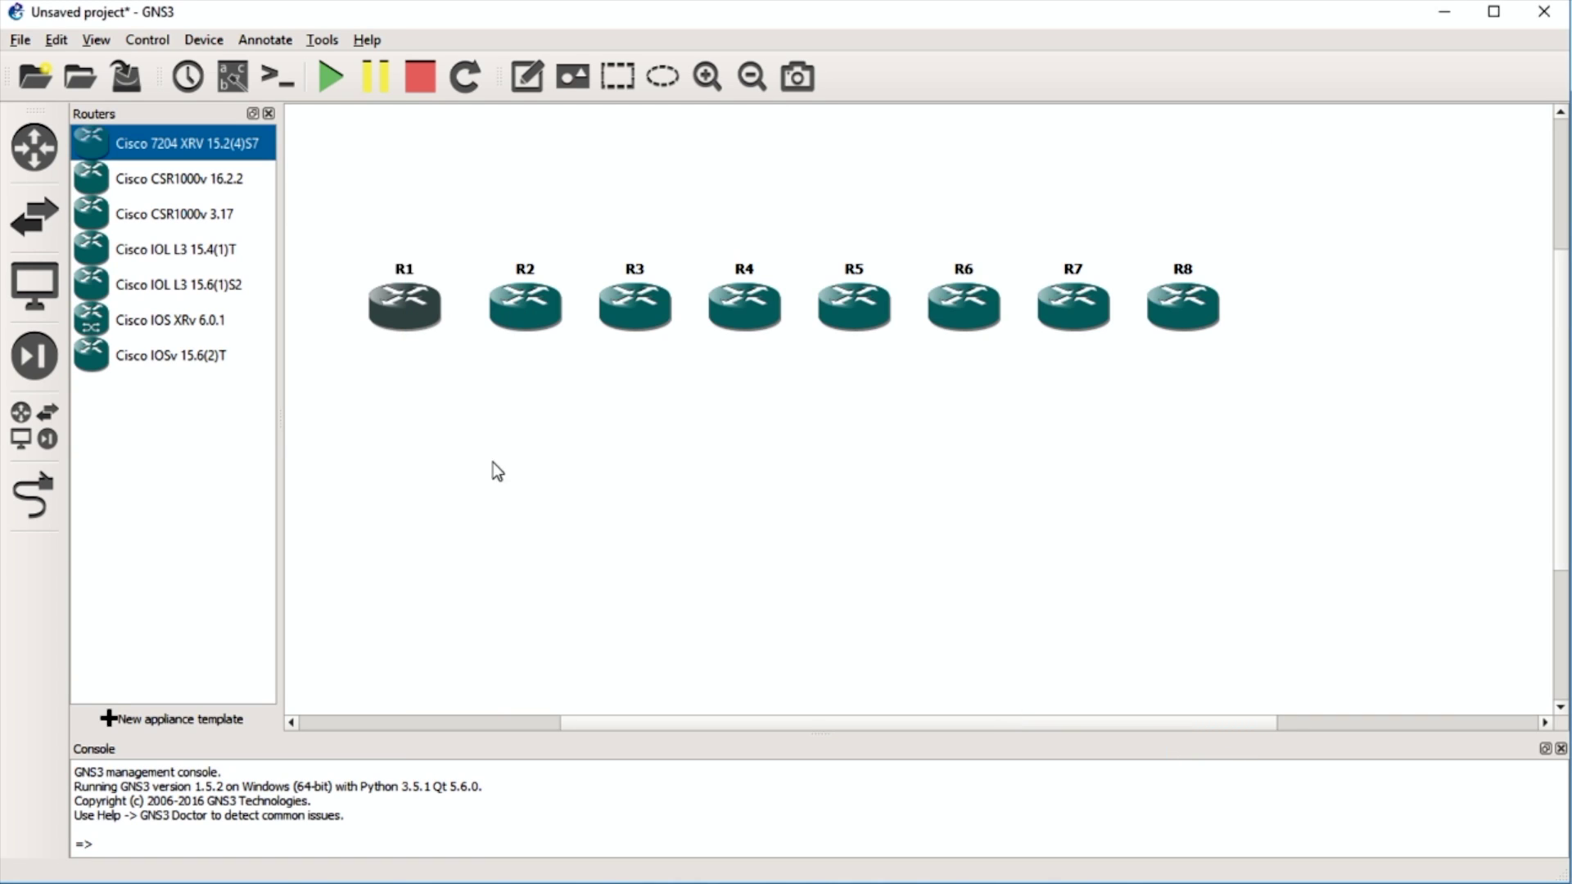
Examine the slot adapters of router R2 and leave its node configuration without saving.
right_click(515, 310)
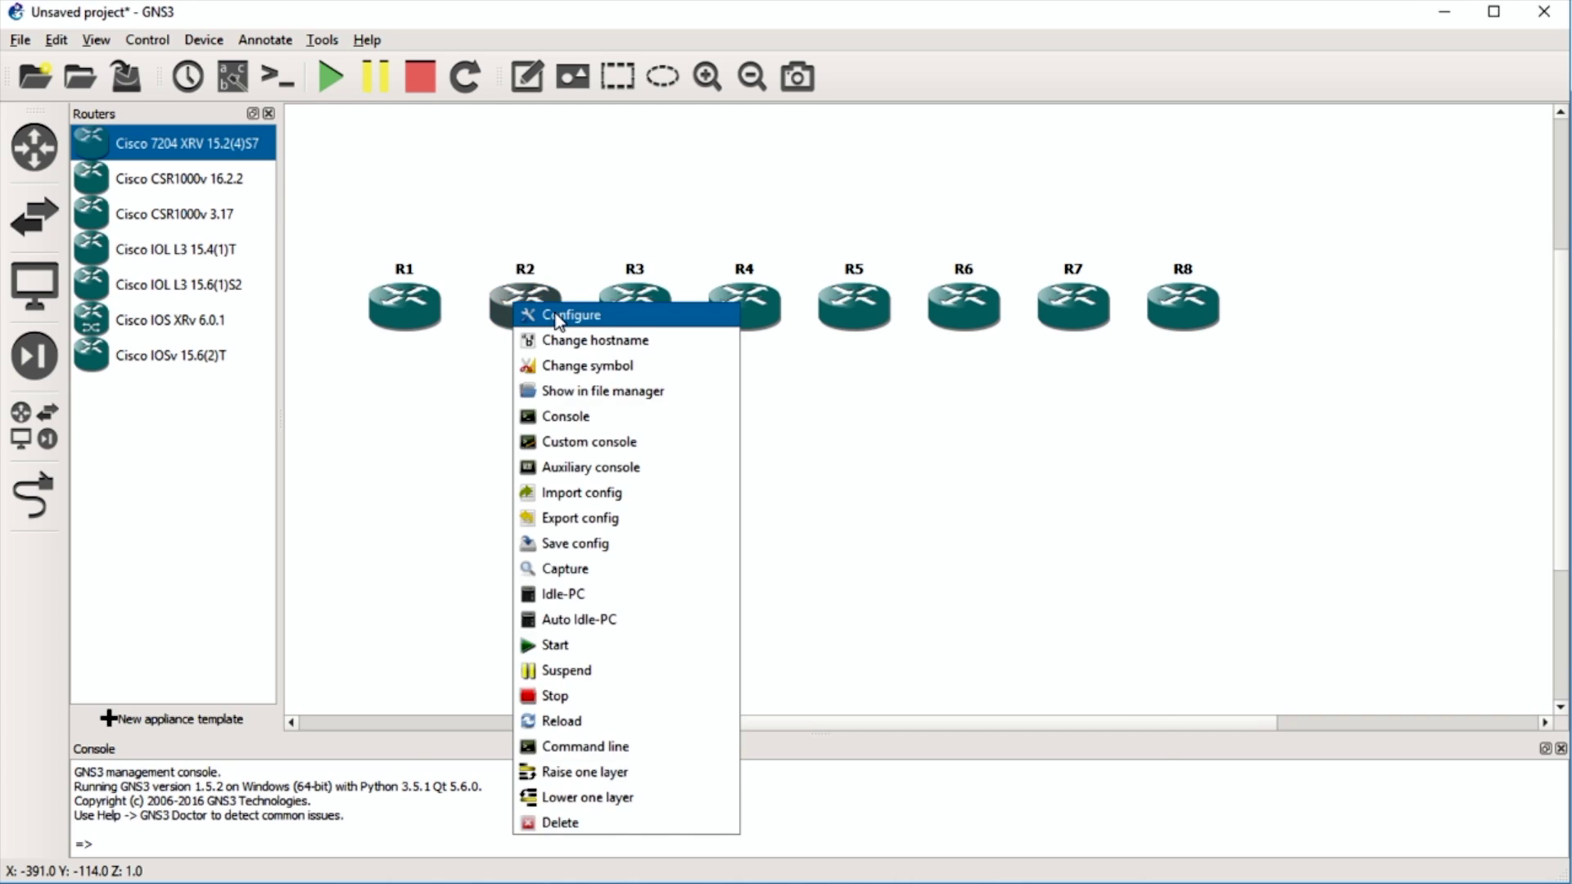
left_click(541, 314)
left_click(653, 279)
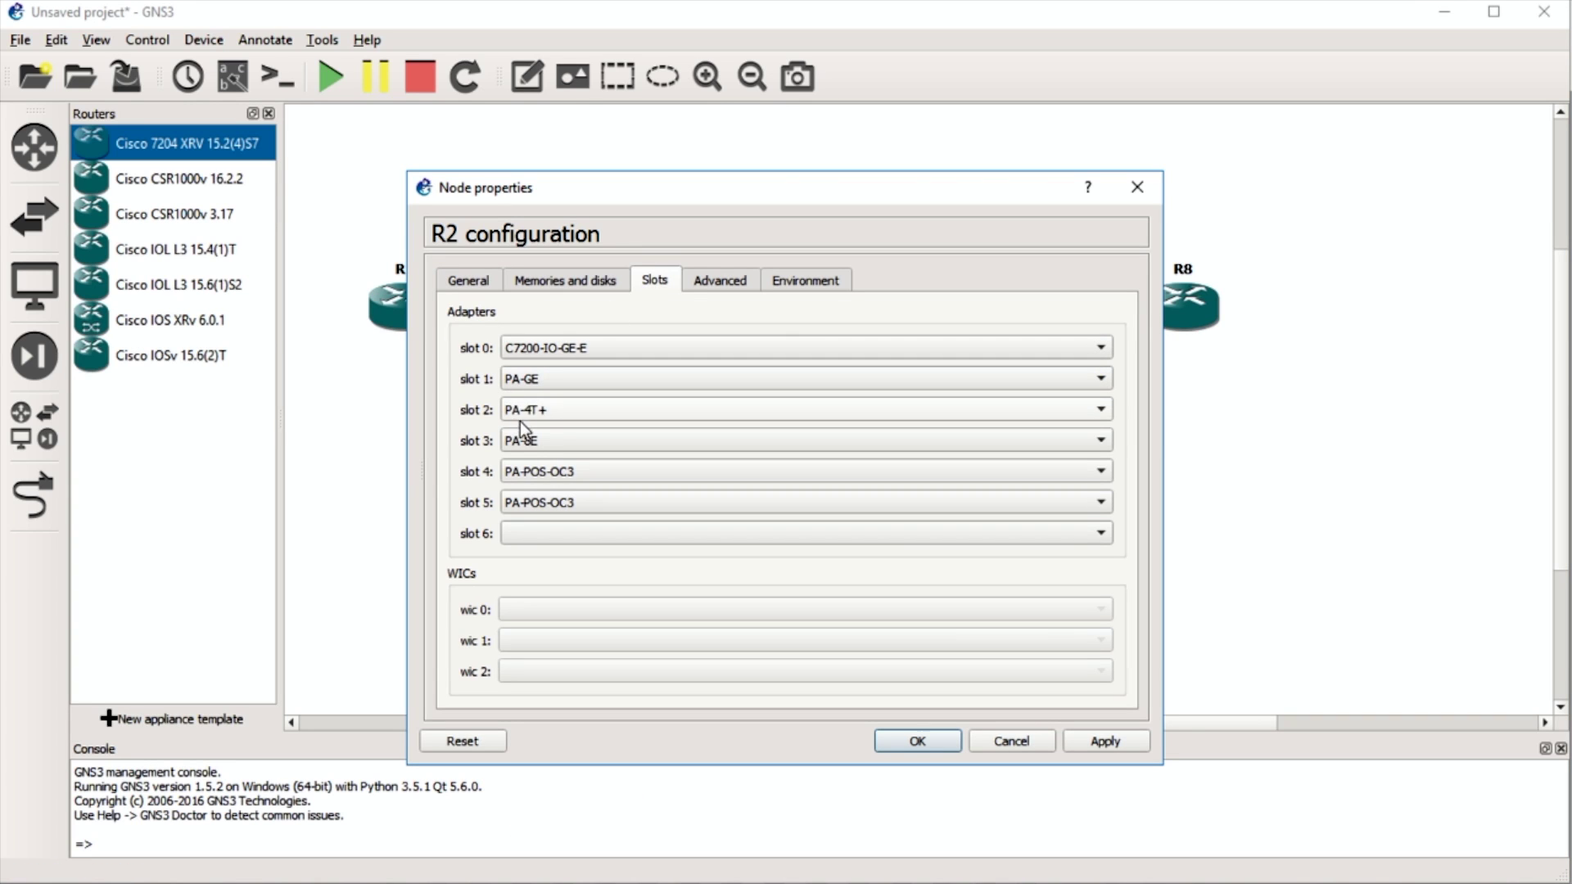
left_click(1015, 743)
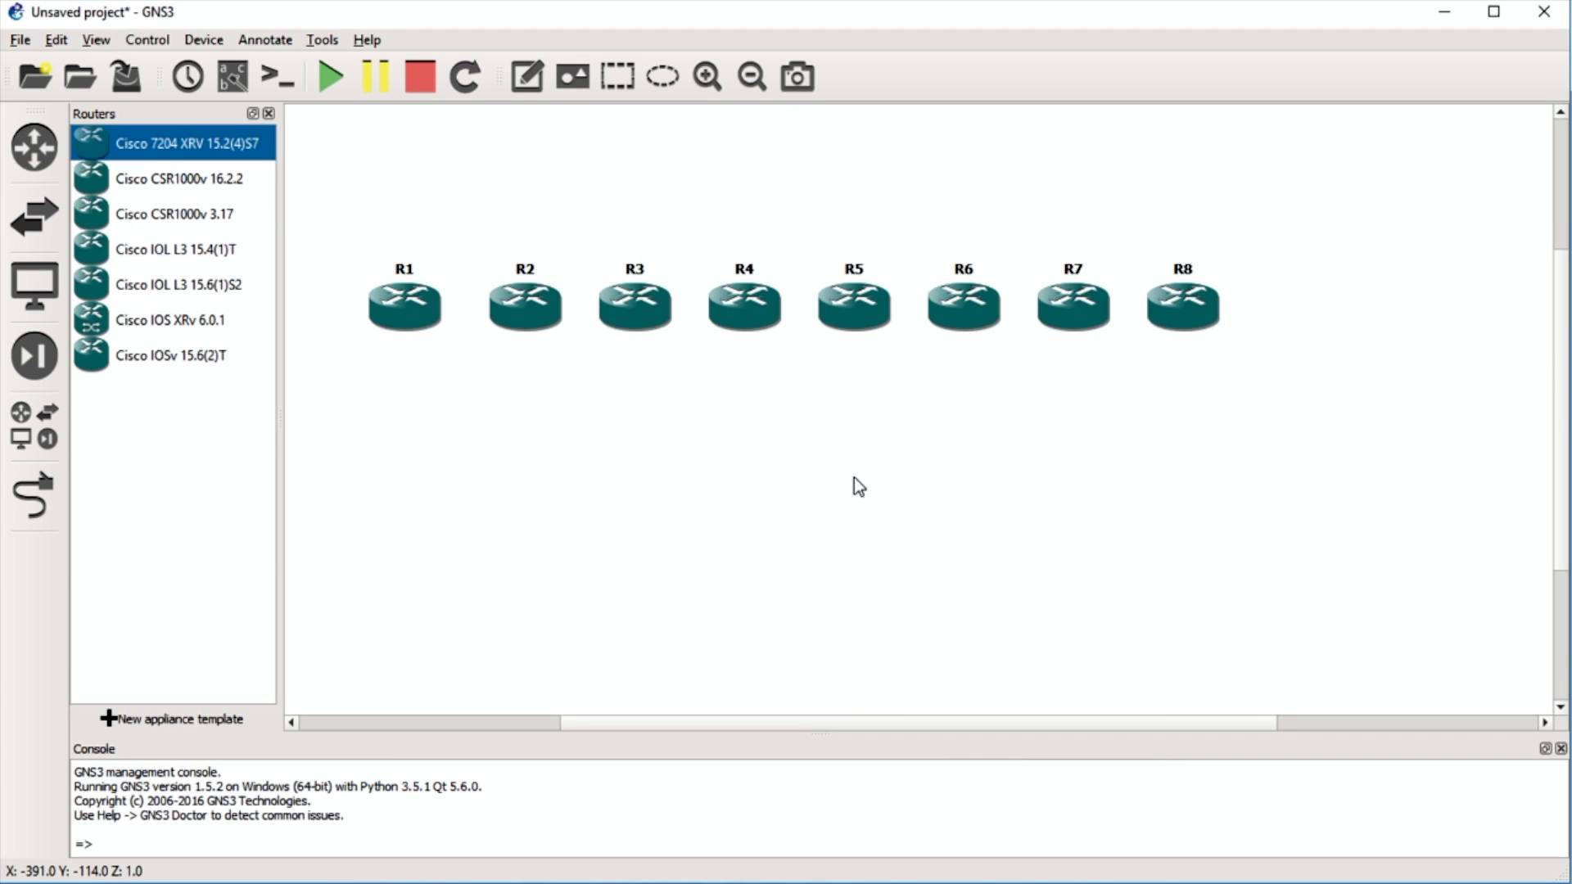
Add a Cisco IOSvL2 15.2.4055 switch centred below router R4 and move its name label beneath the icon.
left_click(33, 216)
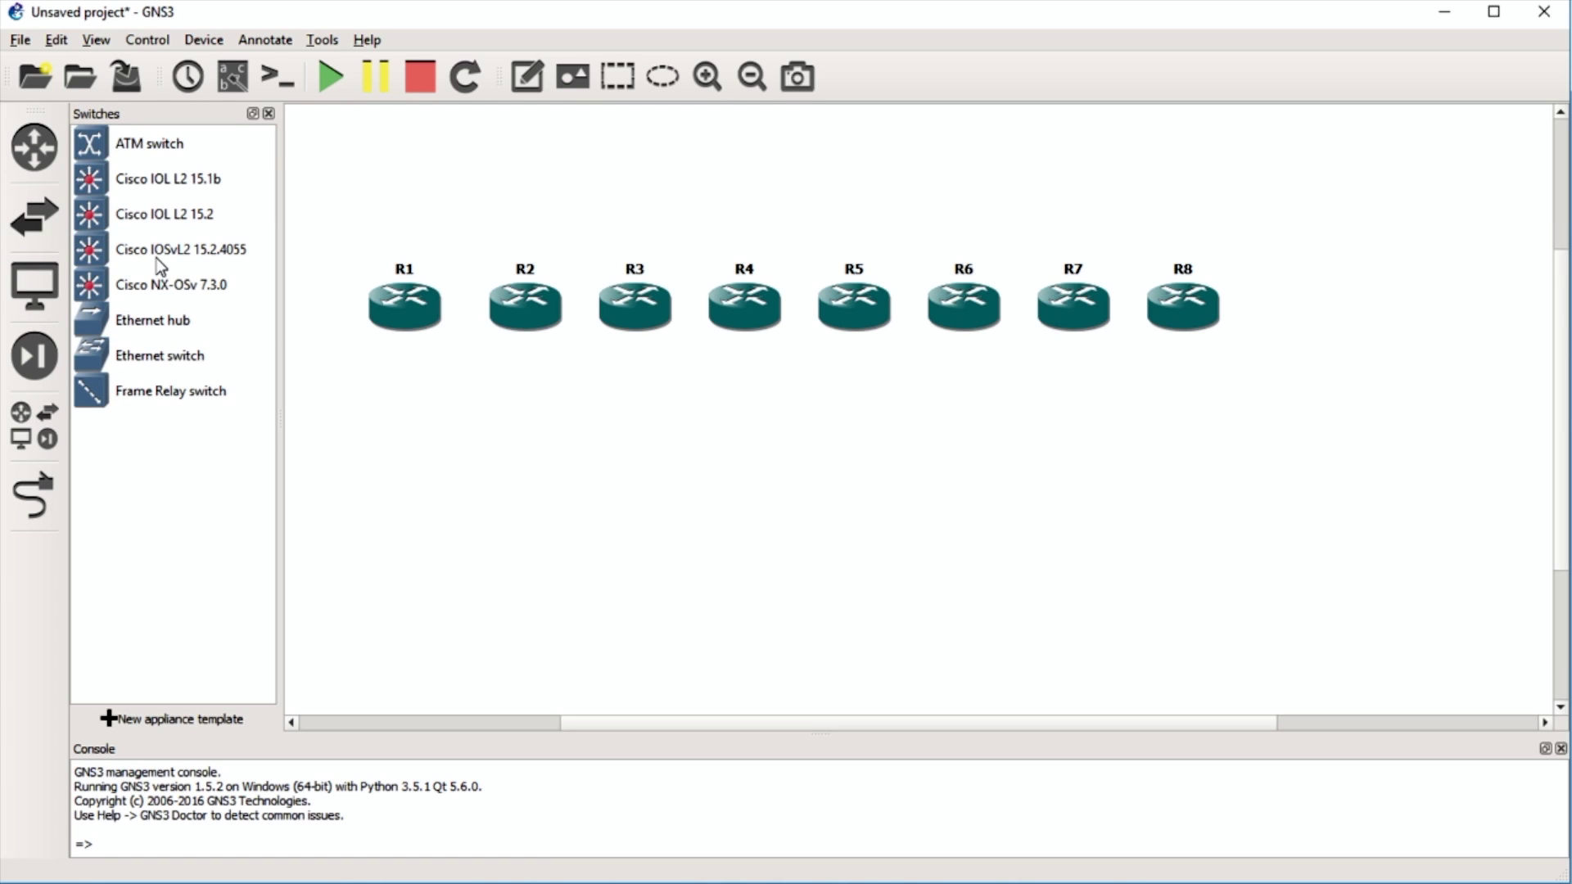
left_click_drag(141, 252, 762, 465)
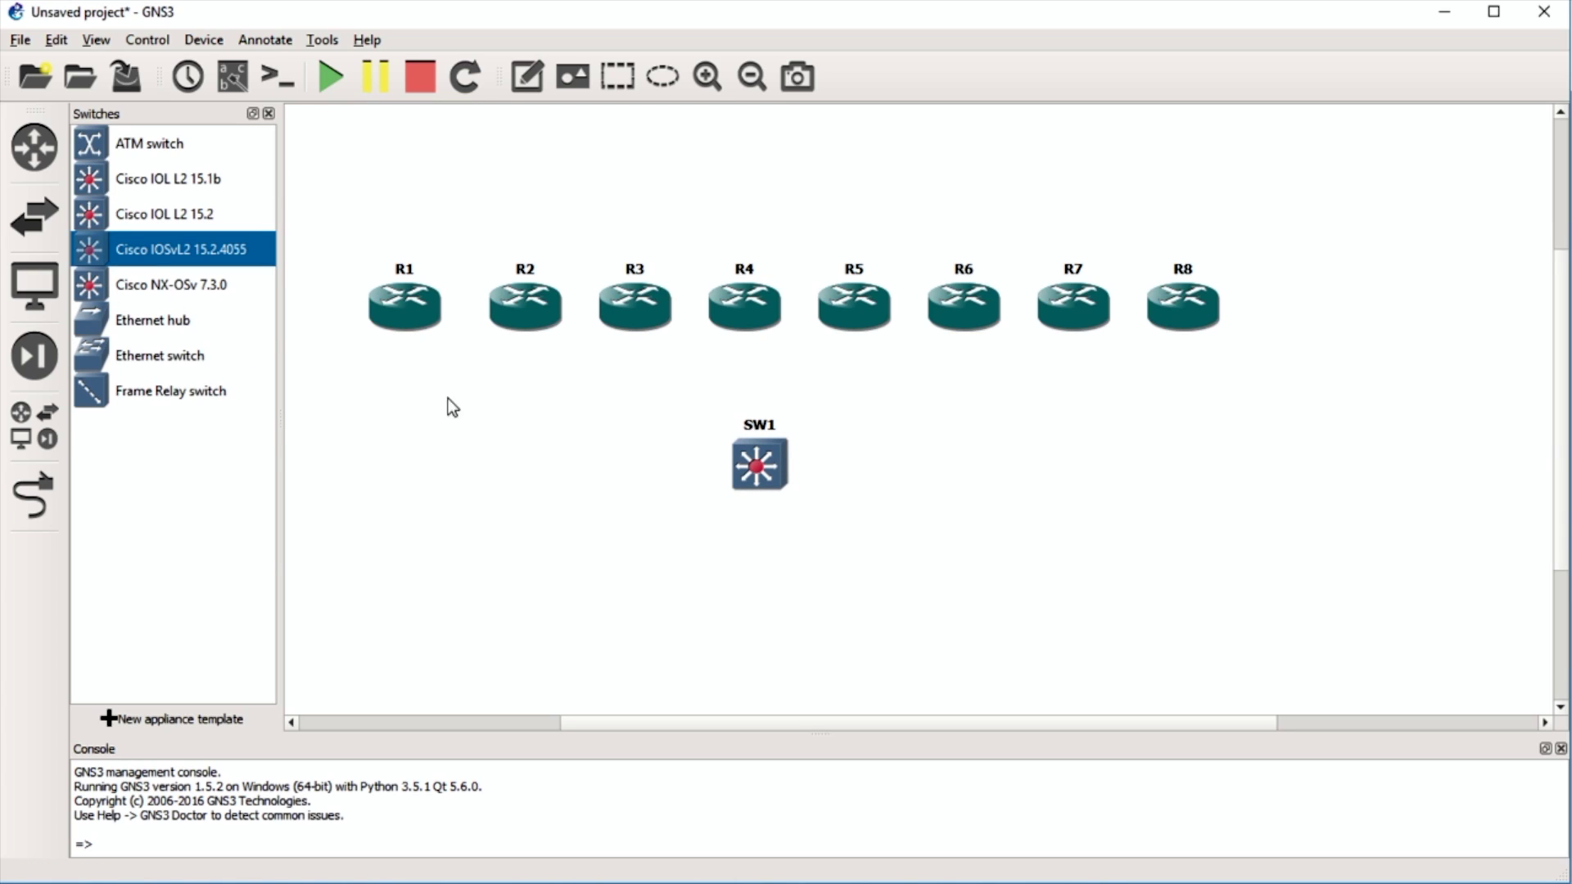
left_click_drag(754, 475, 754, 467)
left_click(592, 455)
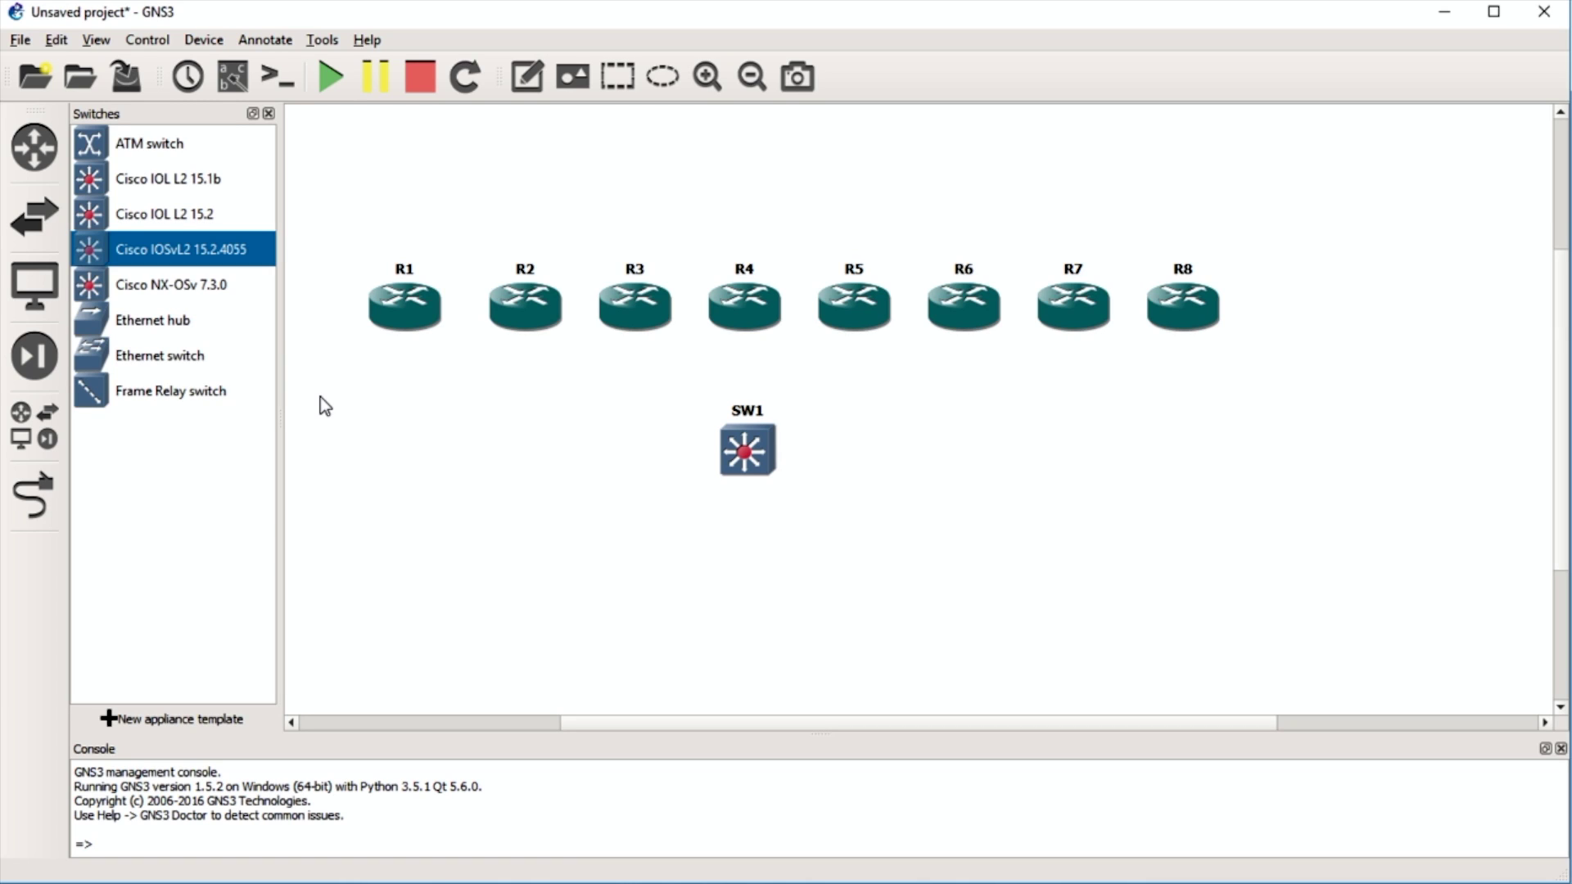
left_click_drag(724, 411, 790, 467)
left_click(669, 503)
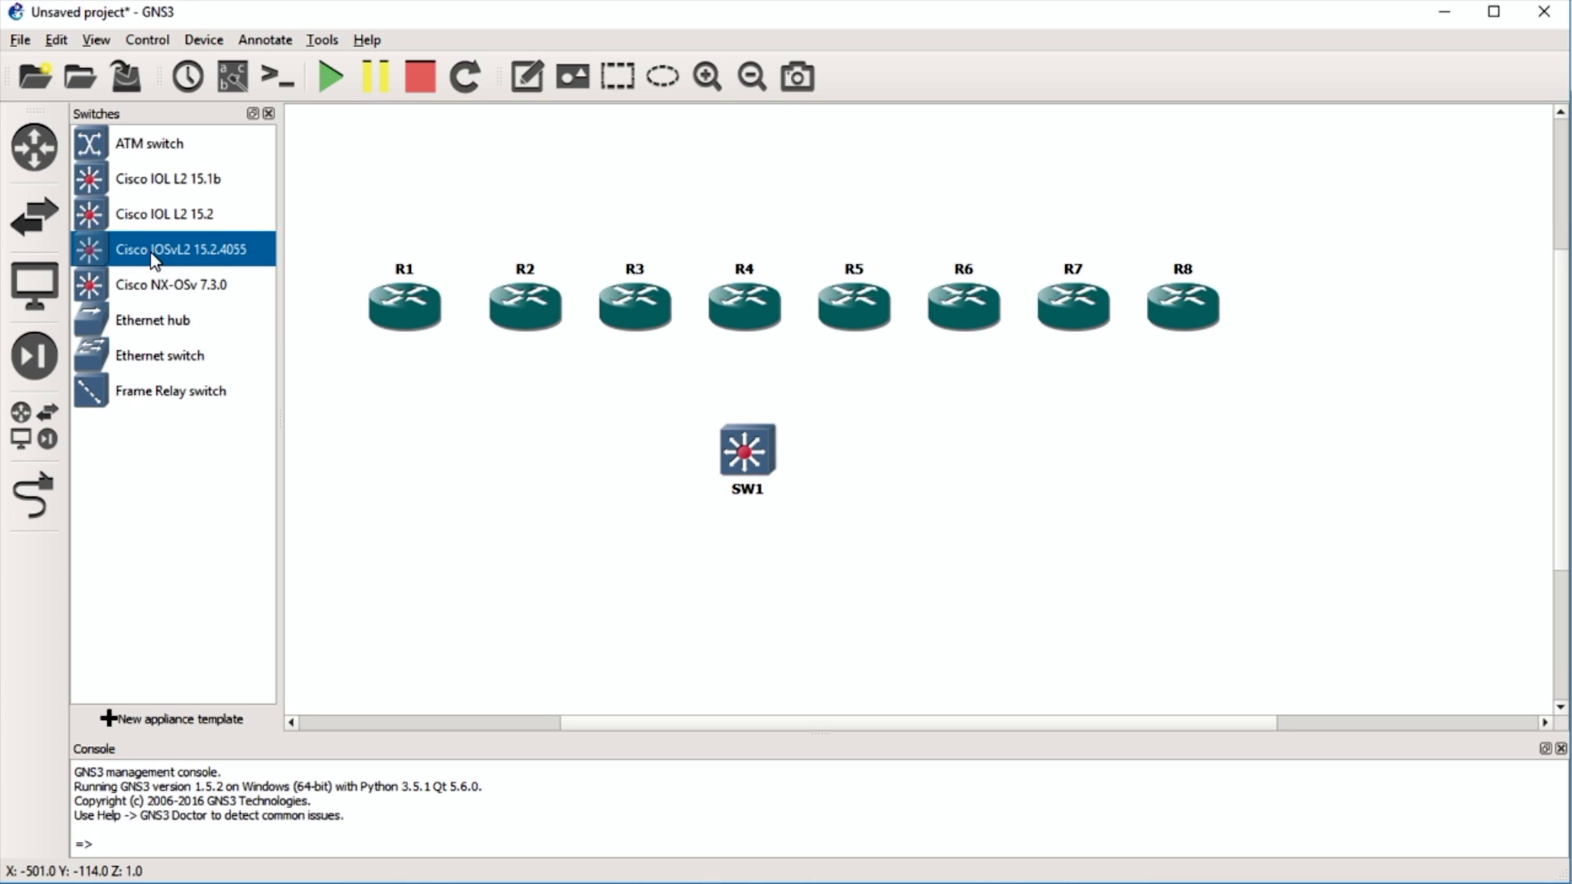
Add an Ethernet switch to the workspace below router R2, to the left of SW1.
left_click_drag(164, 372, 507, 483)
left_click(755, 483)
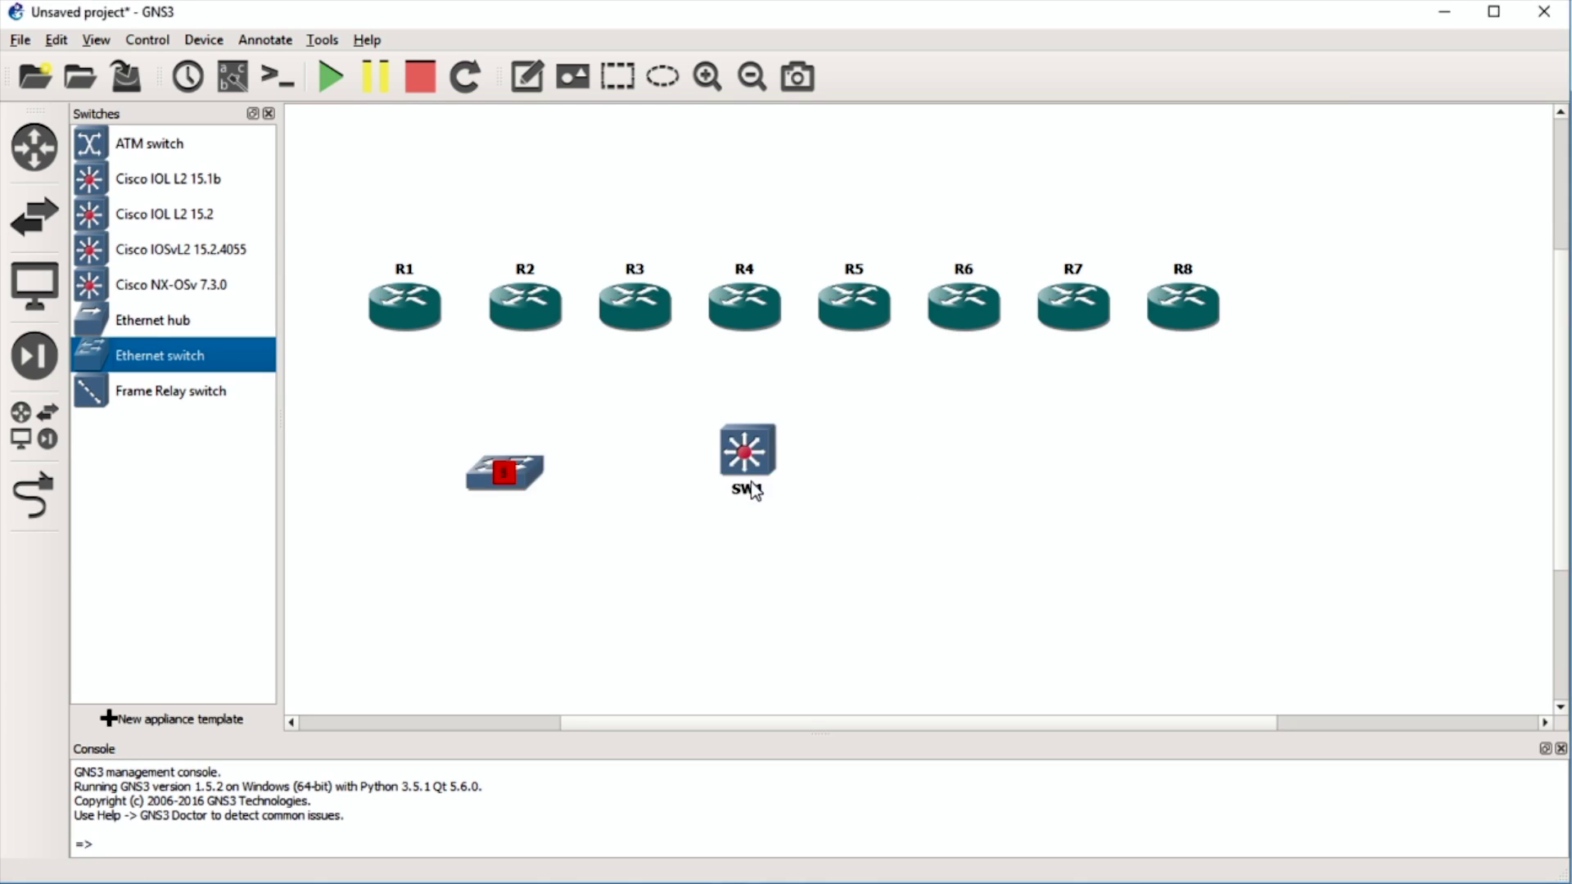
left_click_drag(516, 491, 505, 480)
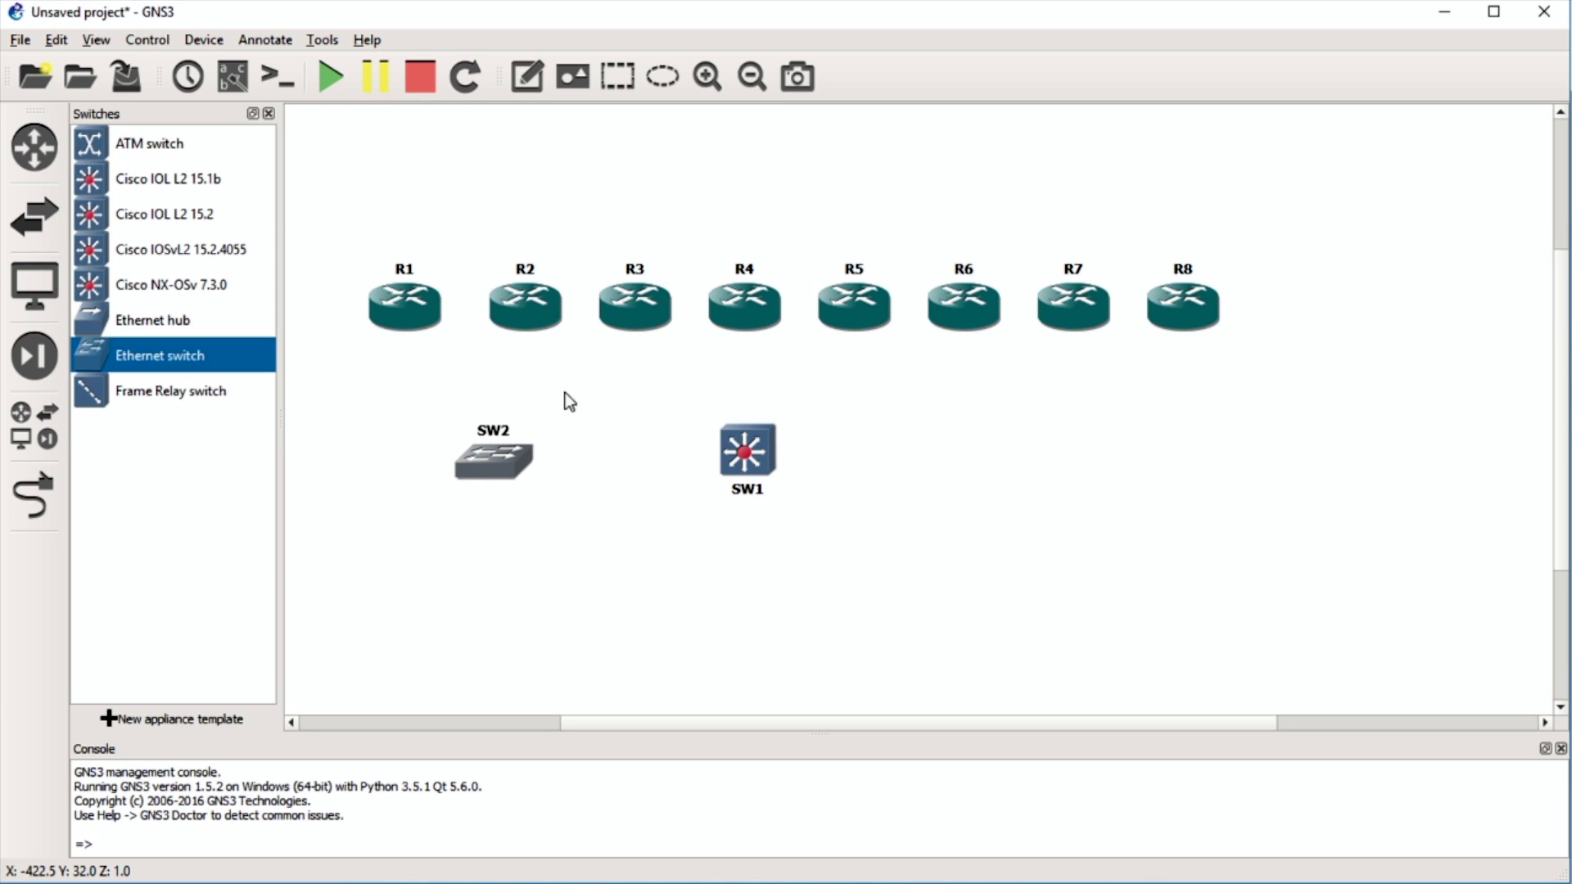
Check the port details of Ethernet switch SW2 and delete it from the workspace.
right_click(500, 480)
left_click(453, 509)
mouse_move(499, 468)
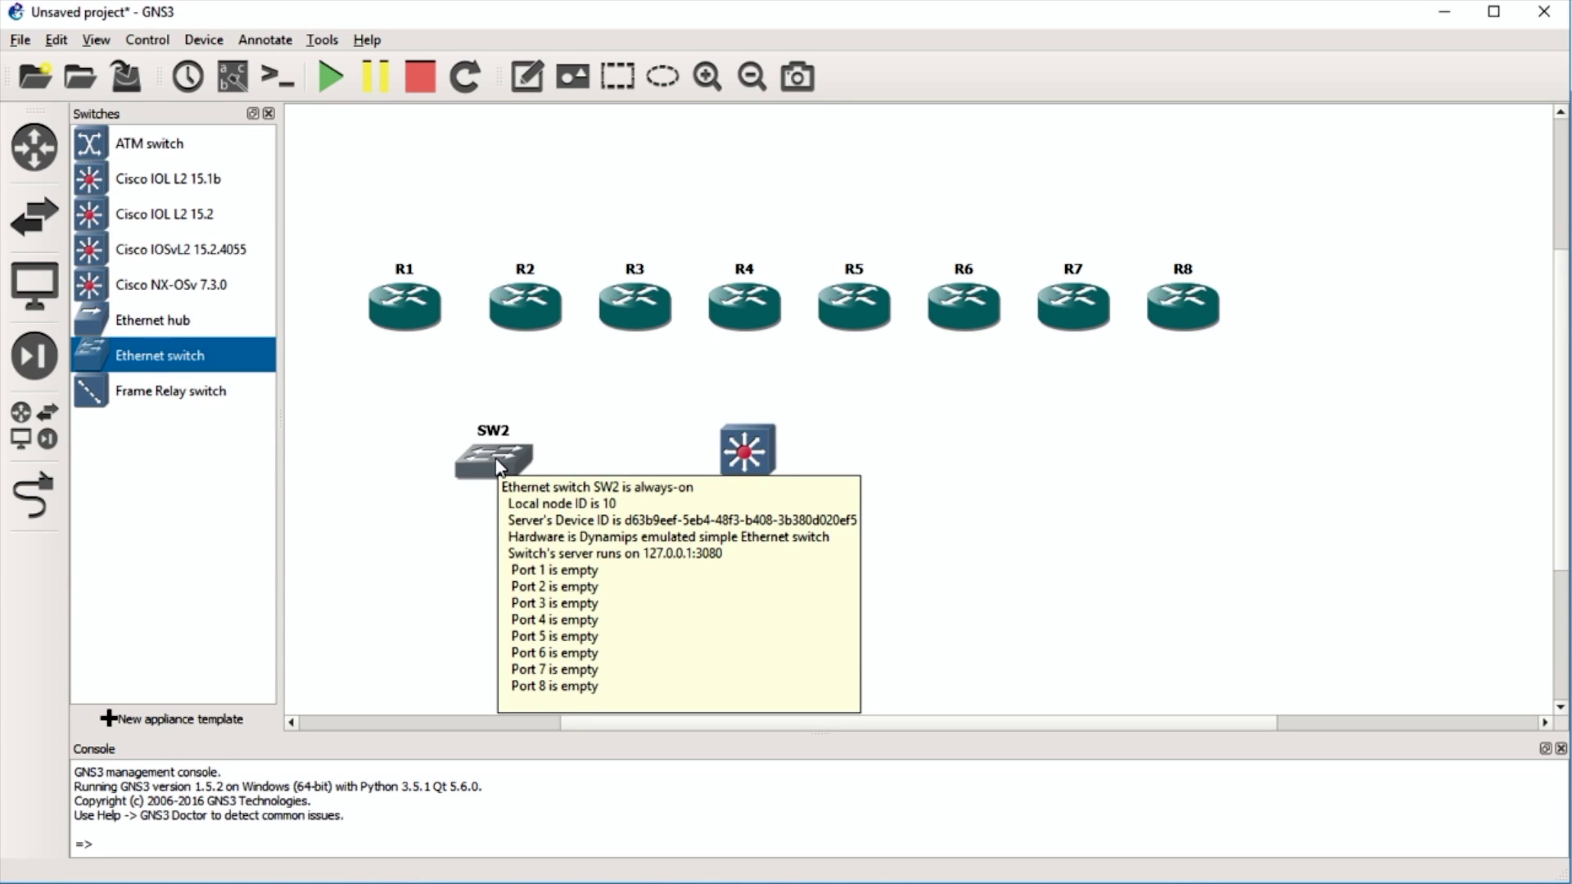
right_click(497, 468)
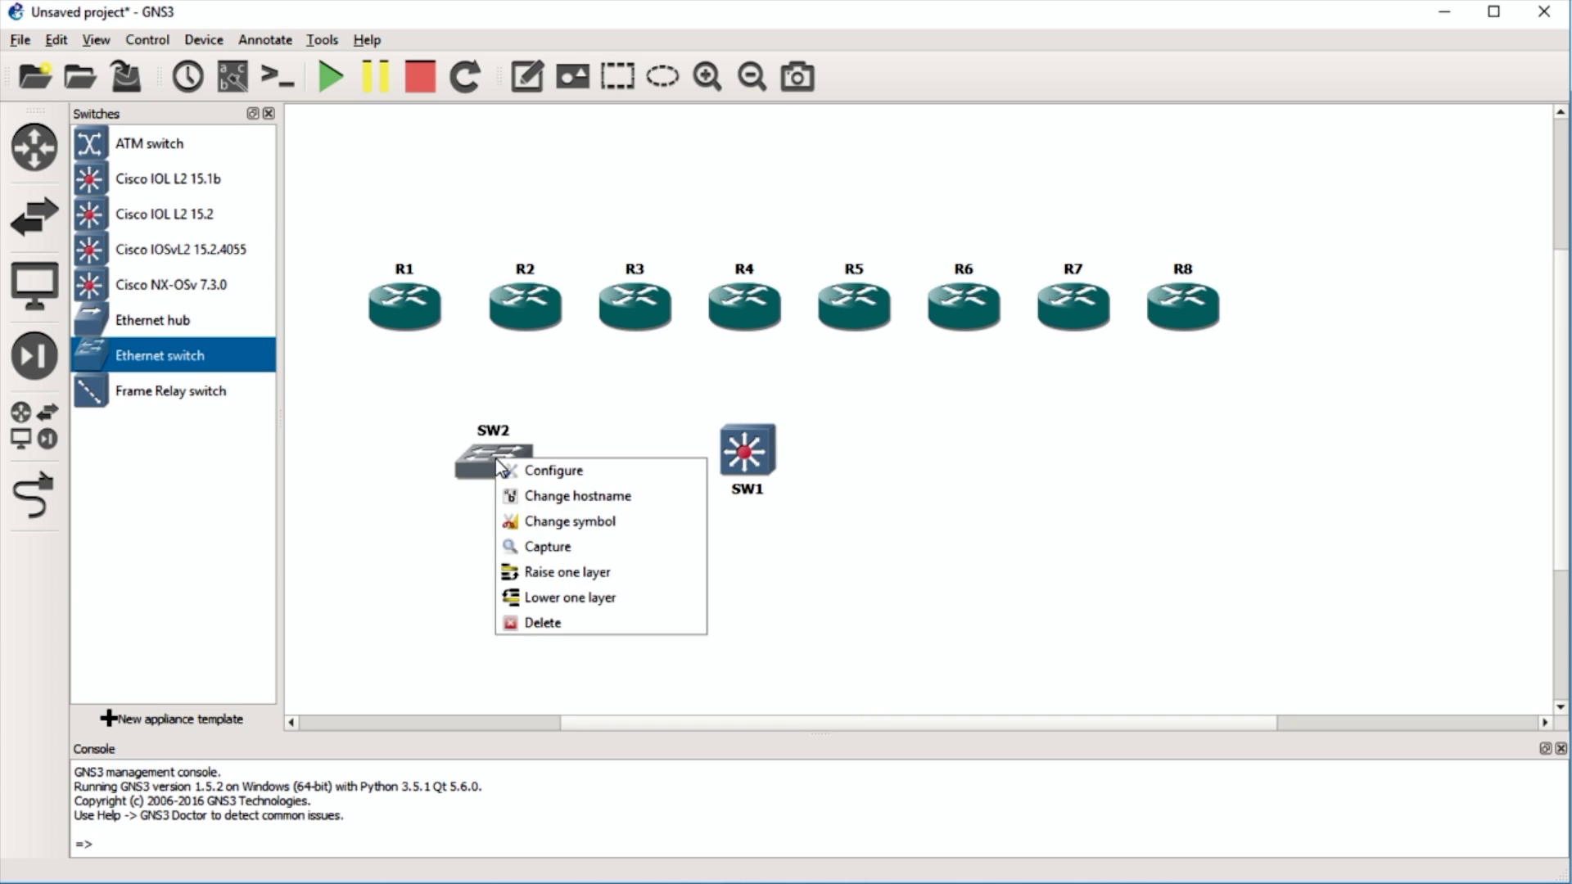
left_click(555, 622)
left_click(790, 484)
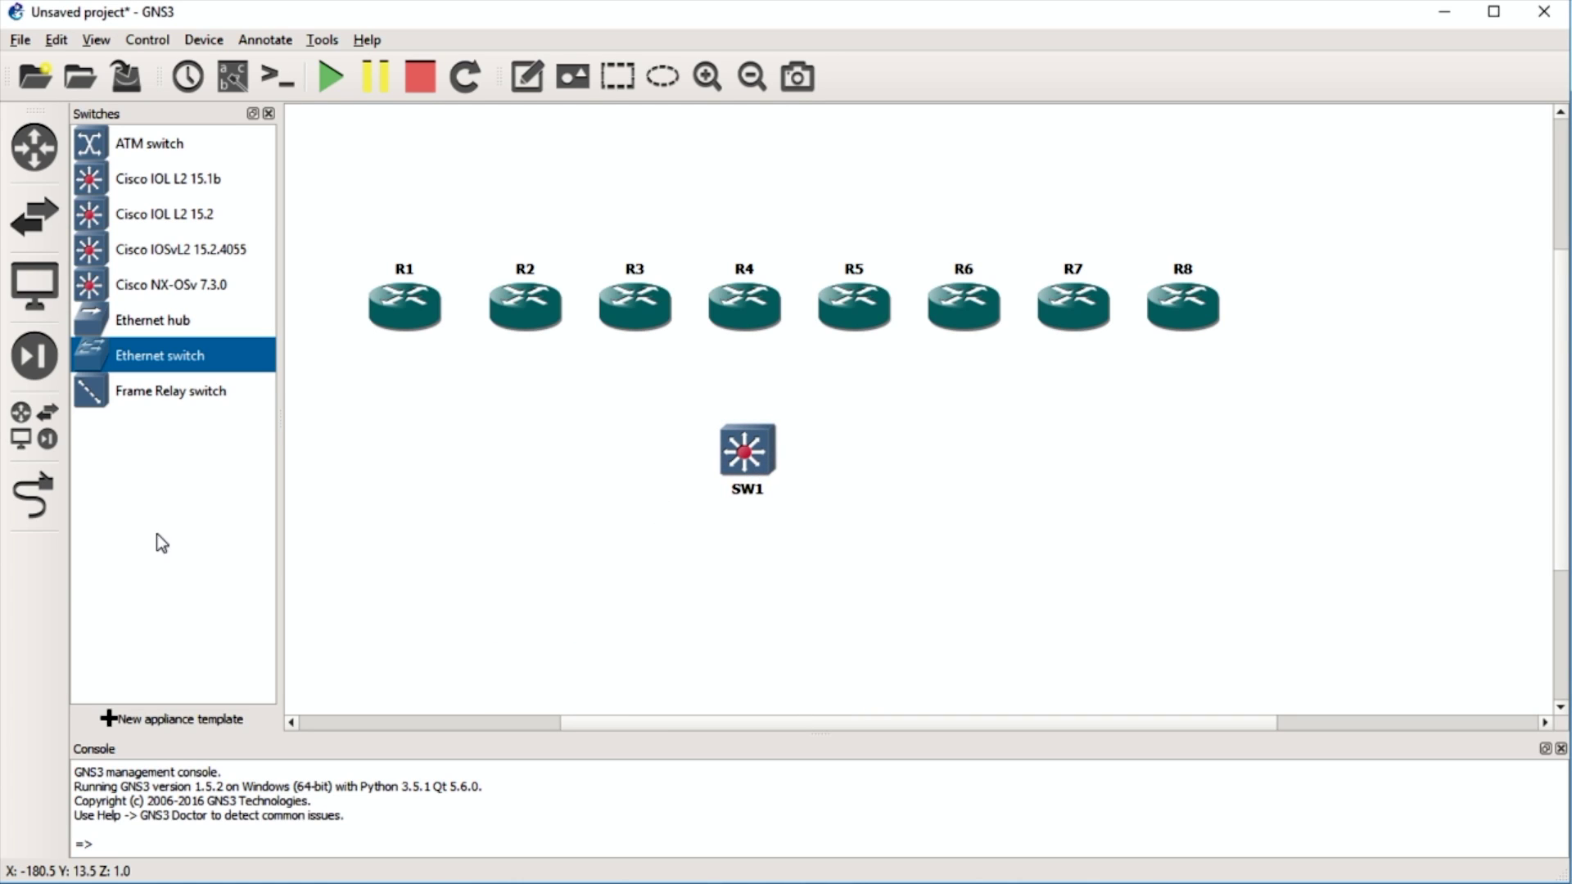
View the available security devices and hide the device list again.
left_click(268, 113)
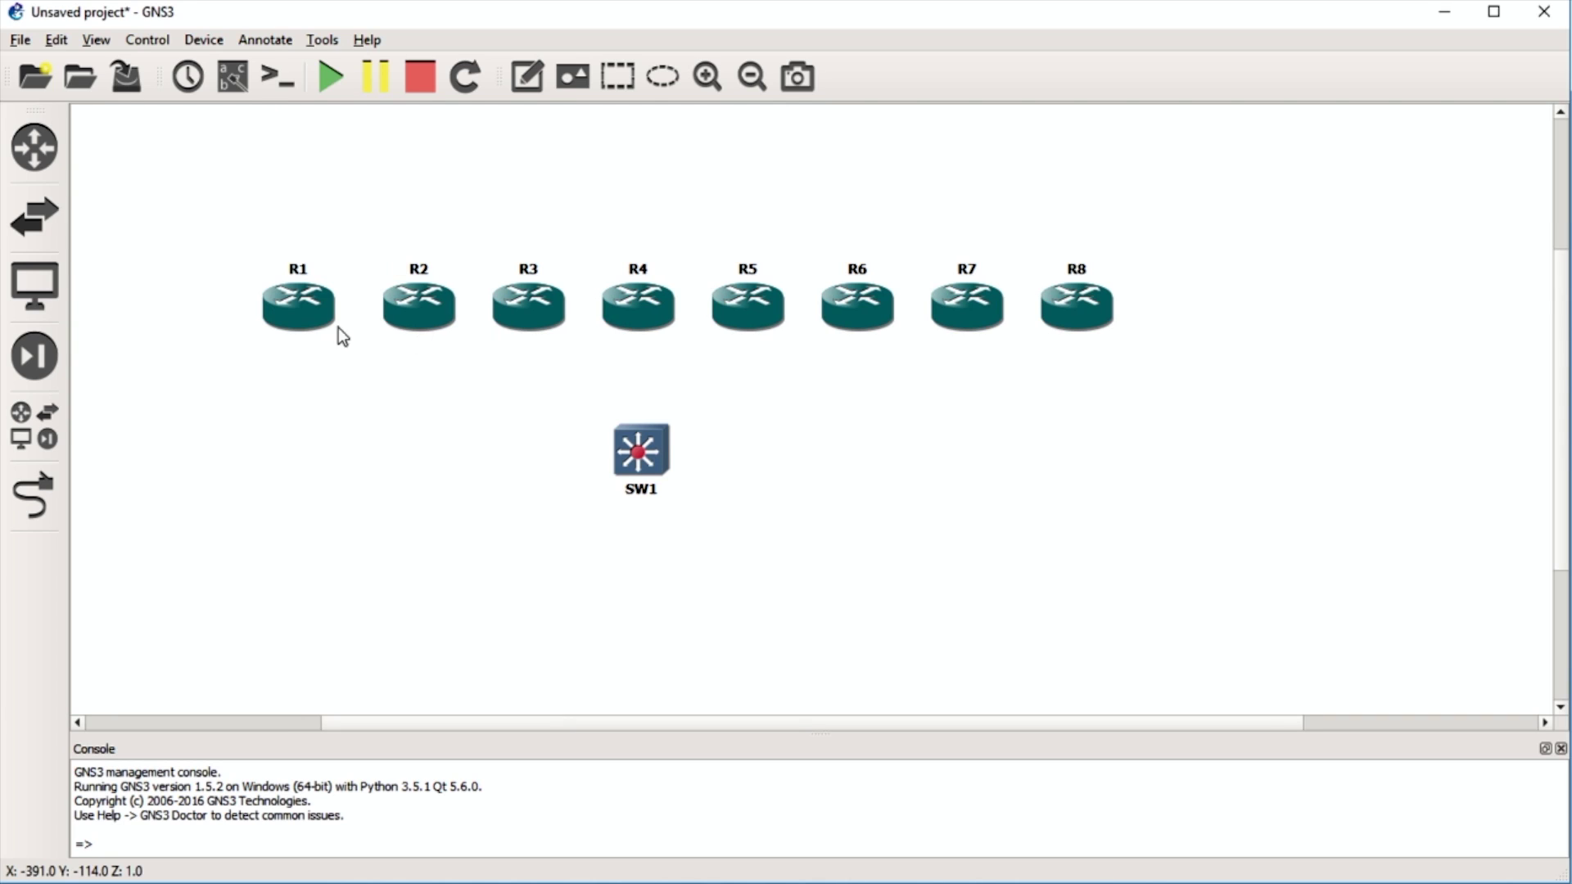
left_click(35, 355)
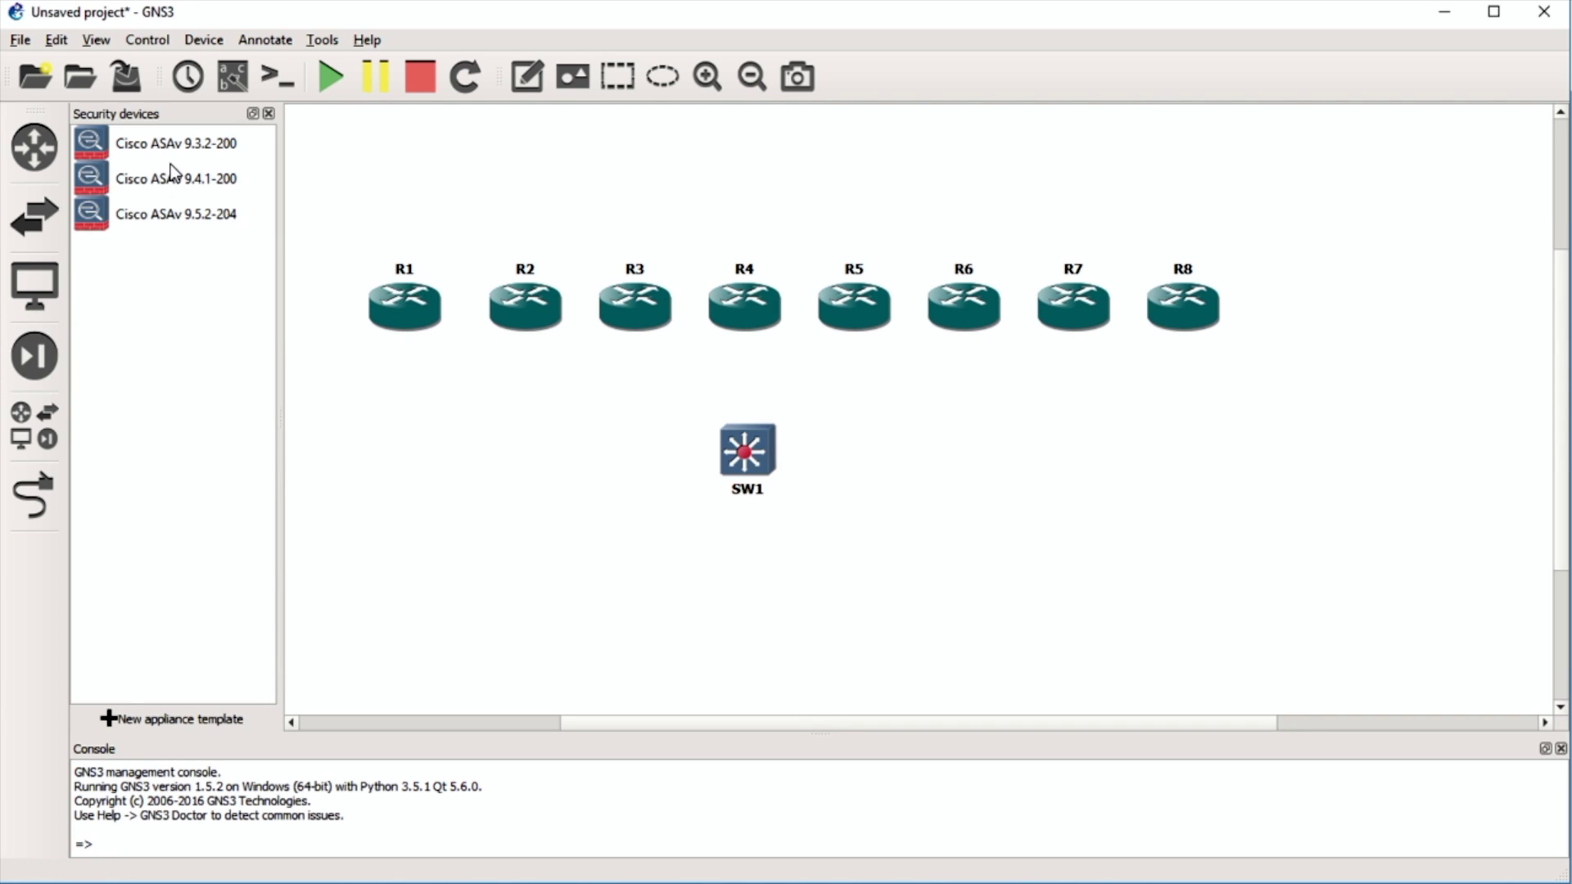
left_click(35, 356)
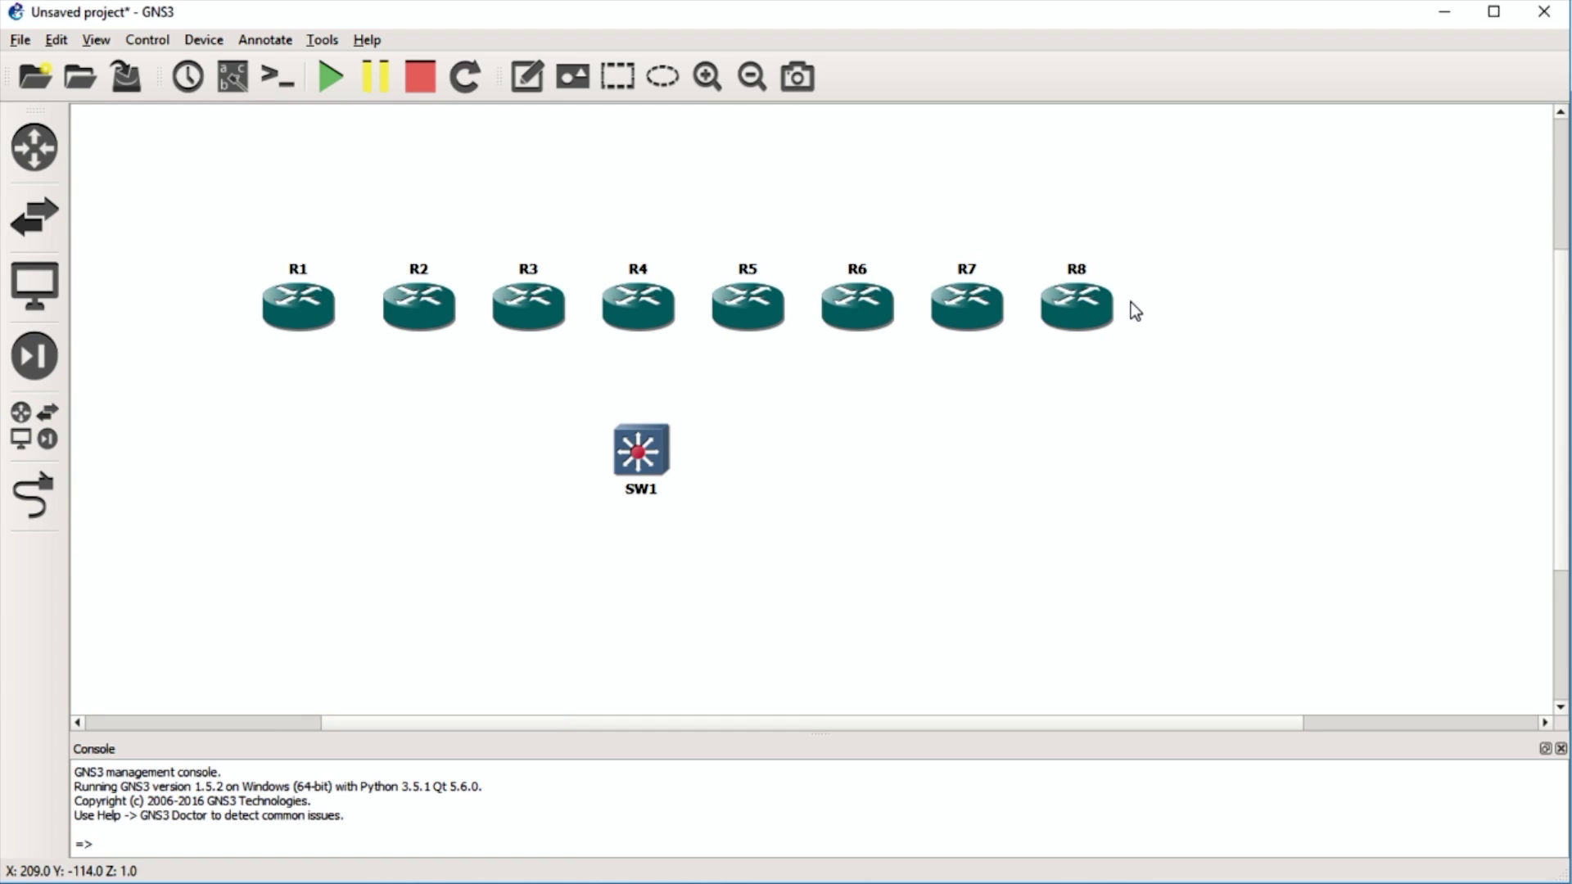
Link R1's Ethernet2/0 to R2's Ethernet3/0, and move R1 to the workspace's upper-left area with R2 diagonally below it.
left_click(35, 496)
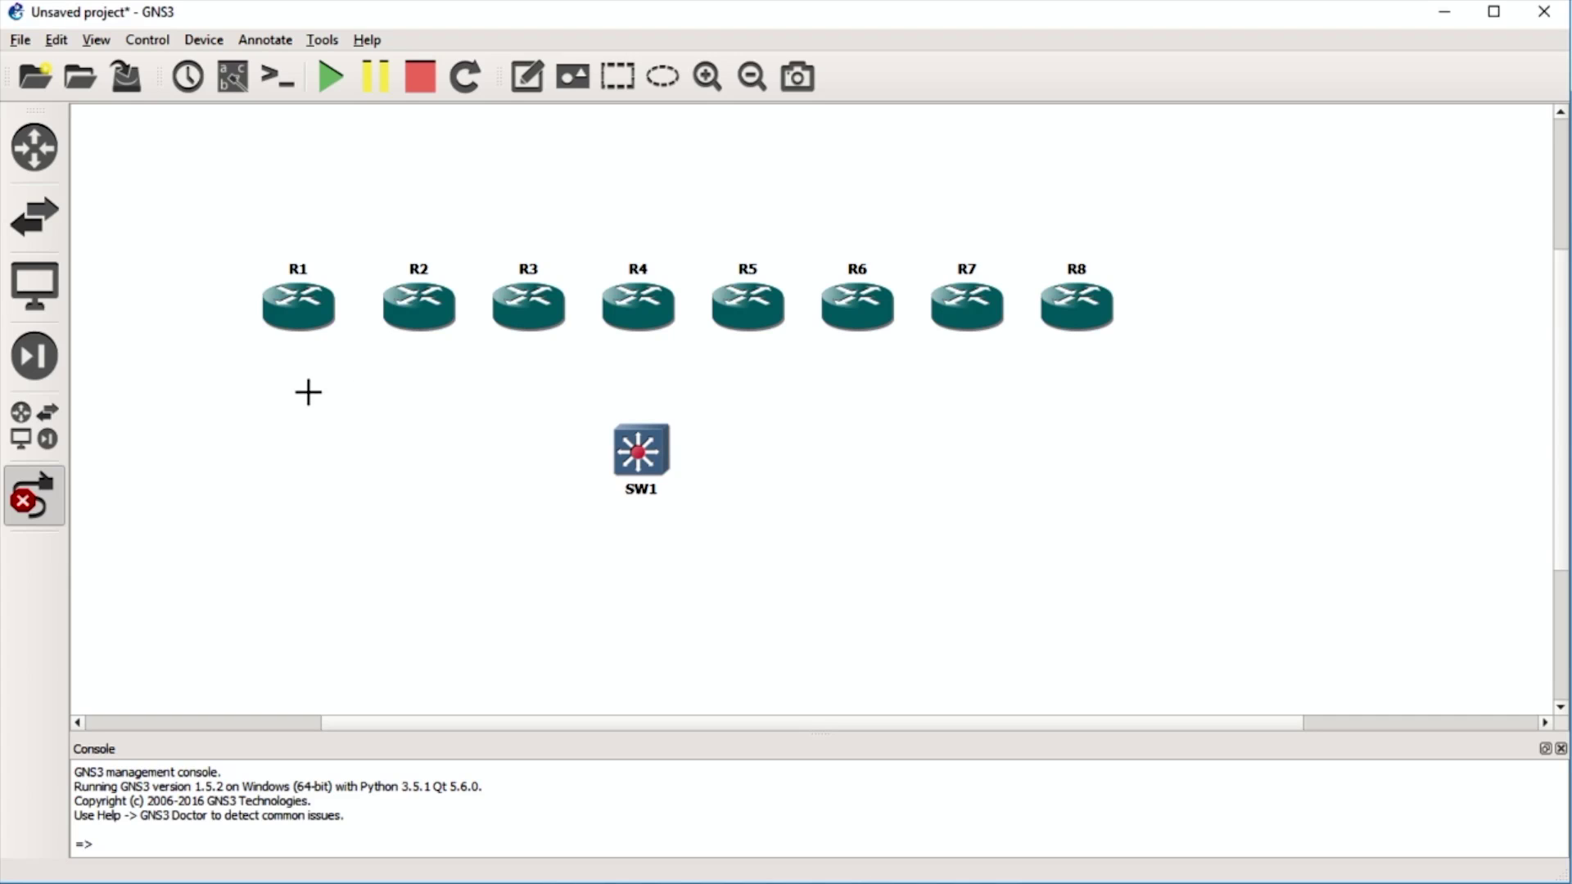
left_click(298, 308)
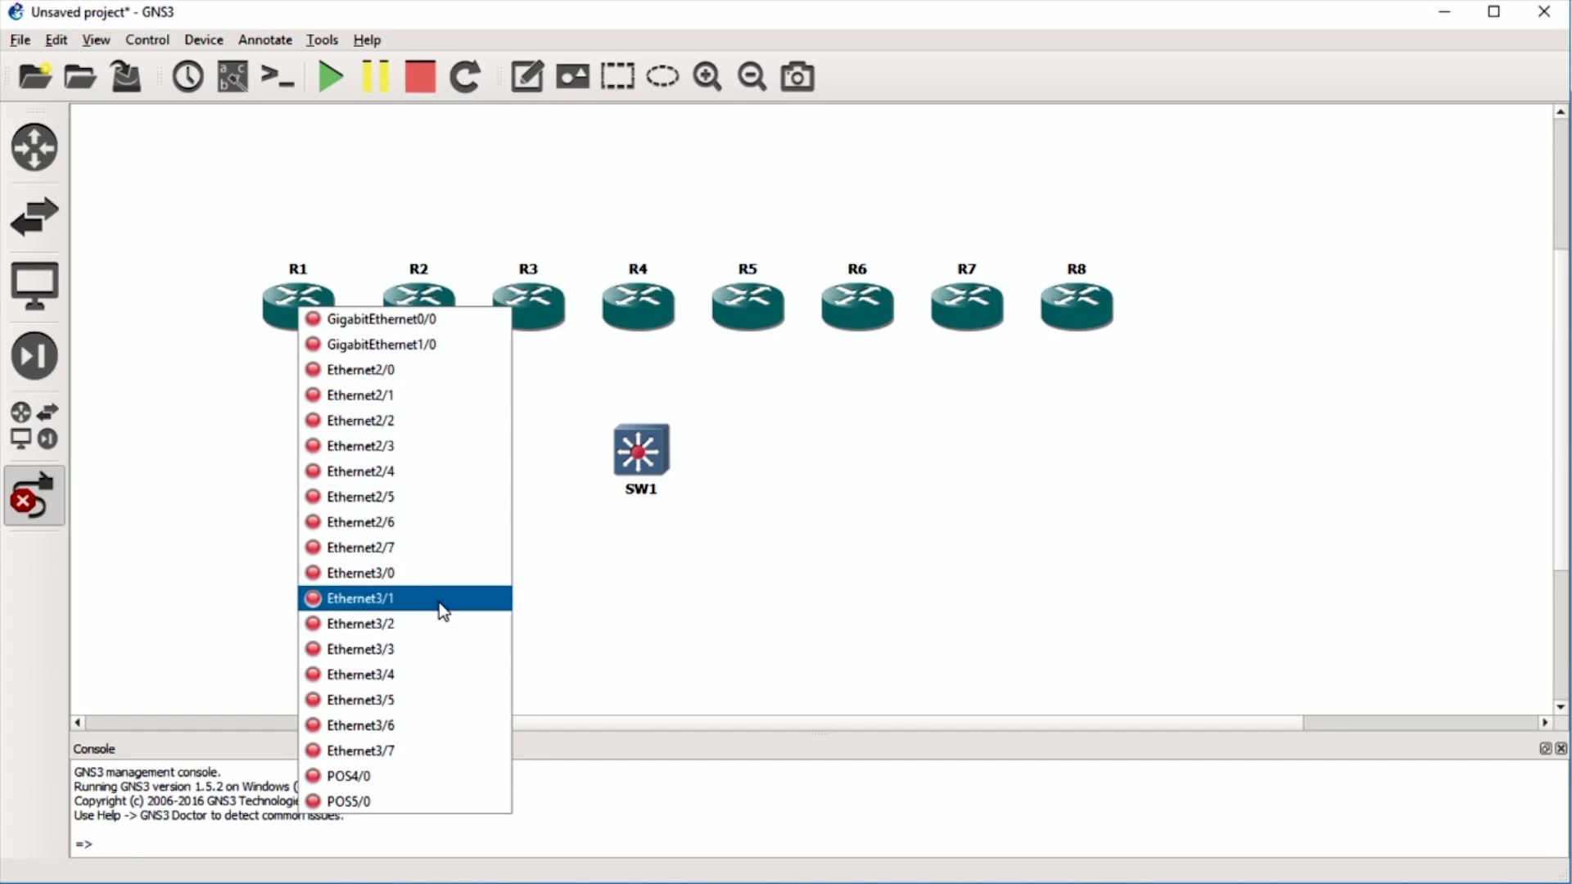
left_click(375, 370)
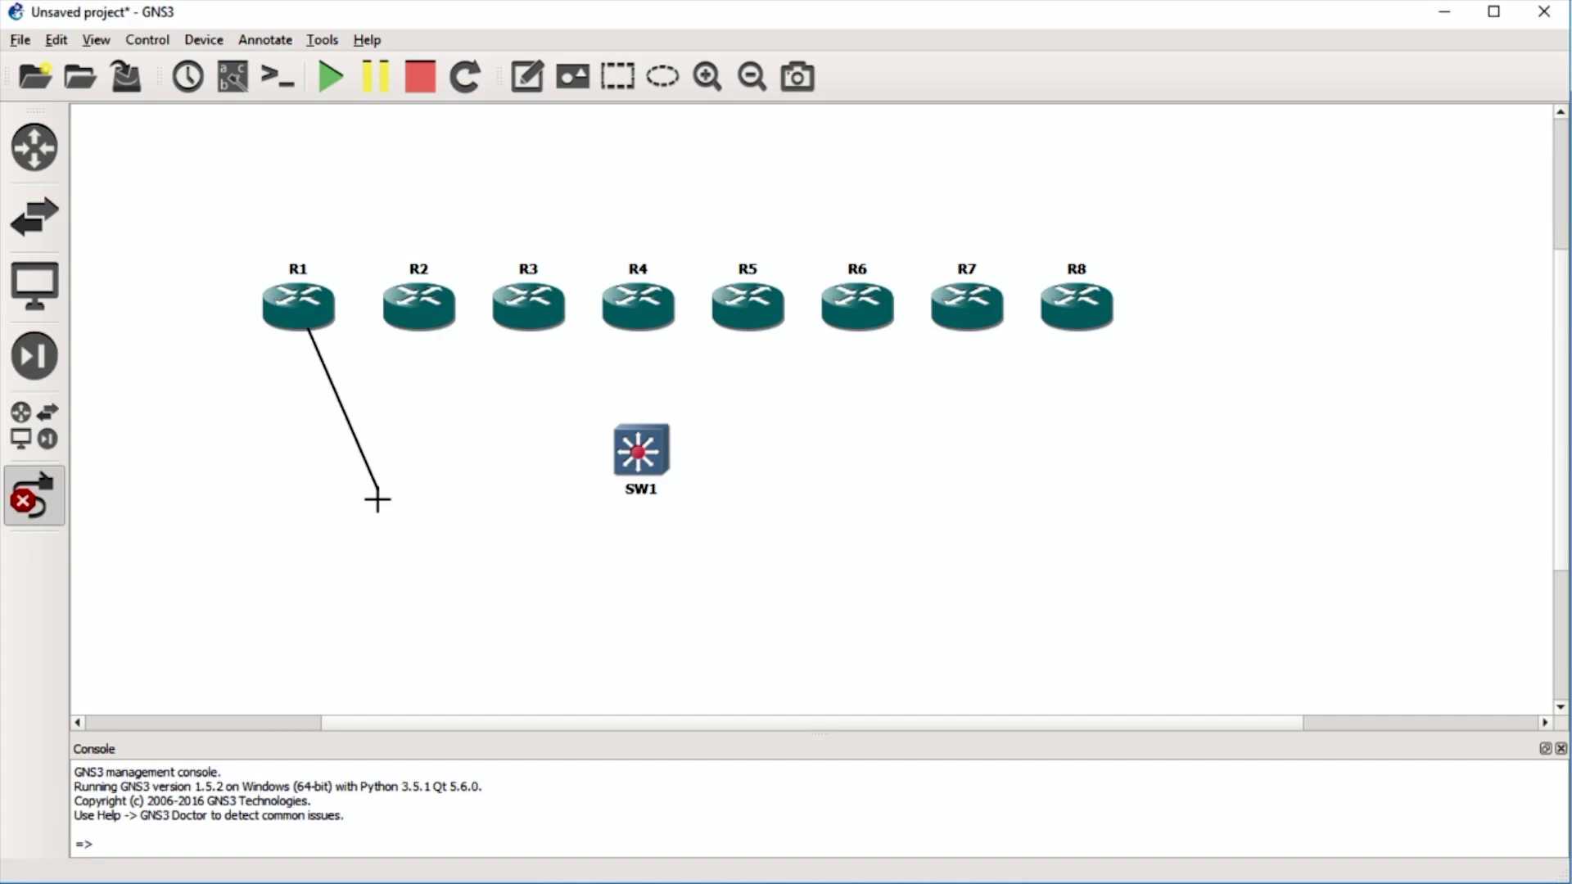
left_click(425, 307)
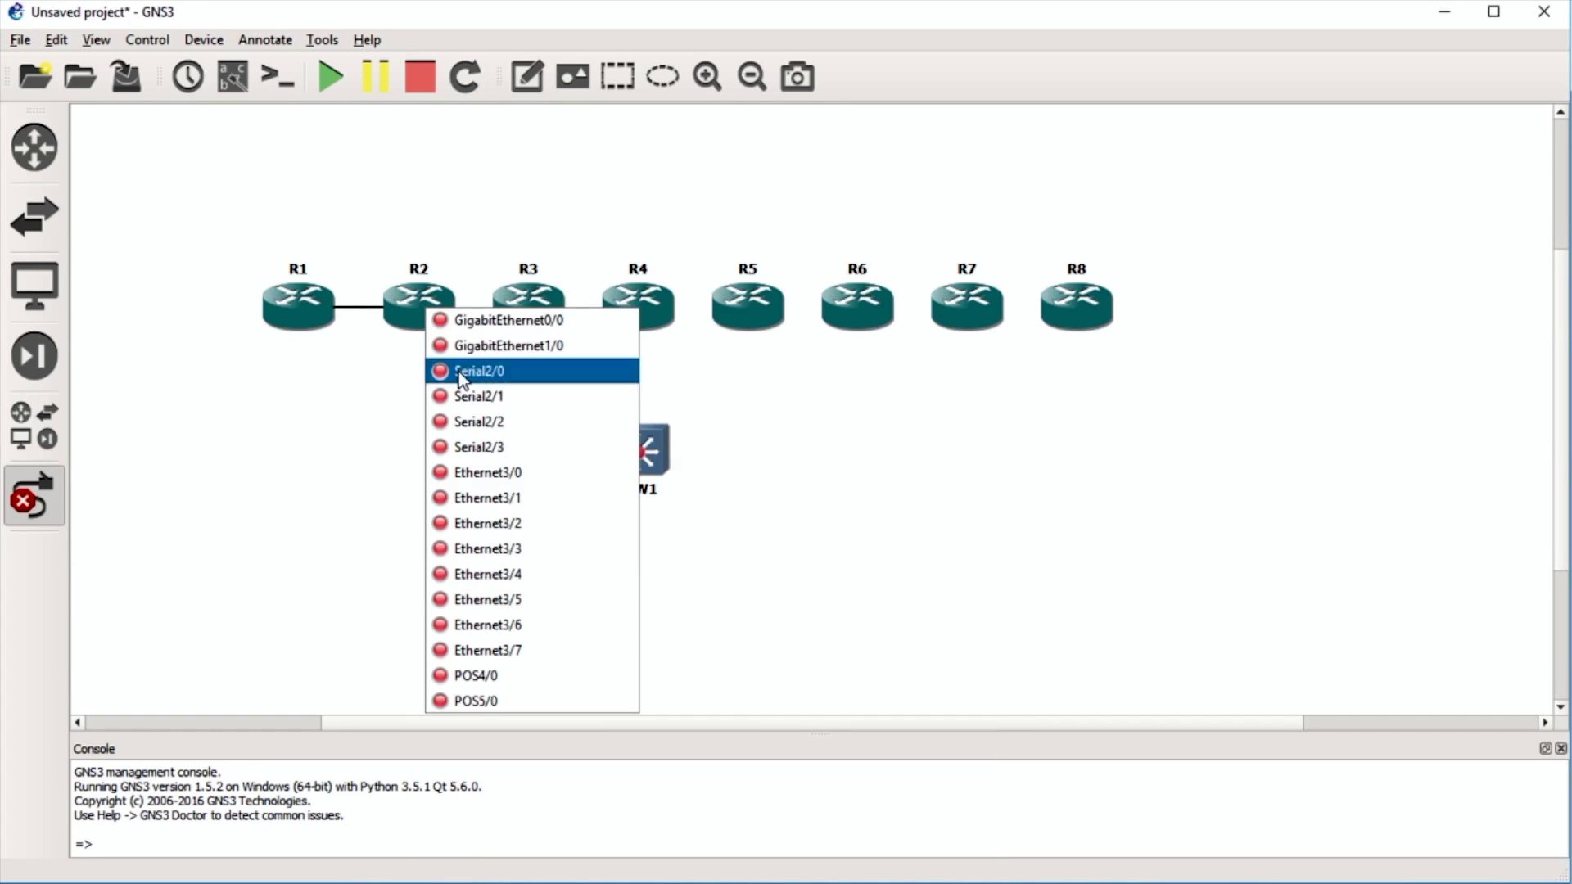
left_click(493, 480)
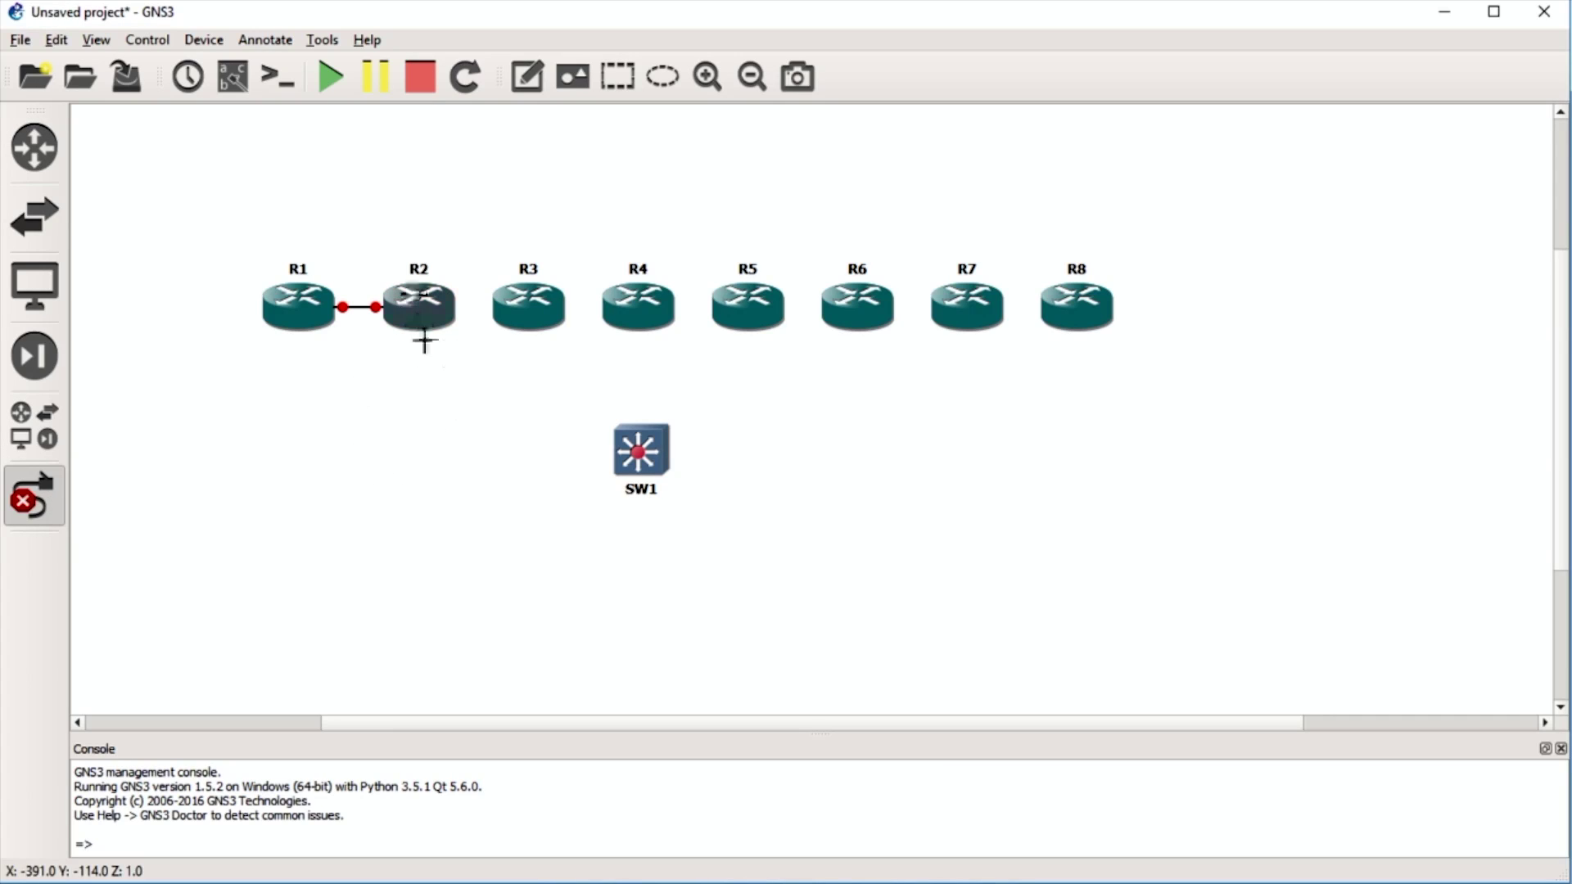
left_click(28, 509)
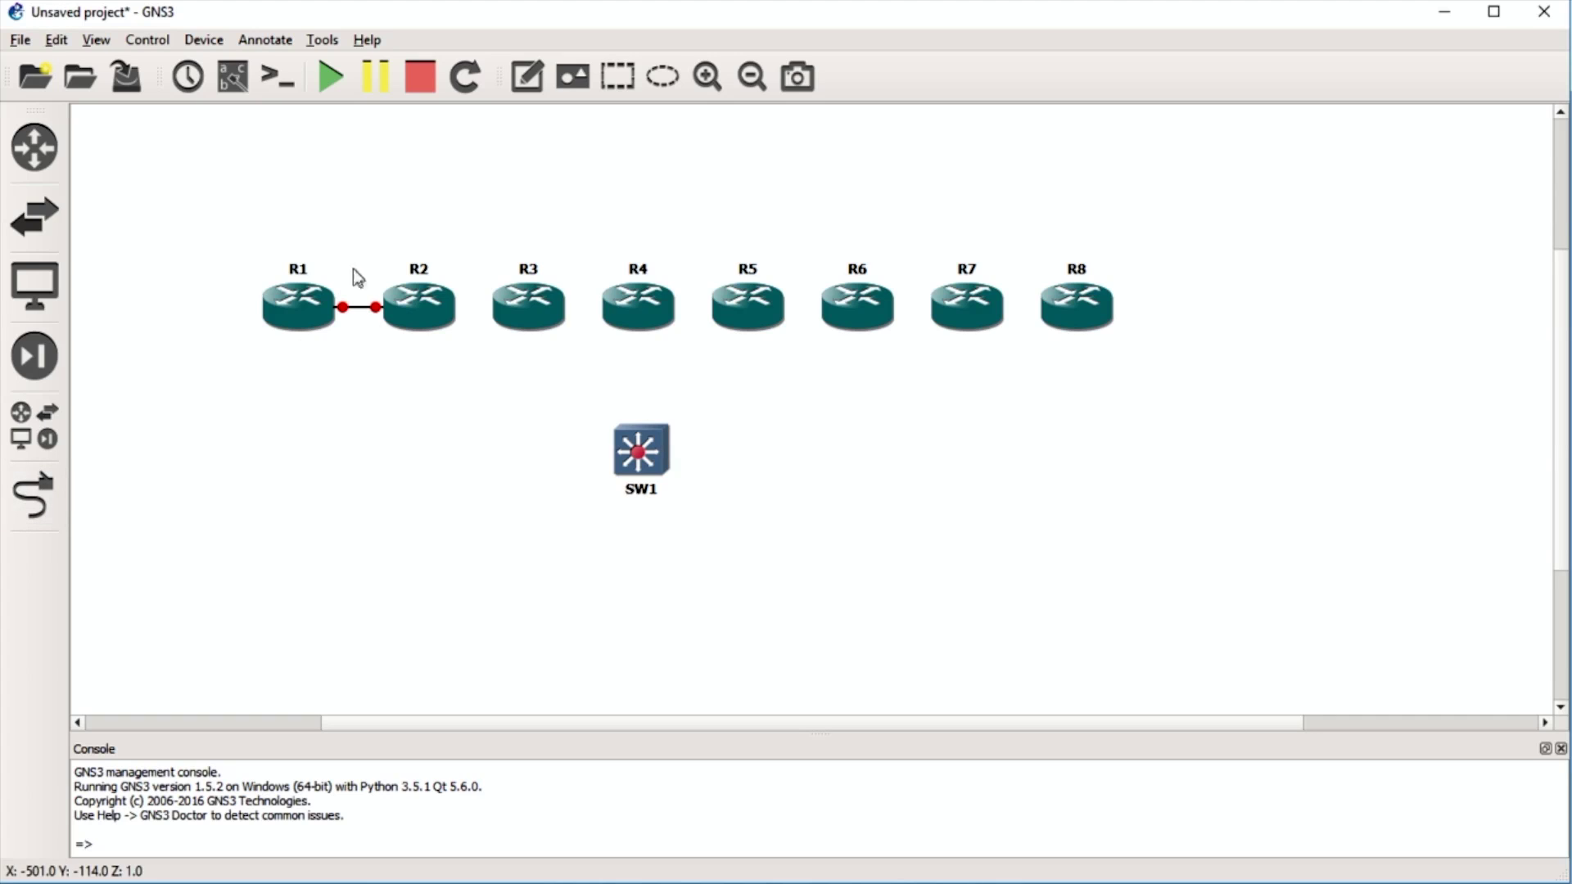
left_click_drag(297, 313, 141, 175)
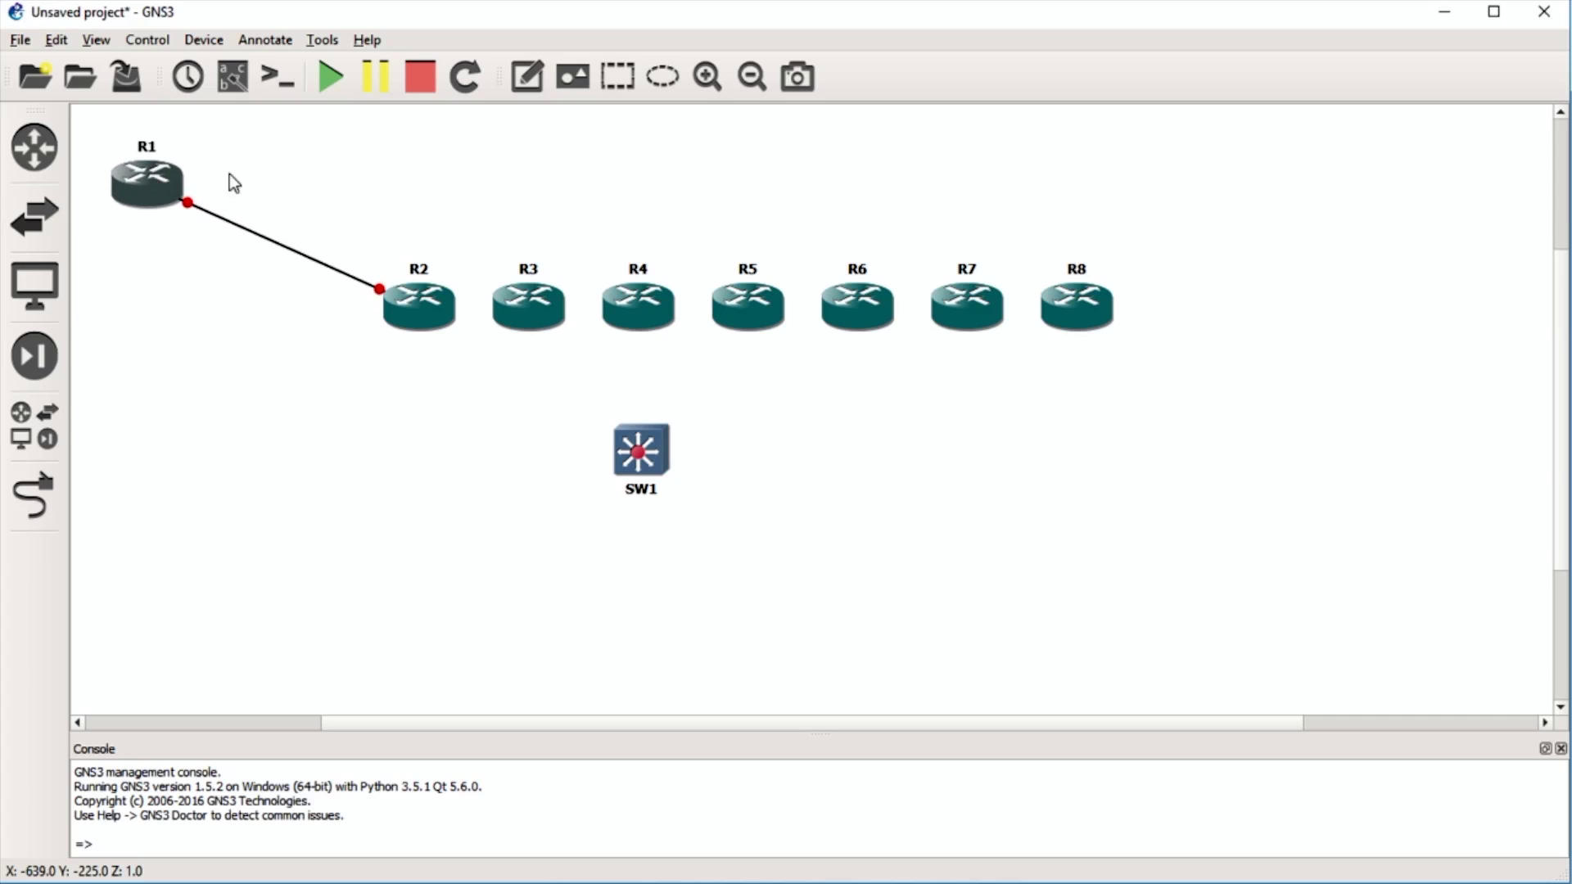
left_click_drag(420, 317, 303, 463)
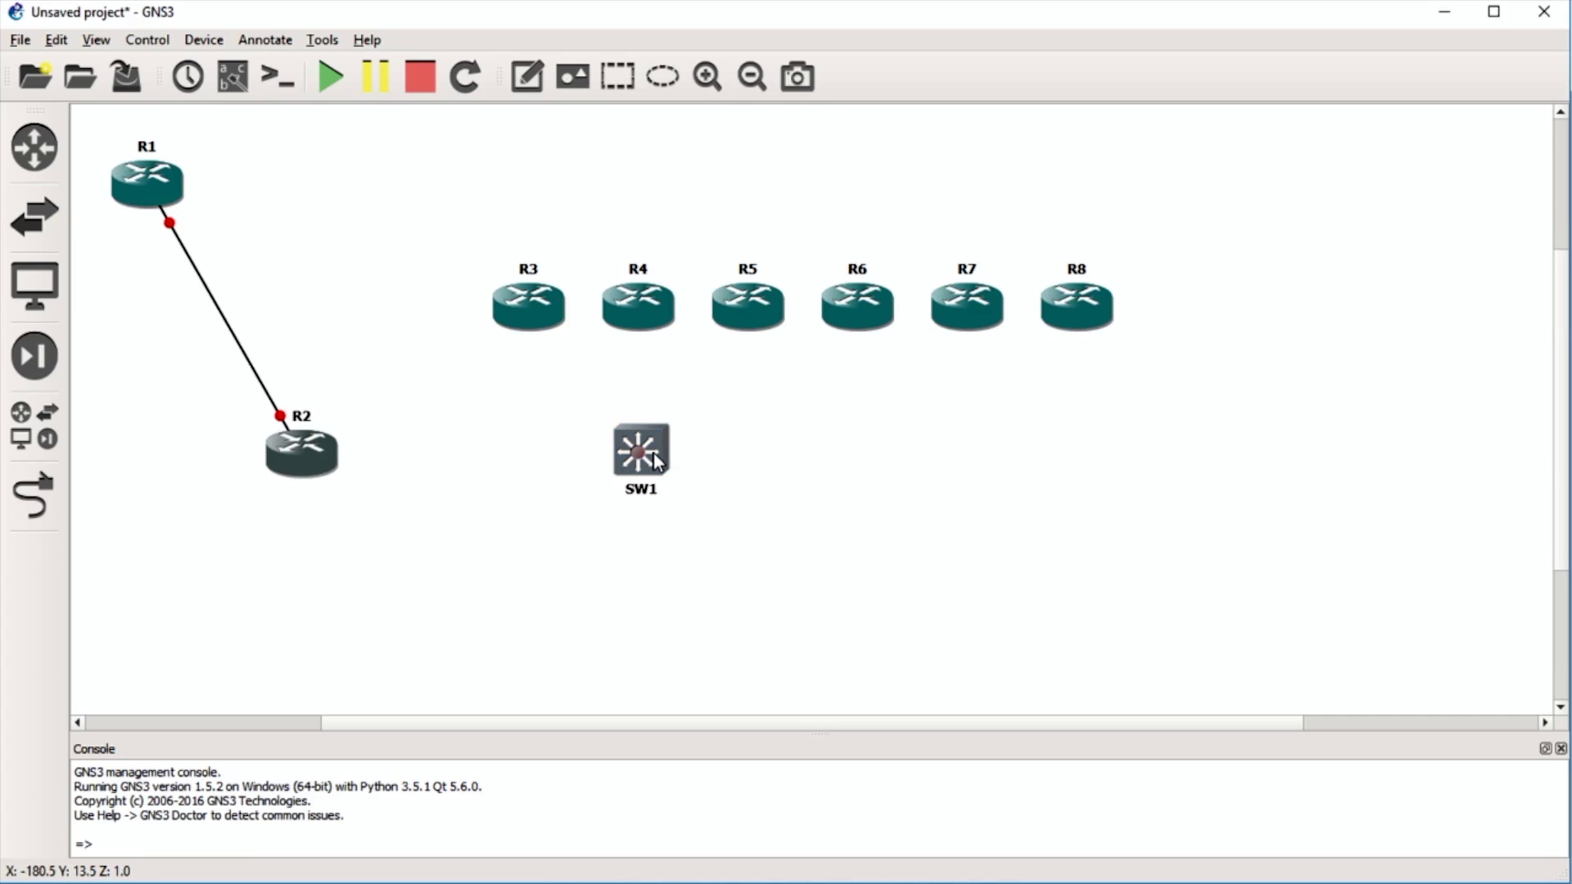
Link R2's Ethernet3/1 to SW1's Gi0/0 and nudge SW1 slightly downward.
left_click(34, 503)
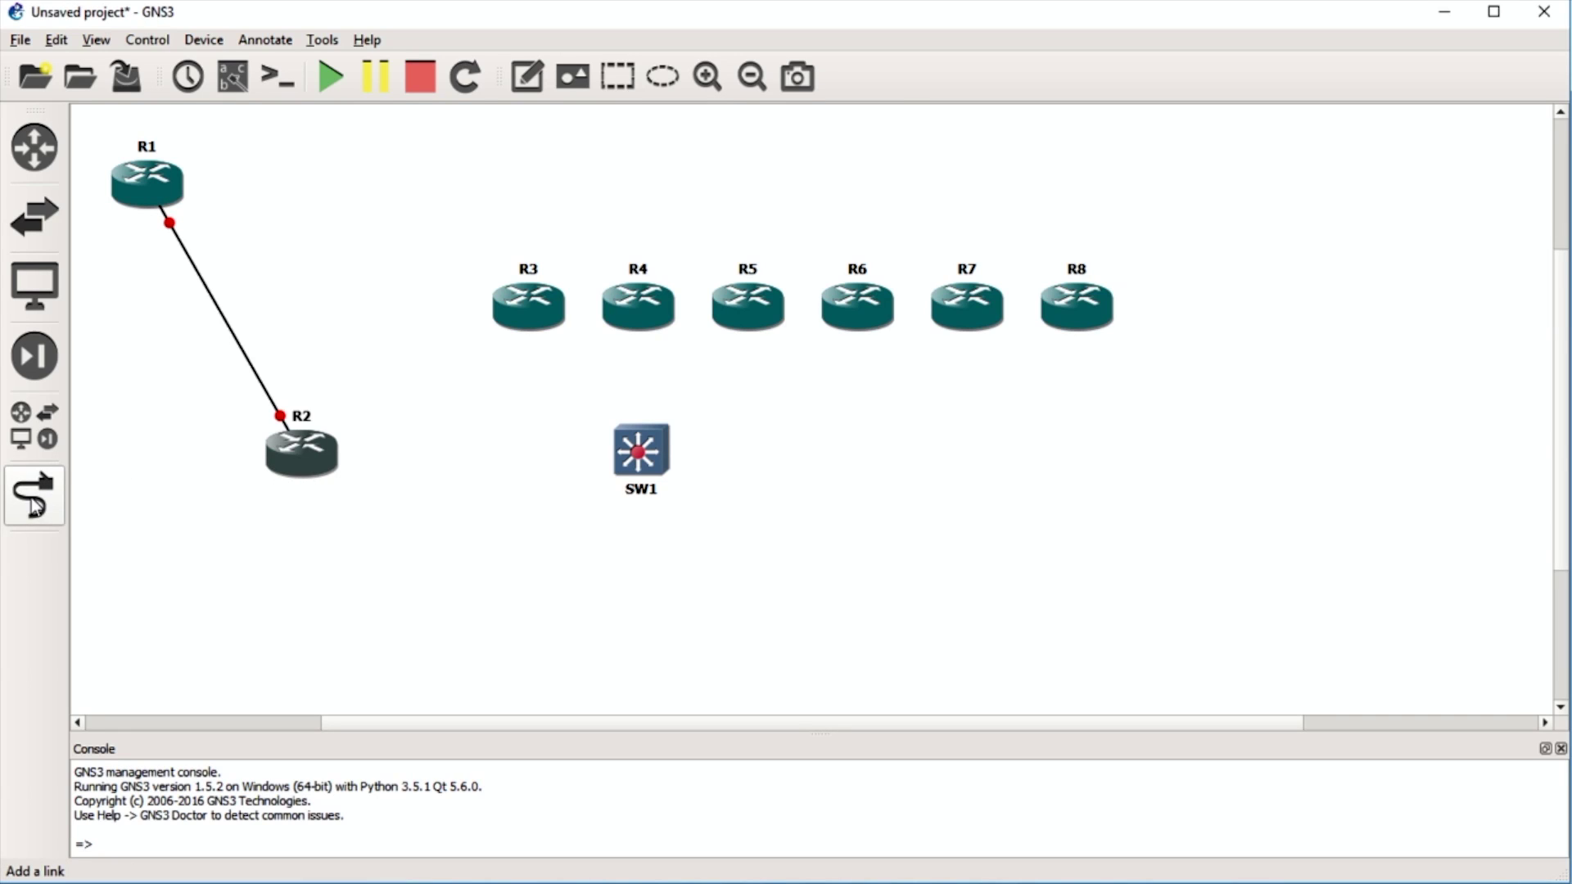
left_click(34, 504)
left_click(314, 459)
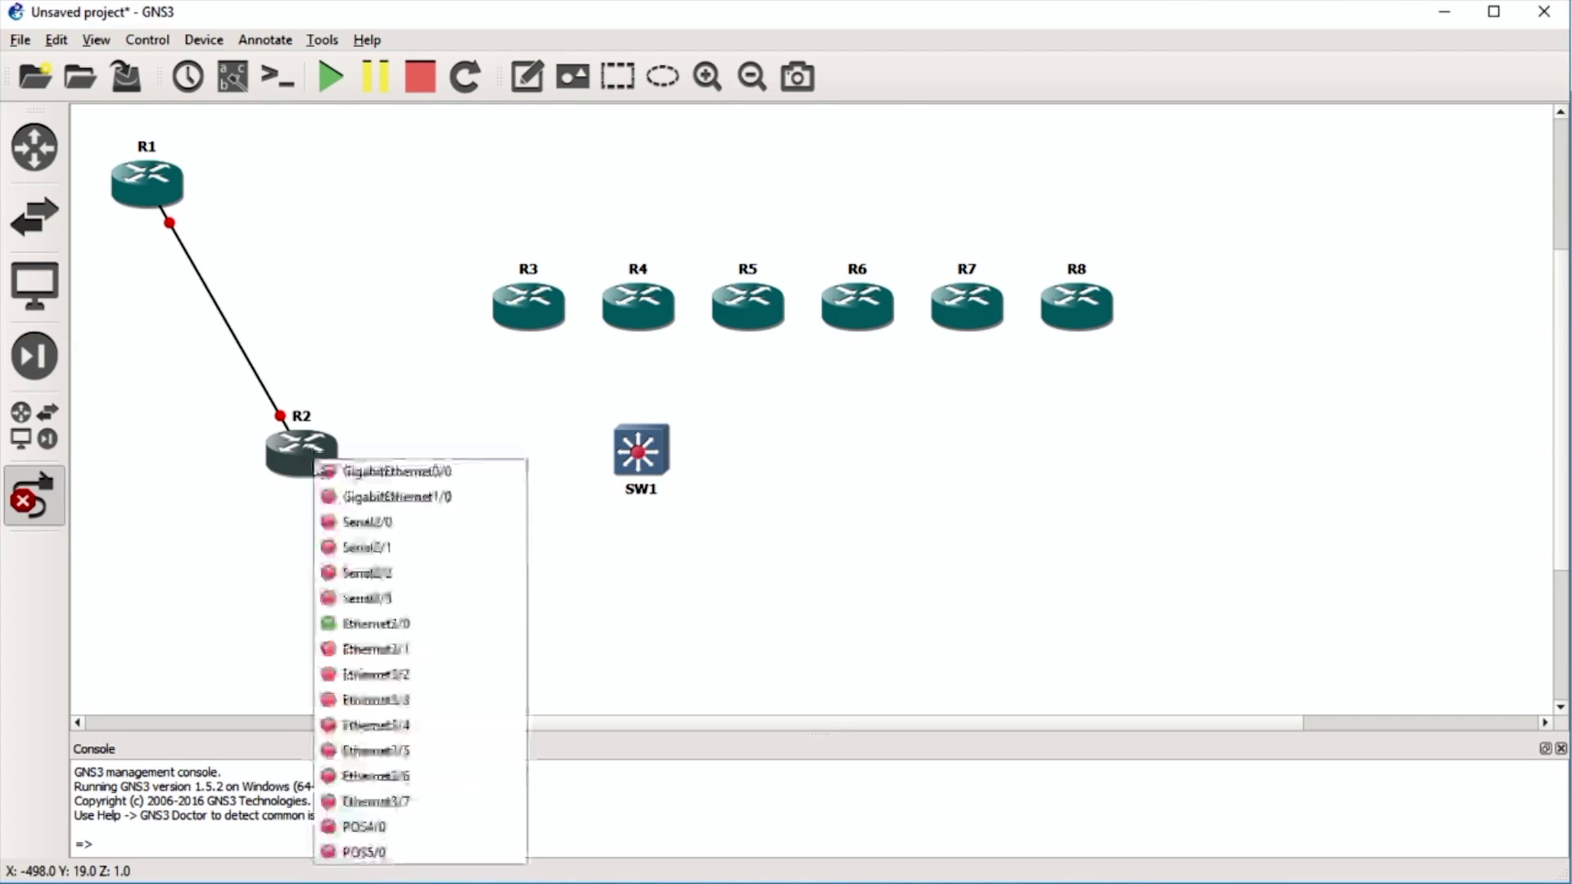
left_click(396, 648)
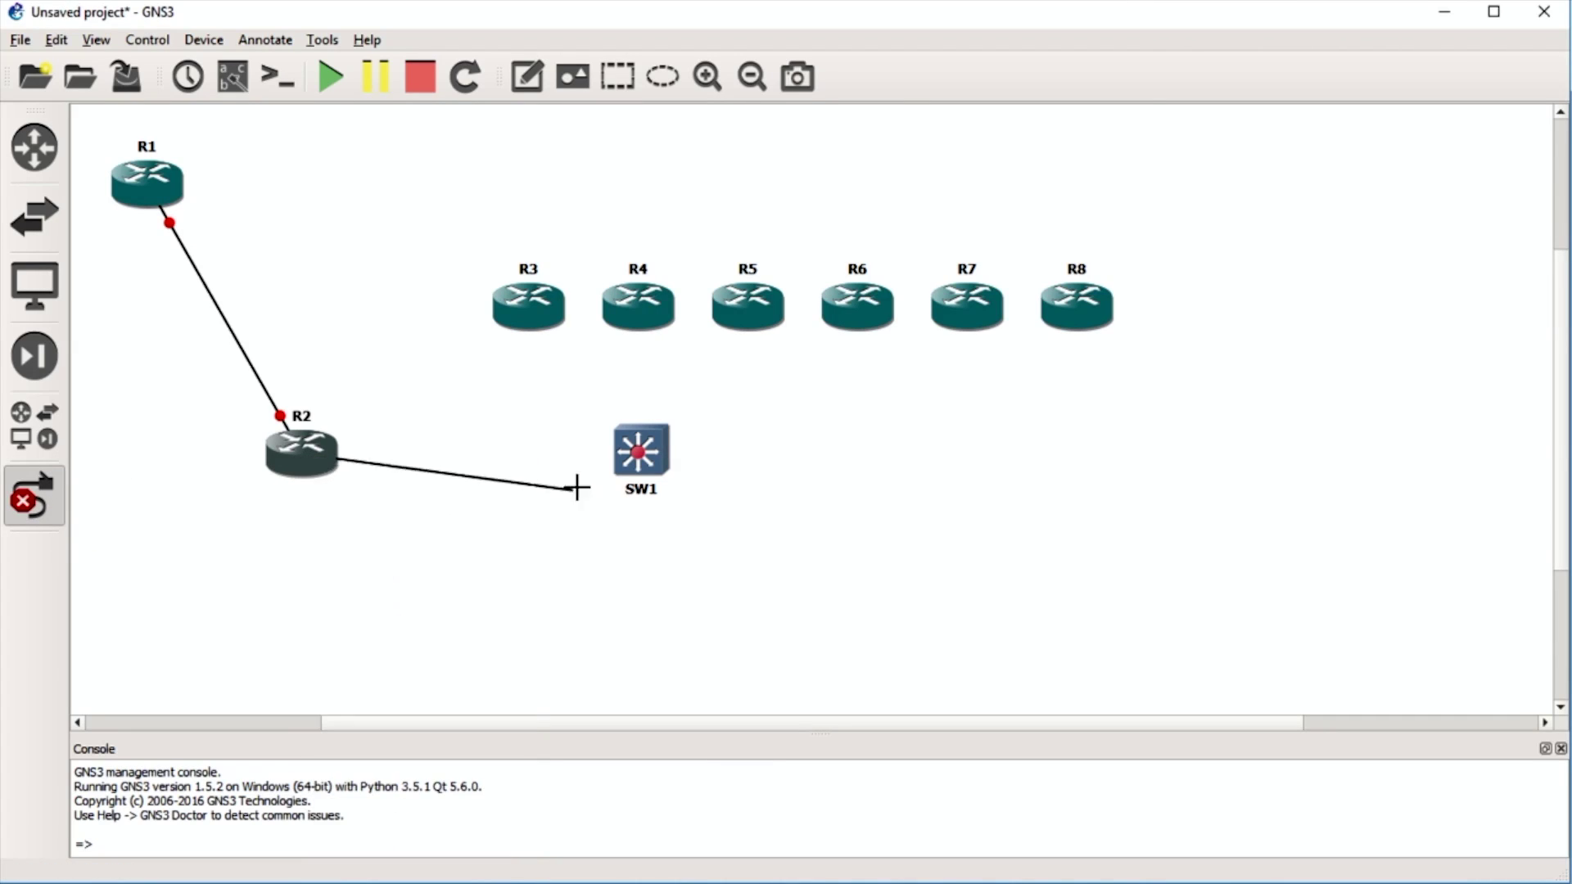
left_click(638, 449)
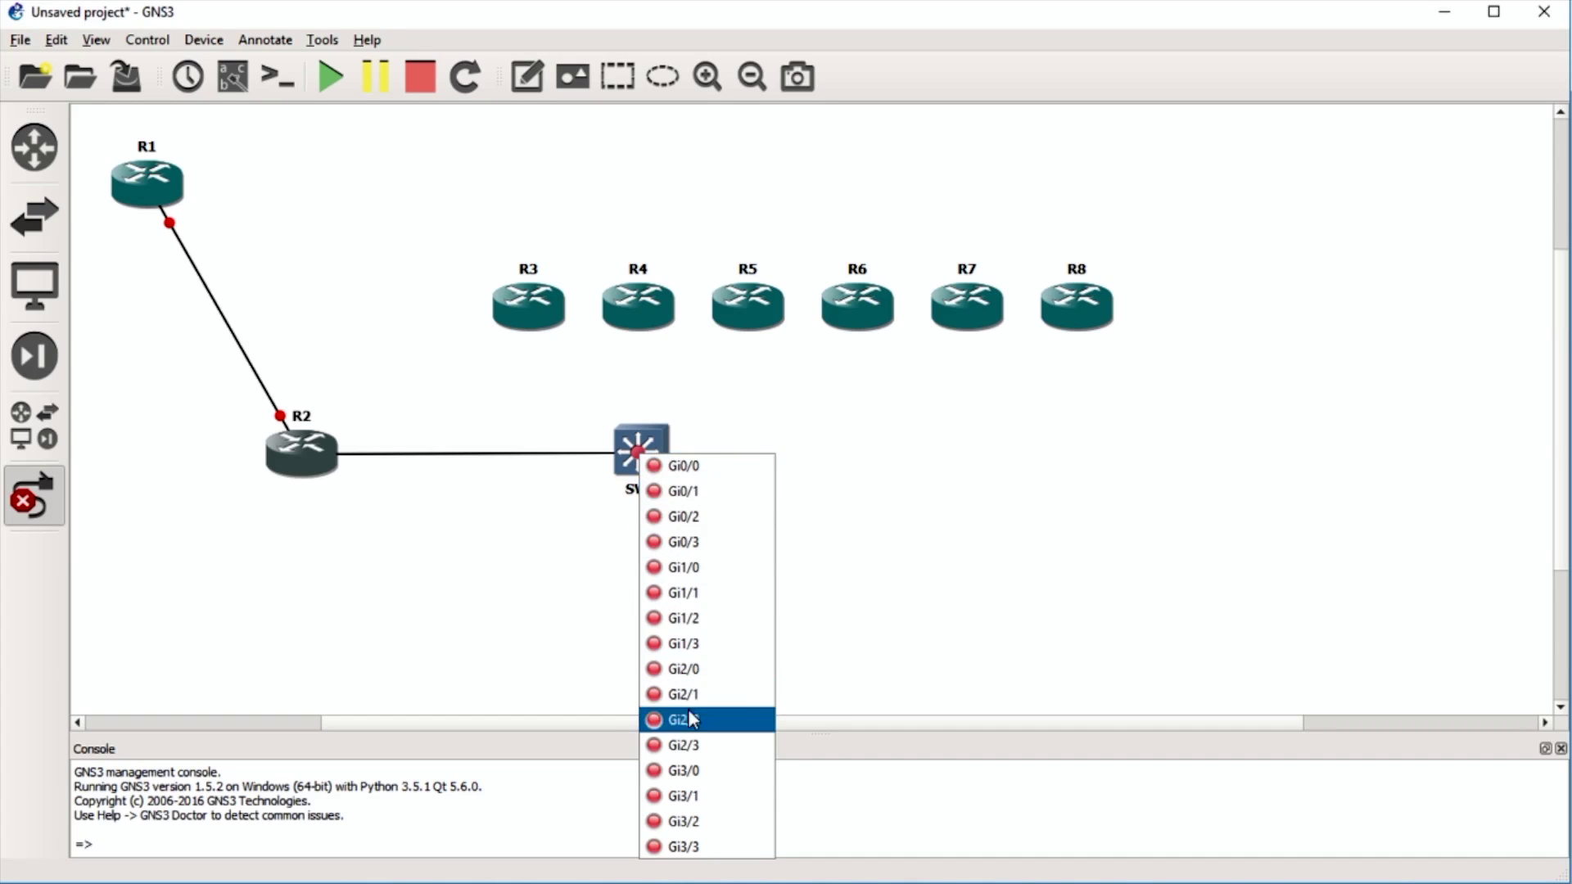
left_click(696, 465)
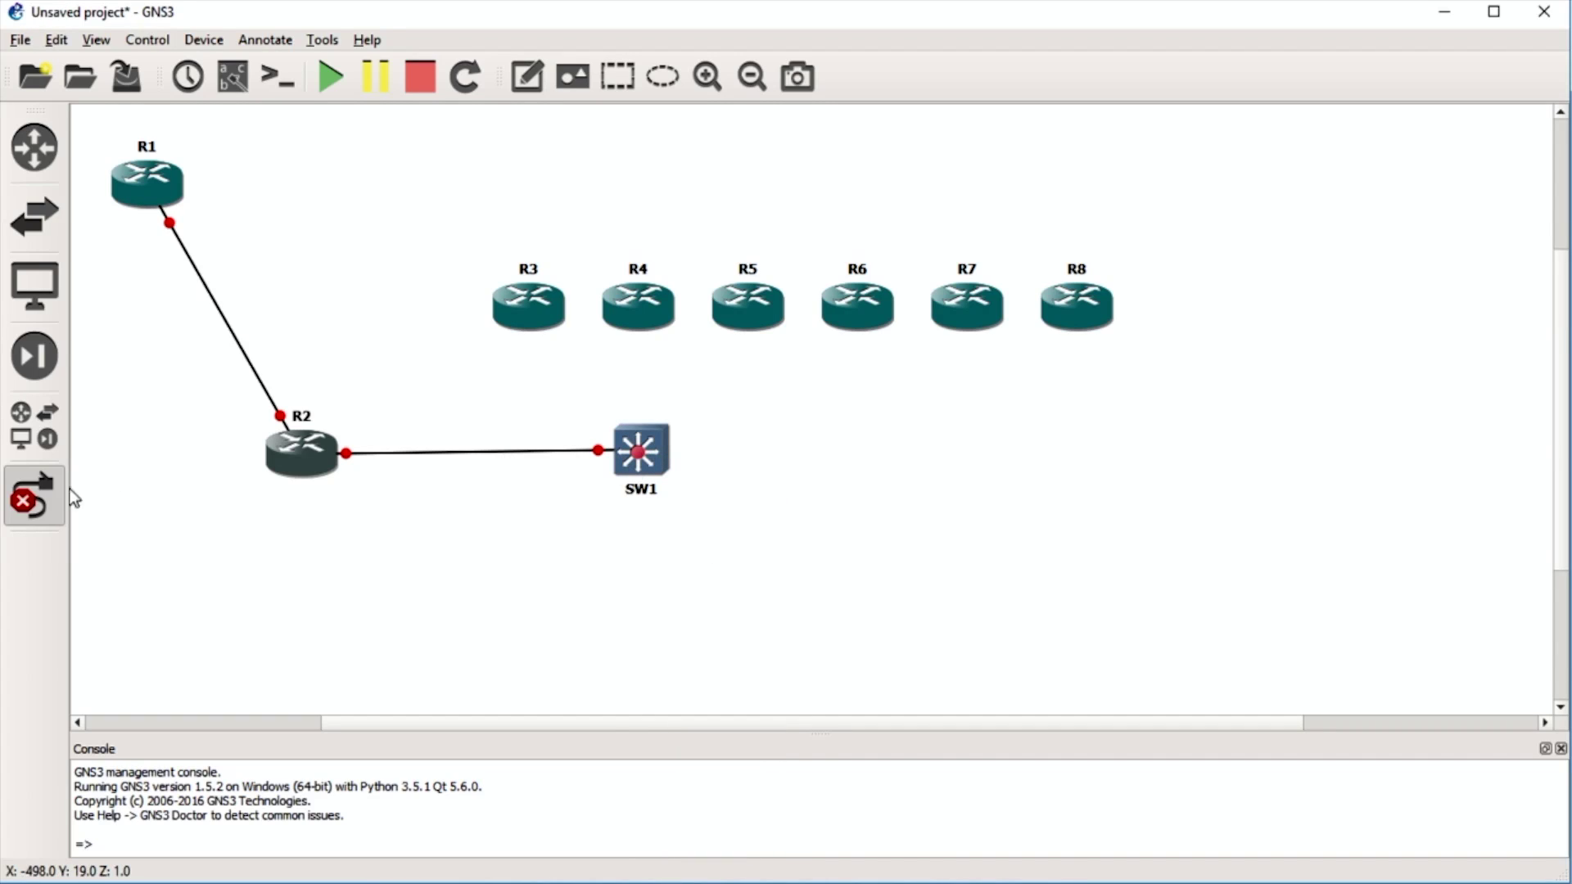
left_click(34, 495)
left_click_drag(656, 447, 652, 457)
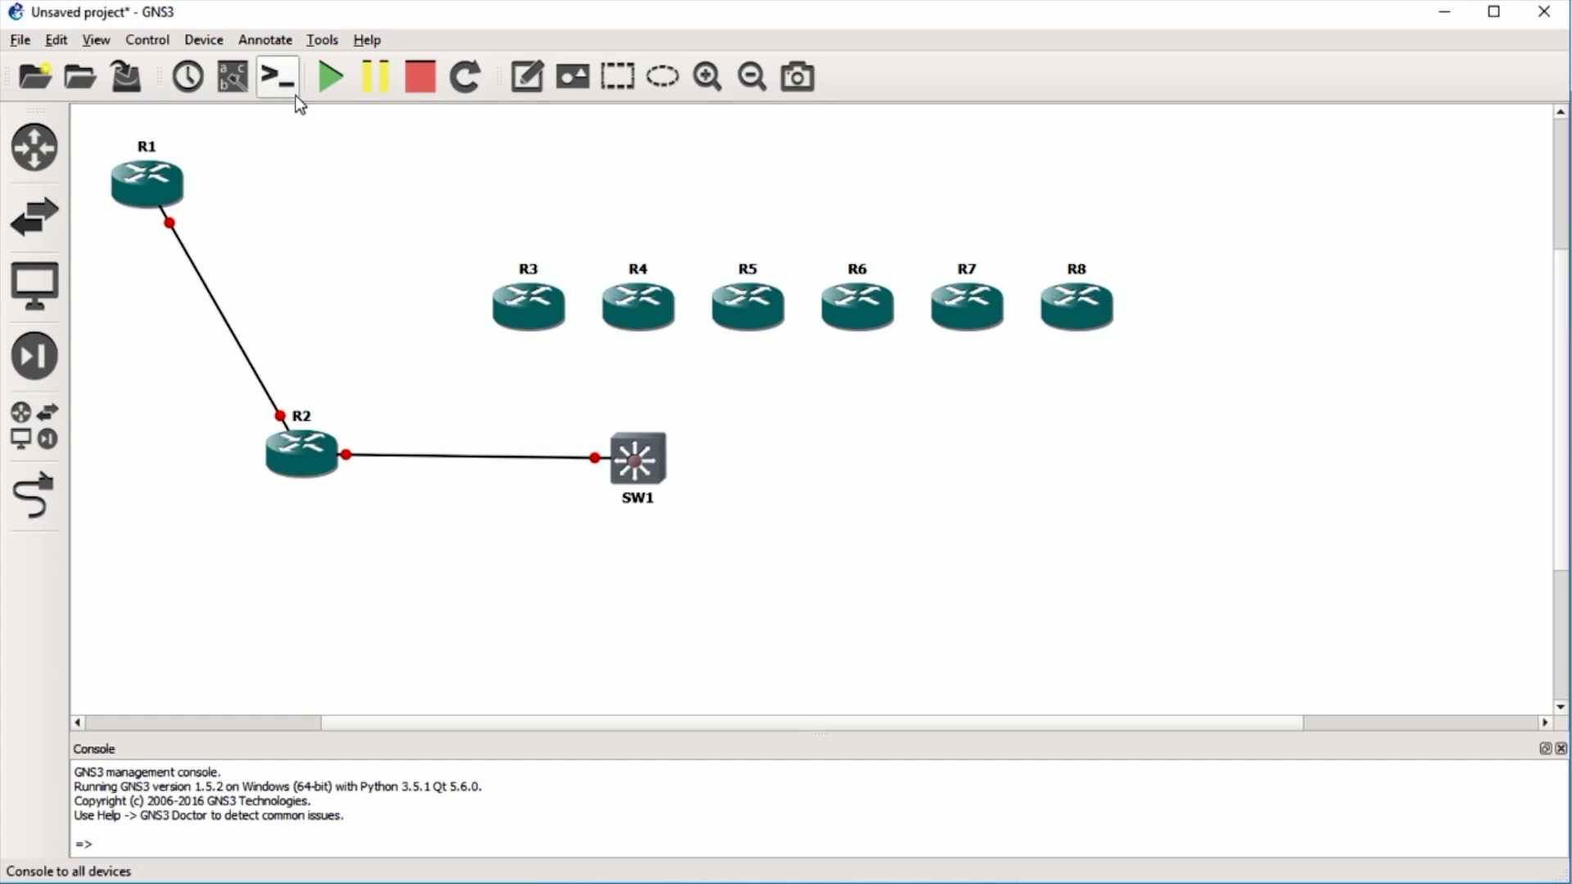
Show the interface labels and move the e3/0, e2/0 and Gi0/0 labels clear of the device icons and links.
left_click(235, 81)
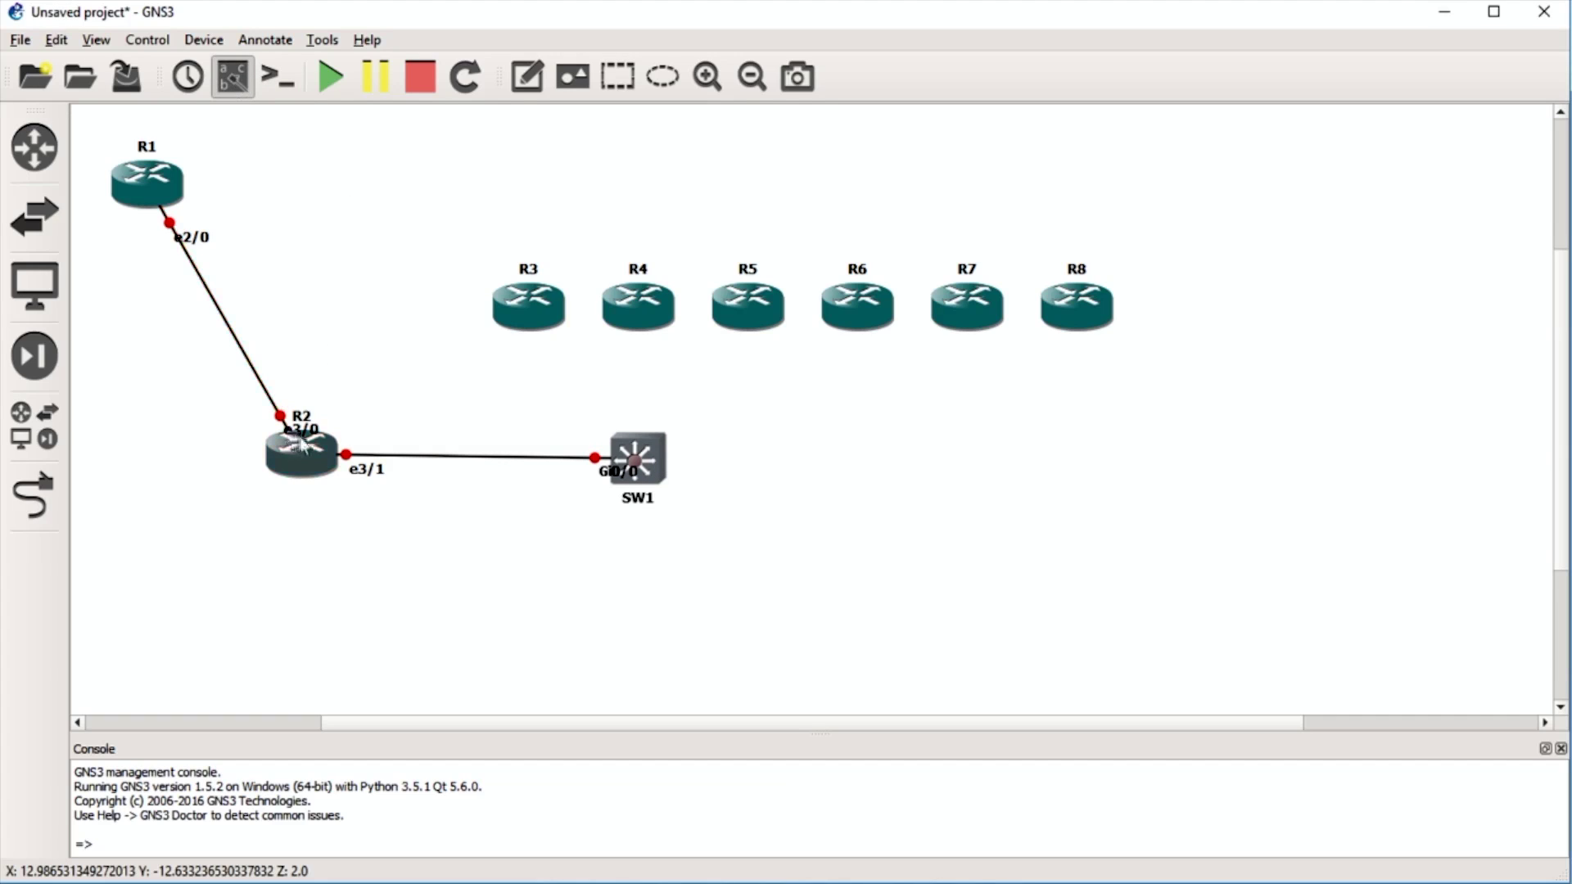
left_click_drag(305, 429, 261, 419)
left_click_drag(209, 246, 164, 242)
left_click_drag(610, 474, 565, 470)
left_click(540, 453)
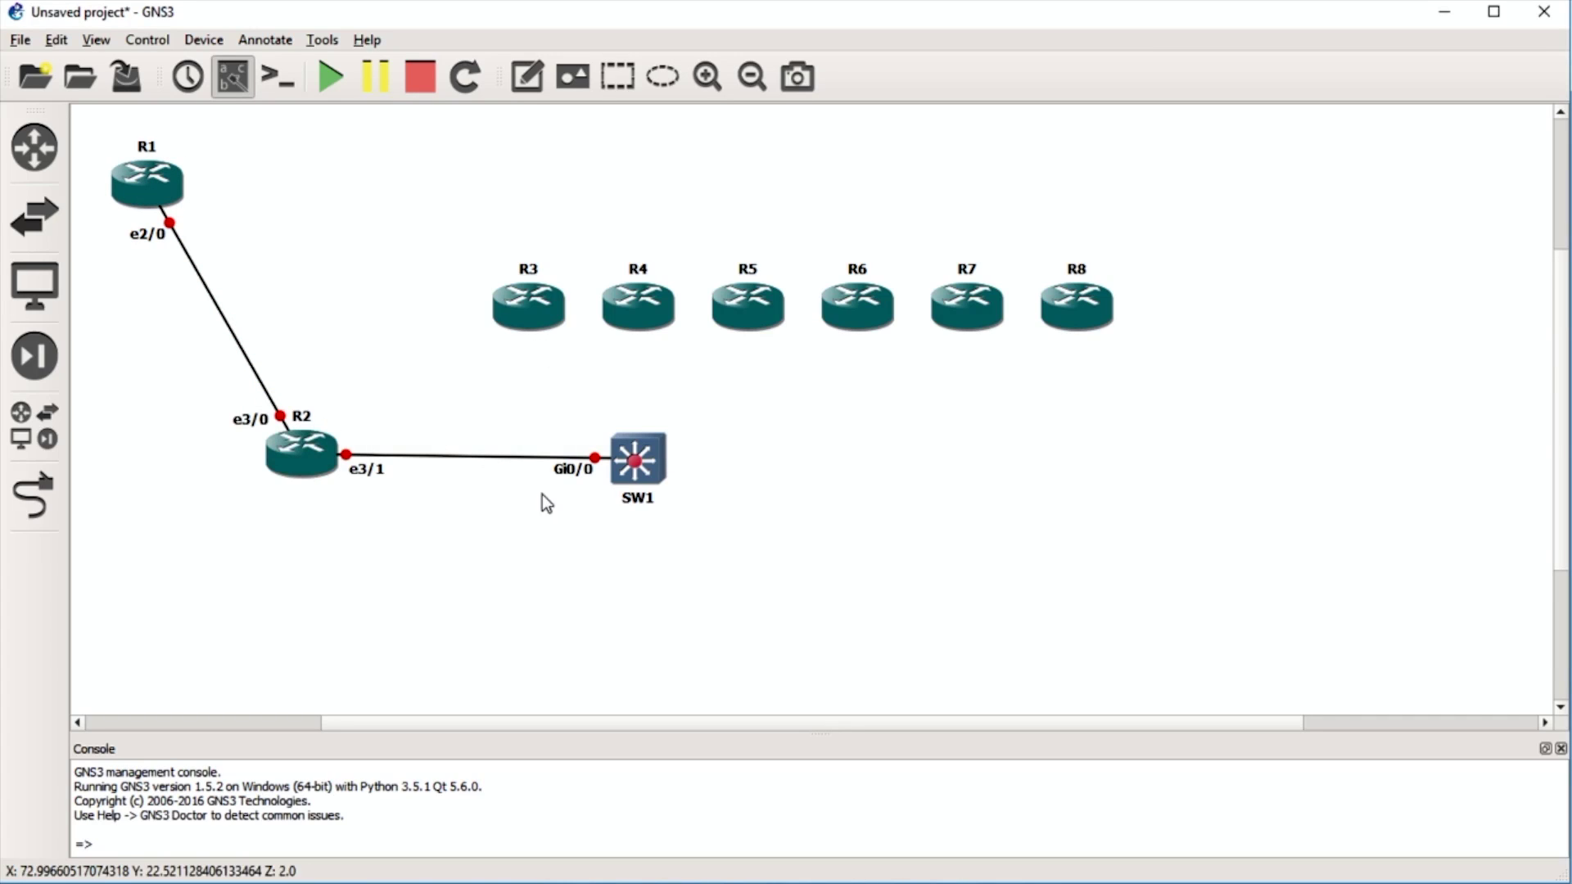
Move the name labels of R2 and R1 onto their router icons.
left_click_drag(303, 415, 303, 464)
left_click_drag(154, 151, 154, 206)
left_click(270, 256)
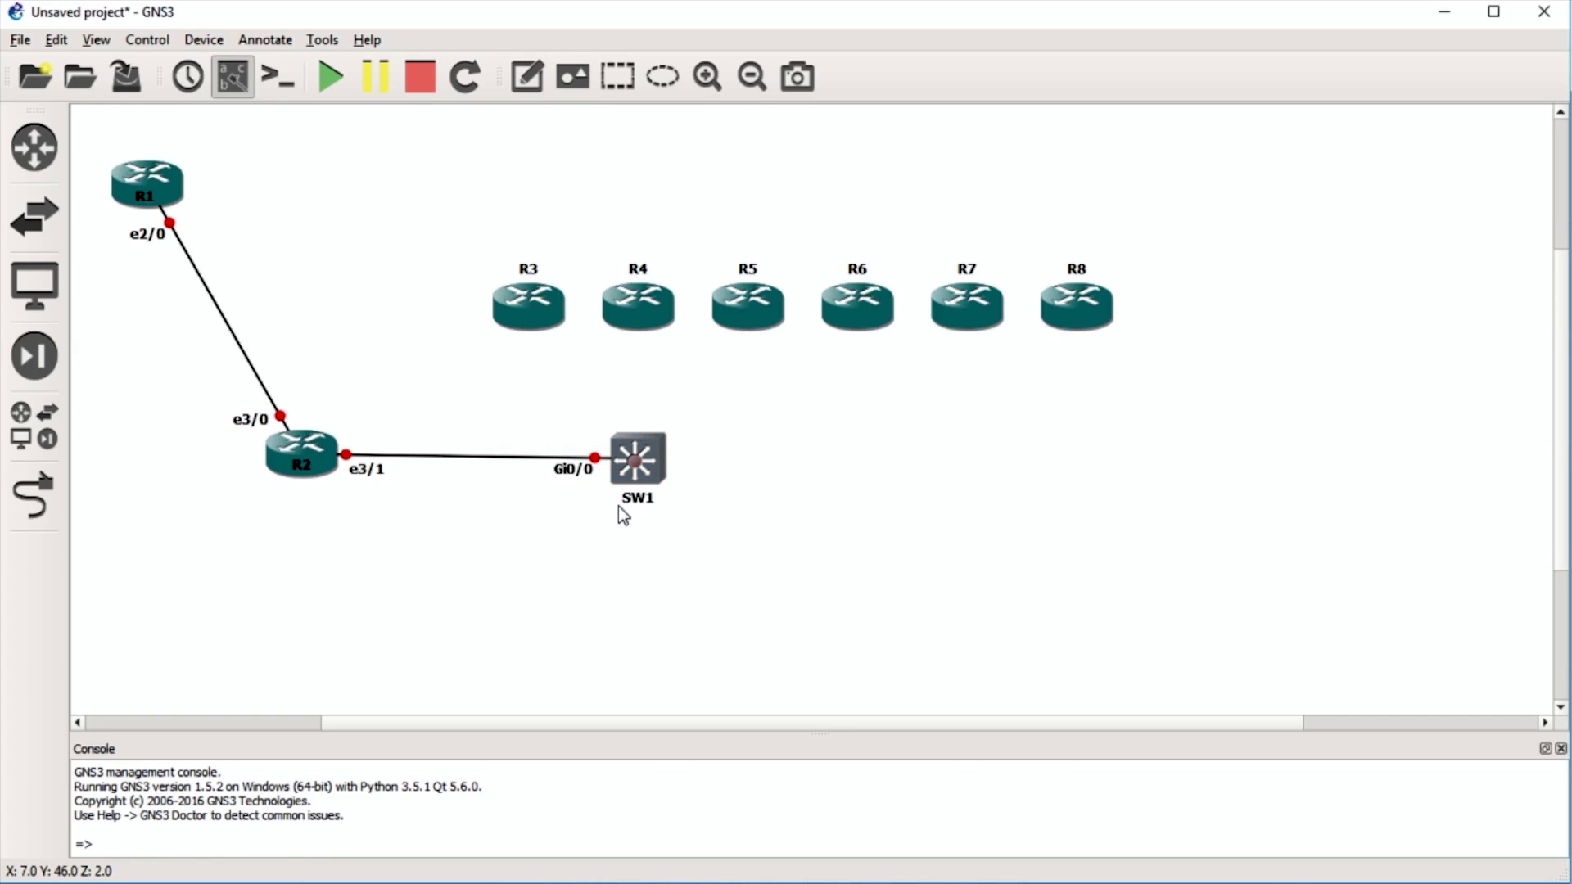
Delete routers R3 to R8 and move the remaining R1, R2 and SW1 topology toward the middle of the workspace.
left_click_drag(424, 255, 1263, 385)
right_click(1064, 321)
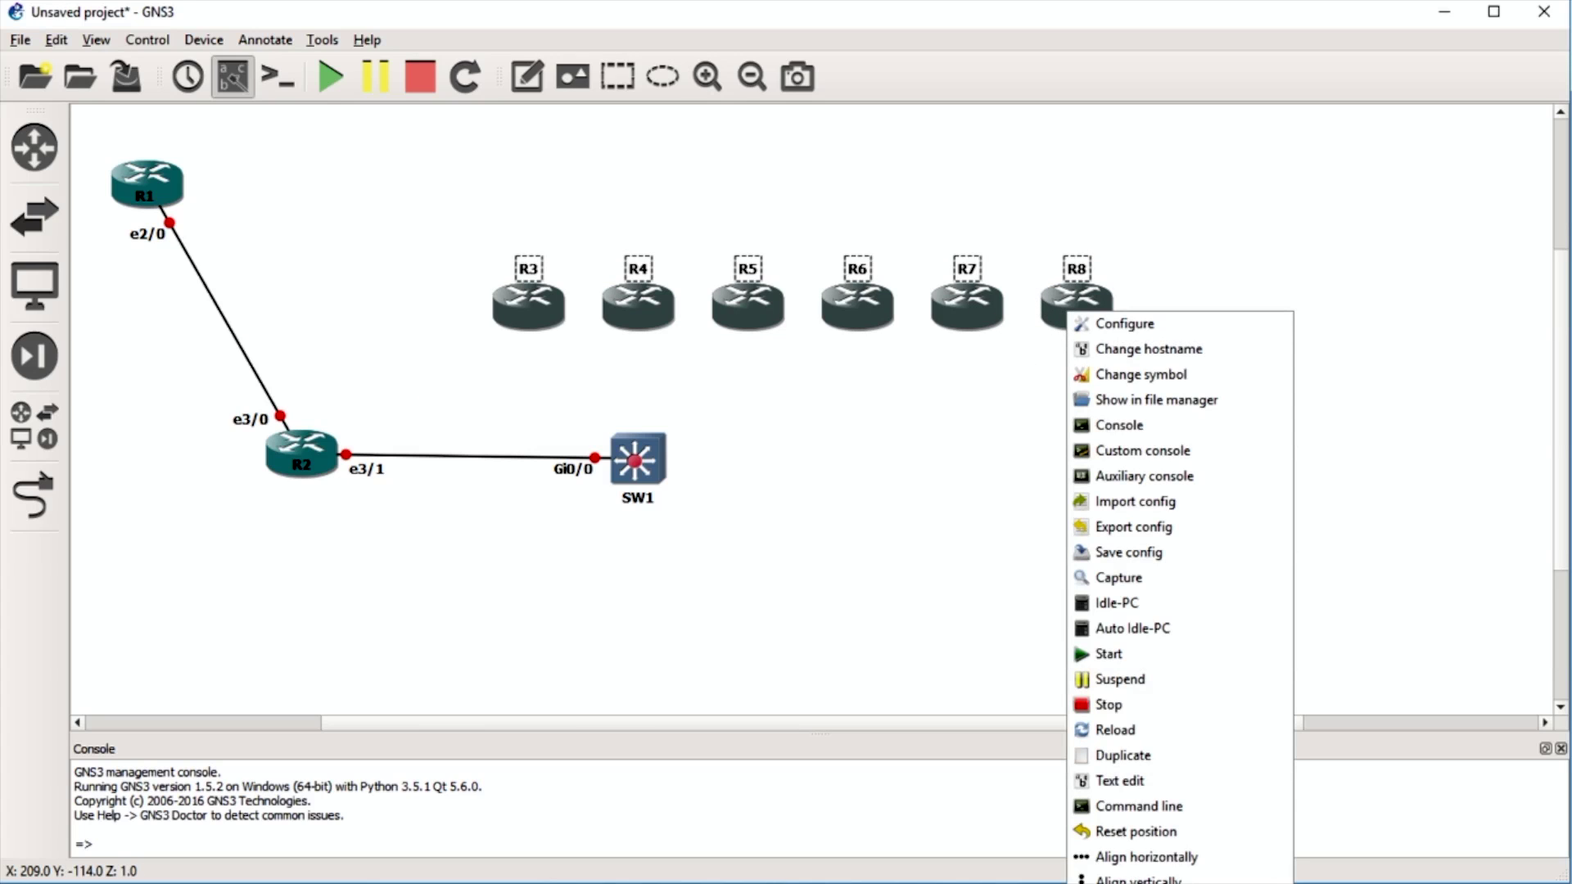
key("Delete")
left_click(810, 484)
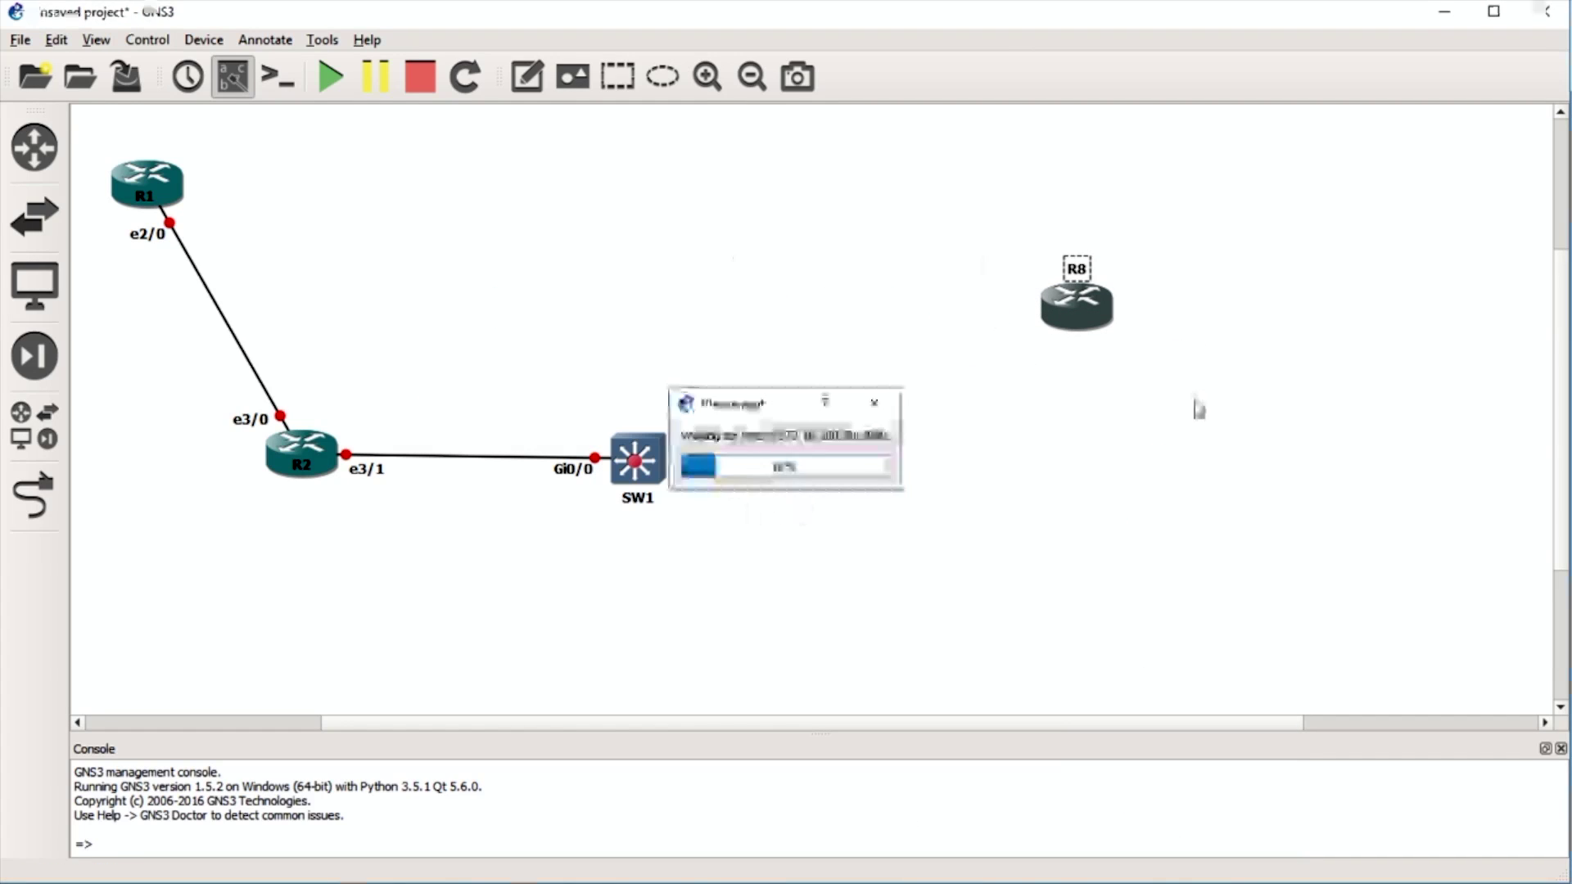
left_click_drag(788, 595, 510, 217)
left_click(414, 533)
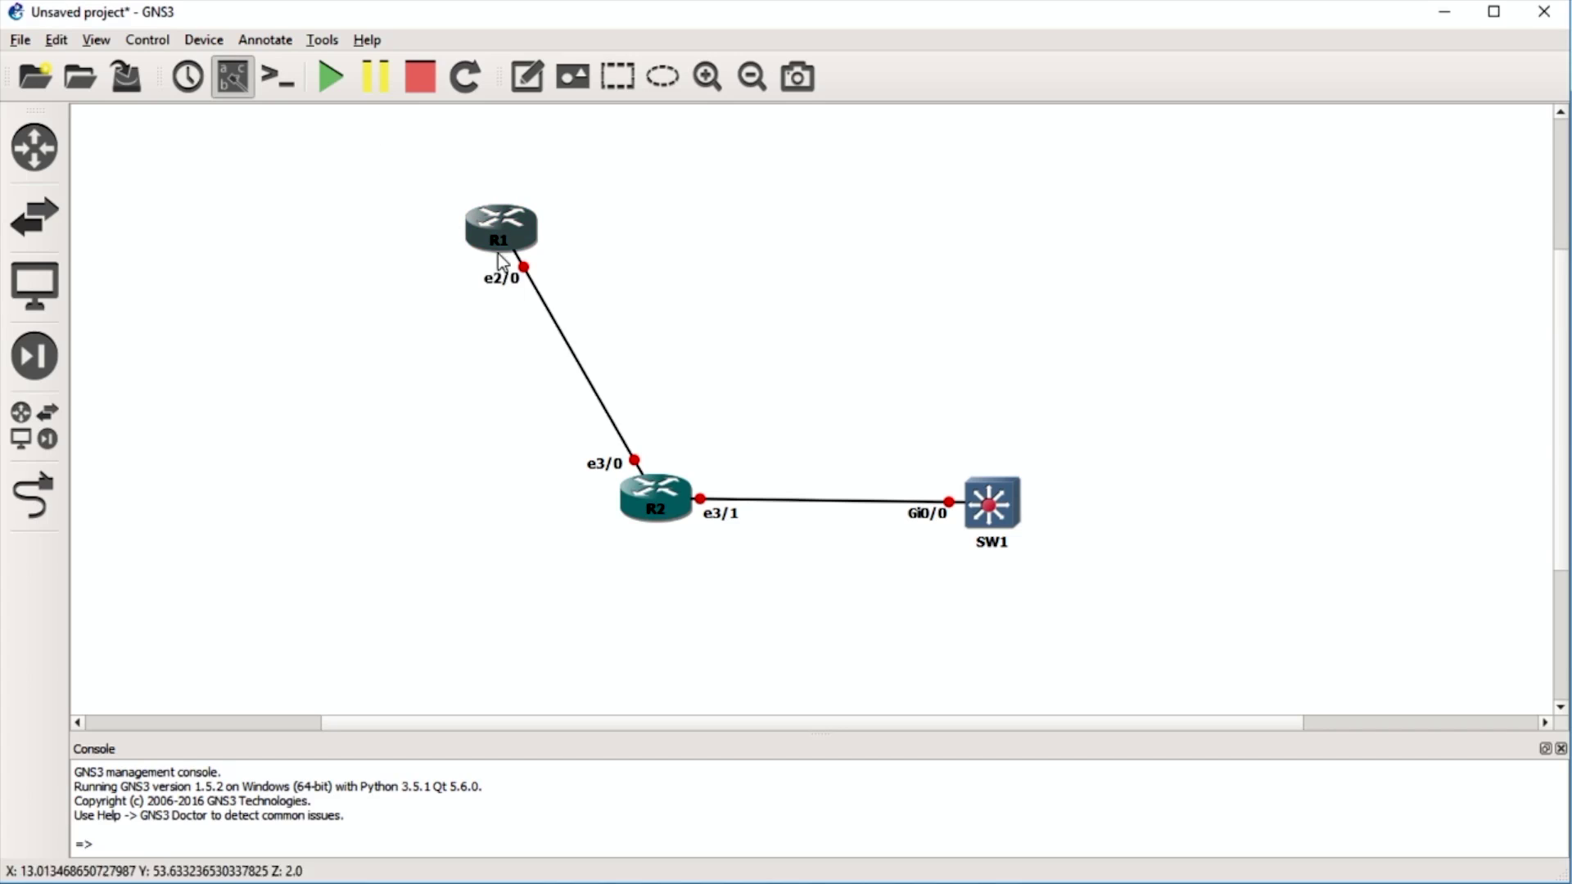
Look over the actions available for R1 and start all devices in the topology.
right_click(518, 228)
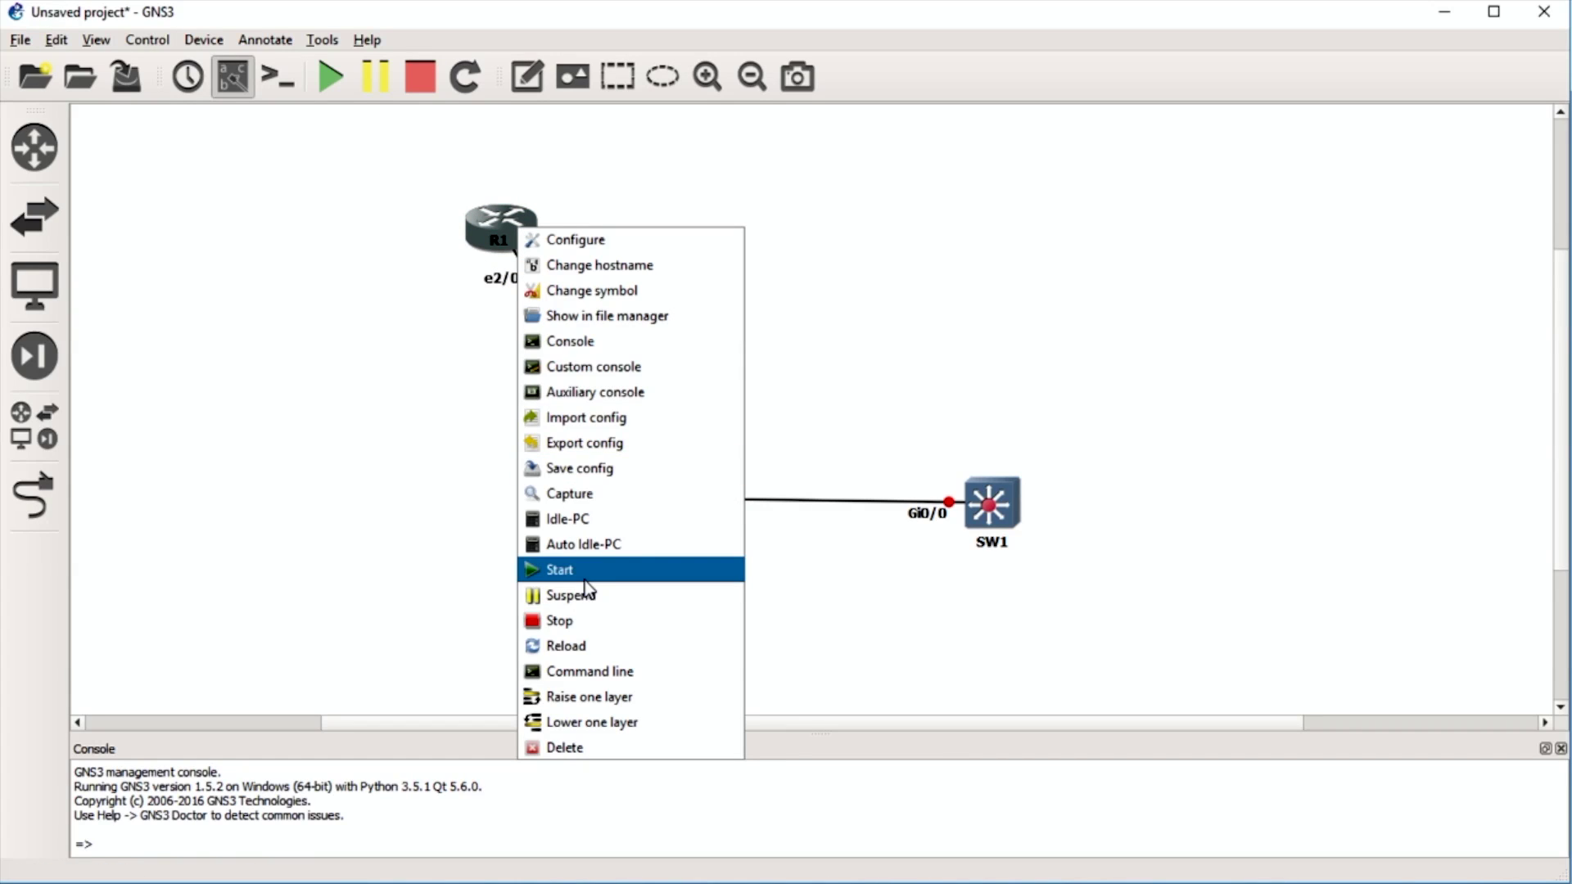
left_click(368, 550)
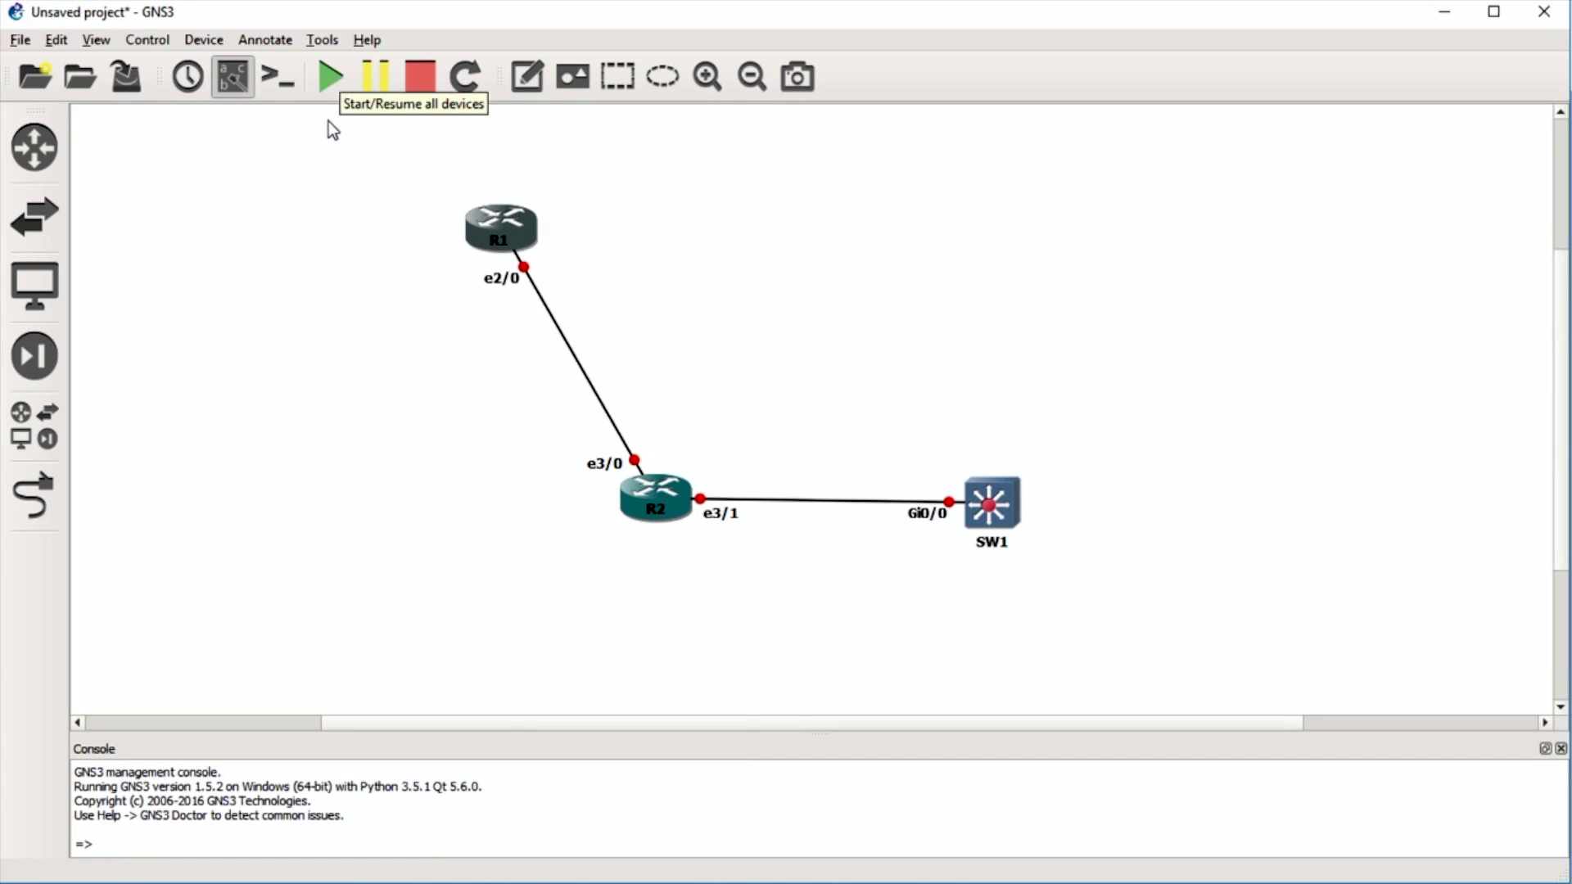
left_click(326, 88)
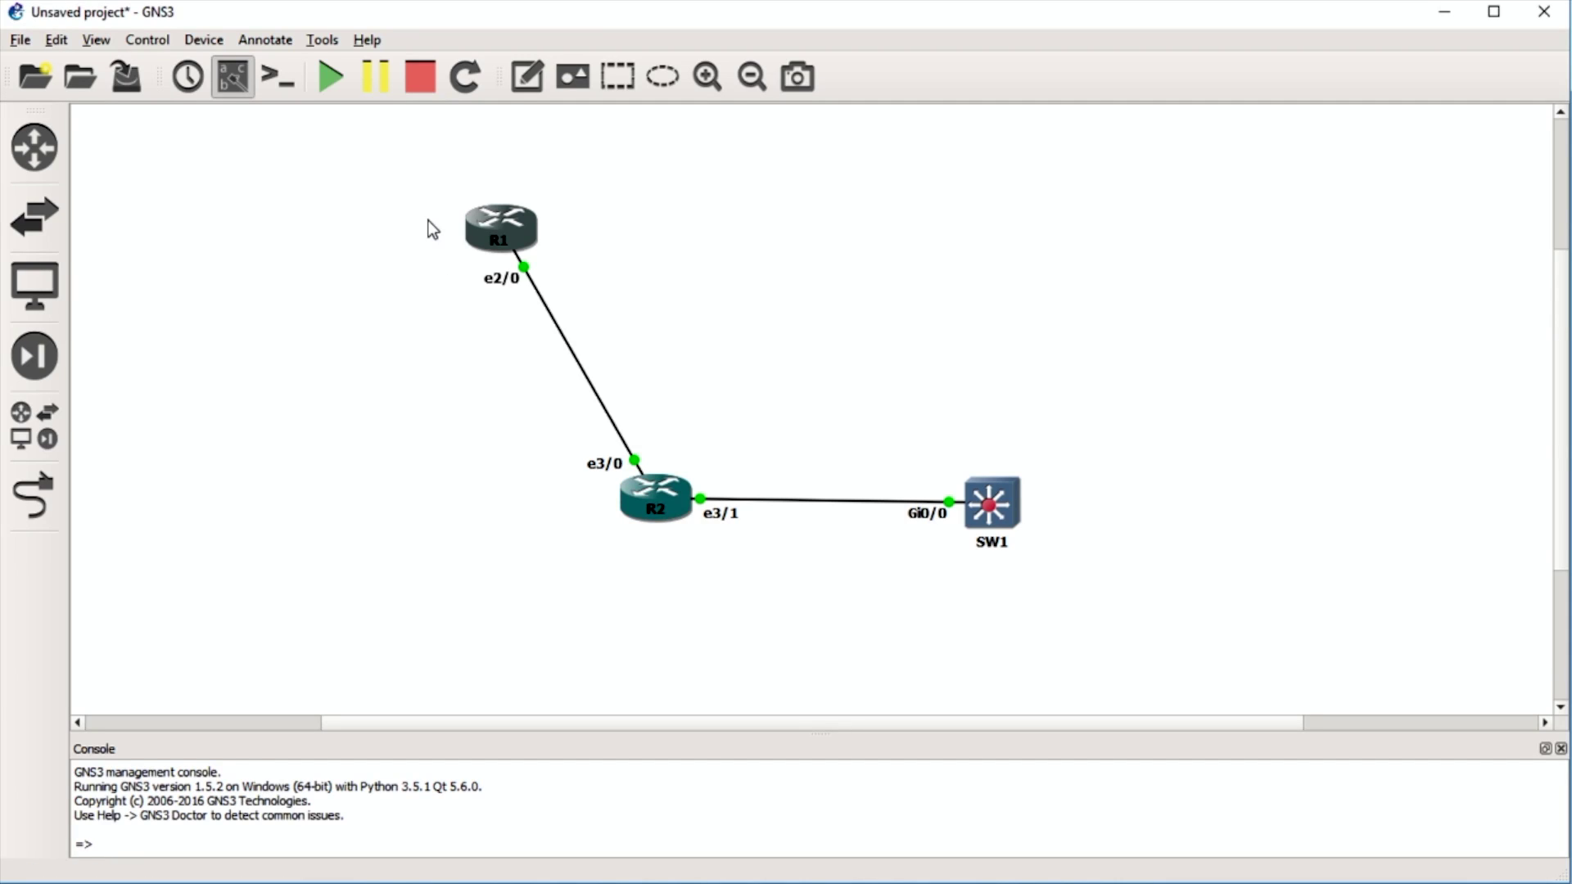
Open consoles to all devices in an enlarged window and boot the IOSv entry on SW1.
left_click(274, 86)
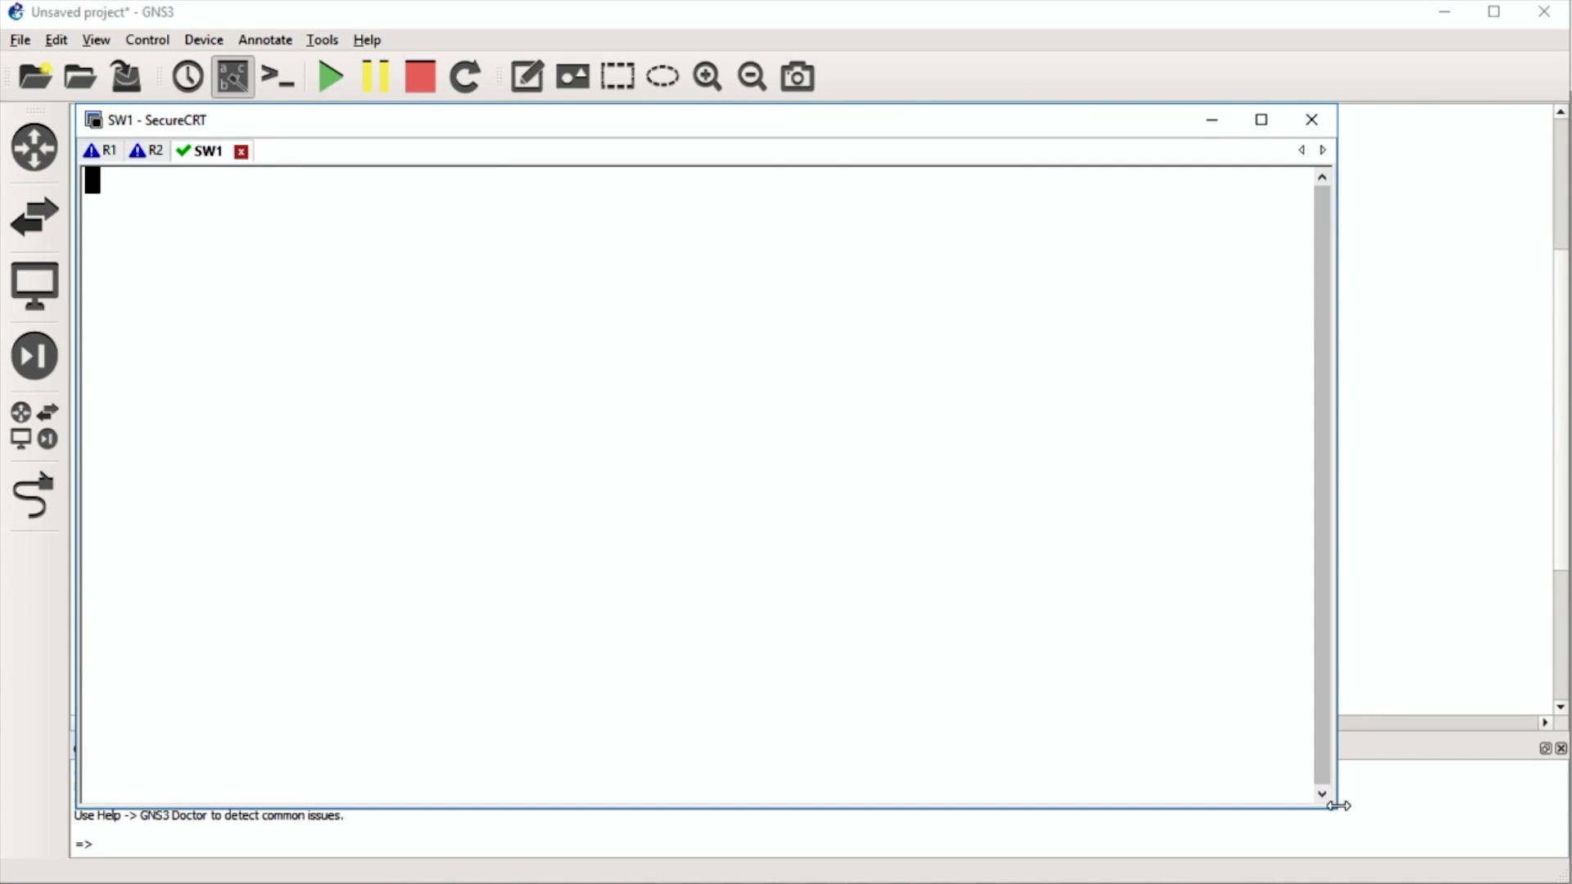
left_click_drag(1331, 808, 1560, 847)
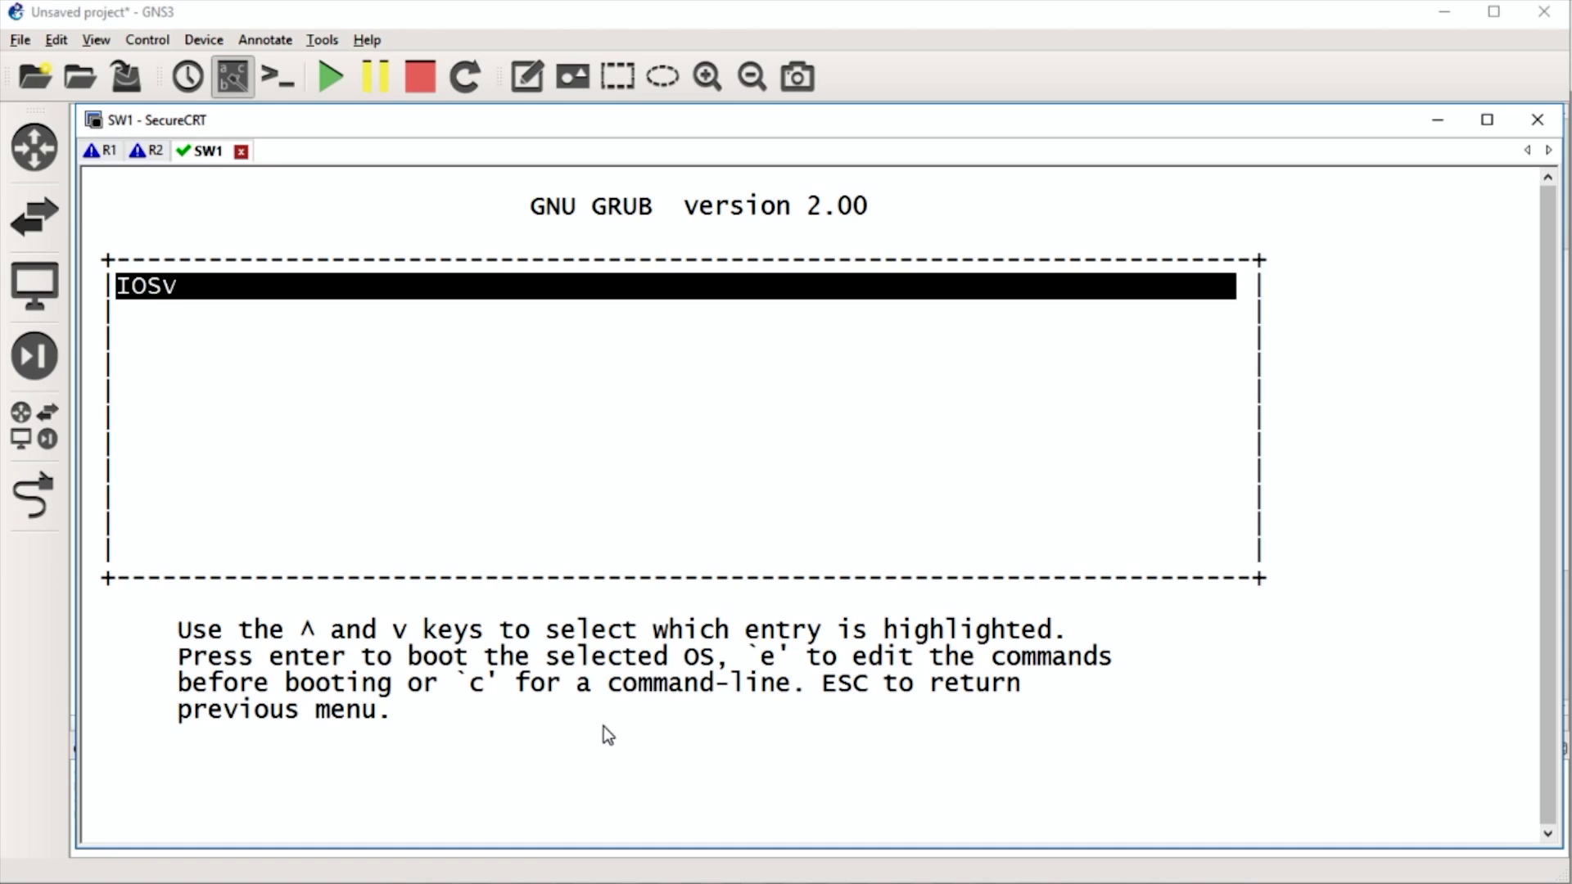
key("Return")
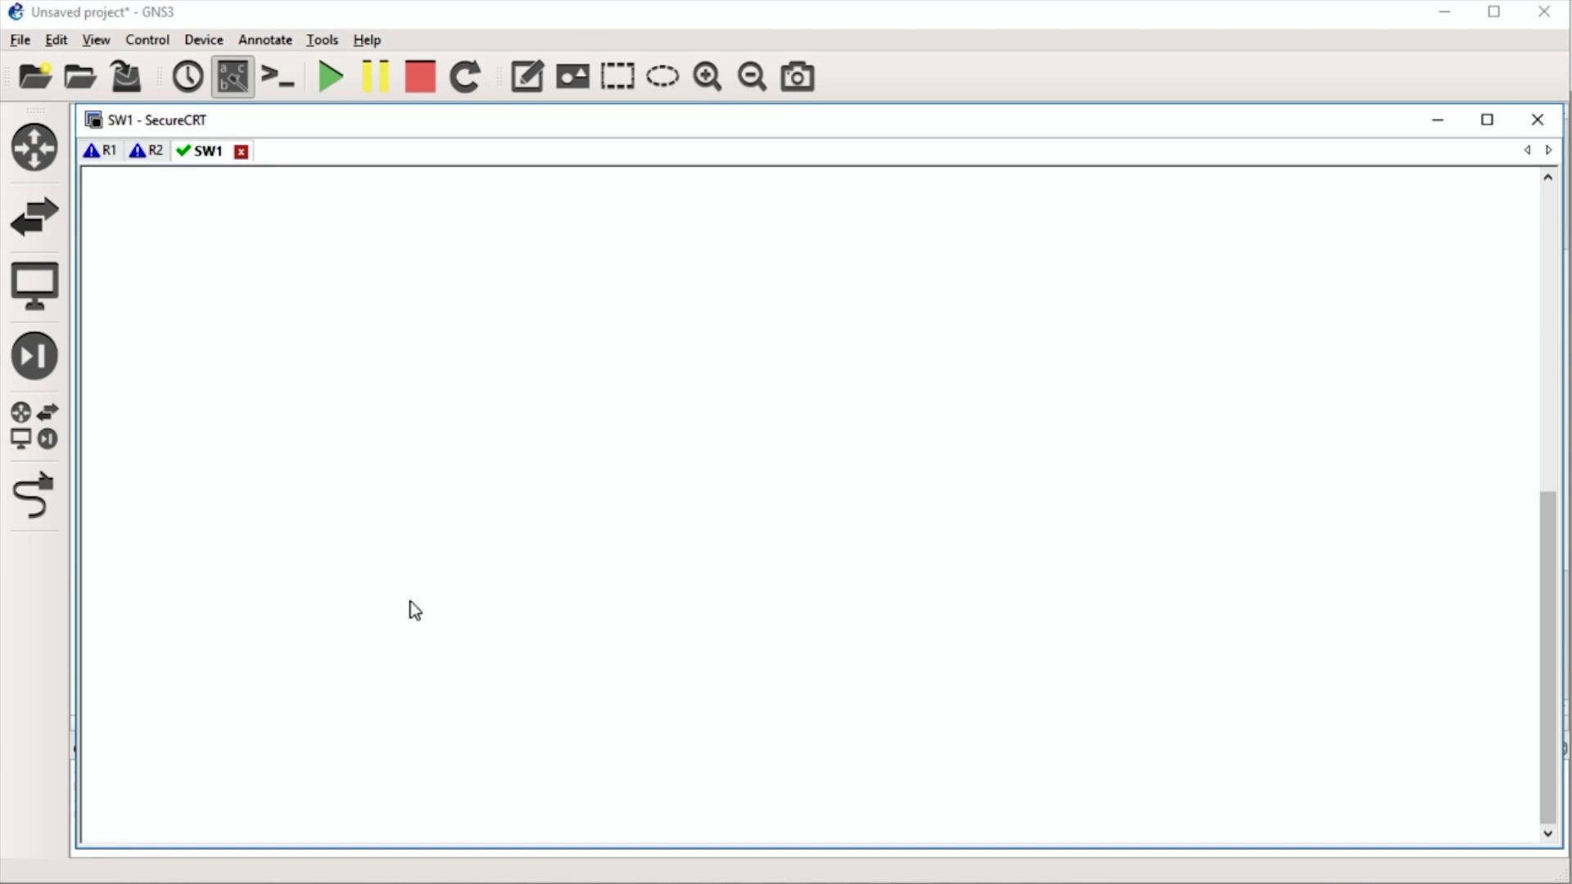
In R1's console, run "sh ip int bri | e ass" to list the interfaces with a filter.
left_click(102, 151)
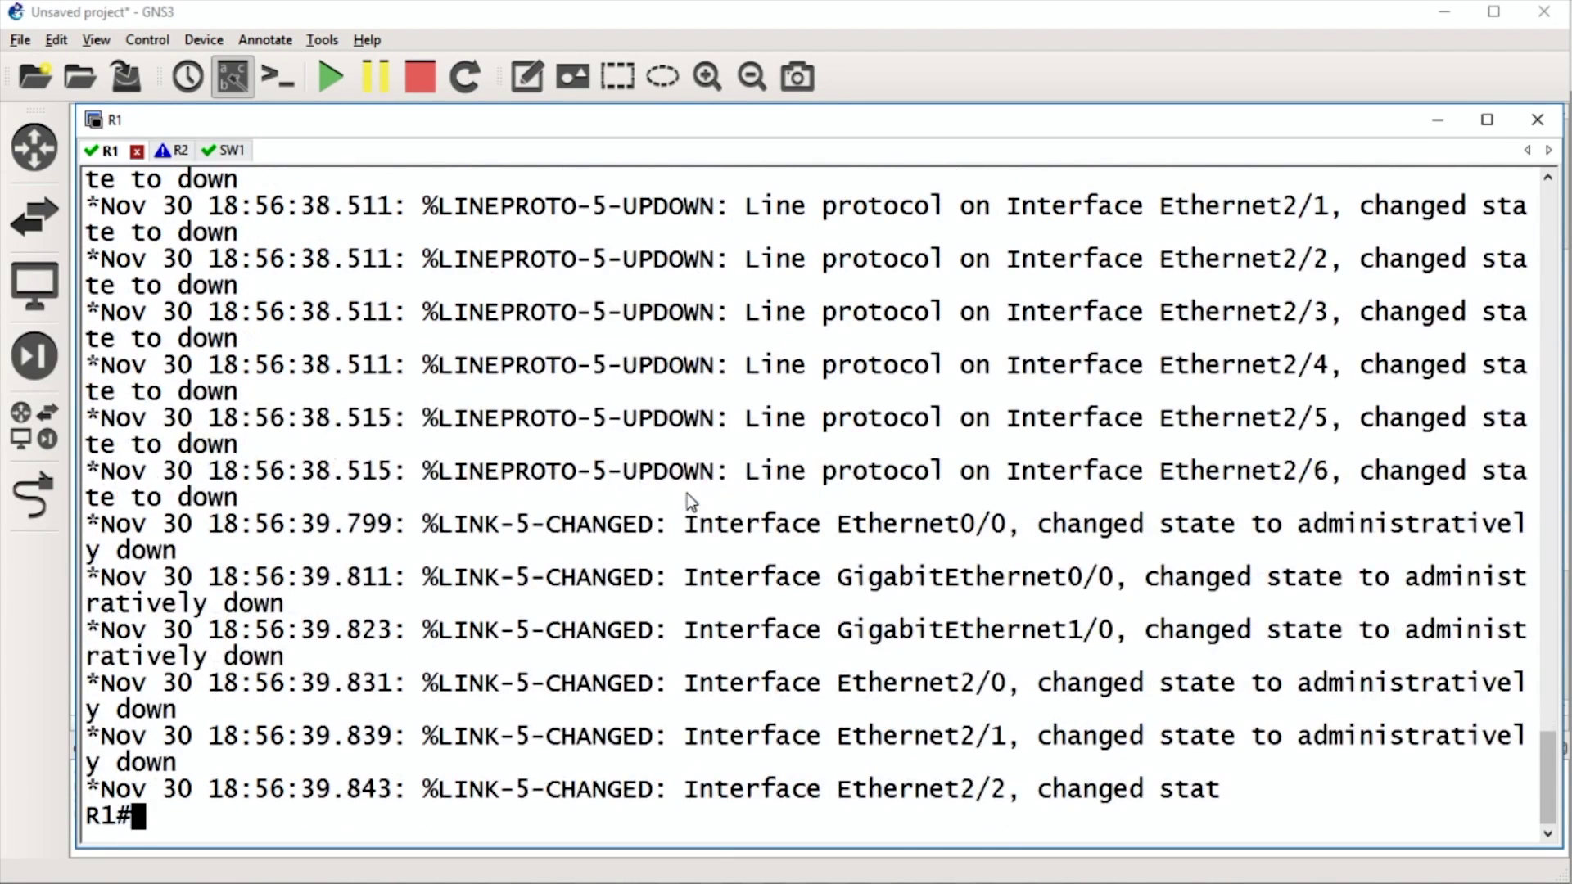
key("Return")
key("Return")
type("sh ip int bri")
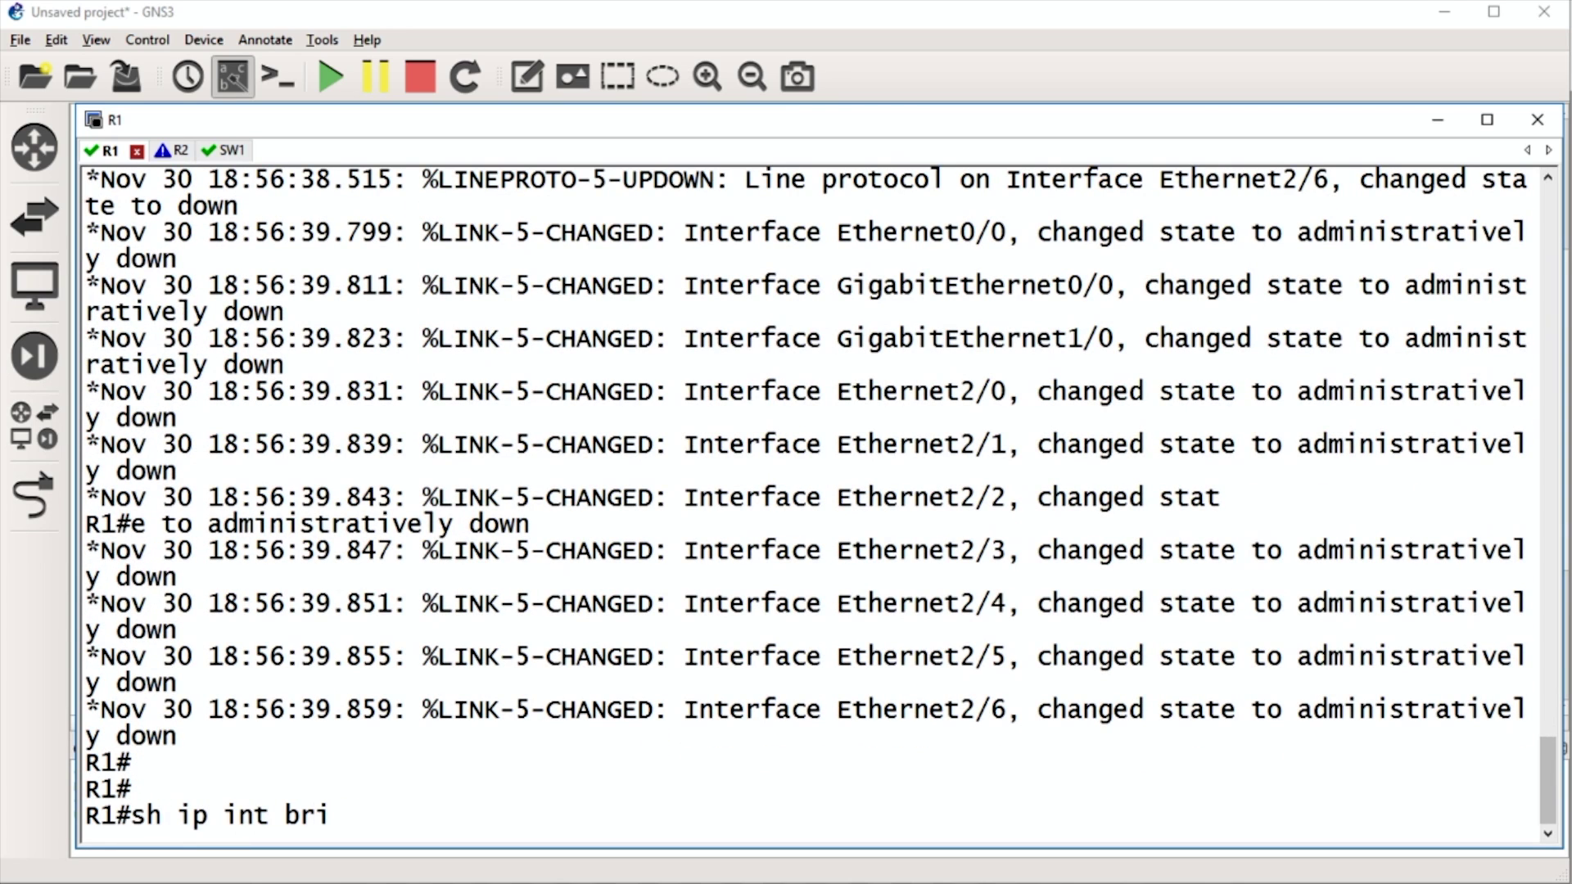
type(" | e ass")
key("Return")
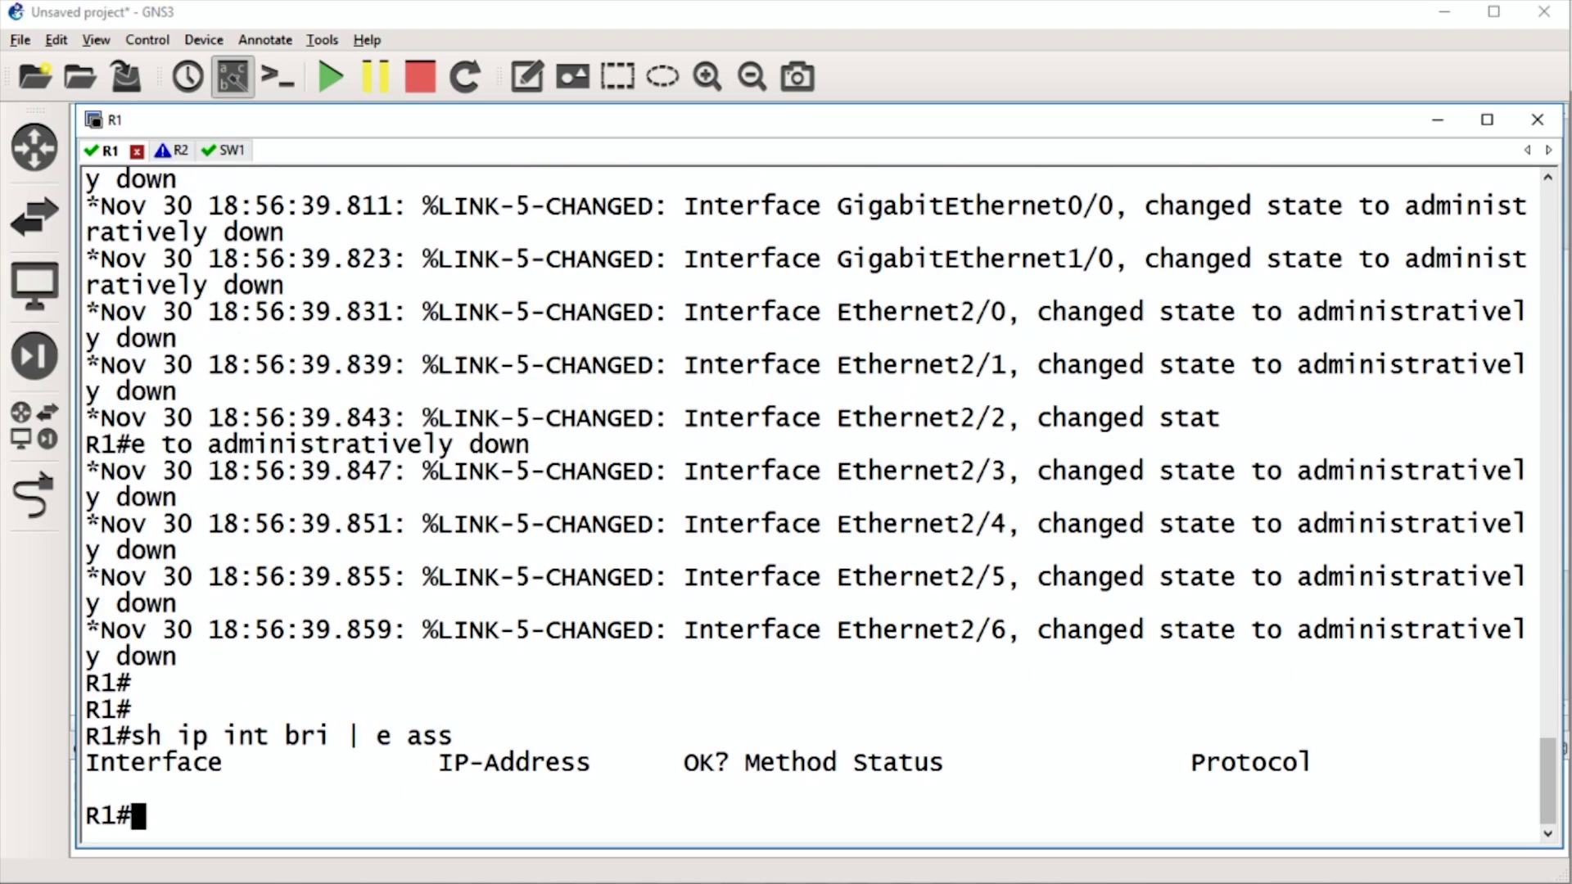
Run "sh ip int bri" on R1 without the filter to list all its interfaces.
key("Up")
key("BackSpace")
key("BackSpace")
key("BackSpace")
key("BackSpace")
key("BackSpace")
key("BackSpace")
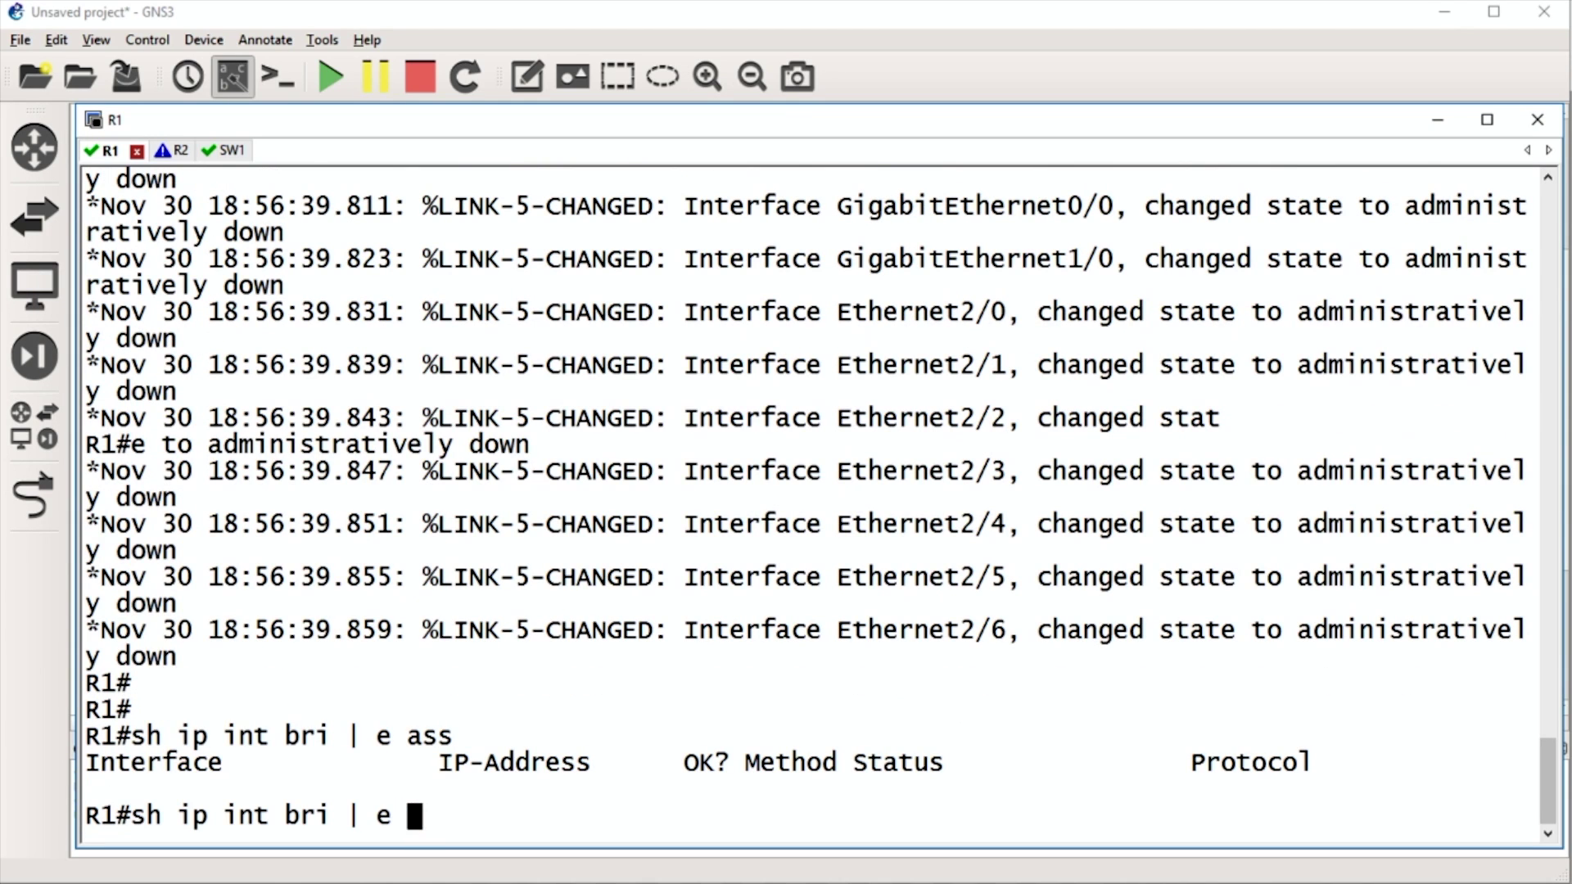
key("BackSpace")
key("Return")
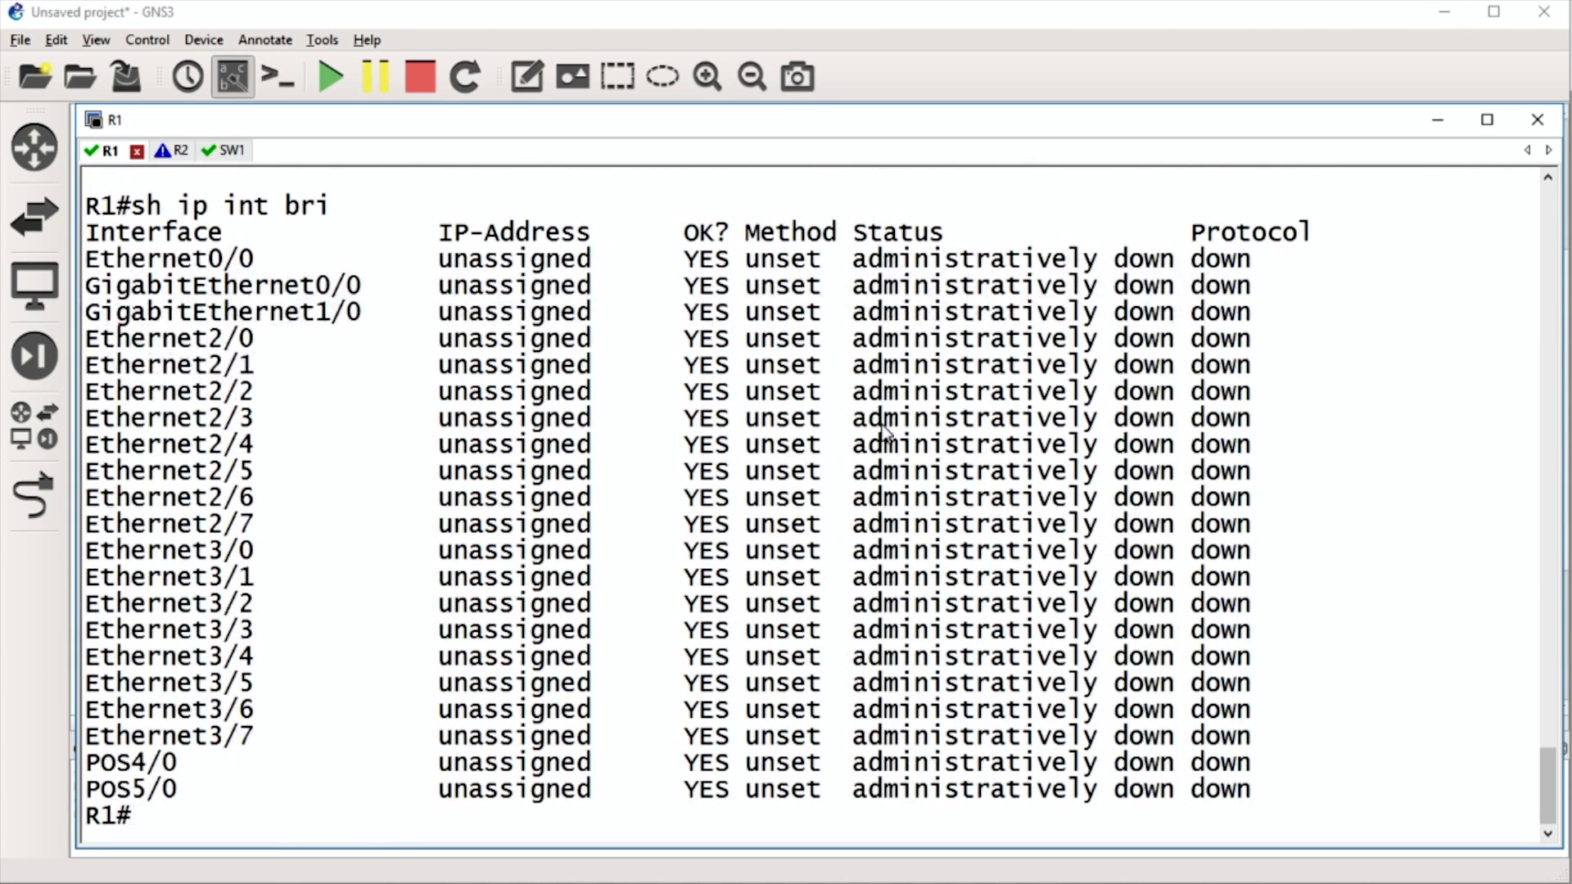
Check R1's link in the topology, return to its console, and enable interface e2/0 with "no shut" in configuration mode.
left_click(993, 79)
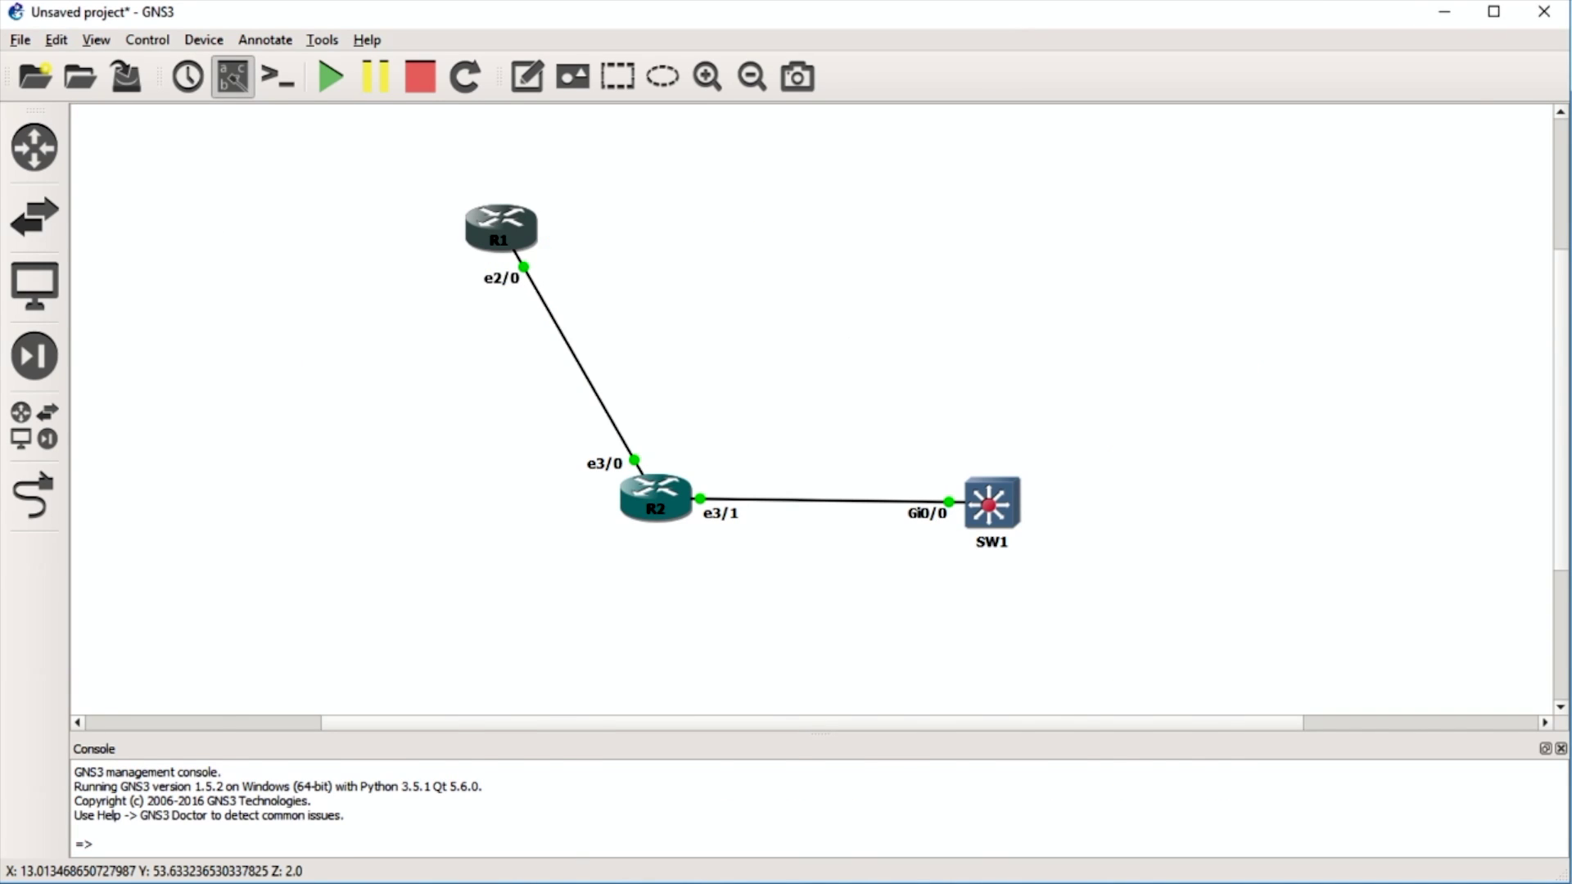
key("alt+Tab")
type("conf t")
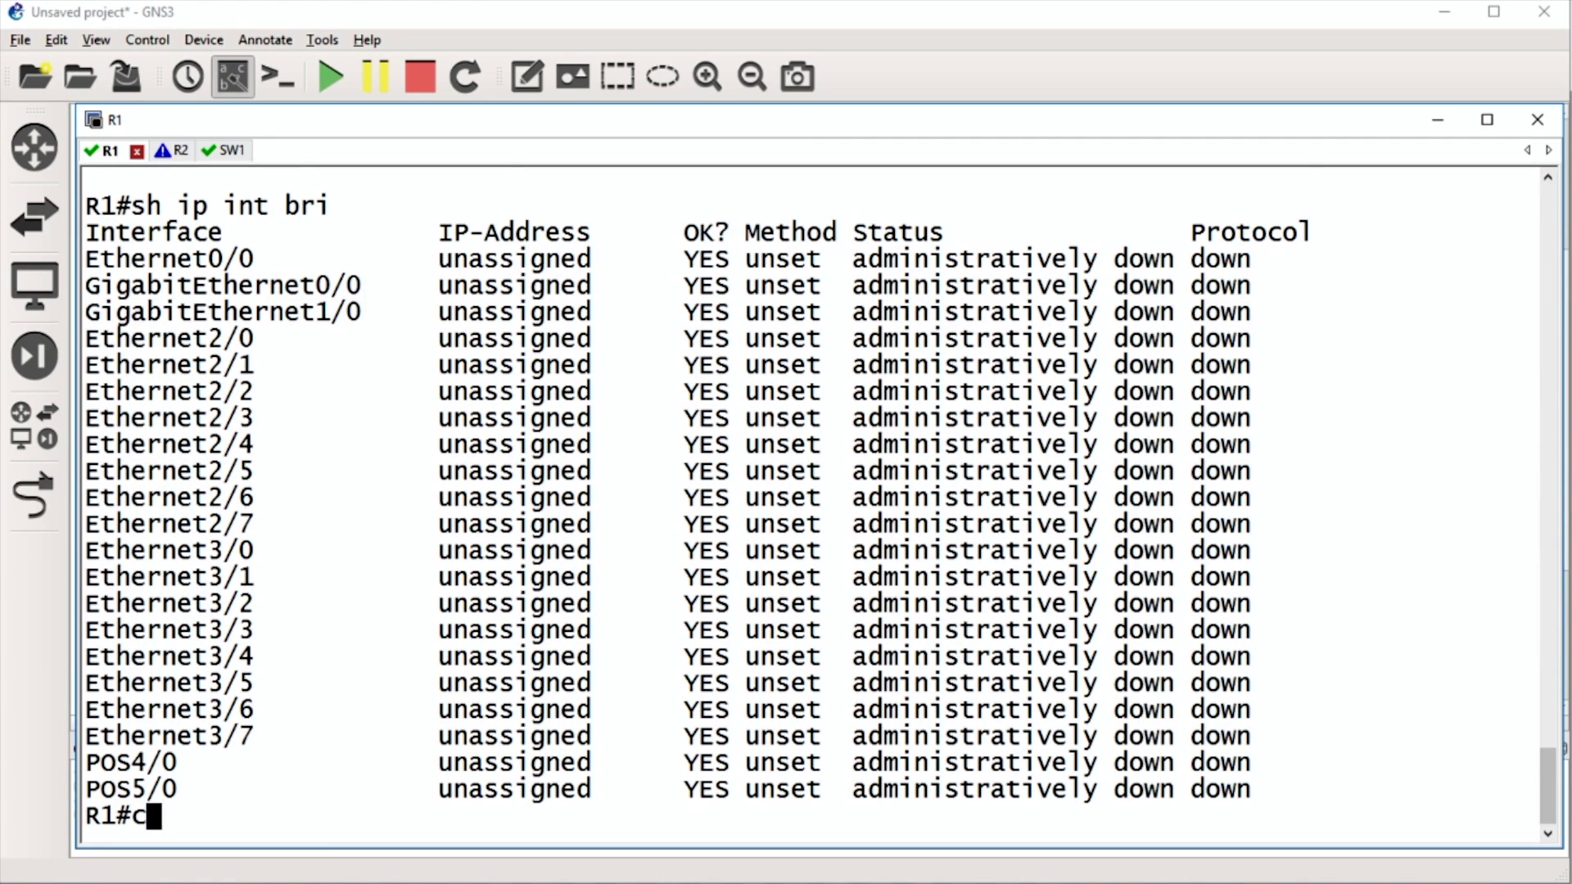
key("Return")
type("int e2/0")
key("Return")
type("no shut")
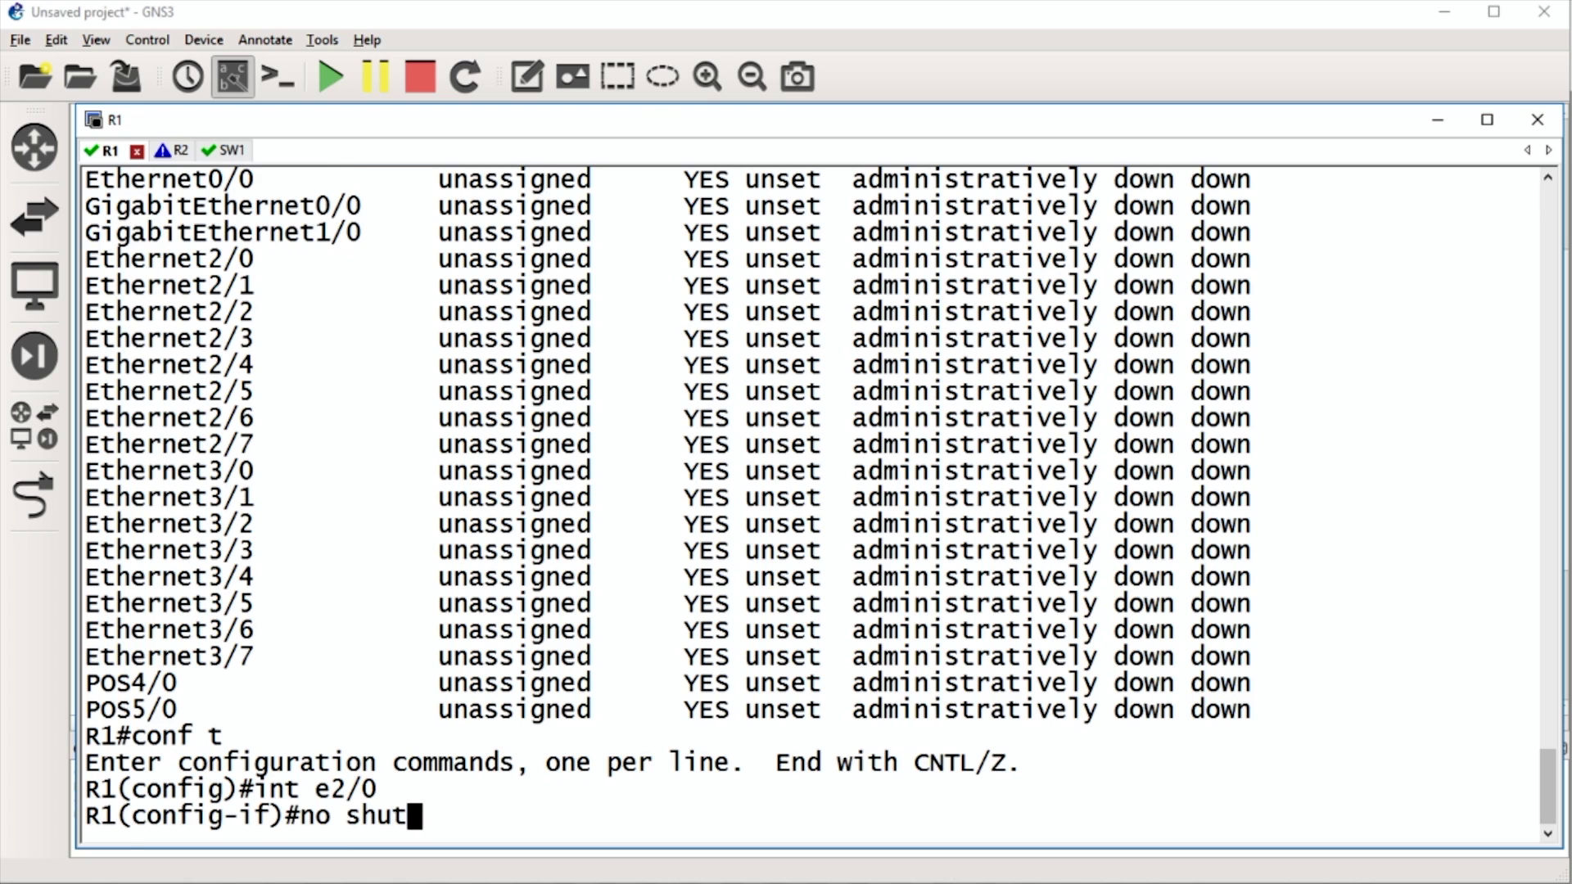
key("Return")
Assign 10.1.1.1 255.255.255.0 to R1's e2/0 and list the addressed interfaces with "do sh ip int bri | e ass".
type("ip add 10.1.1.1 255.255.255.25")
key("BackSpace")
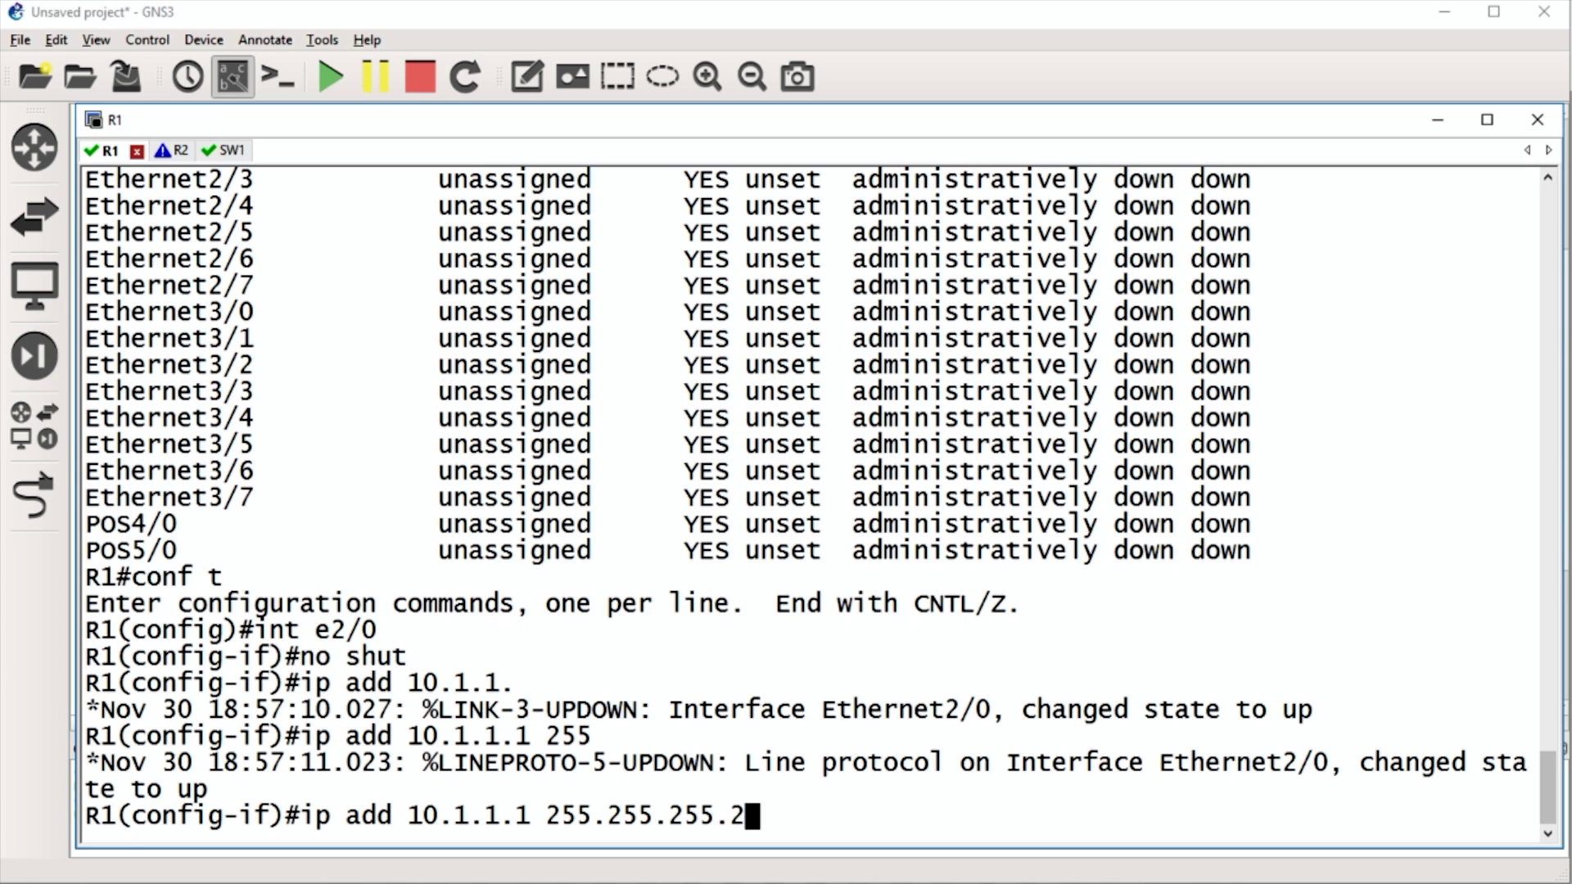
key("Return")
type("do sh")
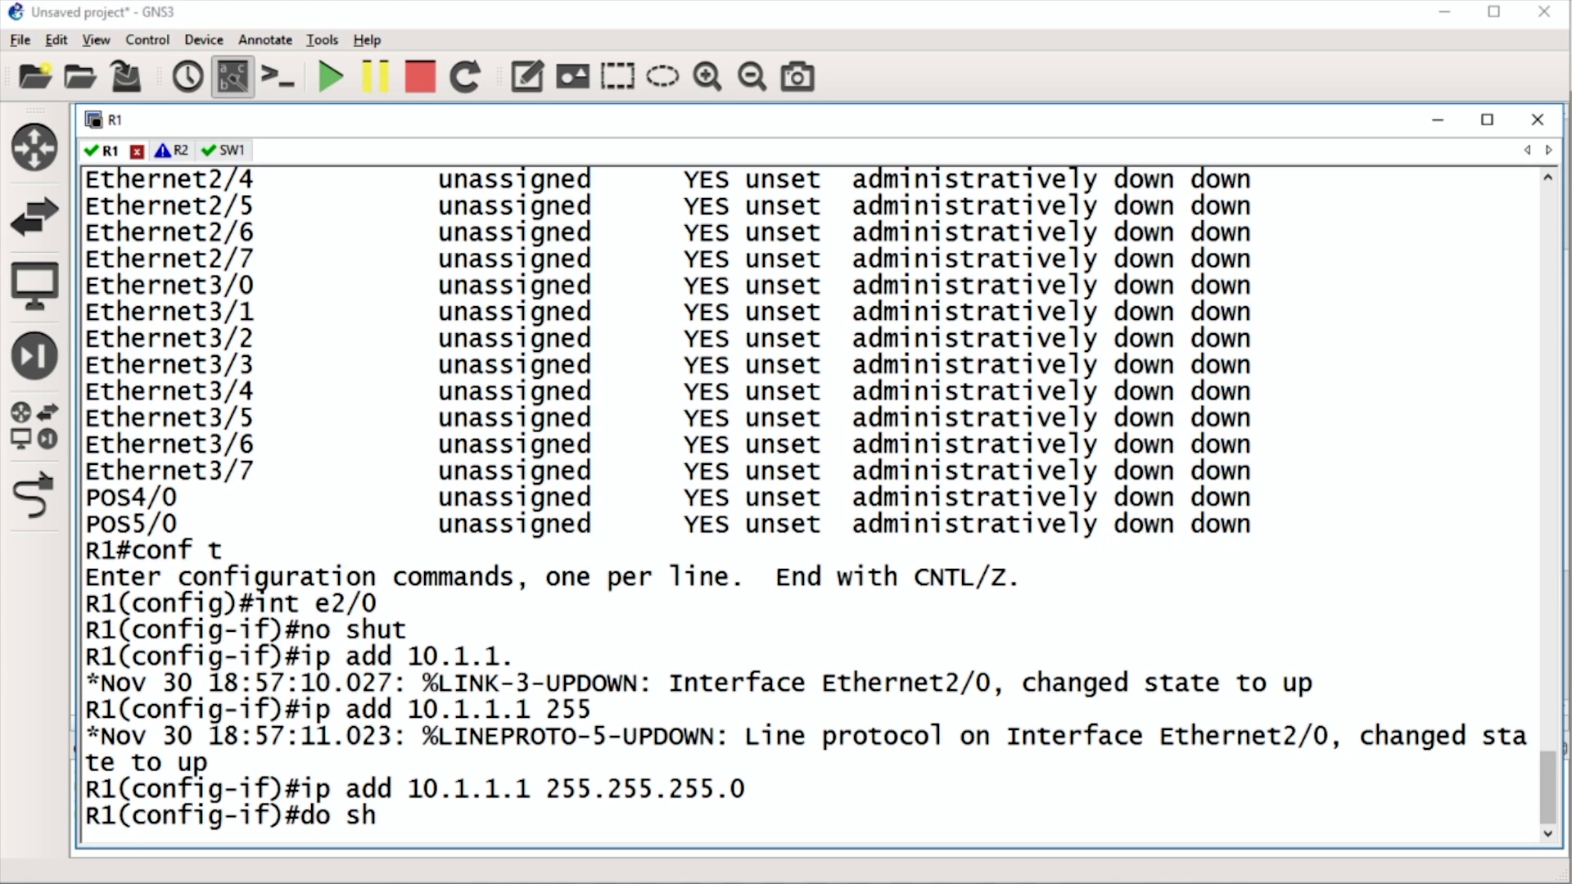
type(" ip int bri | e ass")
key("Return")
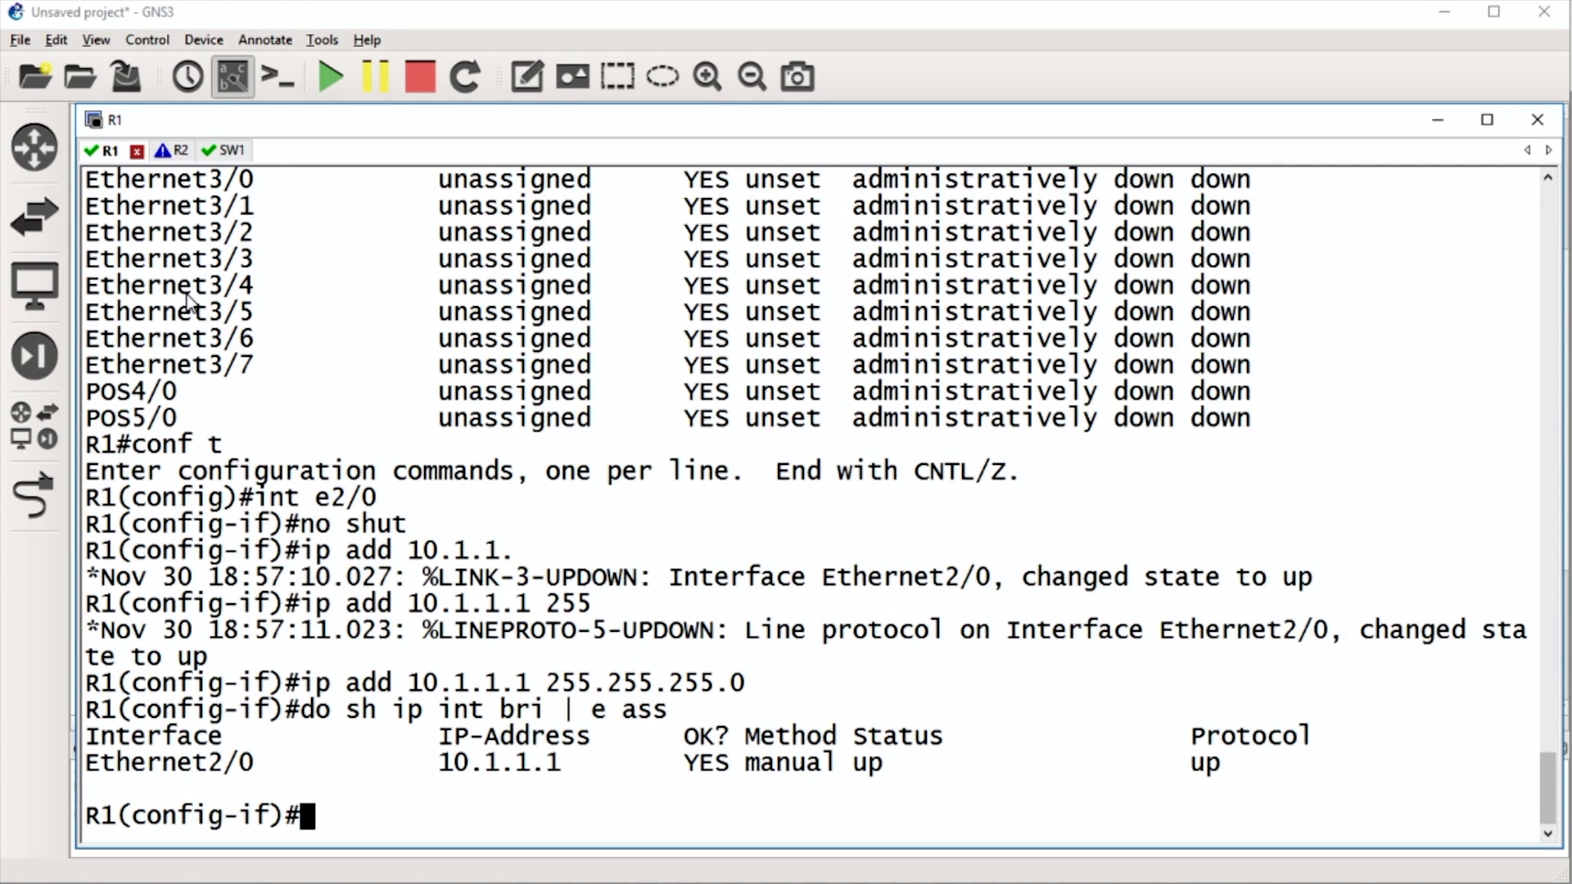
Check R2's link in the topology, enable Ethernet3/0 in R2's console with "no shut", and begin its "ip add" command.
left_click(379, 18)
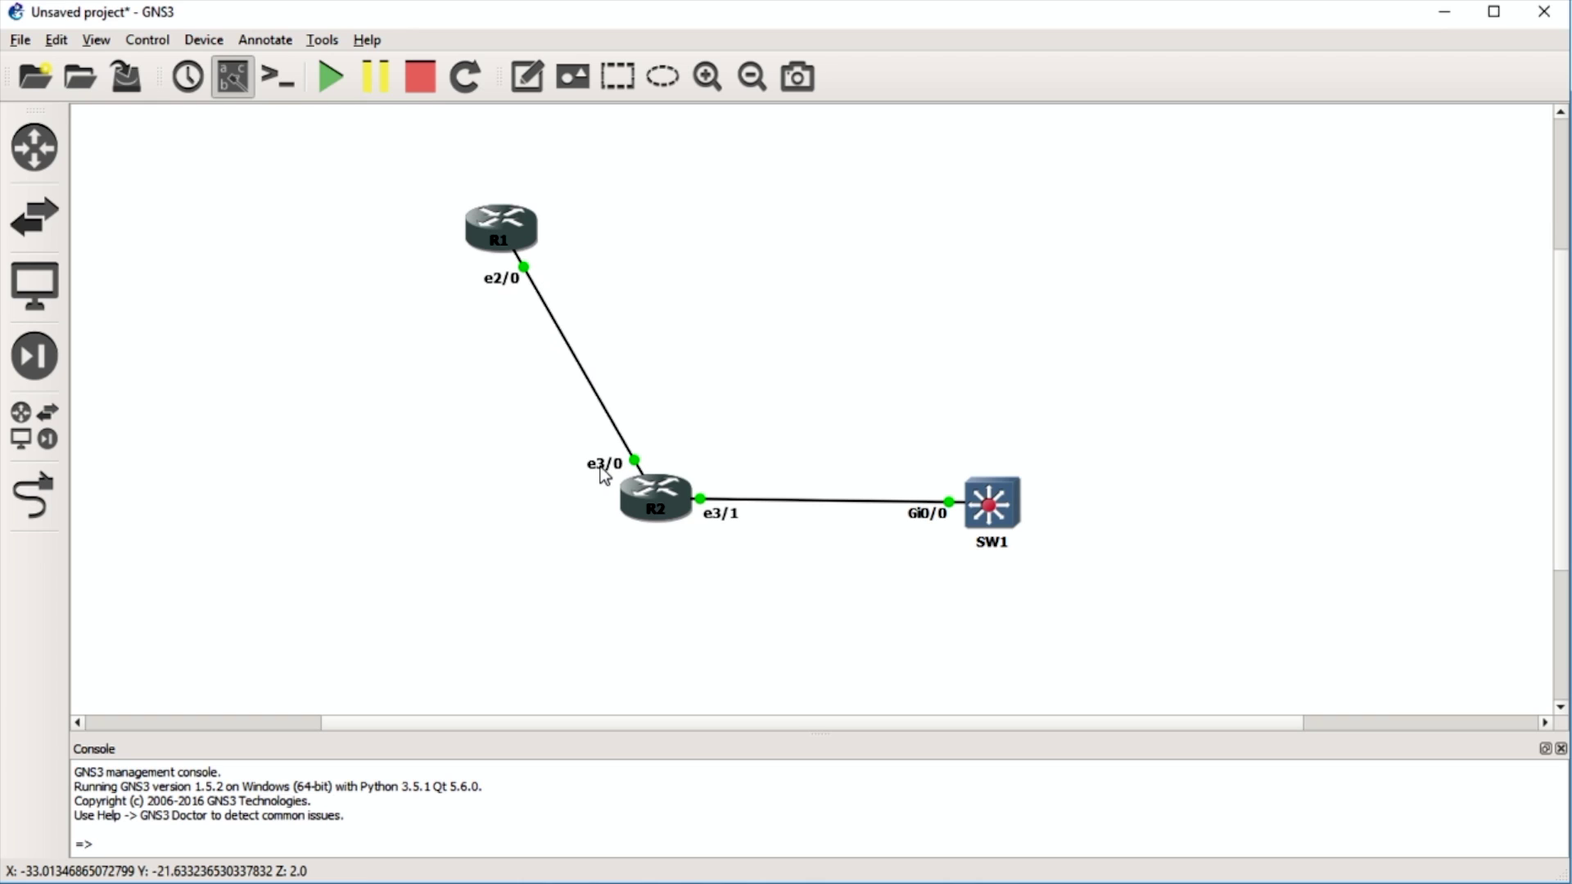
key("alt+Tab")
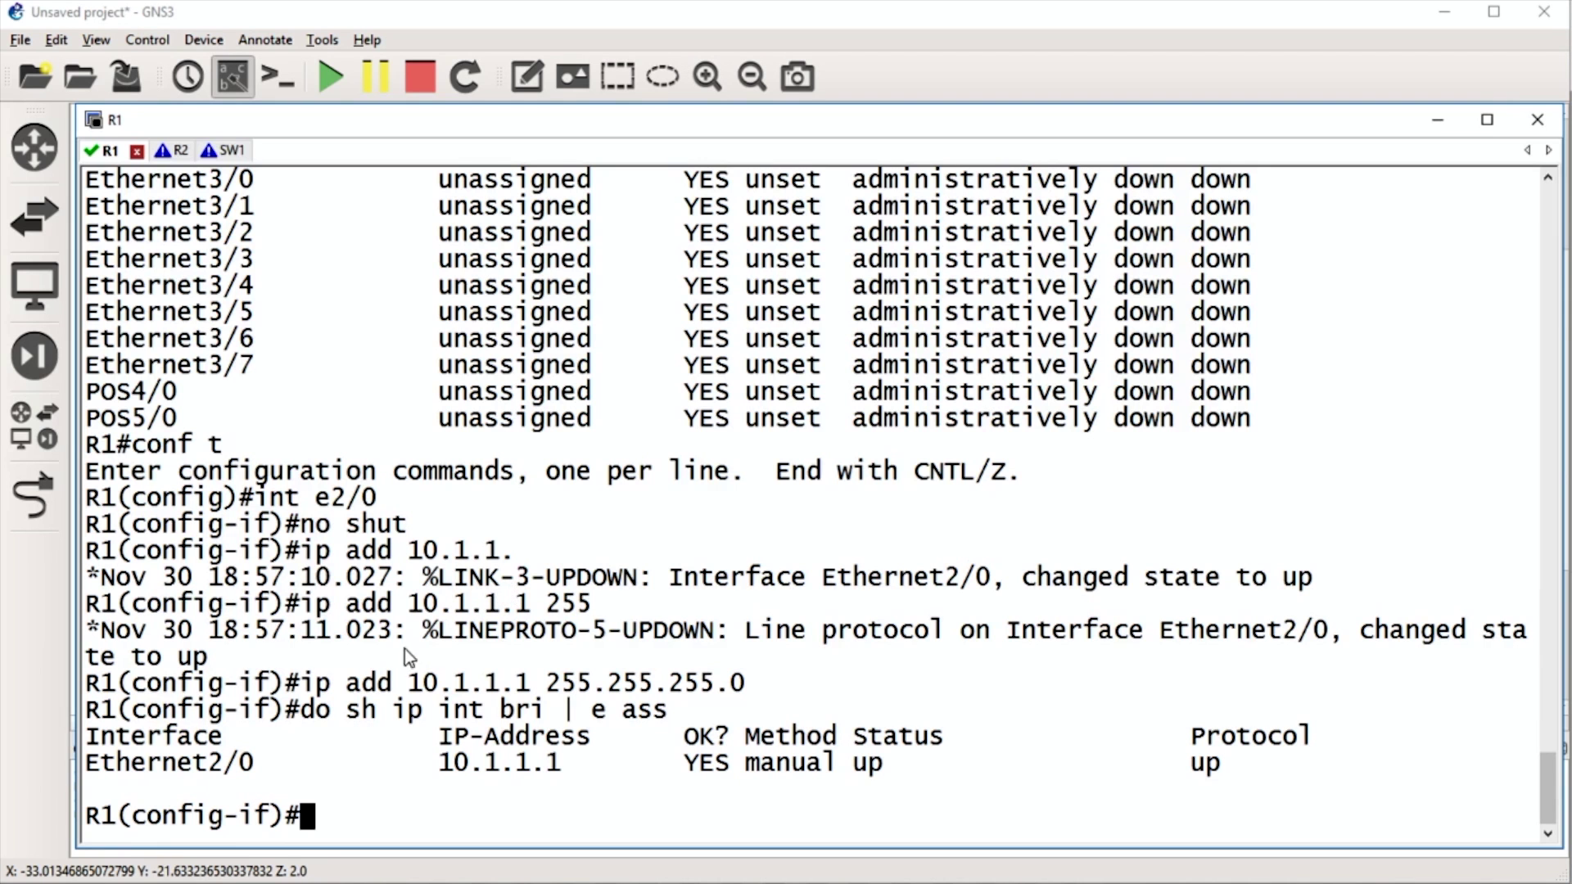
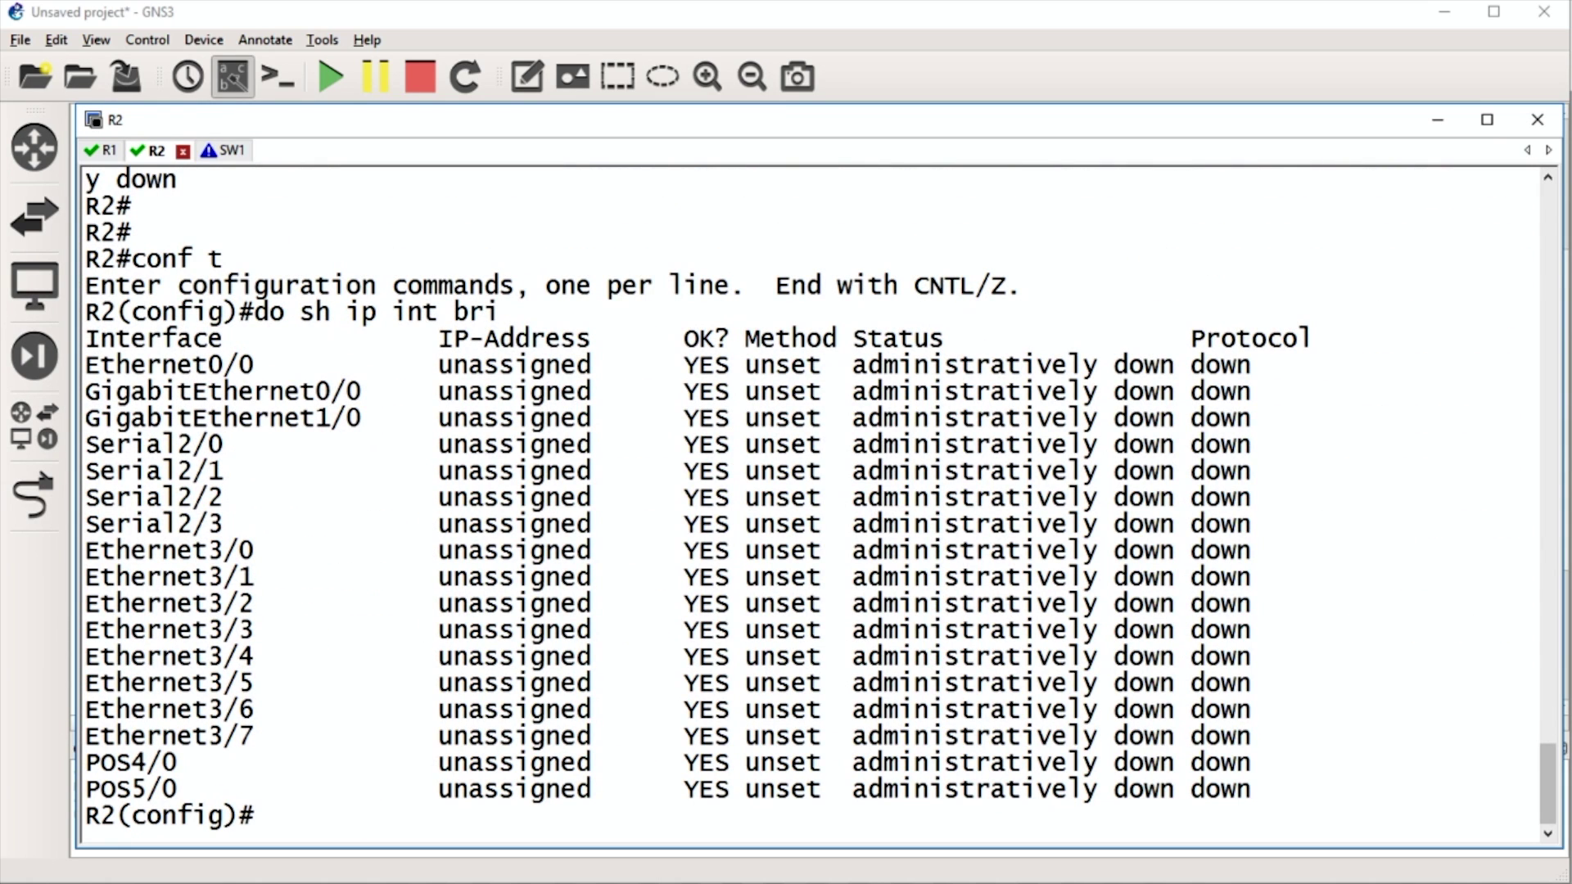
type("int")
left_click_drag(268, 551, 97, 563)
right_click(96, 563)
key("Return")
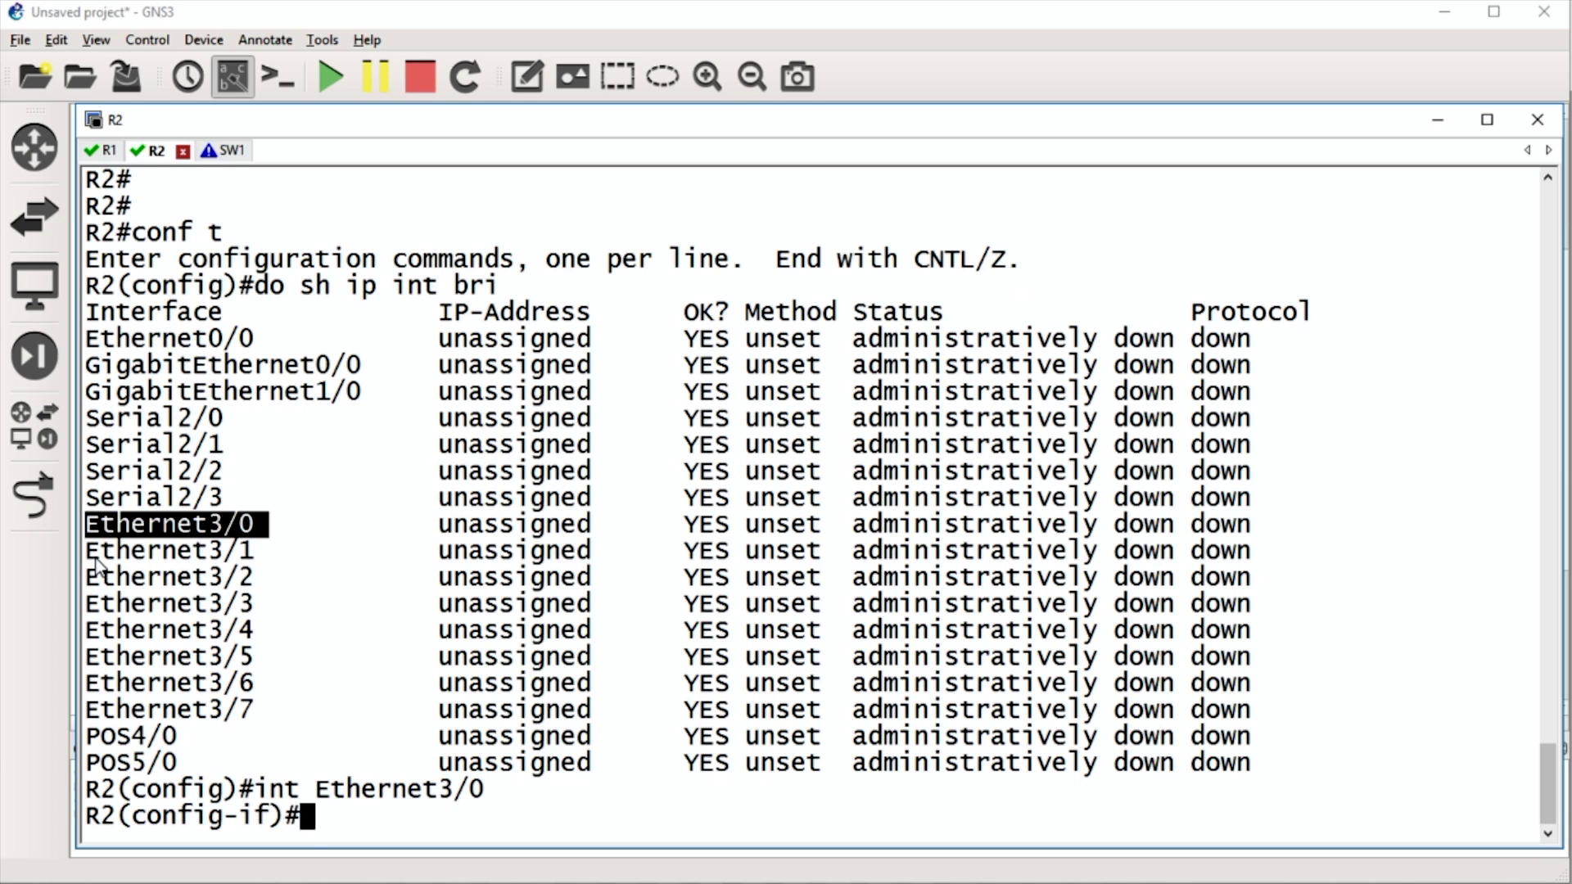
type("no shut")
key("Return")
type("ip add")
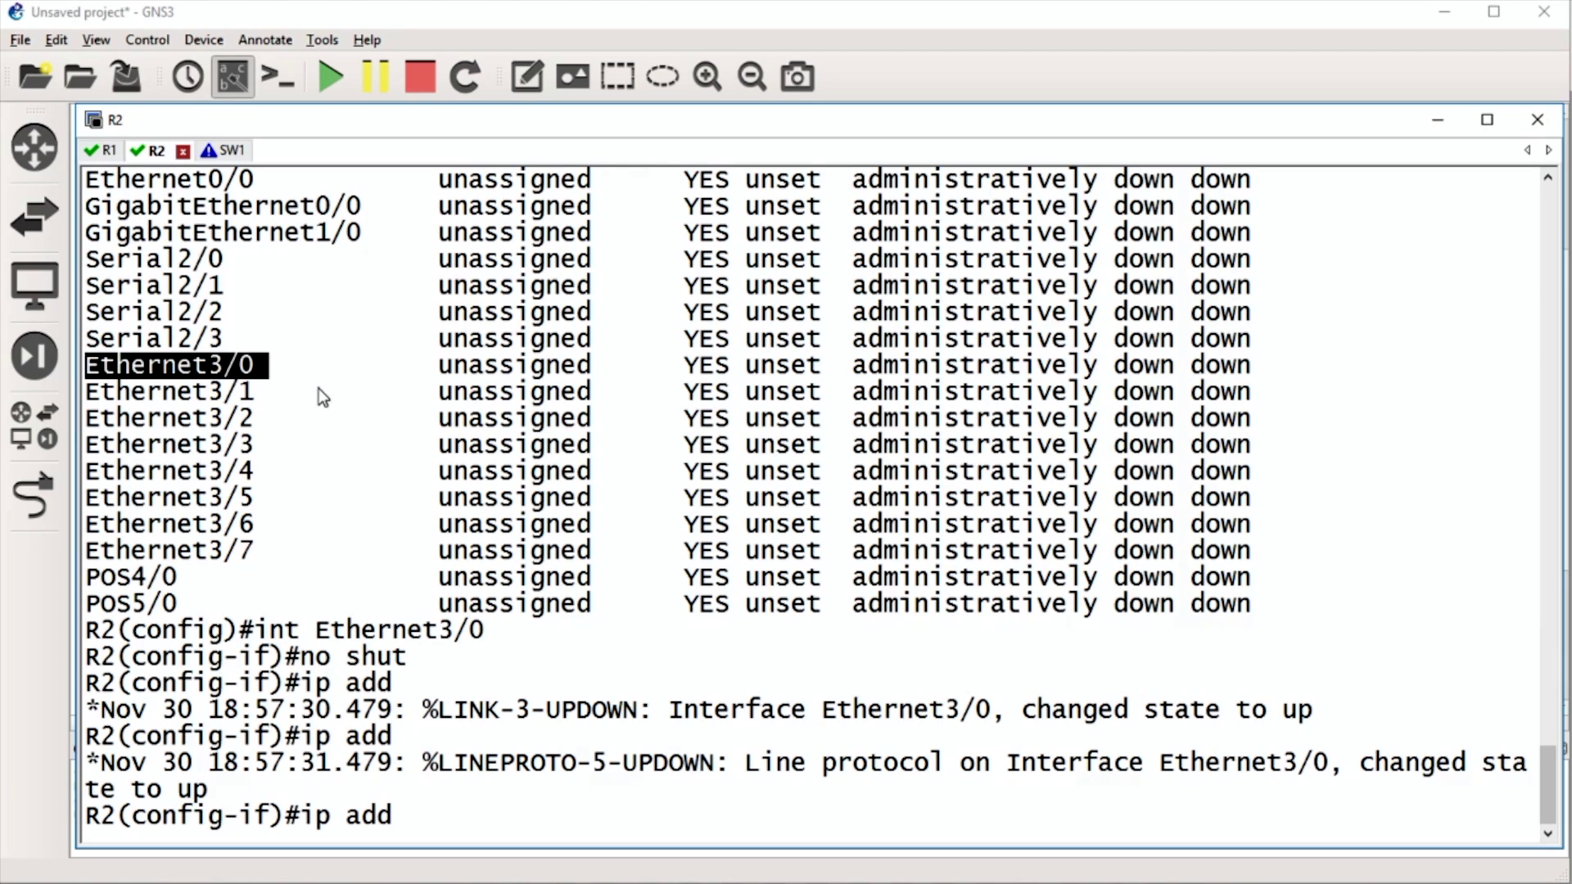
Run "do sh ver" in R1's console and examine the bootloader's software image name.
left_click(109, 152)
type("do sh")
key("BackSpace")
key("BackSpace")
key("BackSpace")
key("BackSpace")
type("do sh ver")
key("Return")
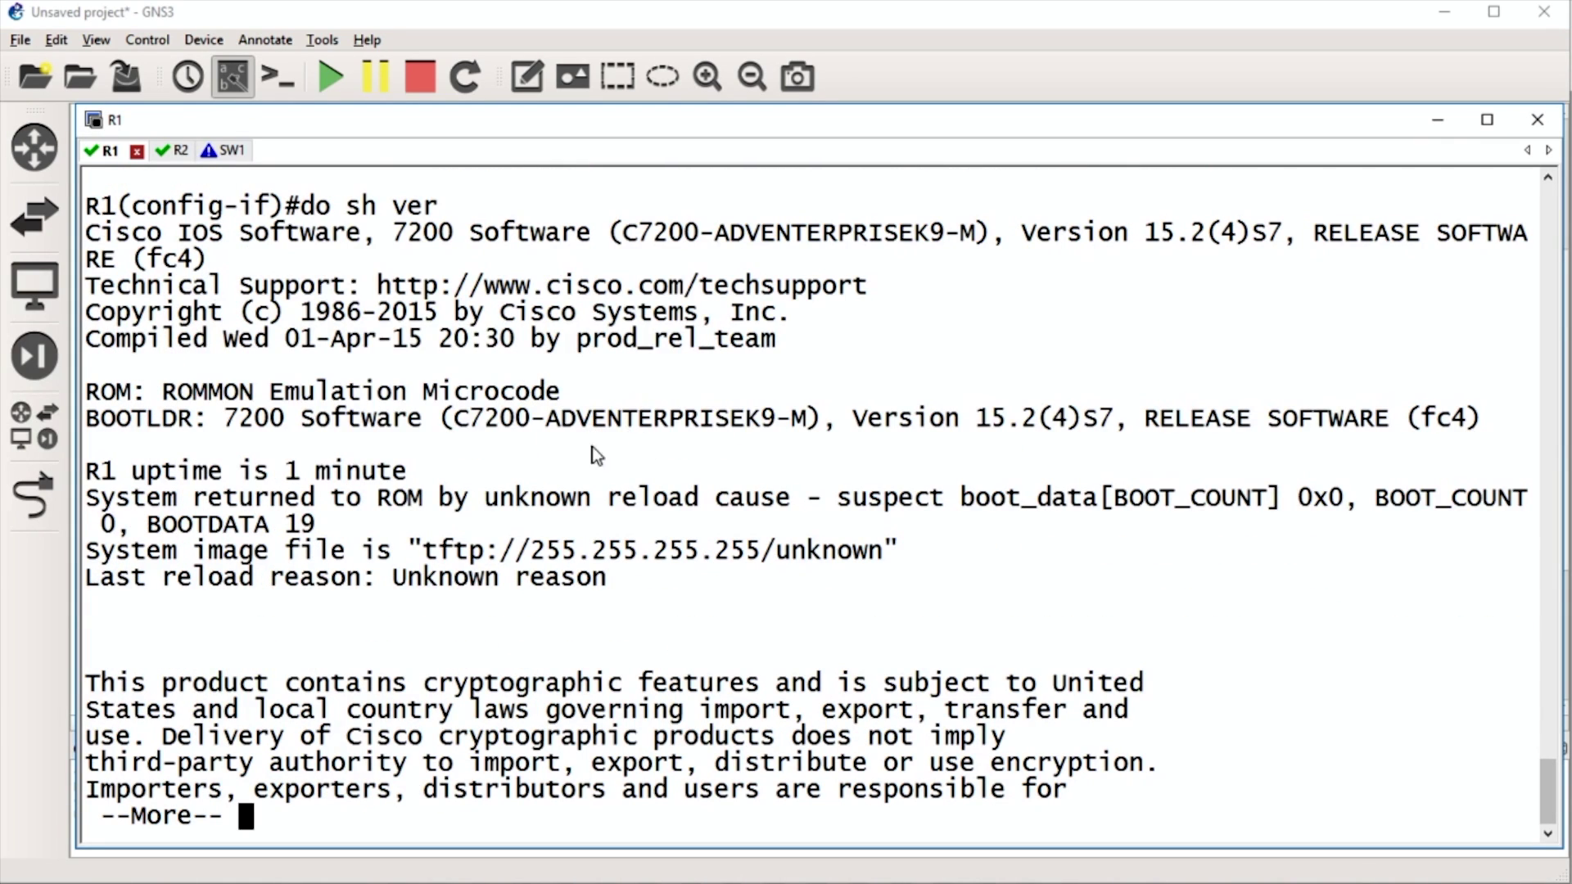
left_click_drag(455, 418, 789, 419)
Back in R2's console, assign 10.1.1.2 255.255.255.0 to Ethernet3/0 and check it with "do sh ip int bri | e as".
left_click(170, 150)
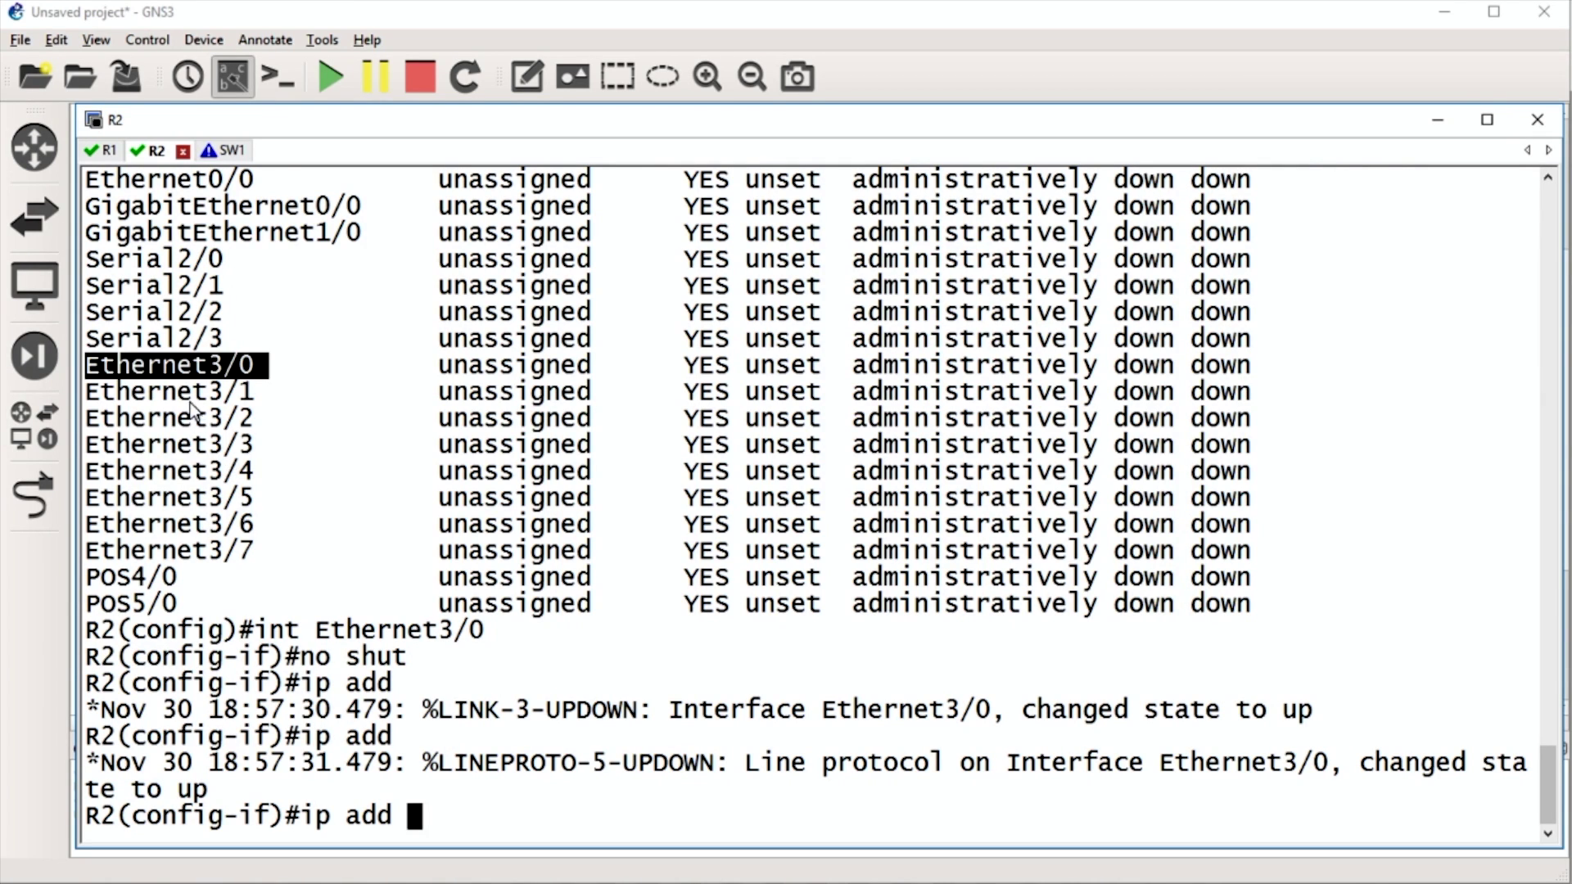
left_click_drag(88, 365, 252, 367)
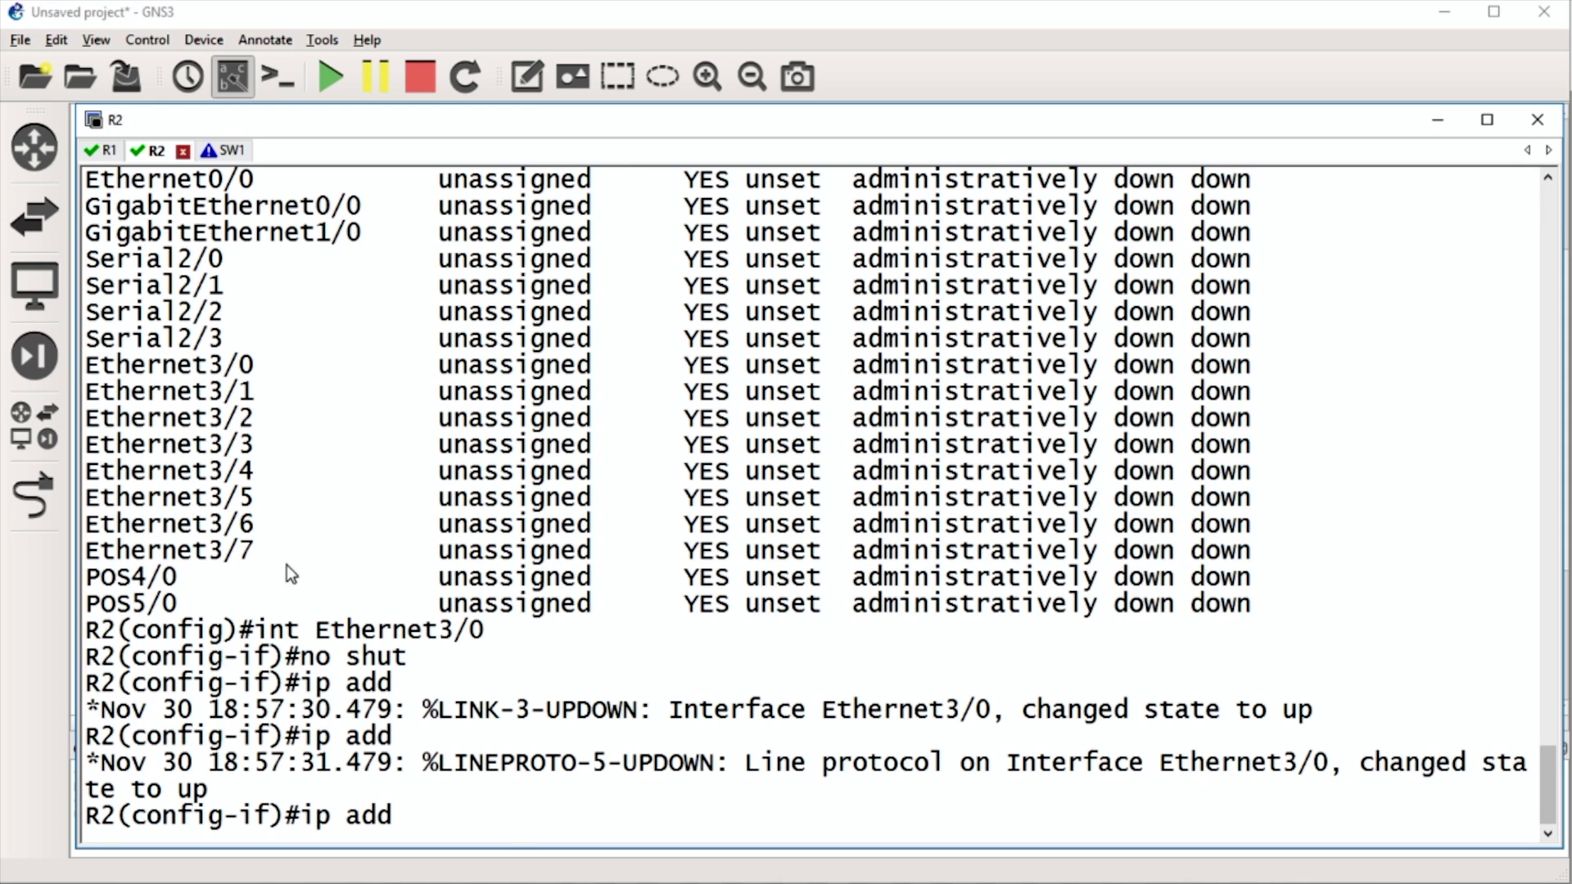
type("10.1.1.2 255.255.255.0")
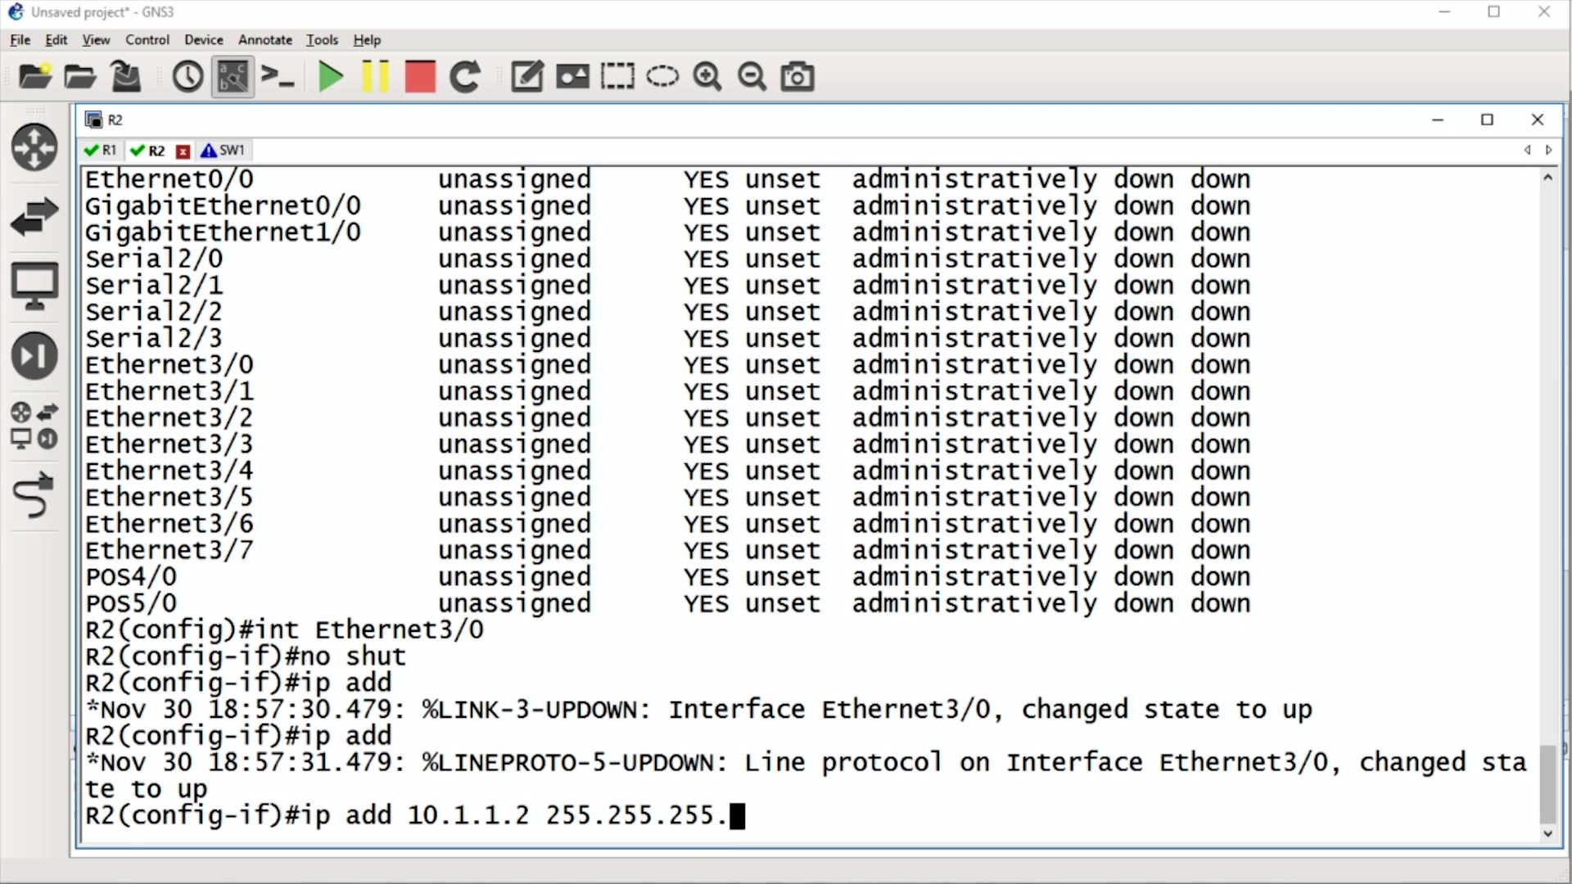
key("Return")
type("do sh ip int bri | e as")
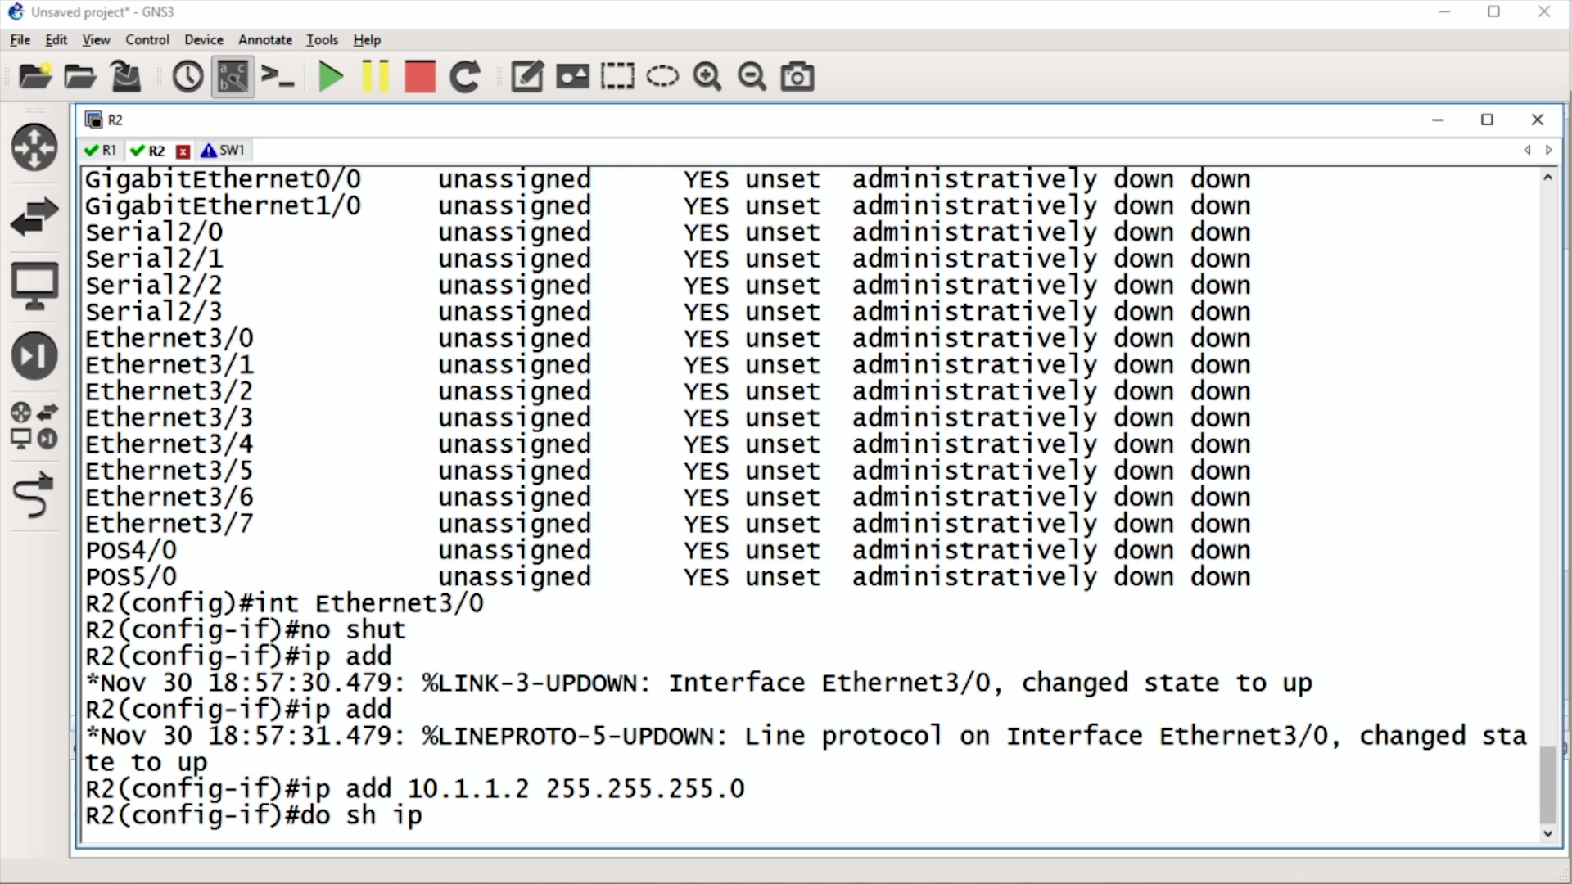
key("Return")
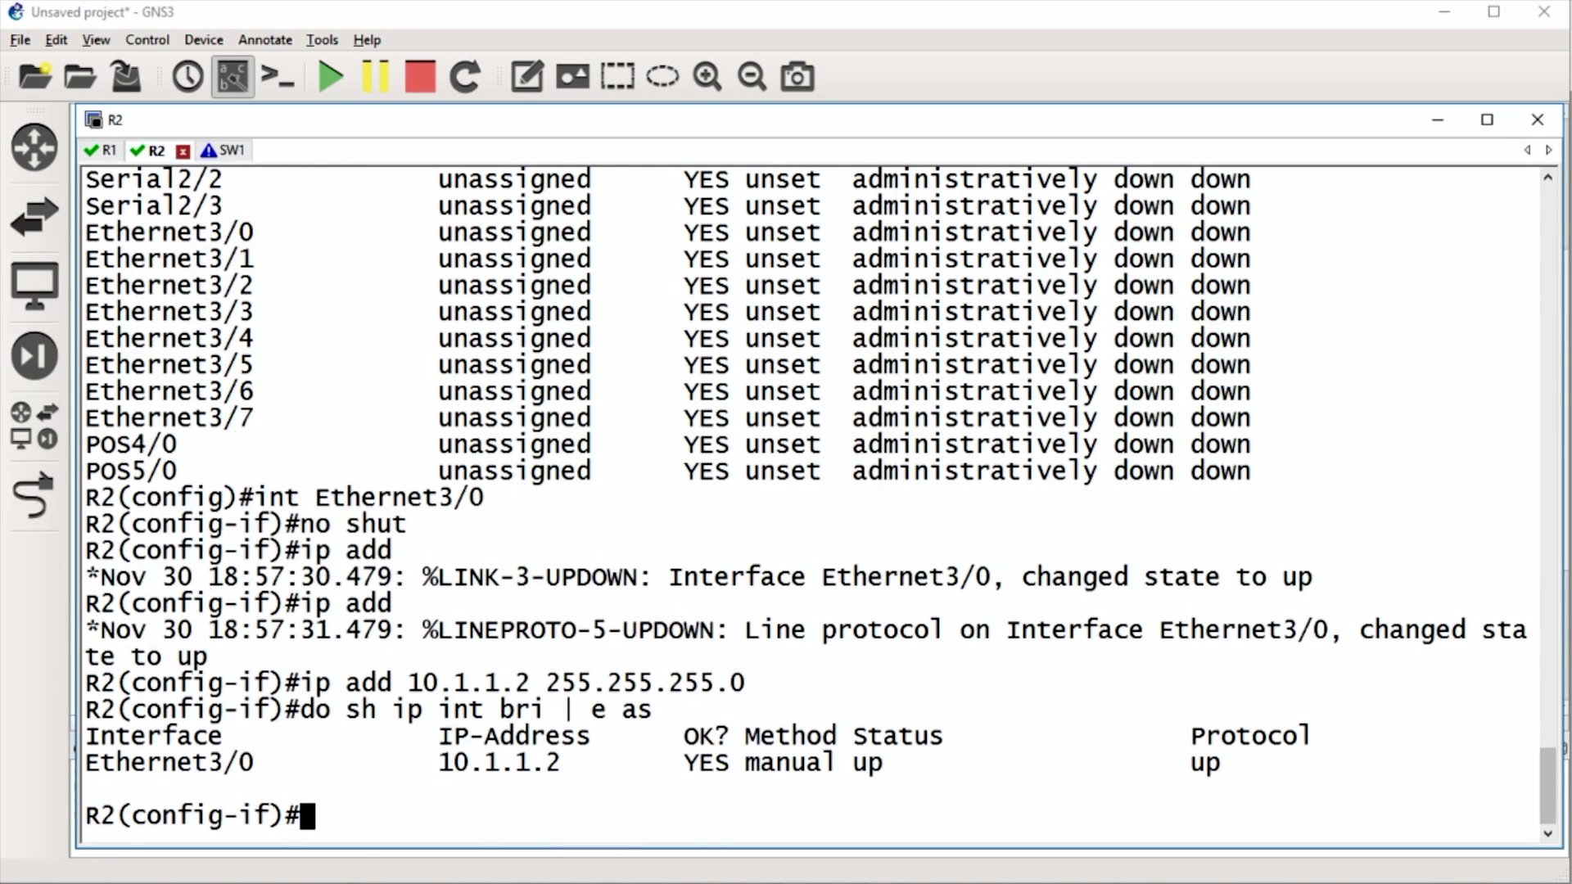
Ping R1 at 10.1.1.1 from R2 twice with "do ping 10.1.1.1".
type("do ping ")
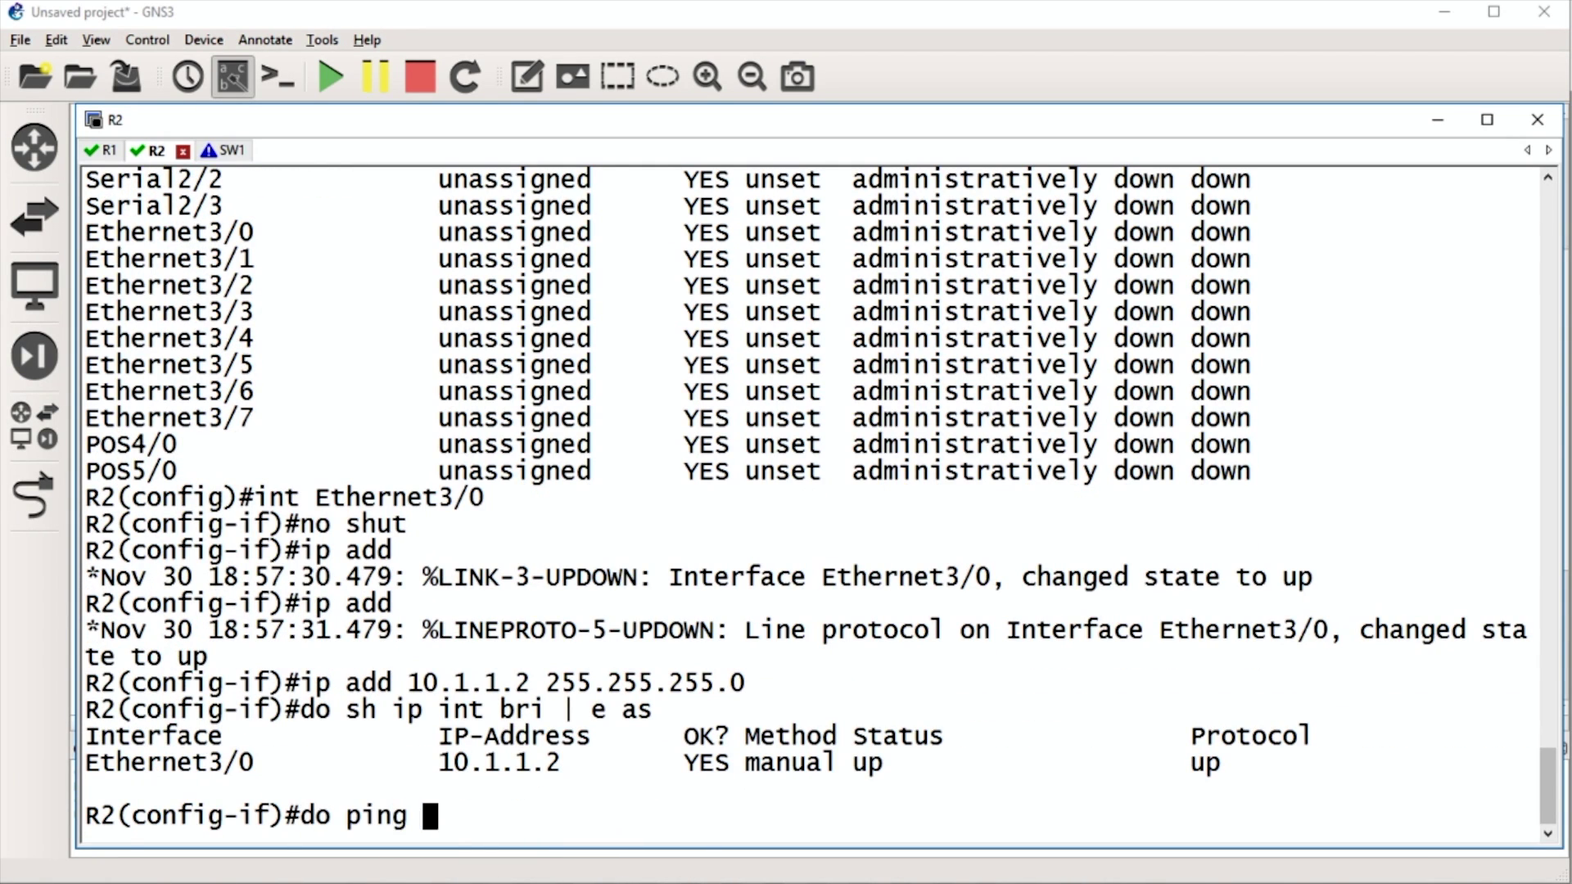
type("10.1.1.1")
key("Return")
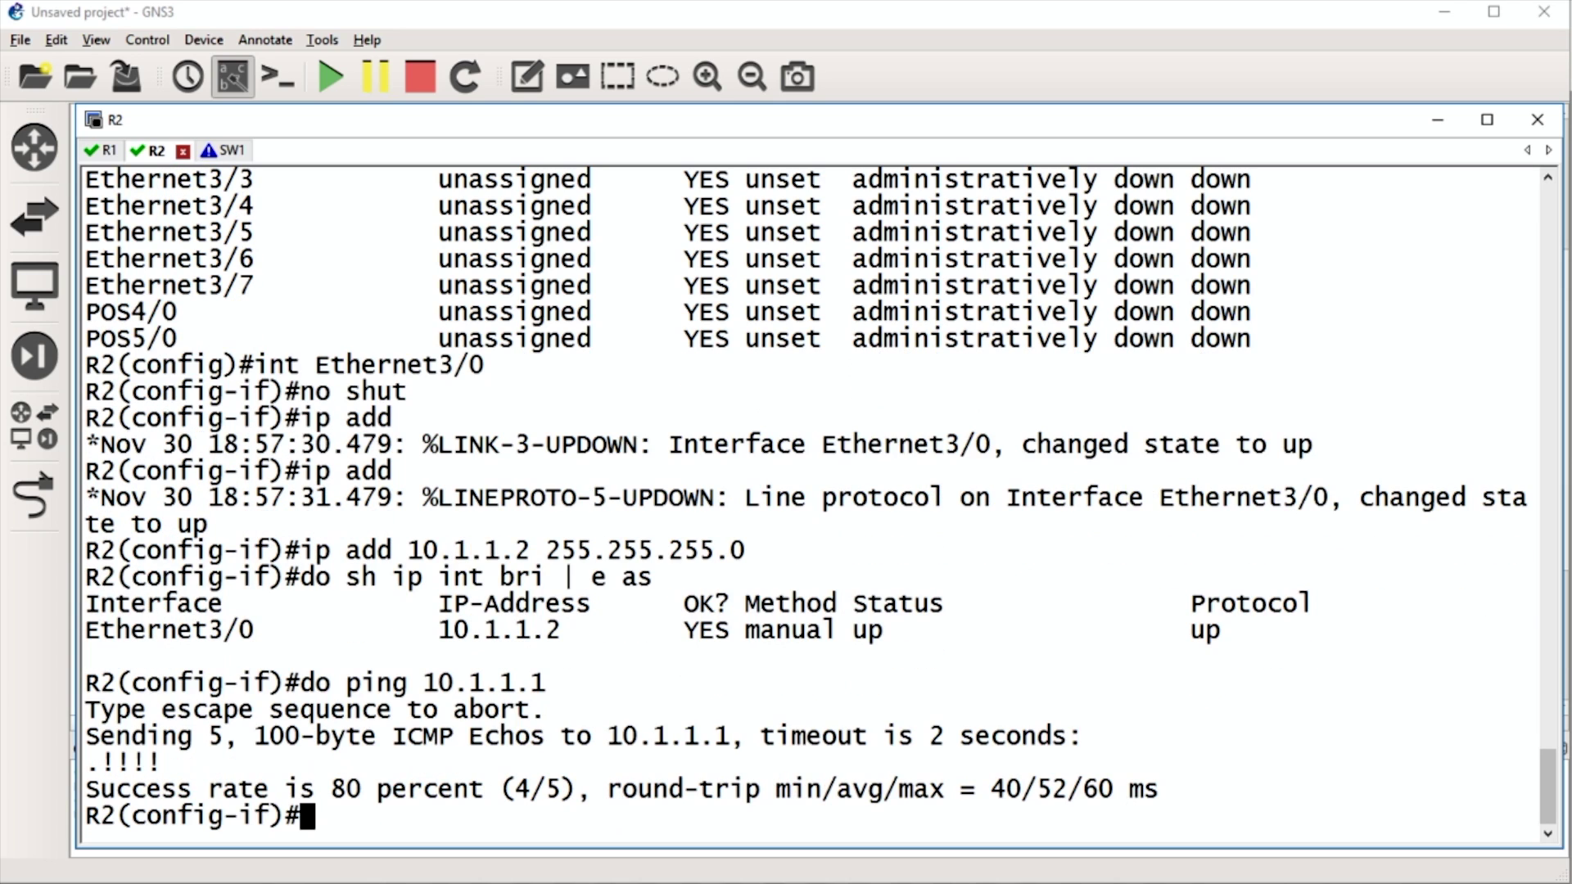
key("Up")
key("Return")
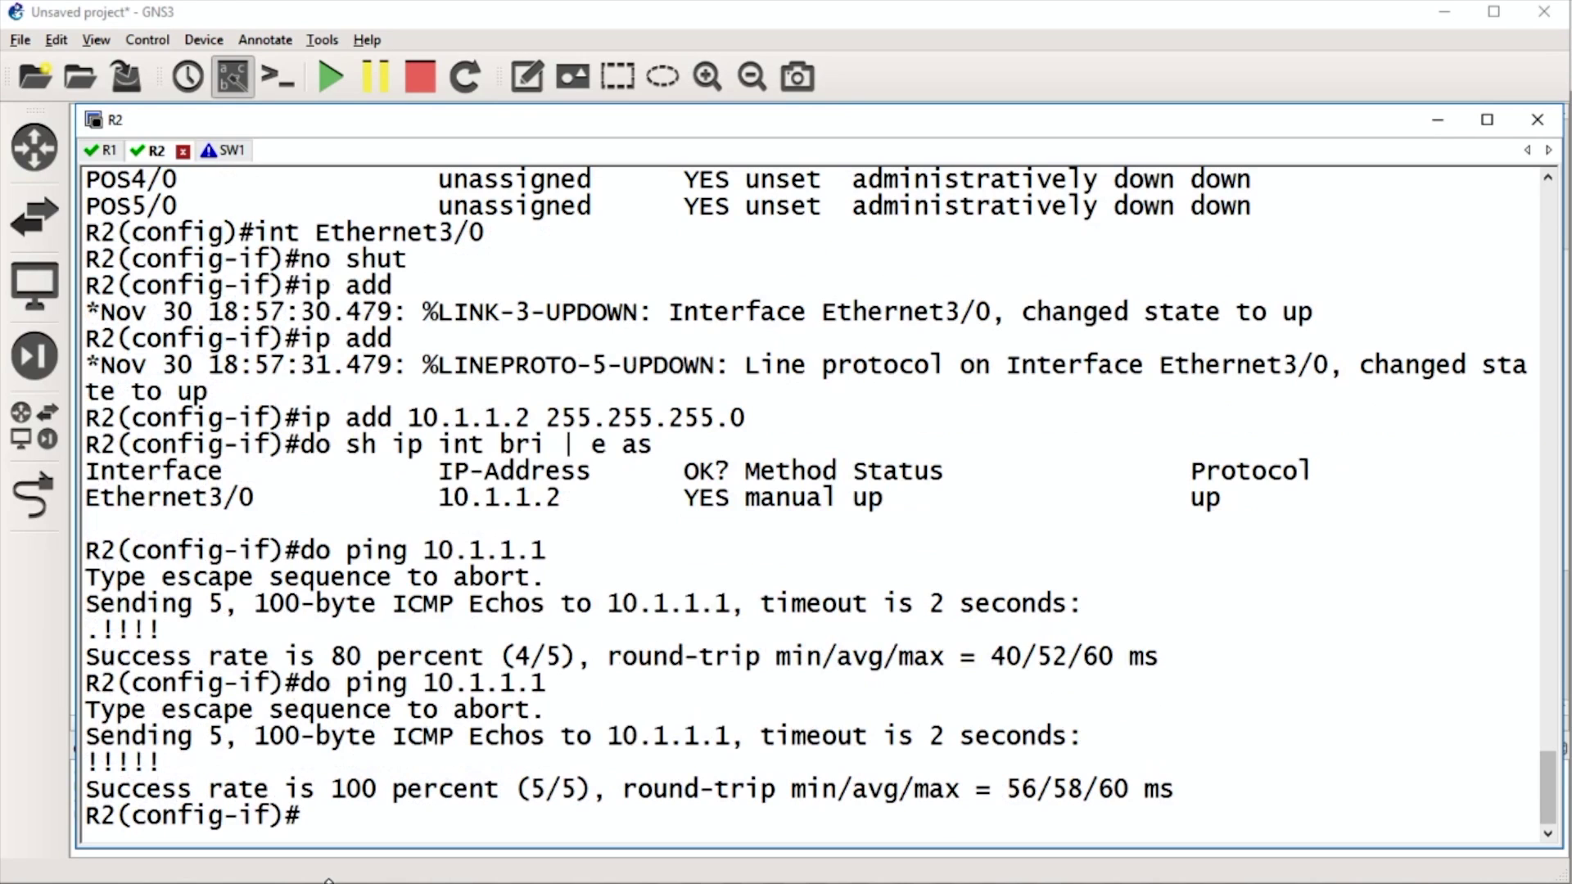
In SW1's console, enter privileged and configuration modes and set the hostname to SW1.
left_click(217, 151)
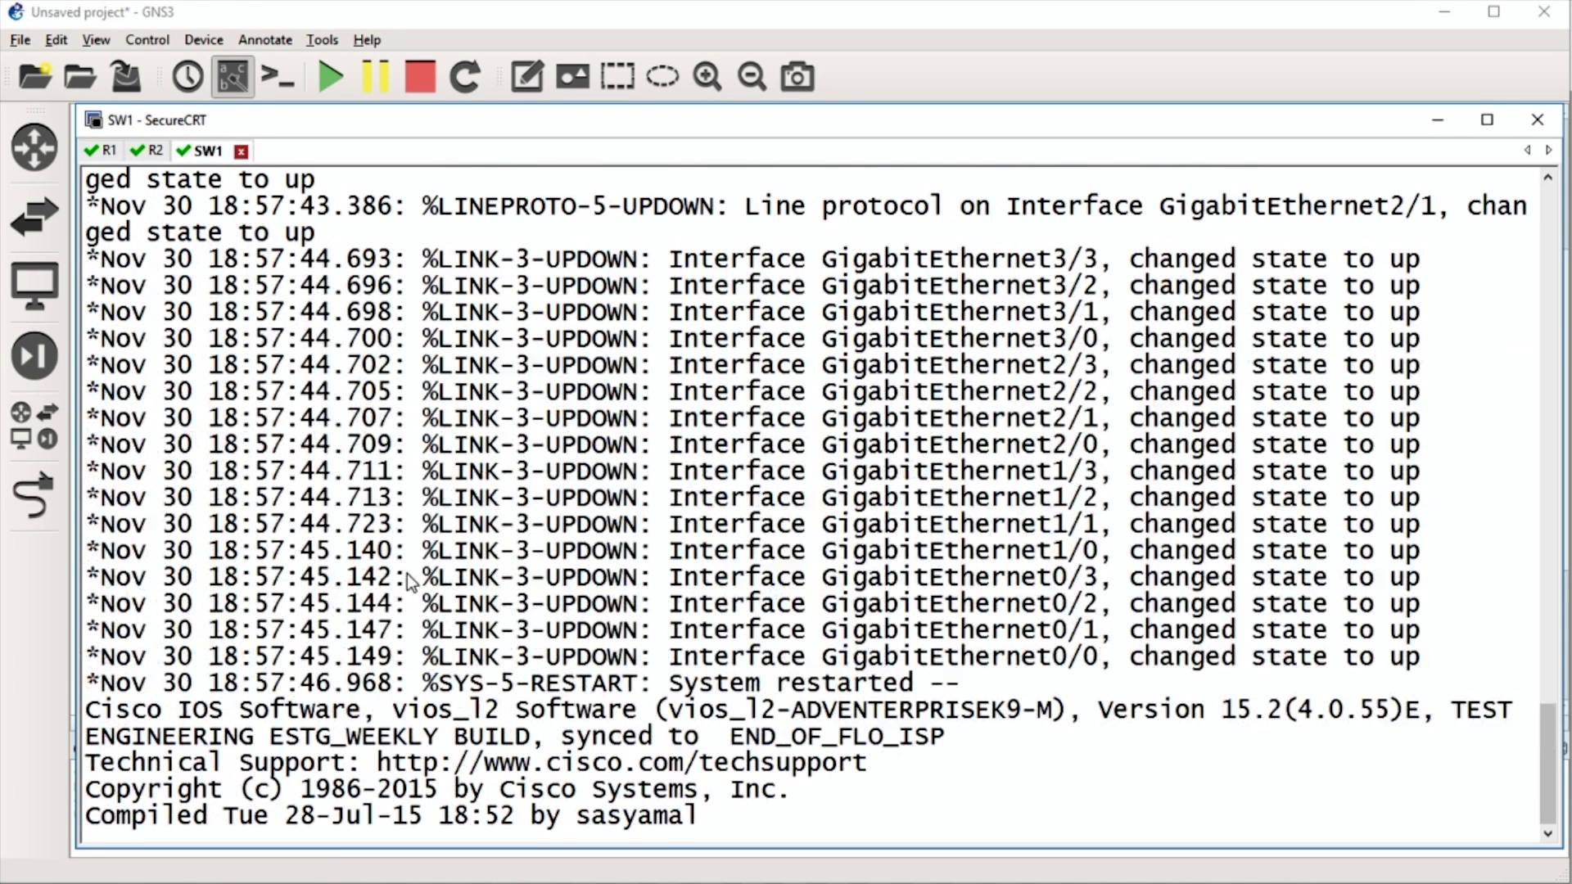
key("Return")
key("Return")
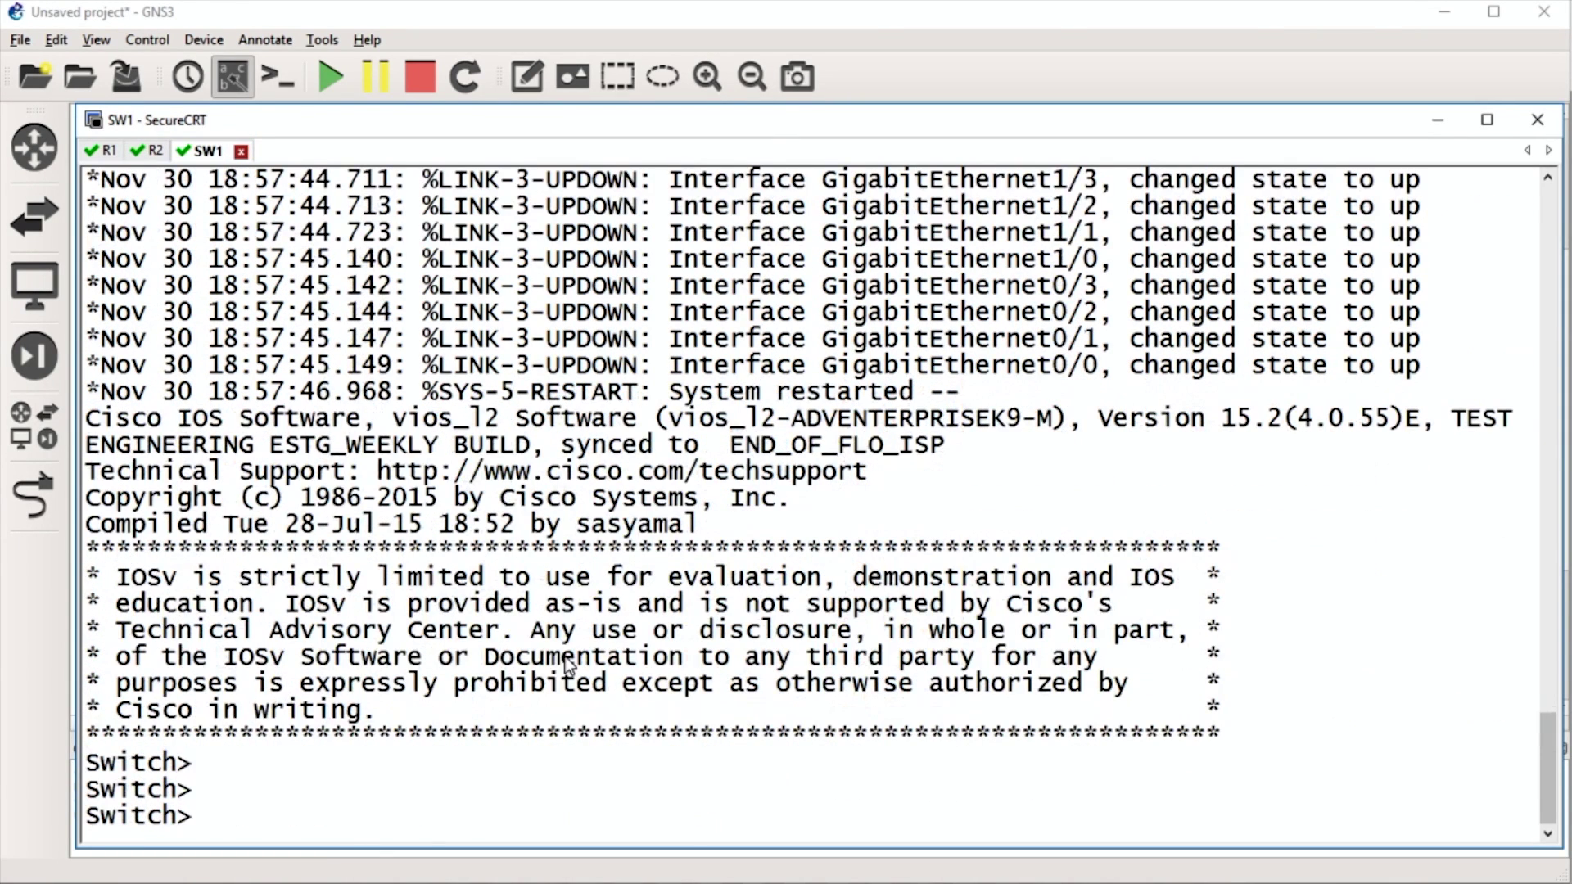
type("en")
key("Return")
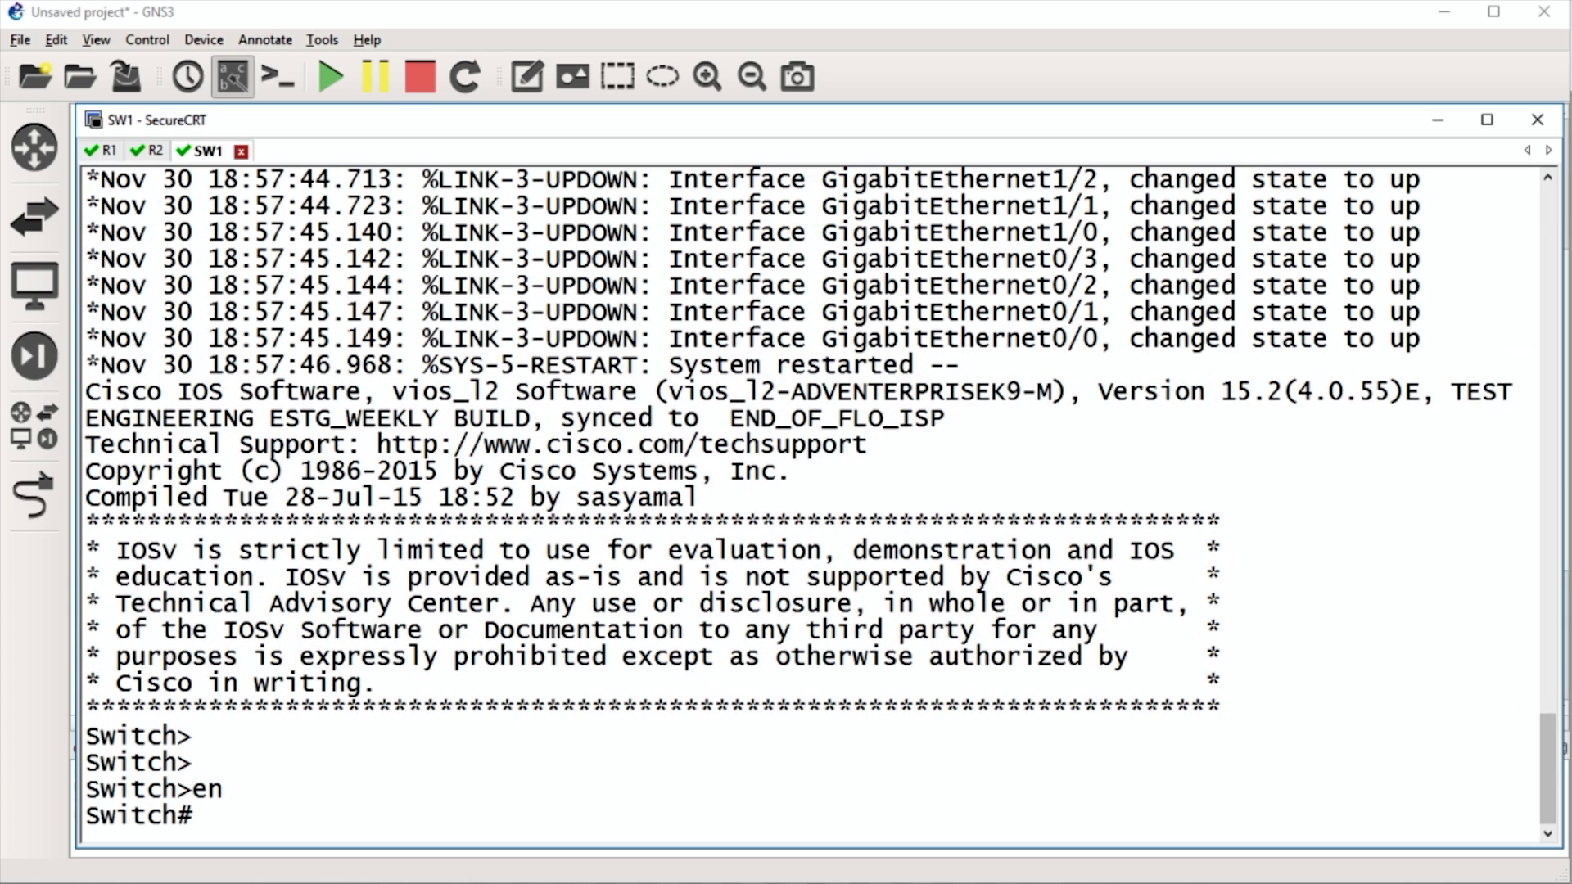
type("conf t")
key("Return")
type("host ")
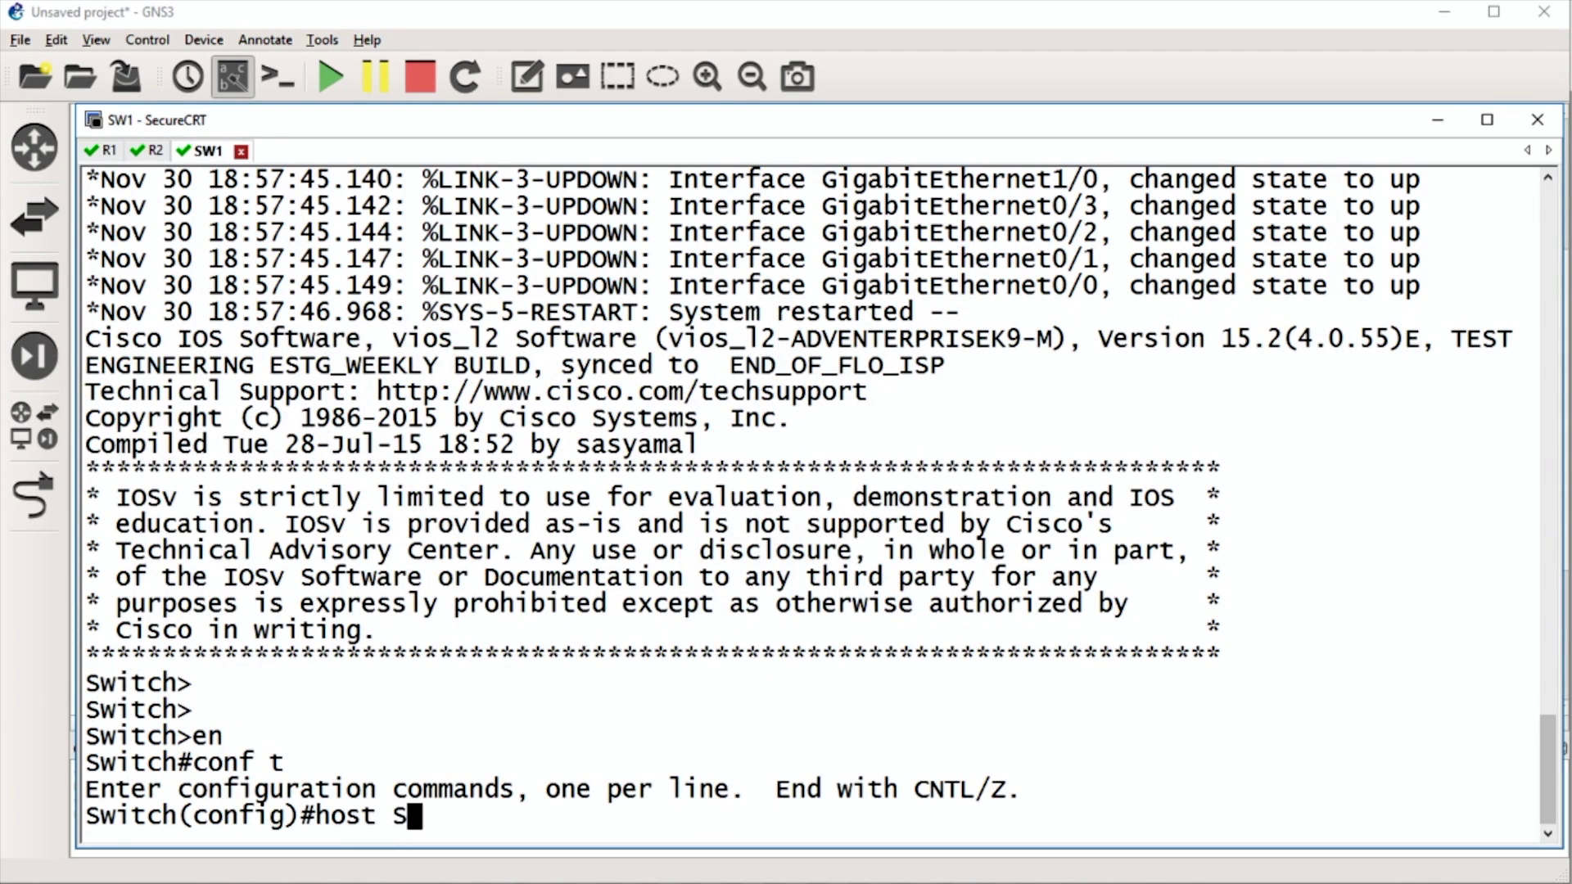
type("SW1")
key("Return")
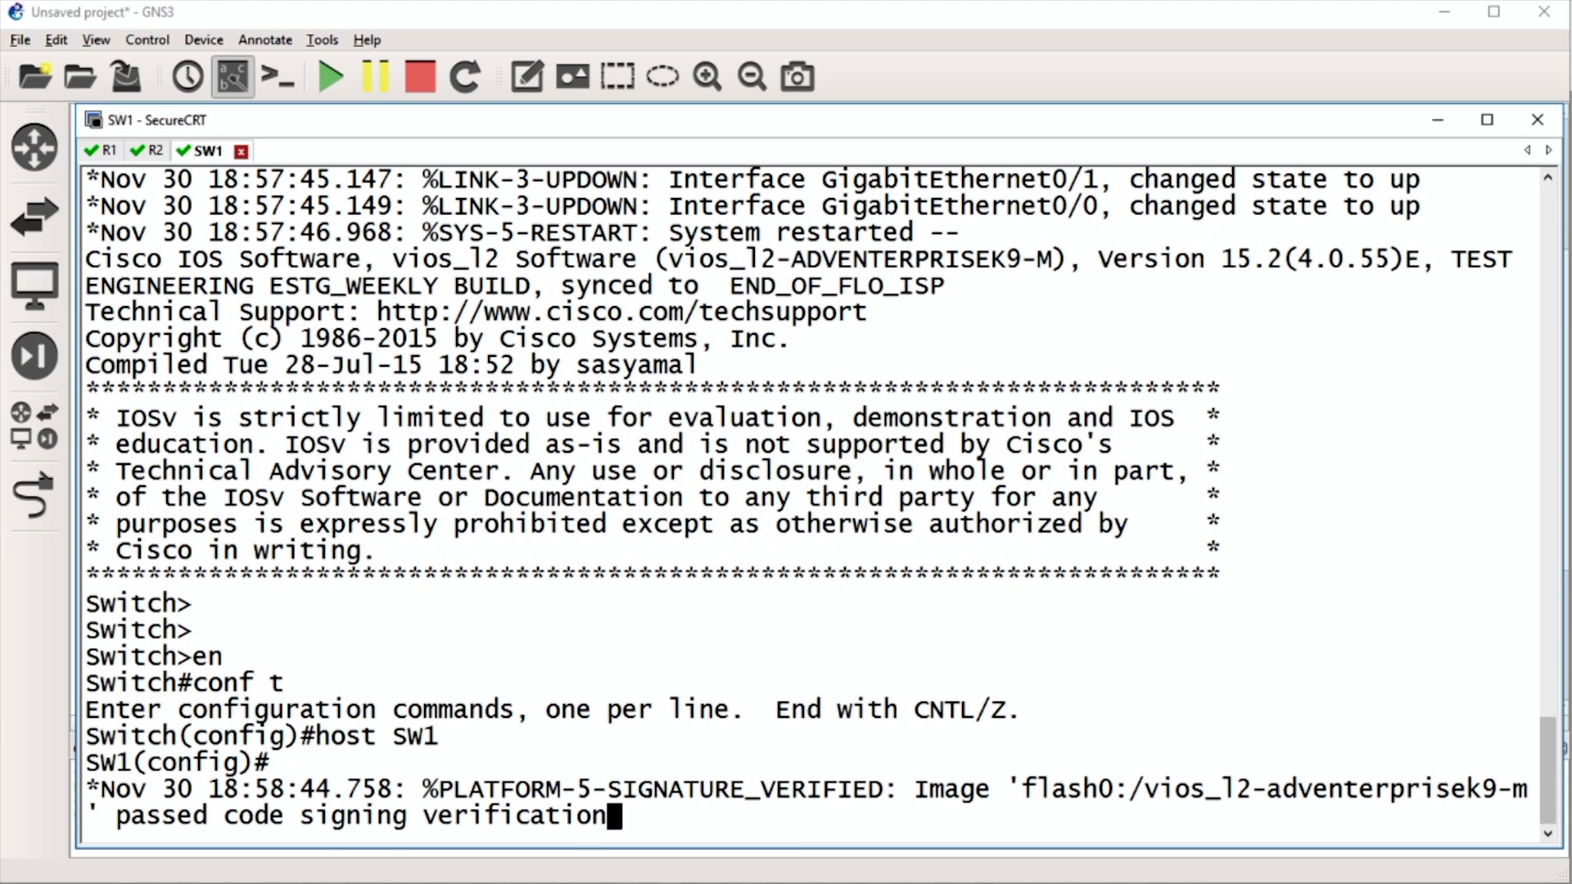
Get a fresh prompt on SW1 and examine the code-signing log message about its image.
key("Return")
key("Return")
key("Return")
key("Return")
left_click_drag(608, 709, 147, 683)
left_click(701, 711)
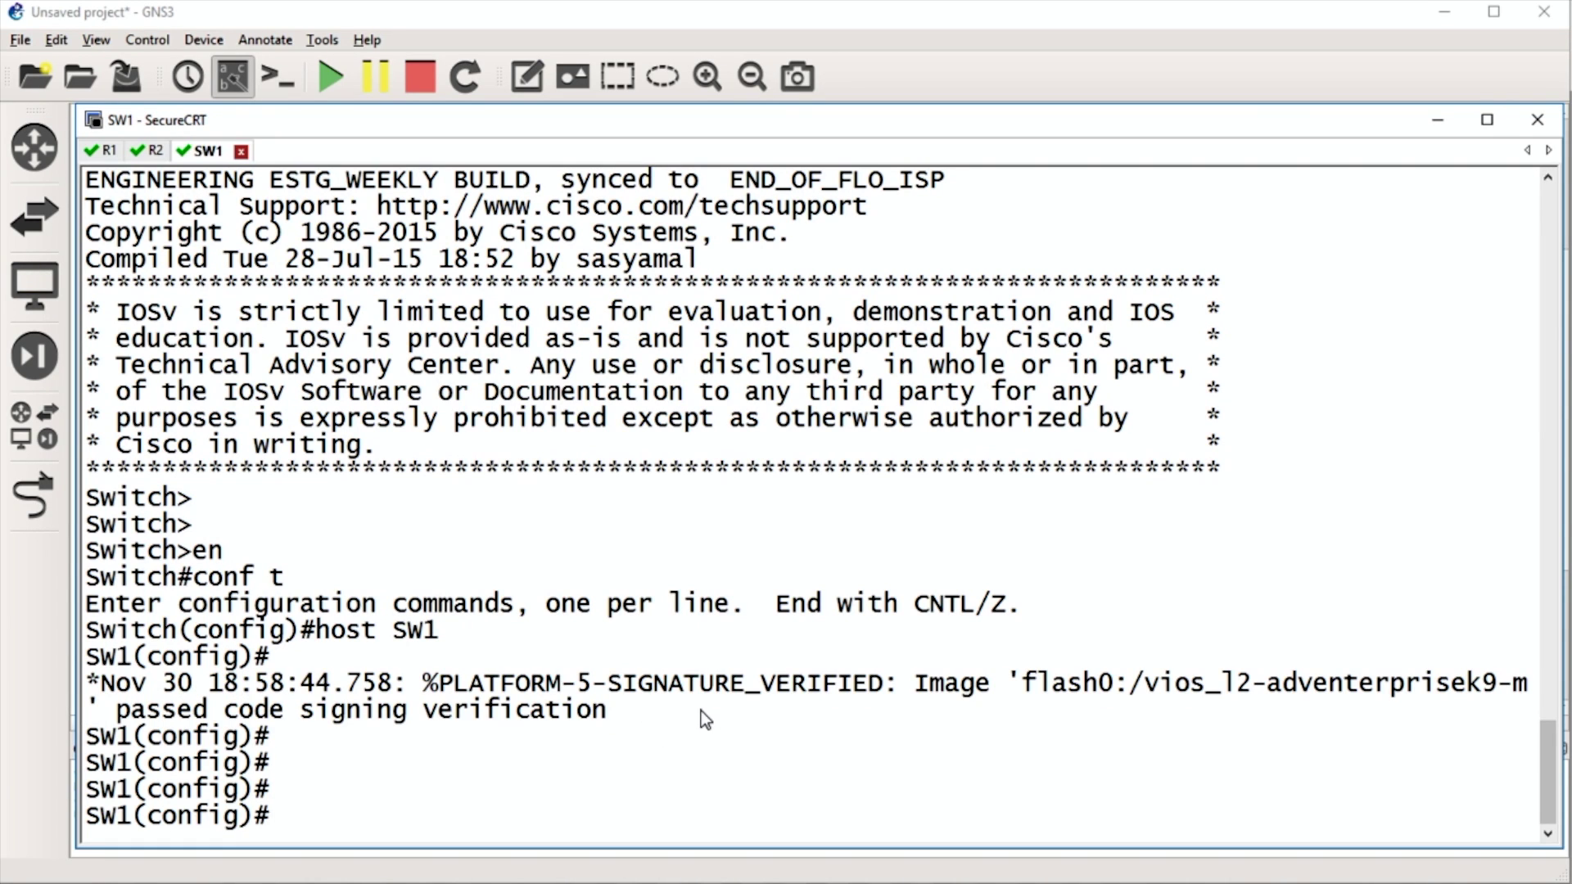
Create VLAN 15 on SW1, name it GNS3, and exit VLAN configuration mode.
type("vlan 15")
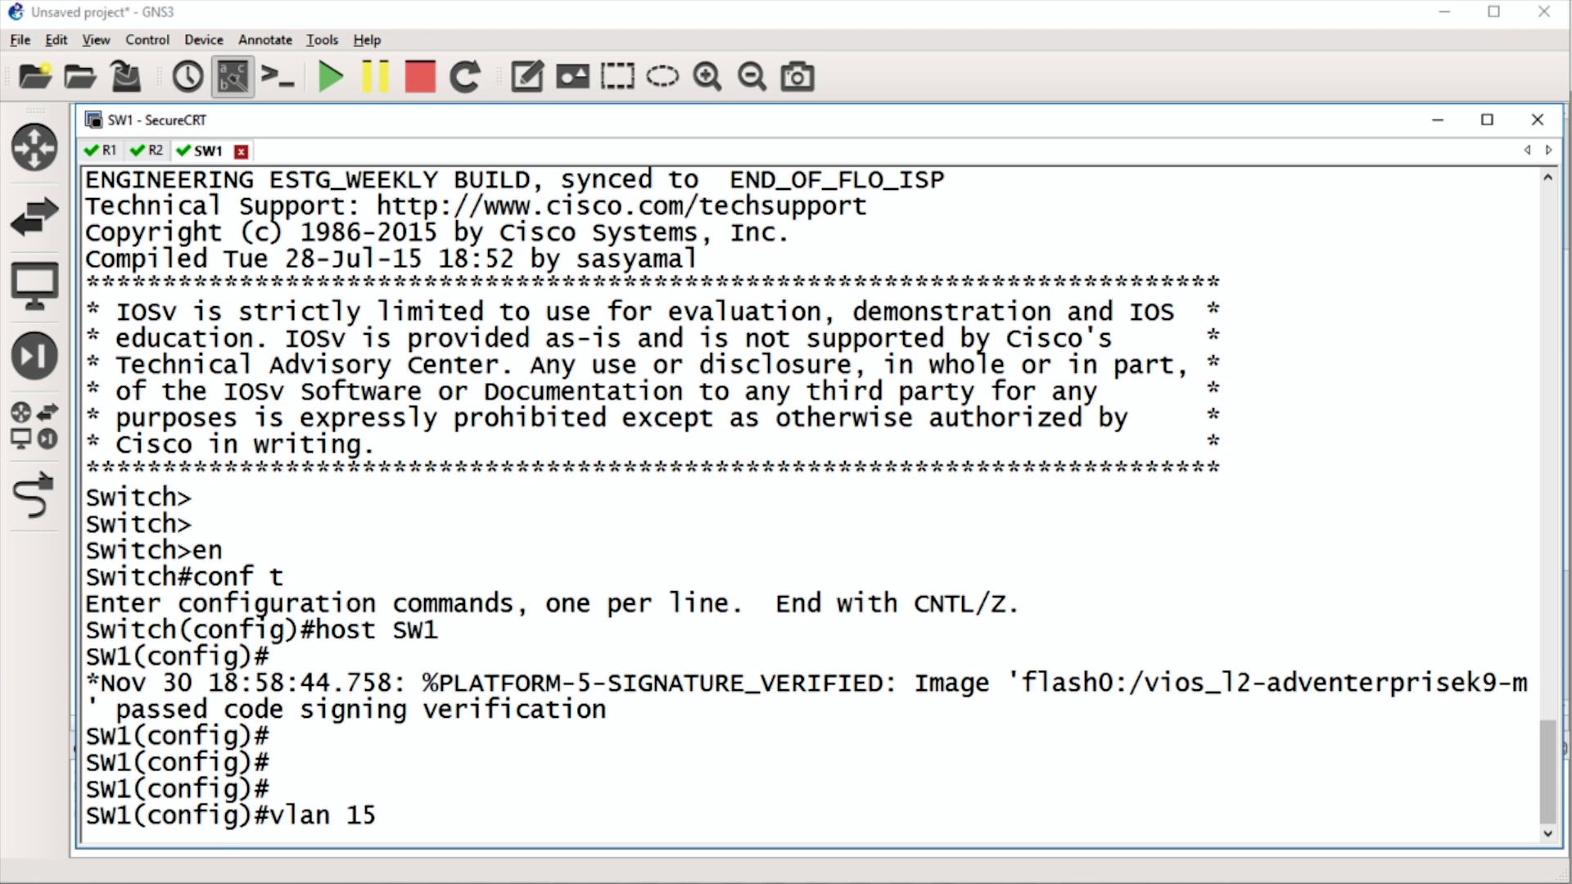
key("Return")
type("name ")
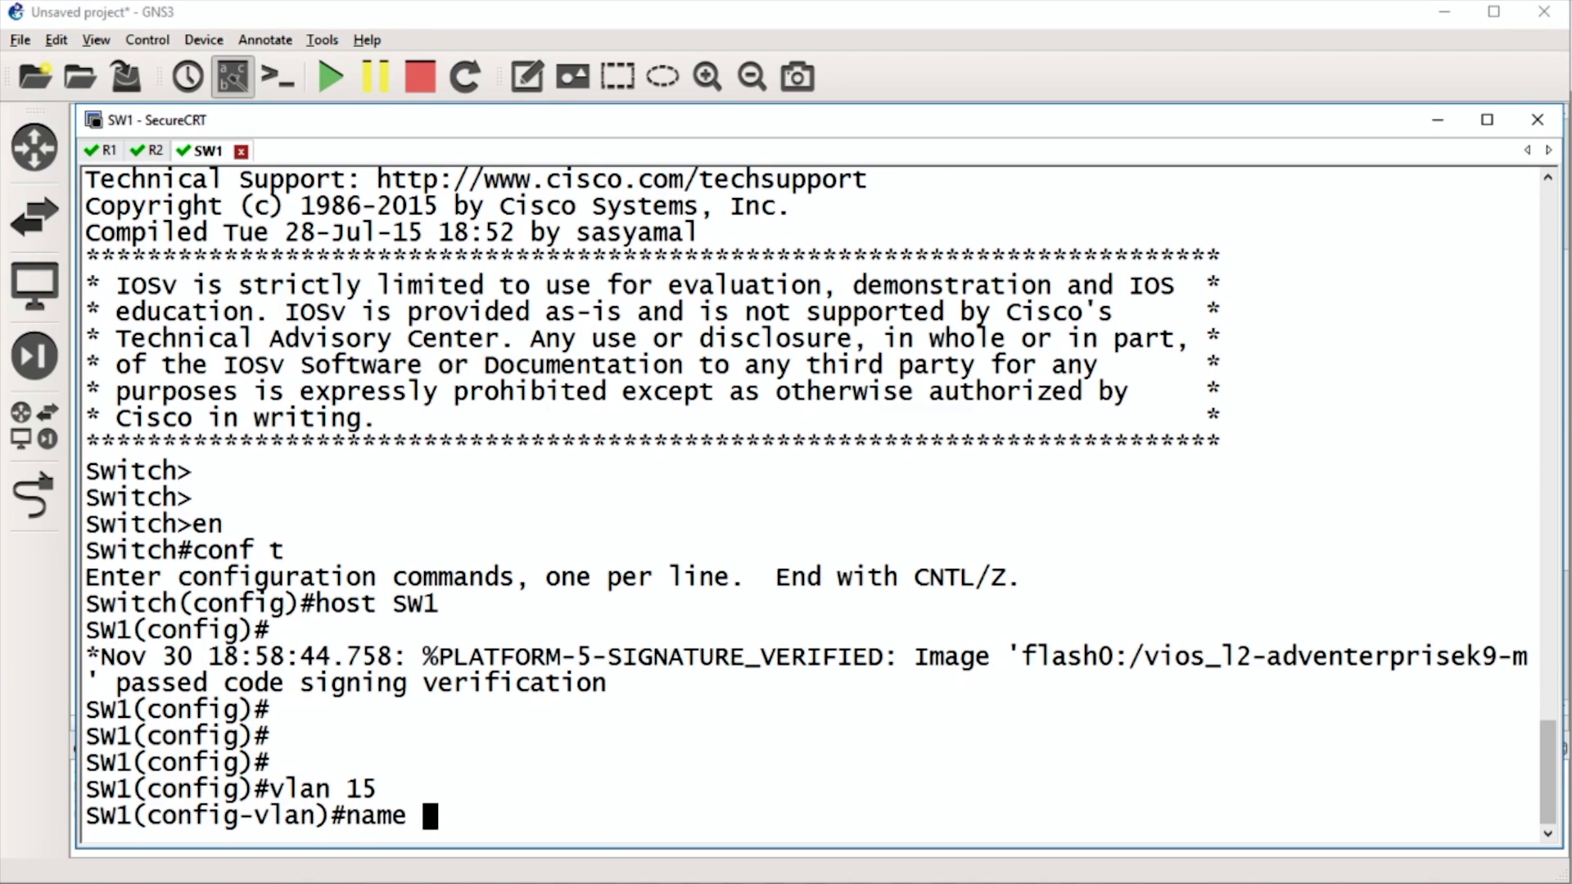
type("GNS3")
key("Return")
type("exit")
key("Return")
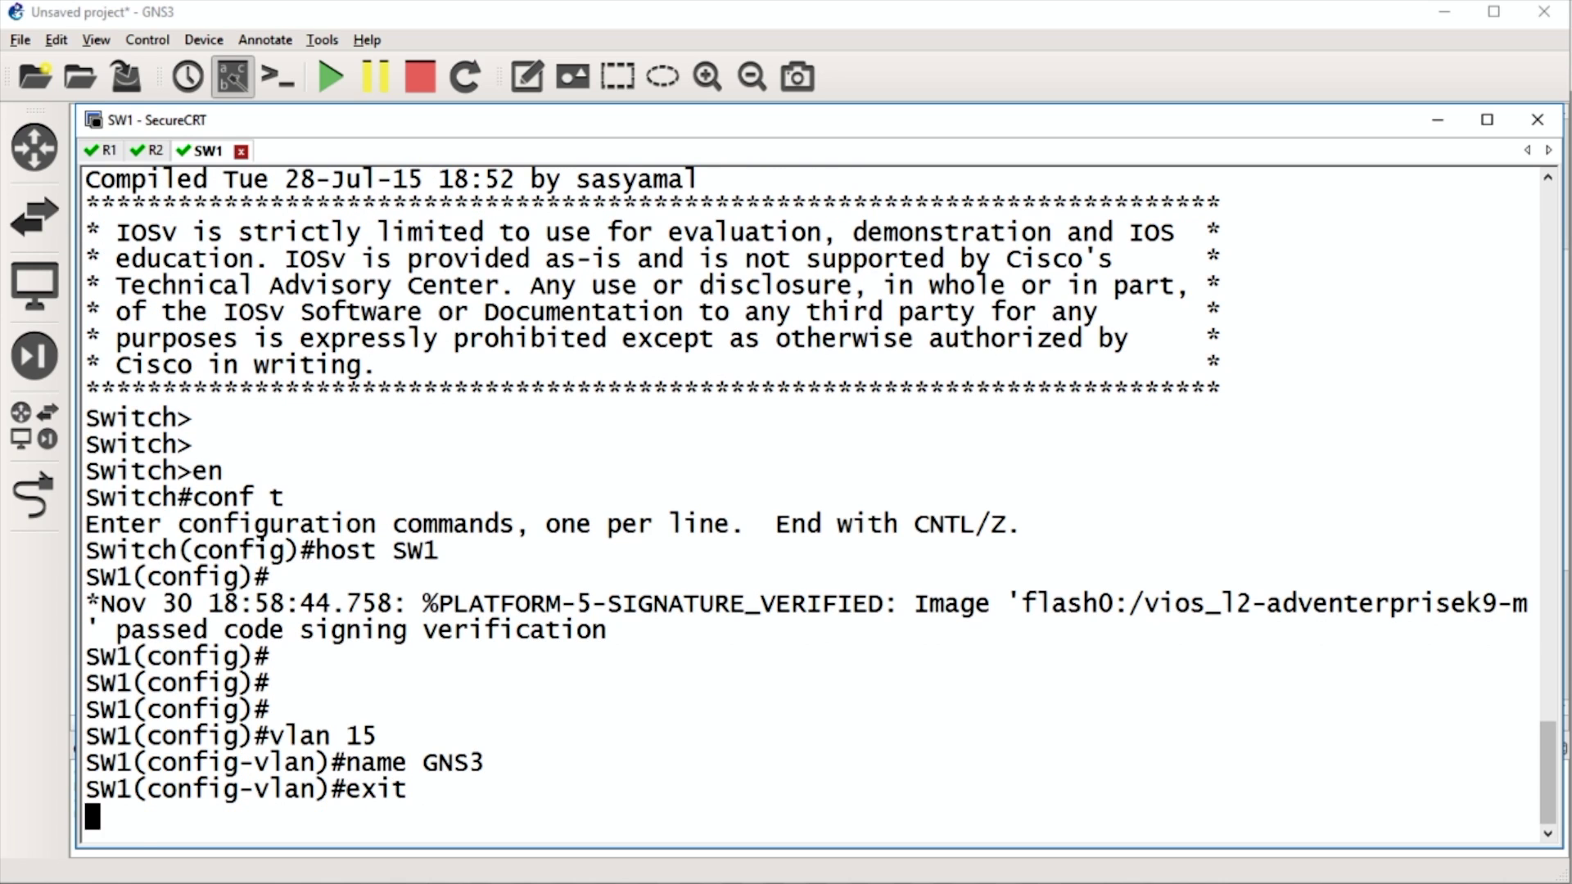
Run "do sh vlan bri" on SW1 and examine the VLAN 15 entry.
type("dosh")
key("BackSpace")
key("BackSpace")
type("sh vlan bri")
key("Return")
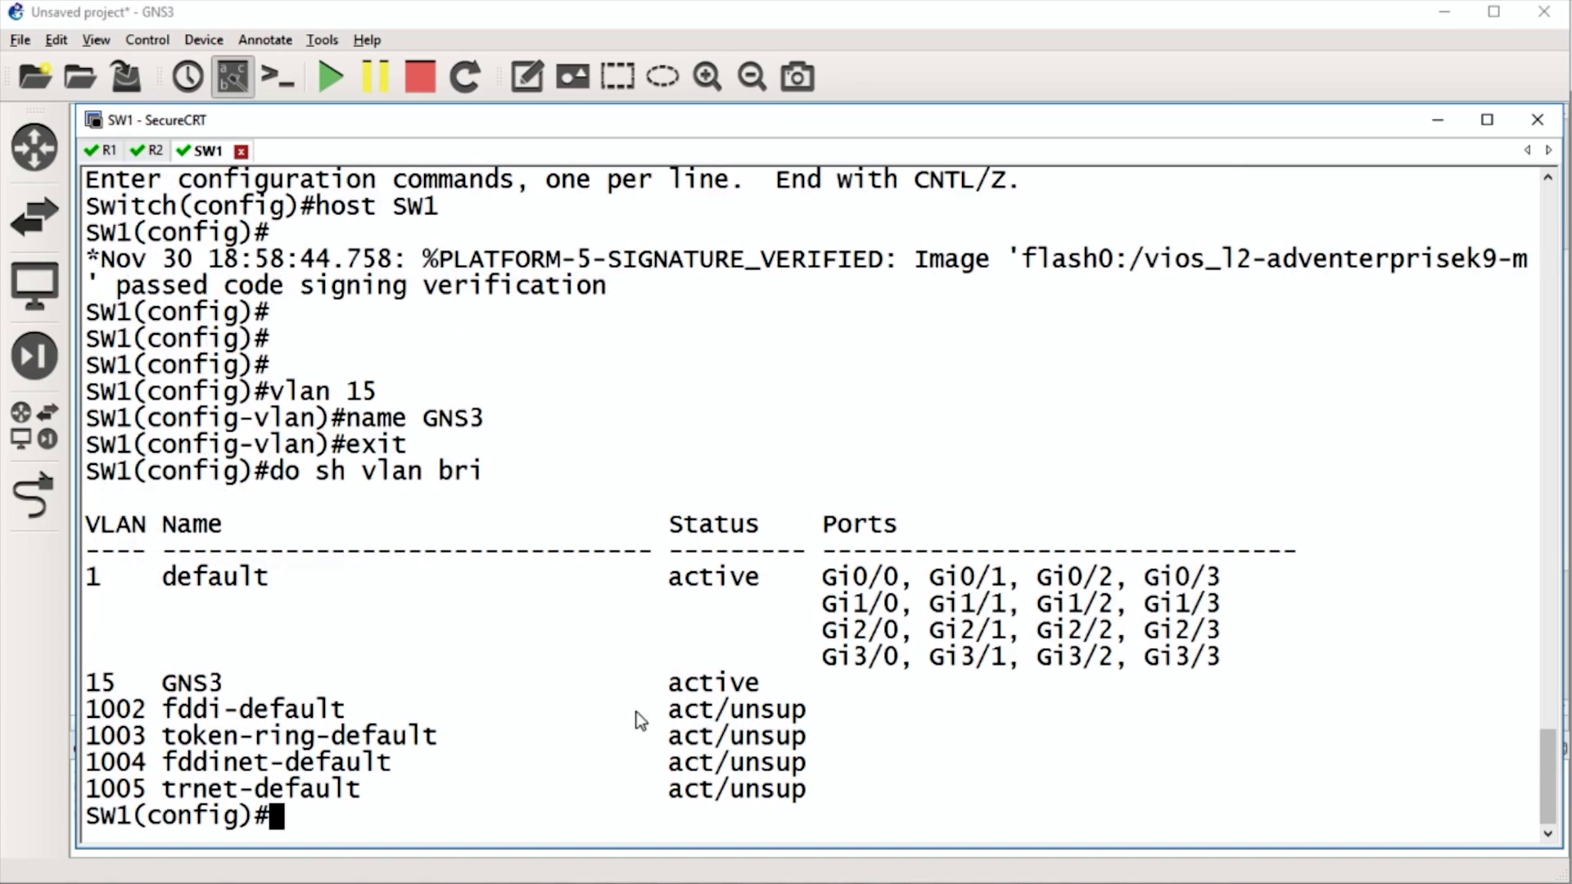
left_click_drag(102, 679, 871, 684)
left_click(905, 688)
In R2's console, leave interface configuration and set up "router eigrp 1" with "net 0.0.0.0".
left_click(149, 152)
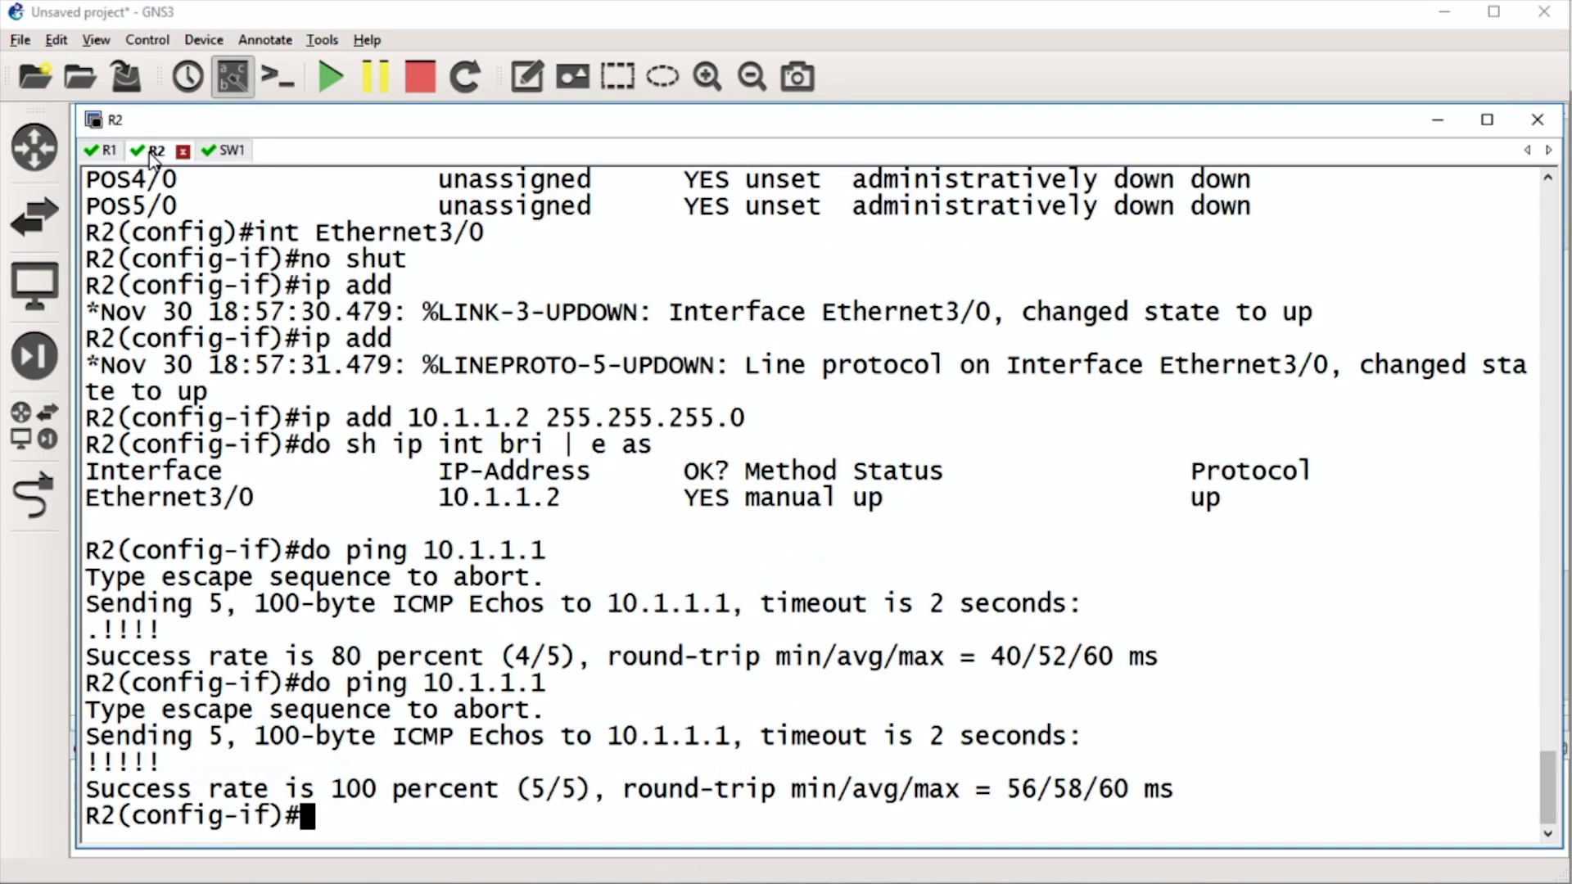
type("exit")
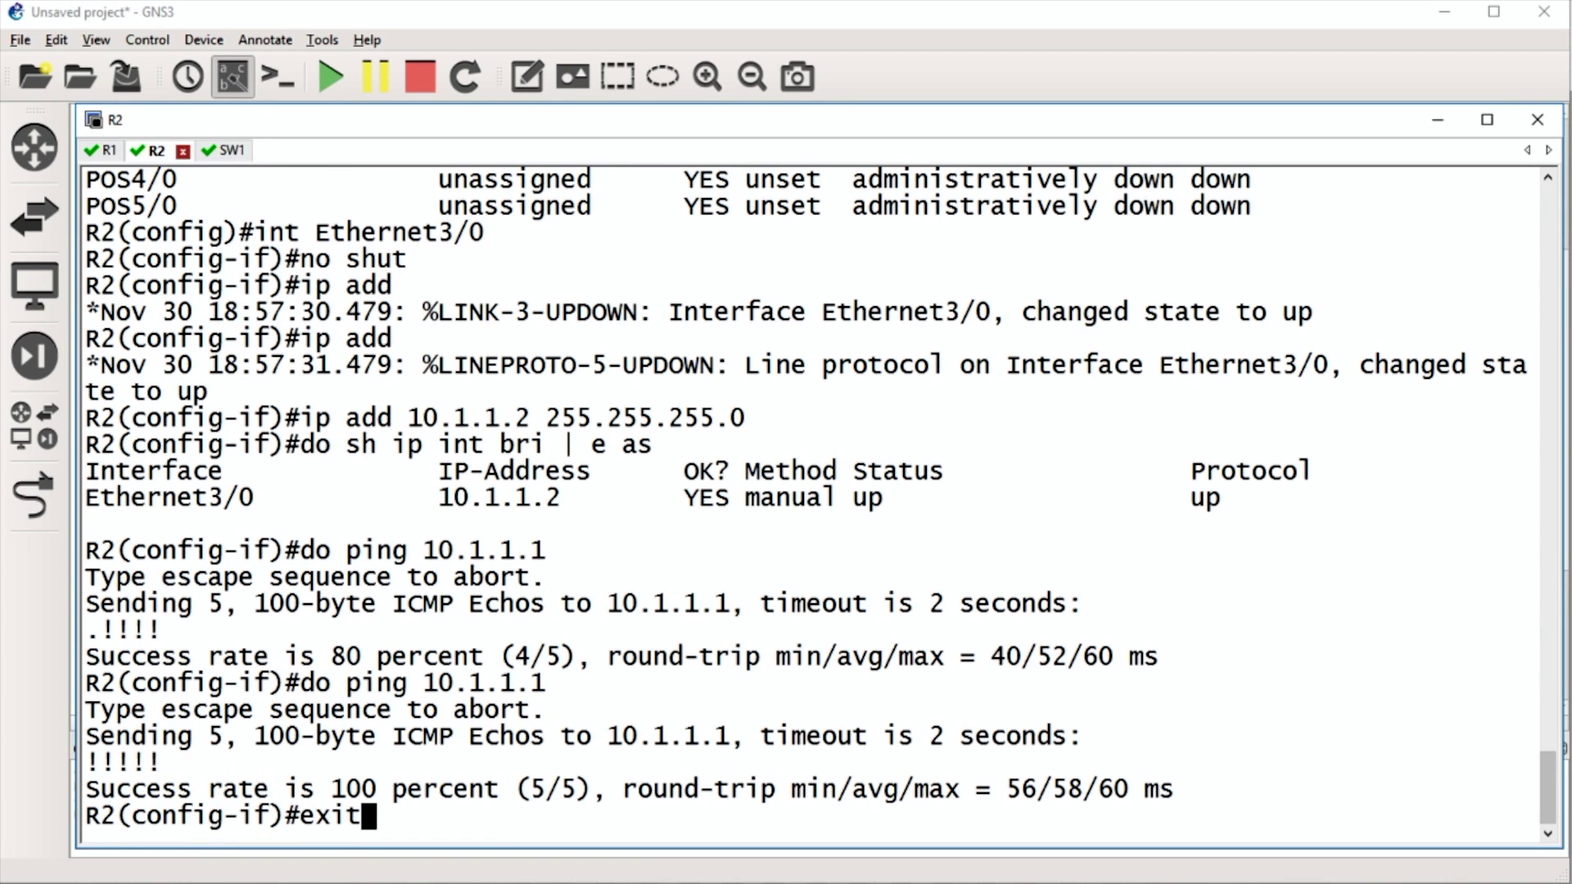
key("Return")
type("router eigrp 1")
key("Return")
type("net 0.0.0.0")
key("Return")
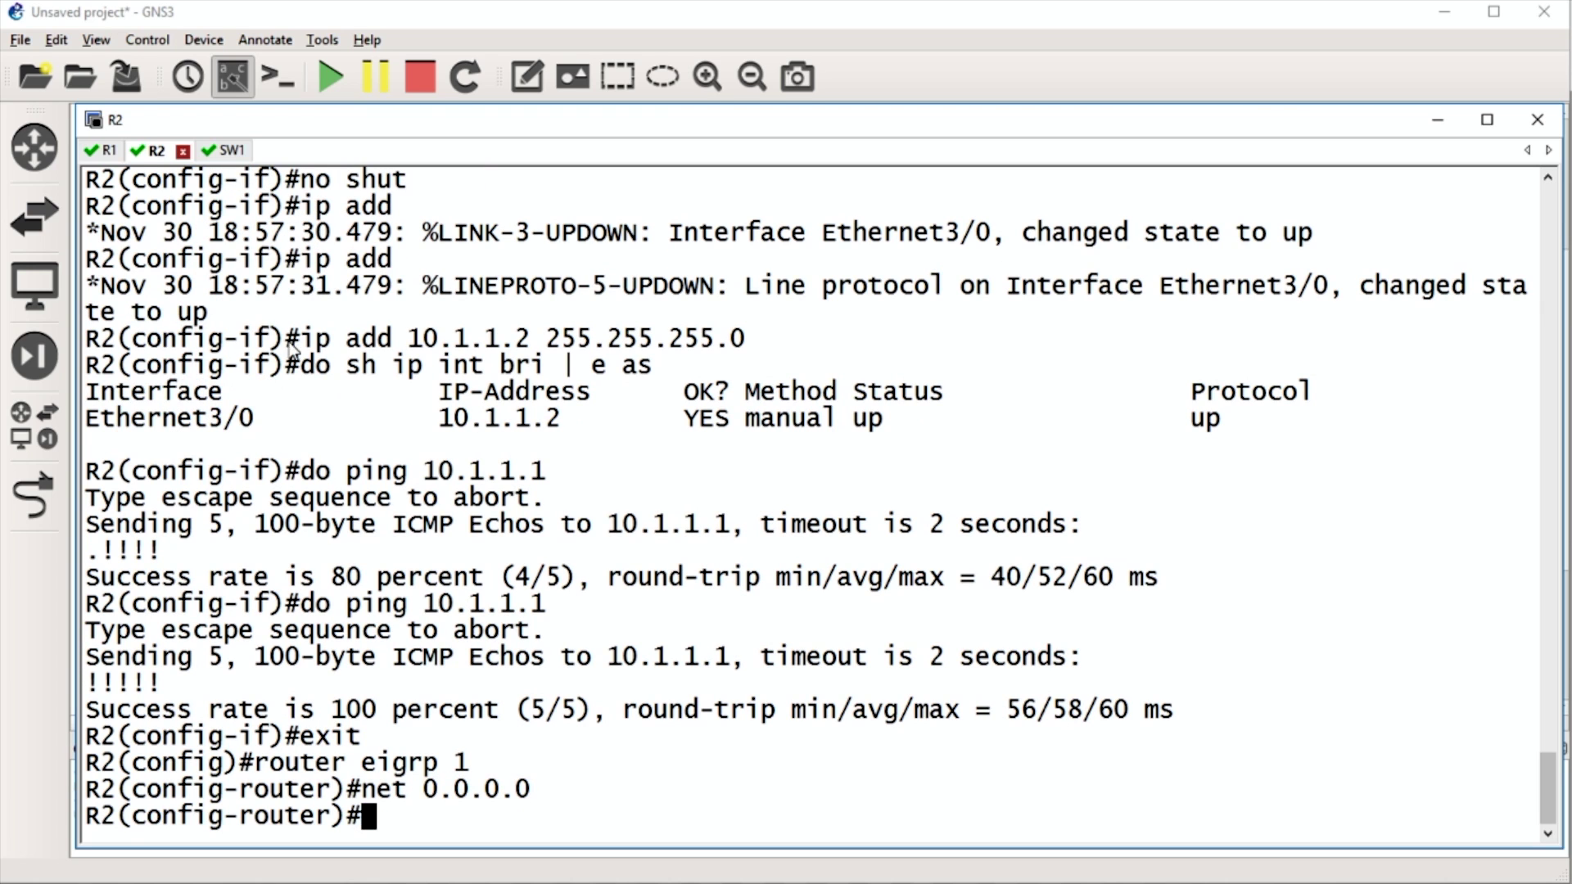
Quit the paged version output in R1's console and set up "router eigrp 1" with "net 0.0.0.0".
left_click(97, 151)
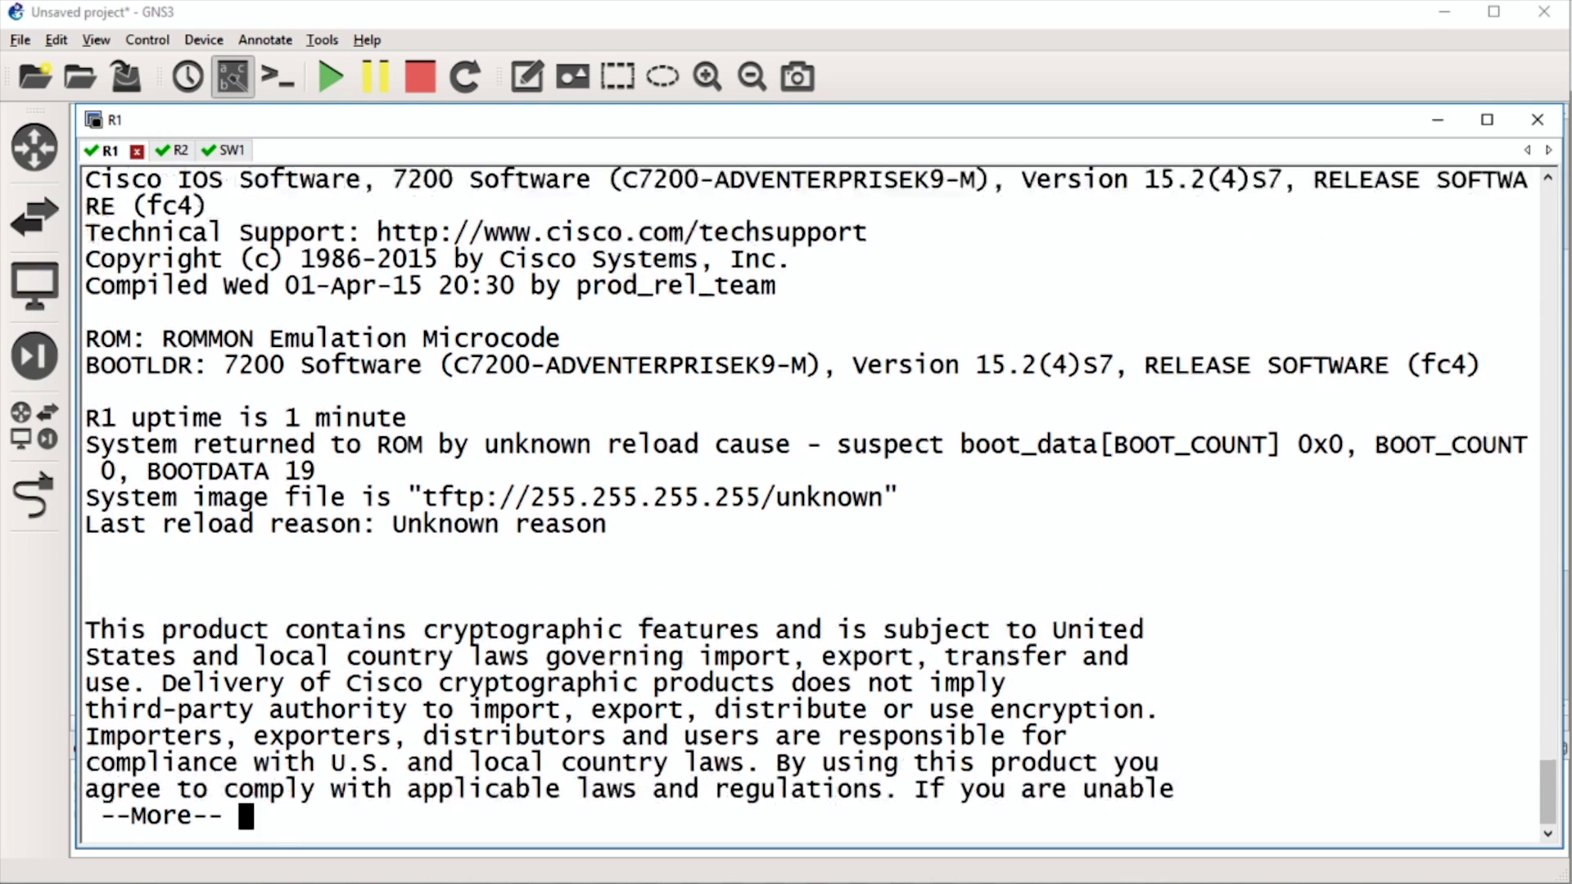
key("Return")
type("qouter eigrp")
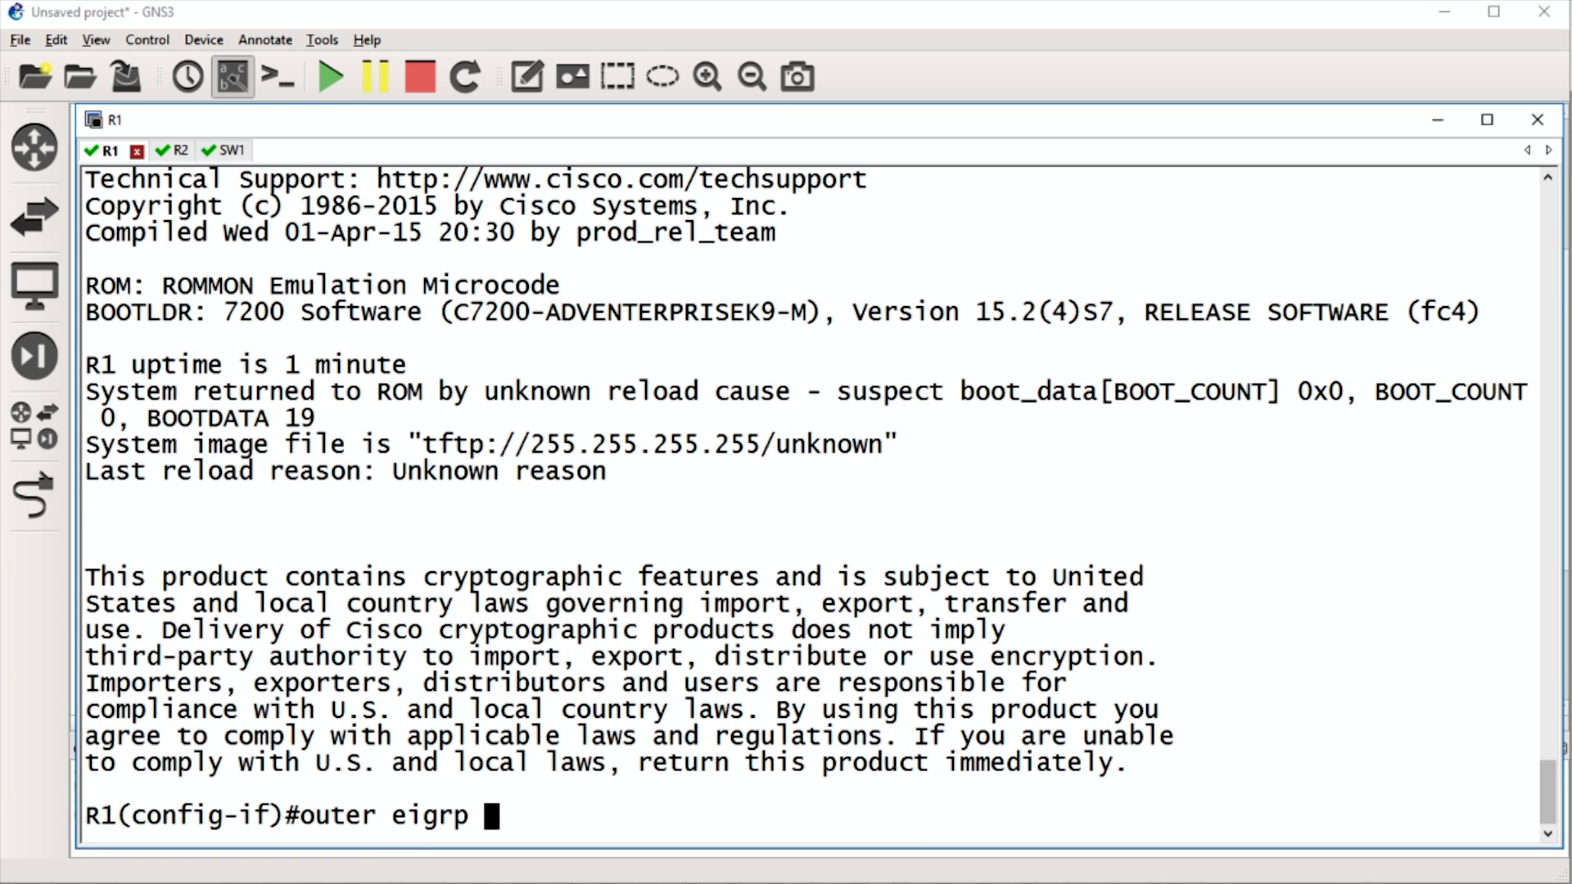
key("Return")
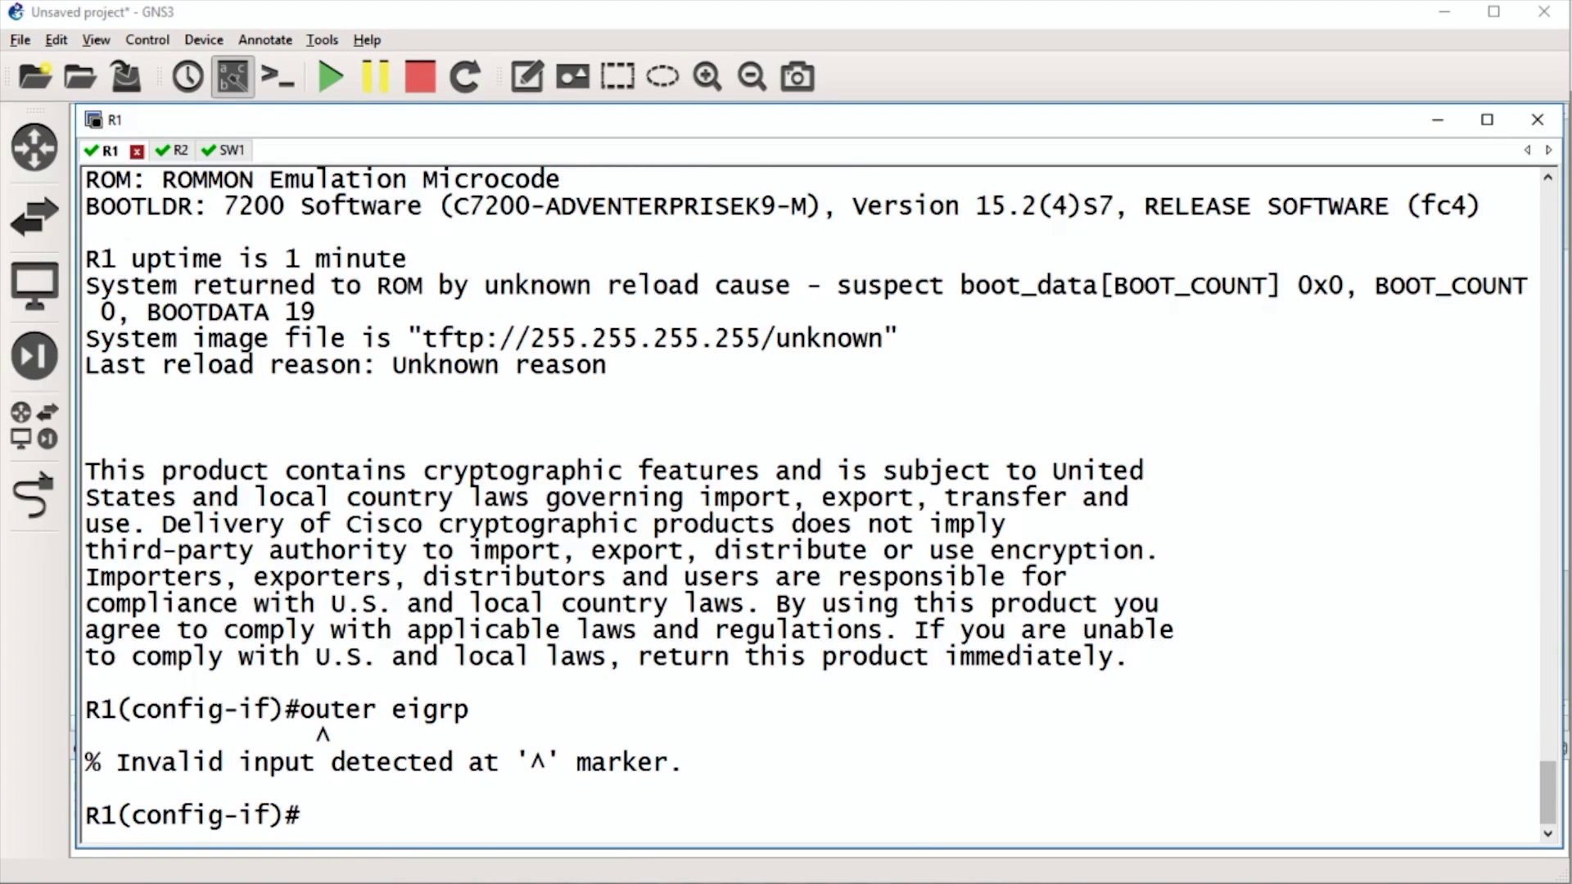
type("router eigrp 1")
key("Return")
type("net 0.0.0.0")
key("Return")
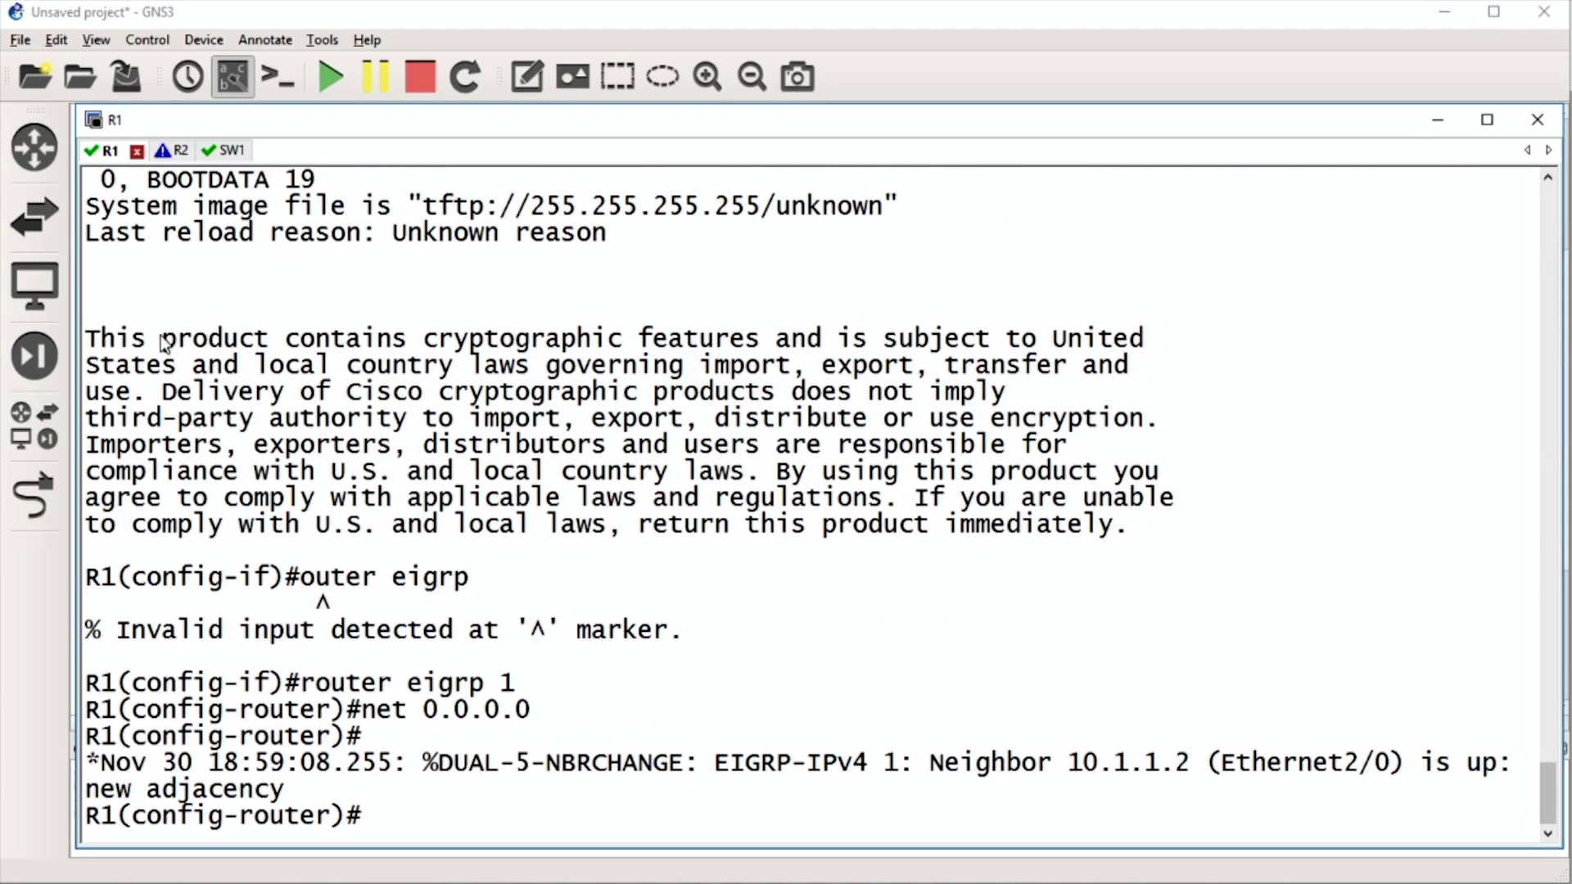
In R1's console, enter configuration for interface lo0 and assign it the address 1.1.1.1 255.255.255.255.
type("int lo1")
key("BackSpace")
type("0")
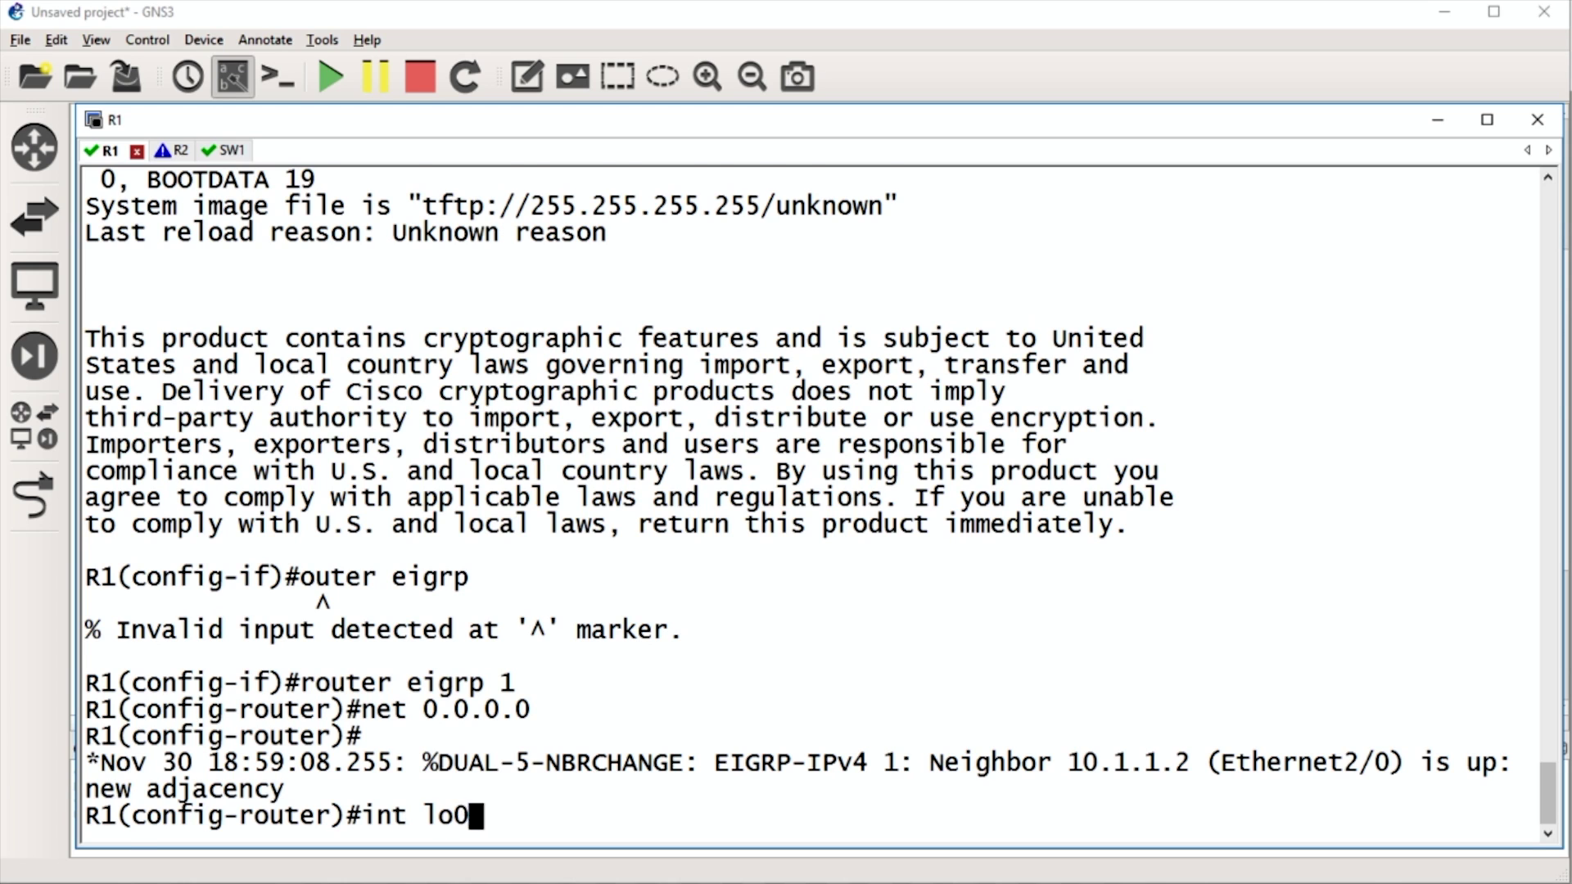
key("Return")
type("ip ad 1.1.1.11")
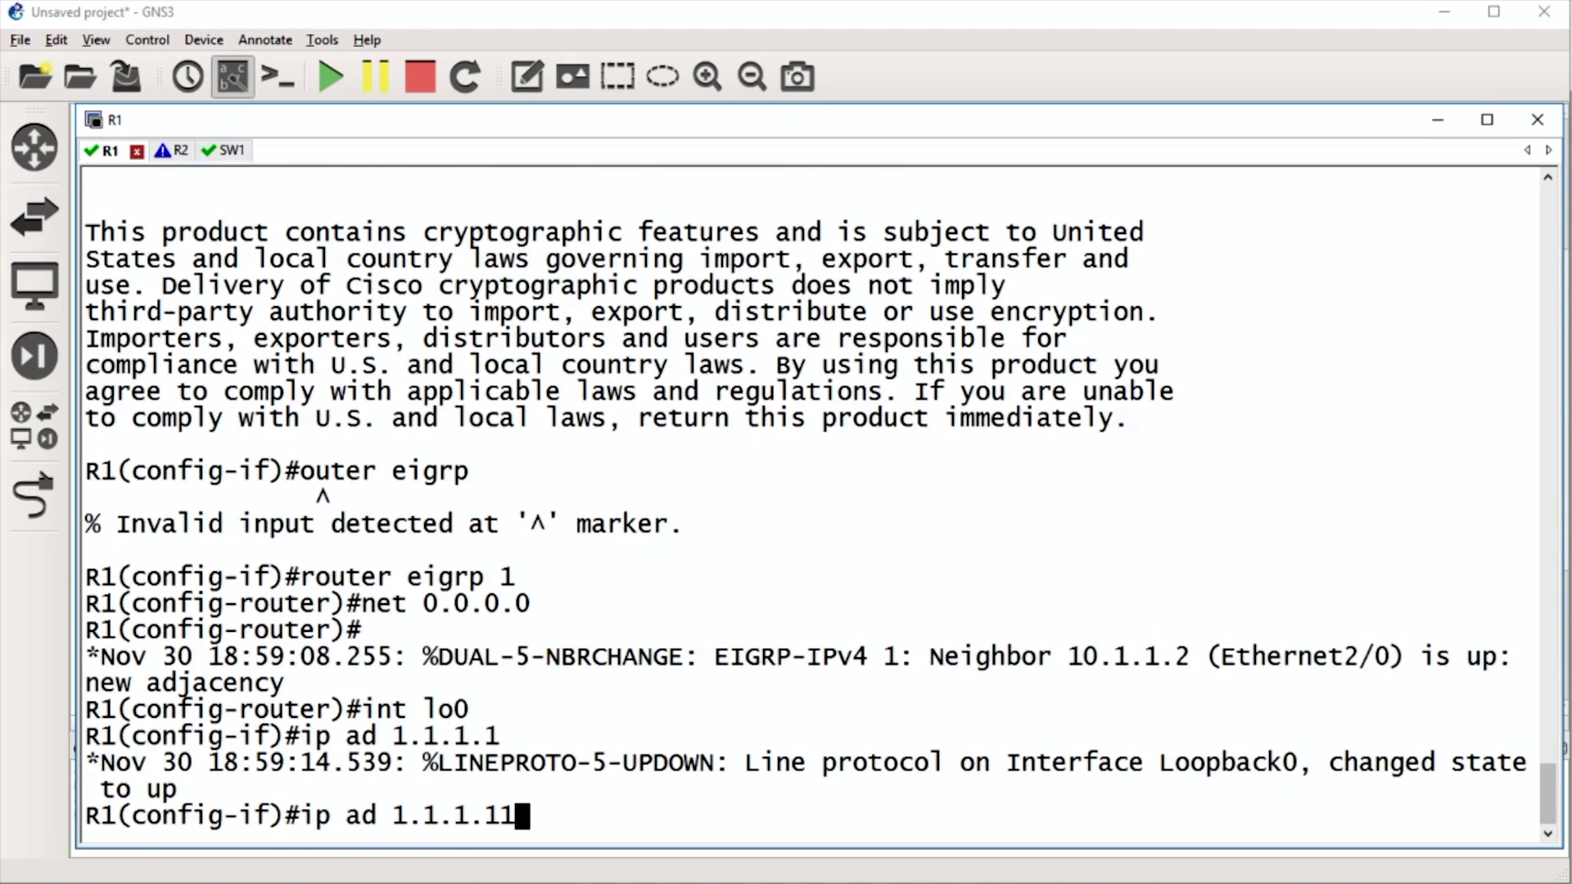
key("Left")
key("Left")
key("Left")
key("Left")
key("Left")
key("Left")
key("Left")
key("Left")
type("d")
key("Right")
key("Right")
key("Right")
key("Right")
key("Right")
key("Right")
key("Right")
key("Right")
key("Right")
type(".")
key("Right")
key("BackSpace")
key("BackSpace")
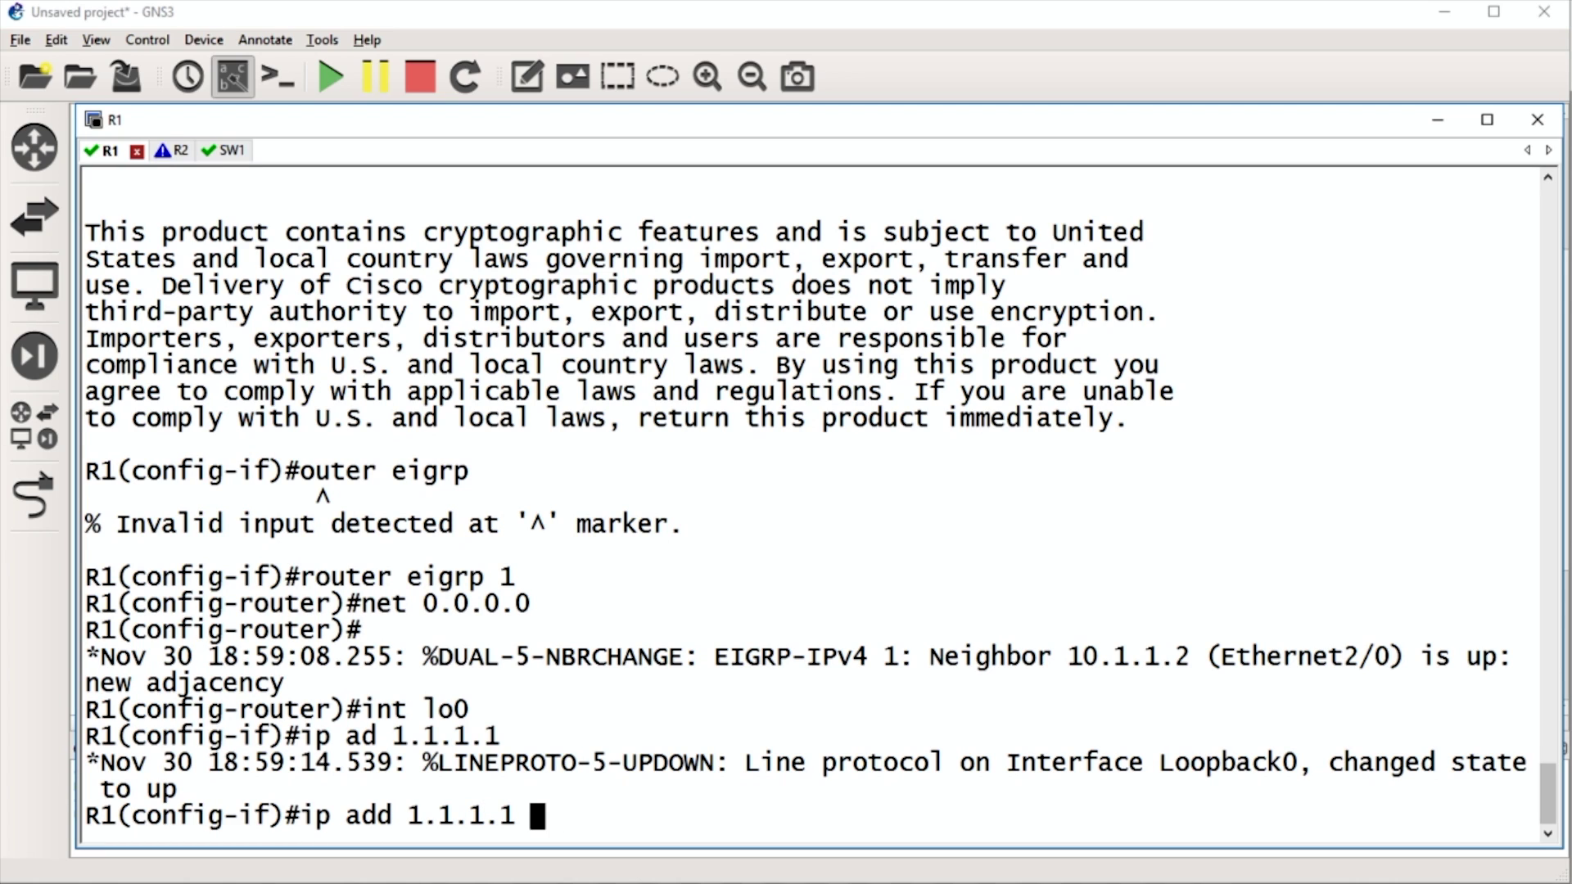
type("255.255.255.255")
key("Return")
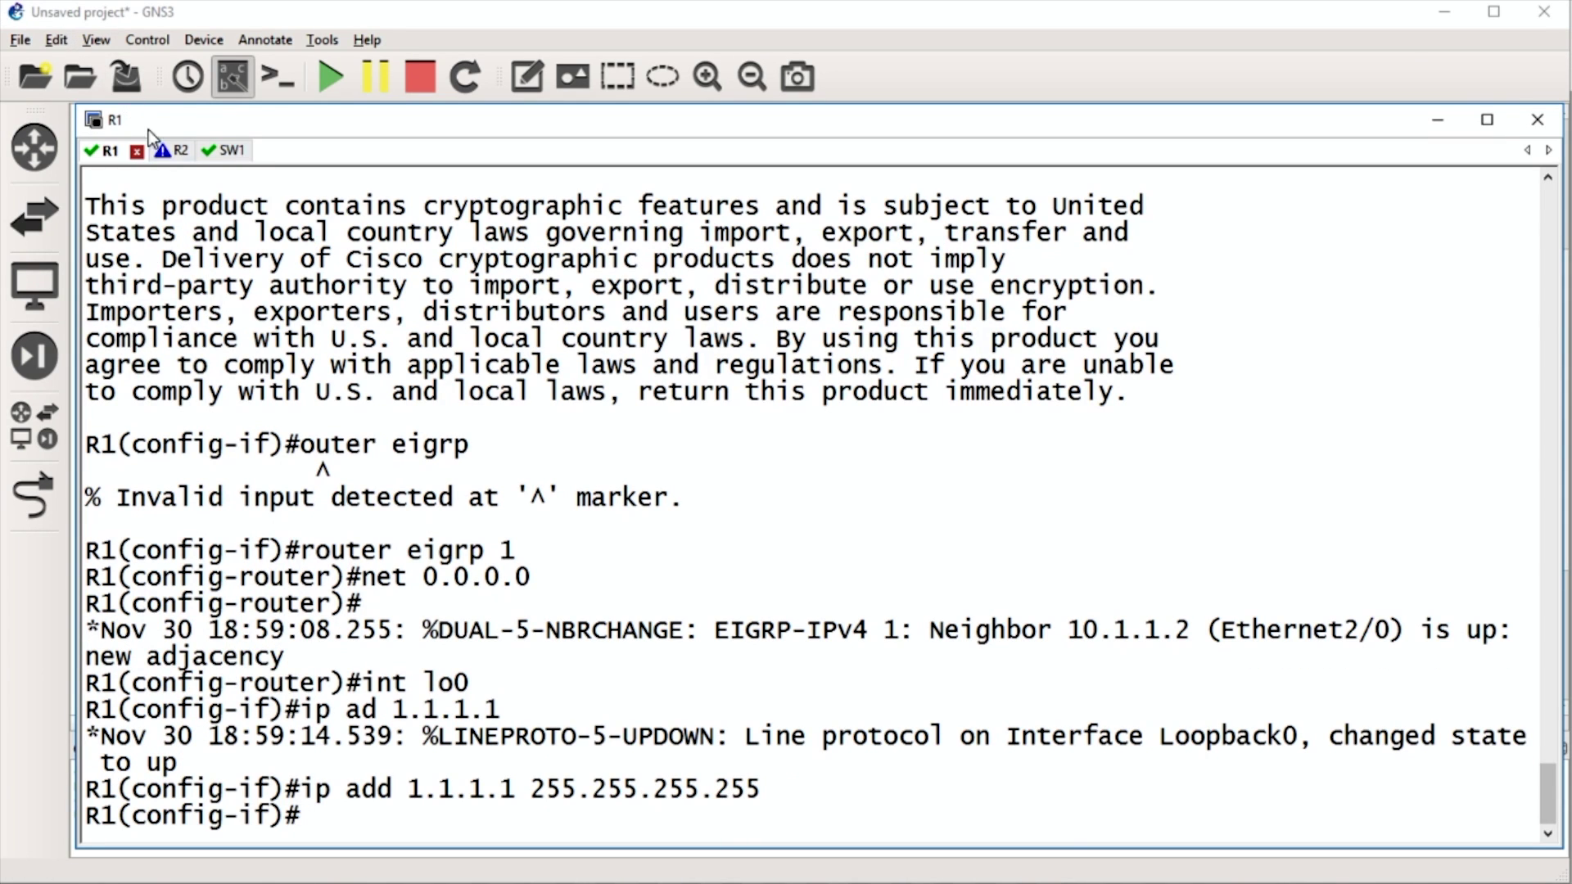
Switch to R2's console, run "do sh ip route eigrp" and examine the routes learned through EIGRP.
left_click(168, 151)
type("do sh ip ")
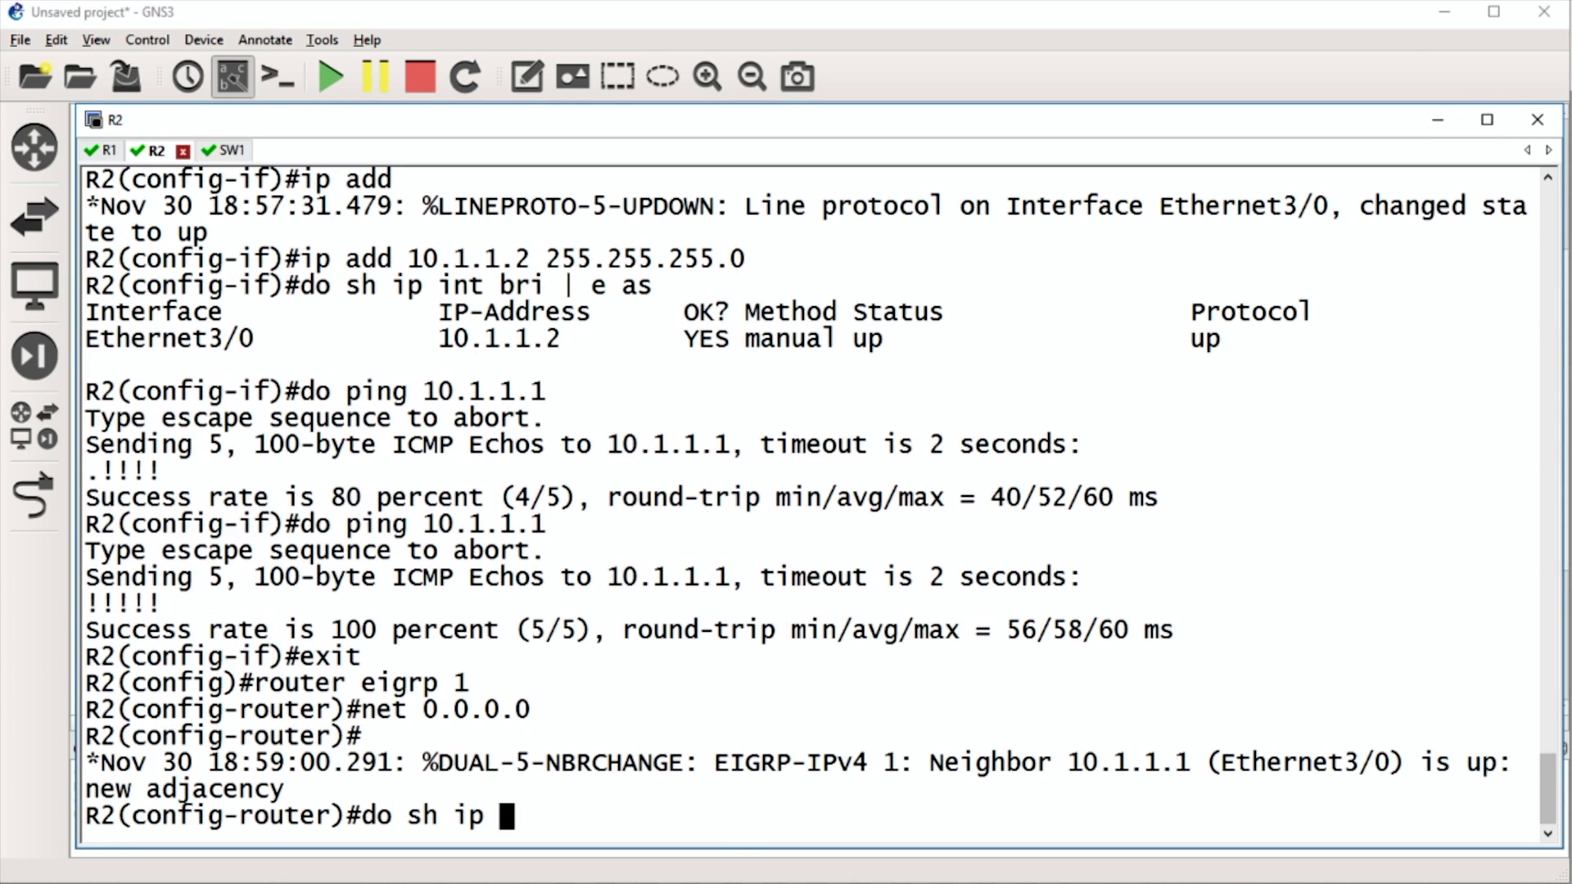
type("int bri | e ass")
key("BackSpace")
key("BackSpace")
key("BackSpace")
key("BackSpace")
key("BackSpace")
key("BackSpace")
key("BackSpace")
key("BackSpace")
key("BackSpace")
key("BackSpace")
key("BackSpace")
key("BackSpace")
key("BackSpace")
key("BackSpace")
key("BackSpace")
type("route ei")
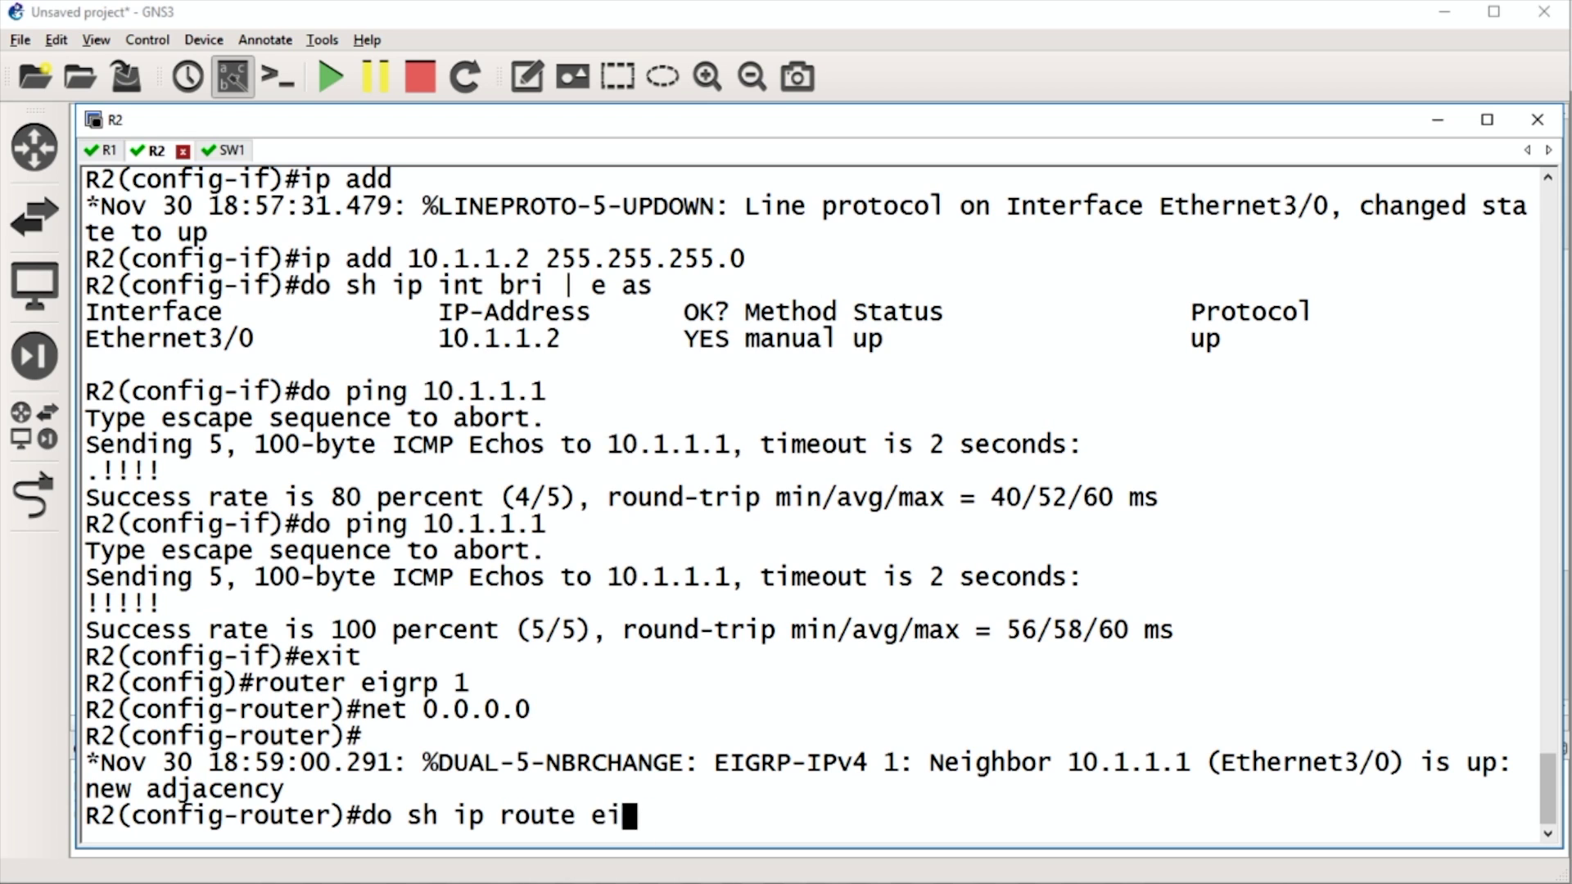
type("grp")
key("Return")
mouse_move(653, 766)
left_mouse_down()
mouse_move(179, 791)
mouse_move(640, 775)
left_mouse_up()
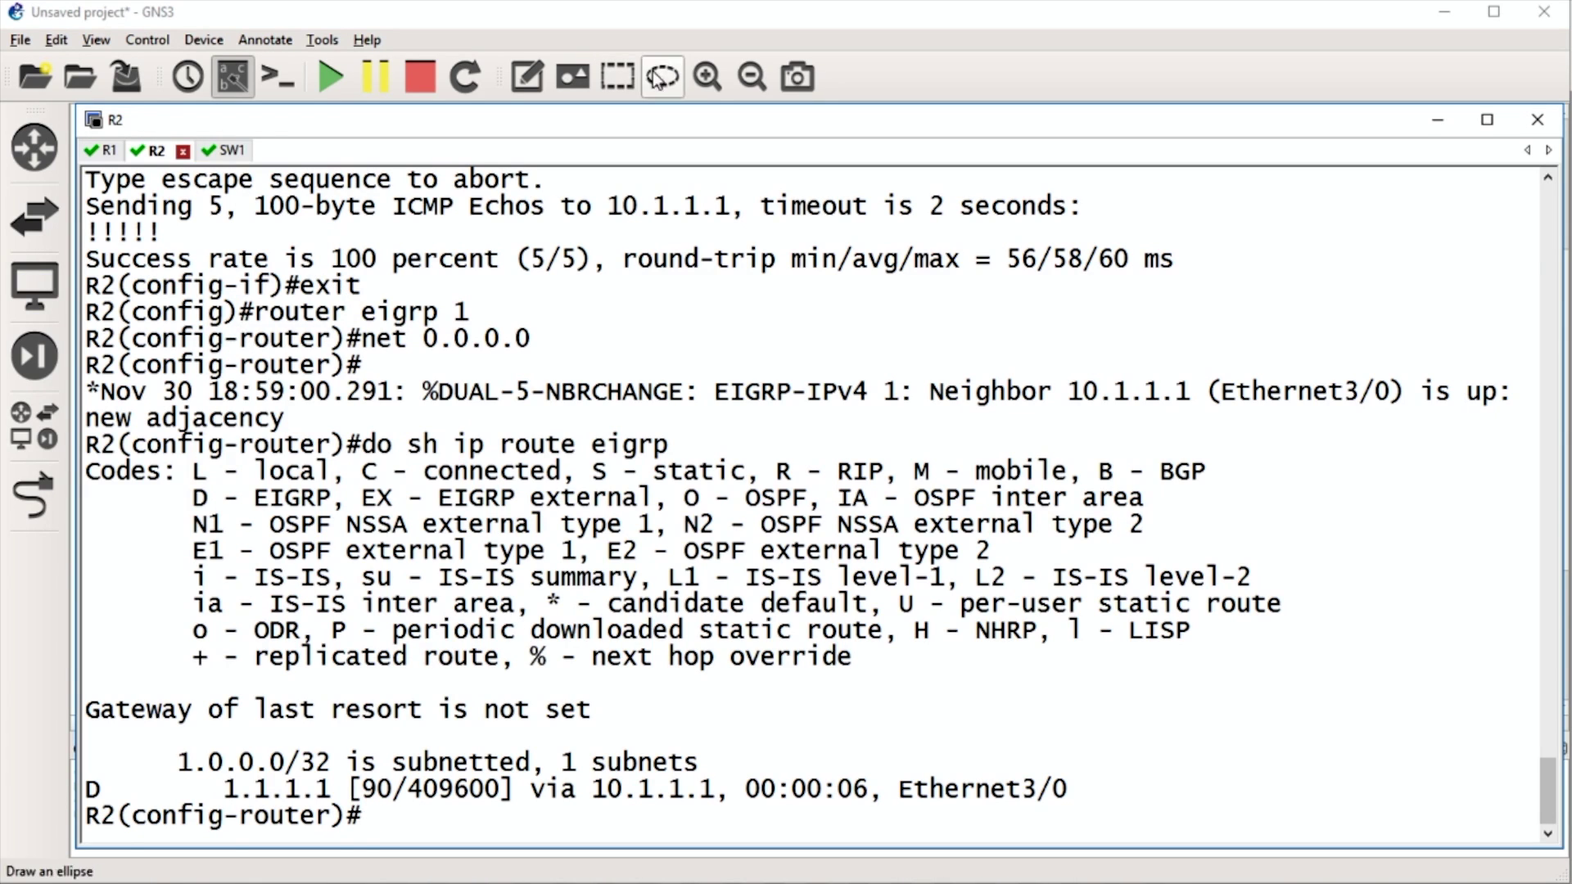
Return to the topology workspace and nudge SW1 slightly upward to level its link with R2.
left_click(886, 31)
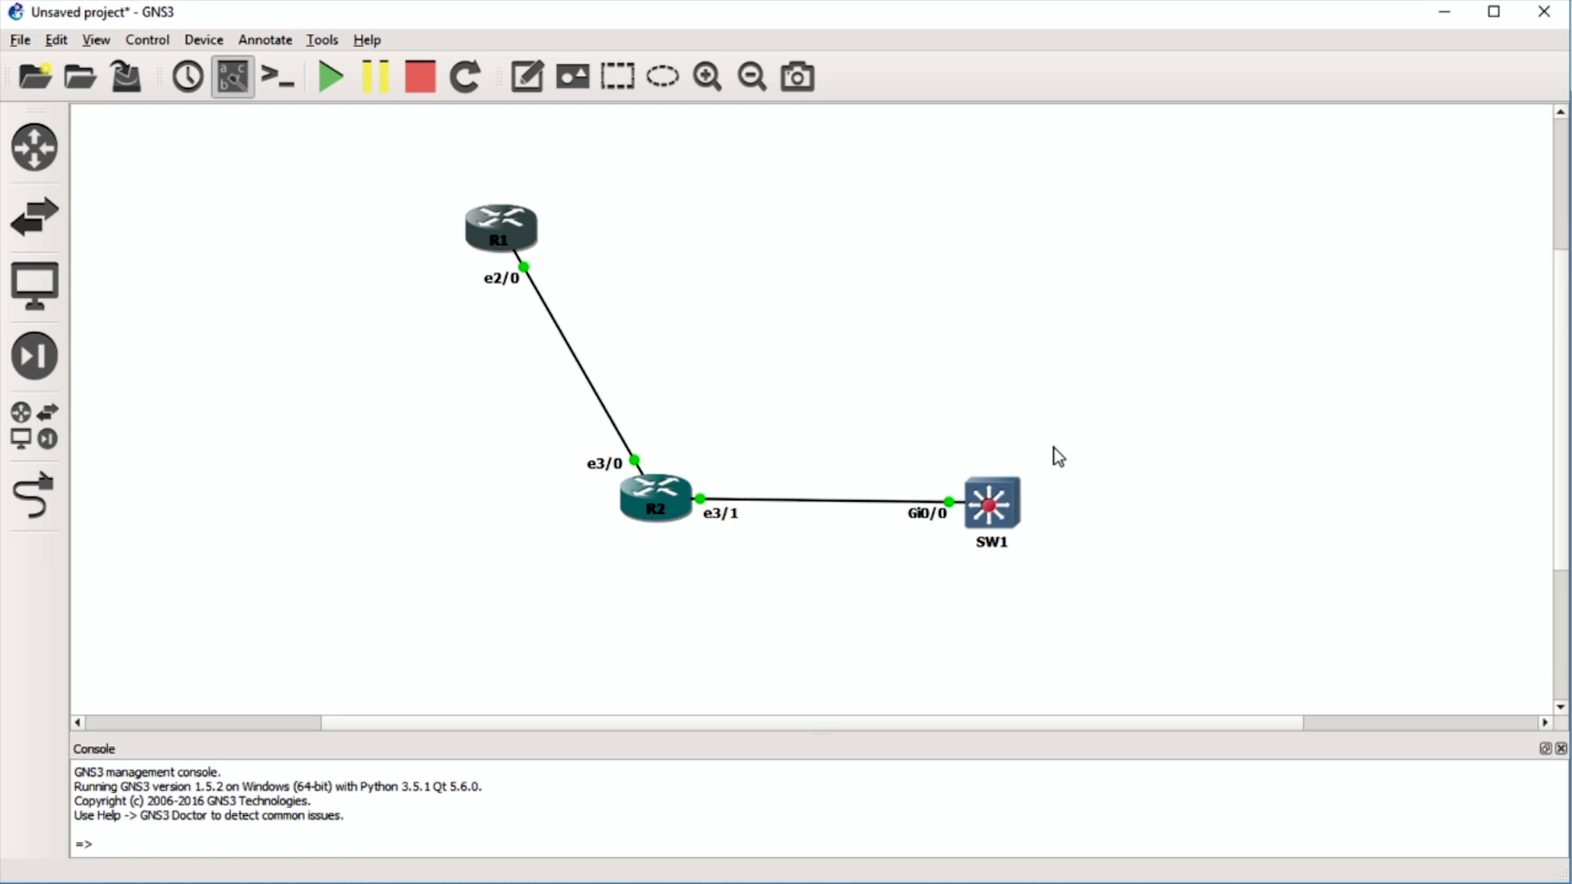
left_click_drag(1002, 504, 996, 496)
left_click(906, 562)
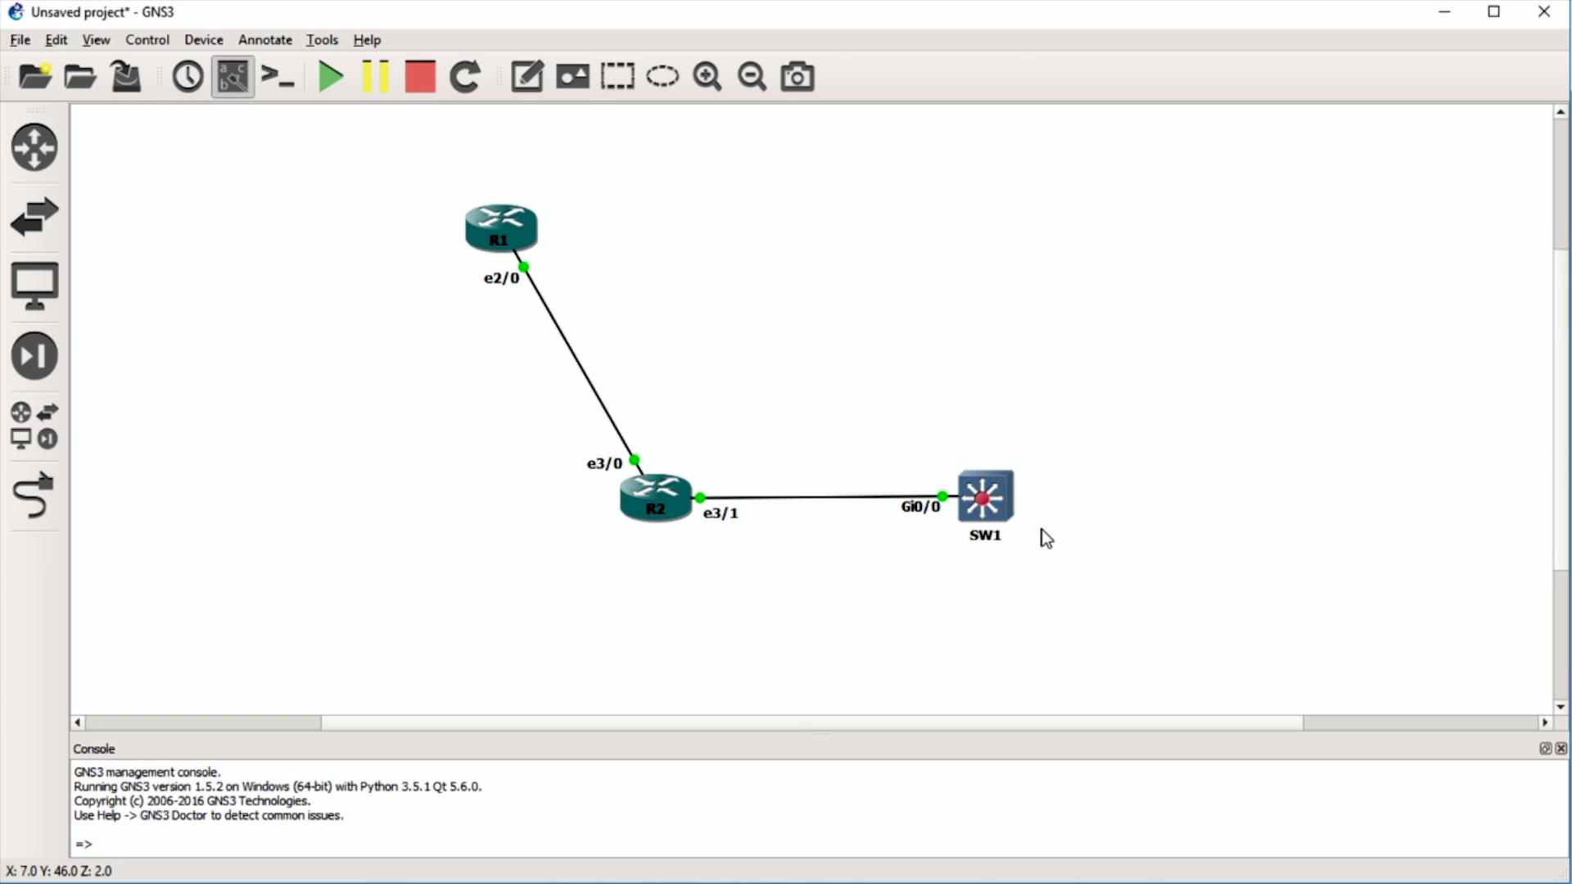
Add a Cisco 7204 XRV 15.2(4)S7 router to the topology above SW1 and close the router list.
left_click(34, 148)
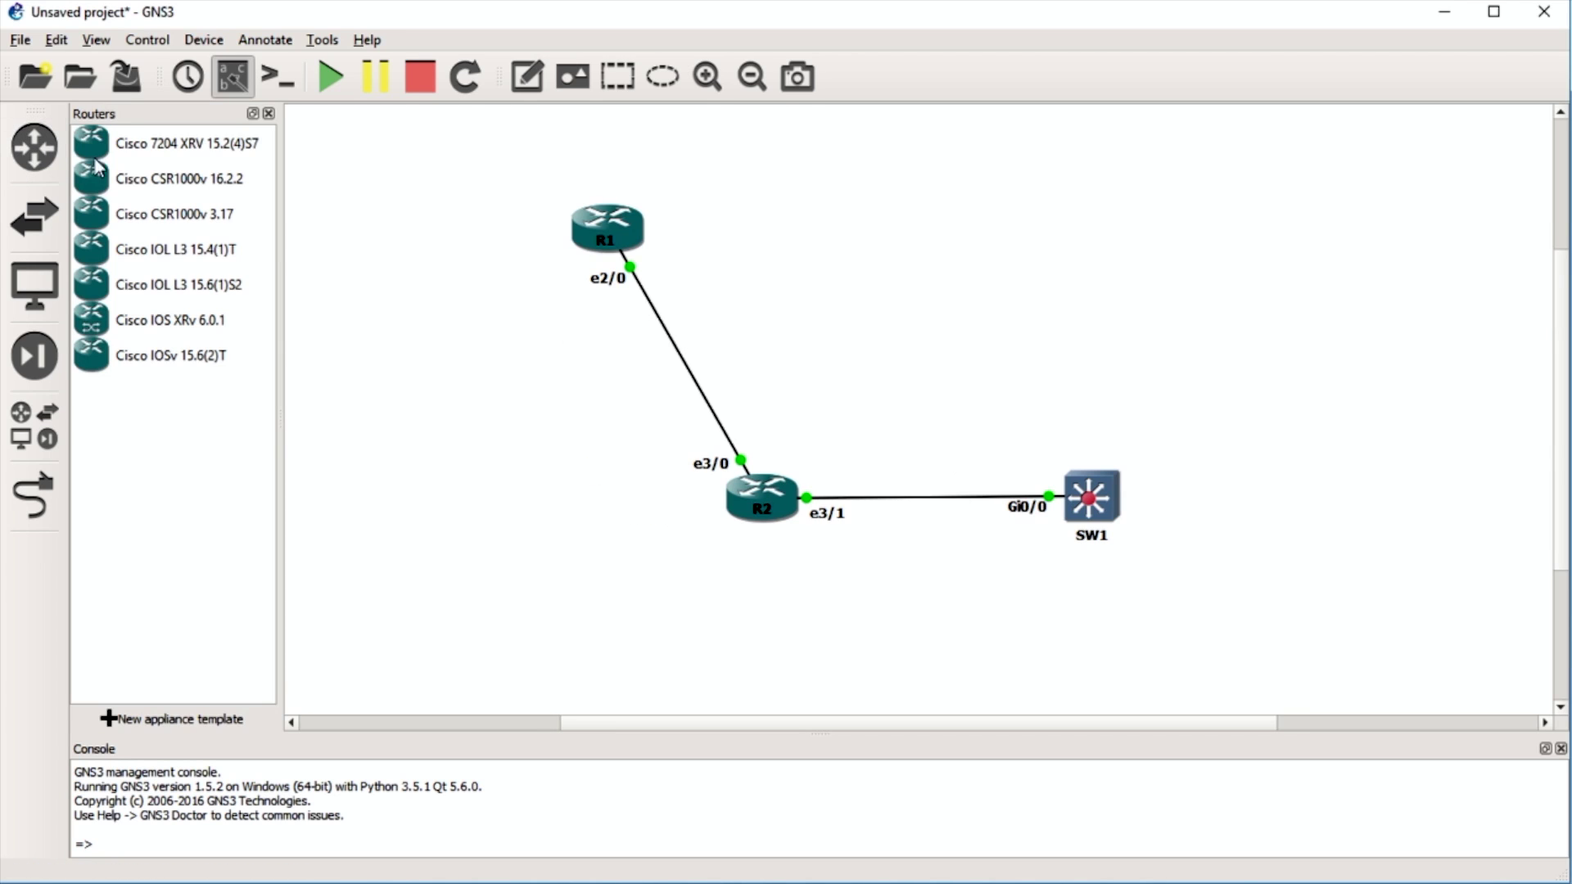
left_click_drag(123, 148, 1130, 294)
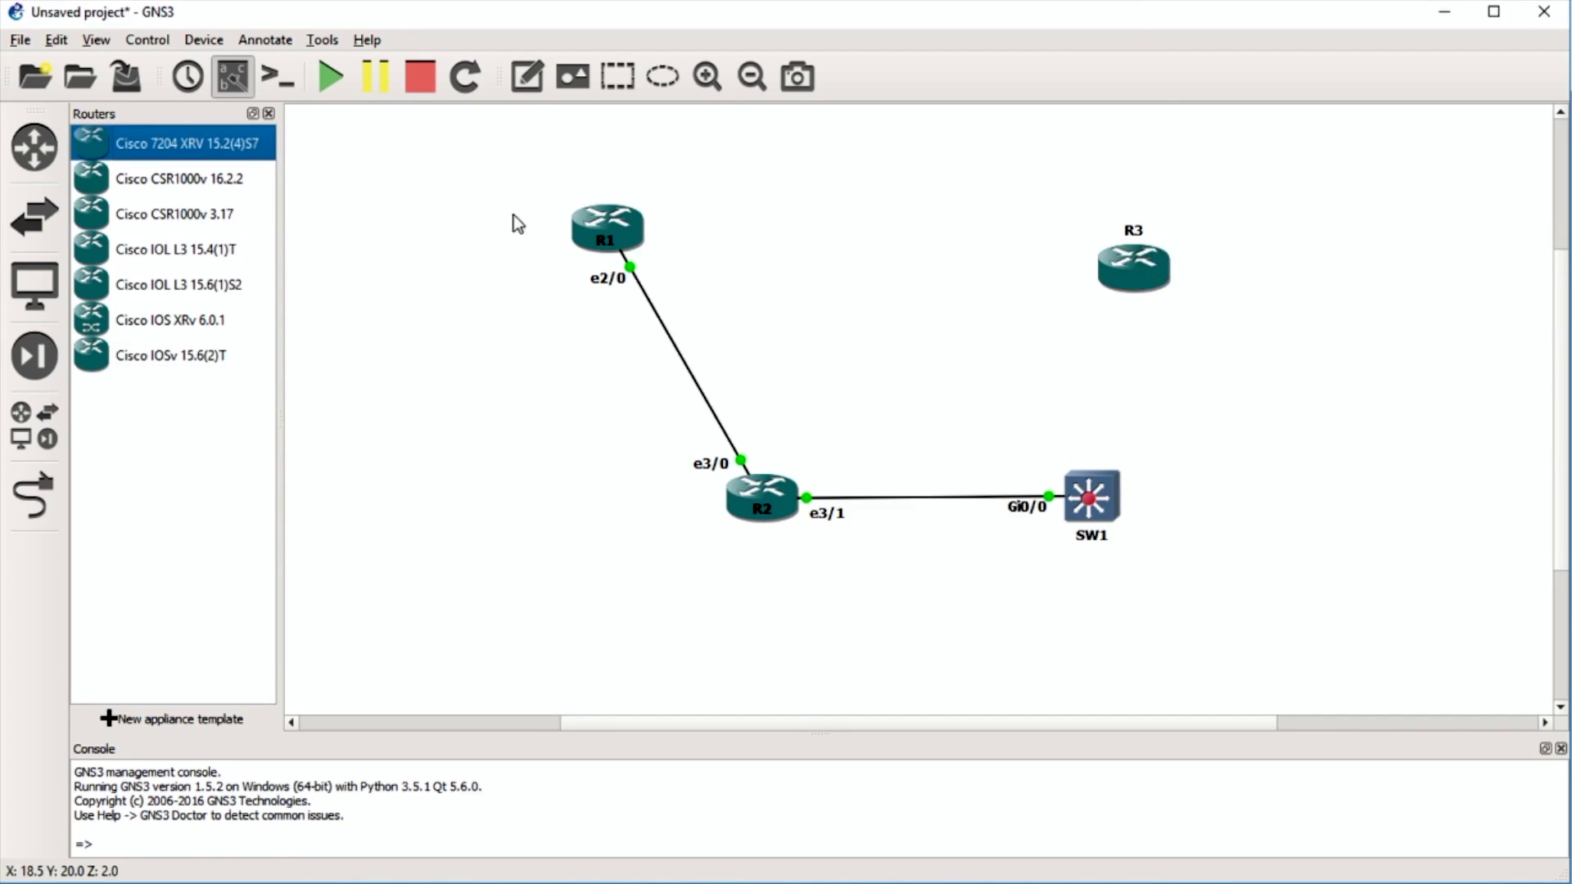
left_click(268, 114)
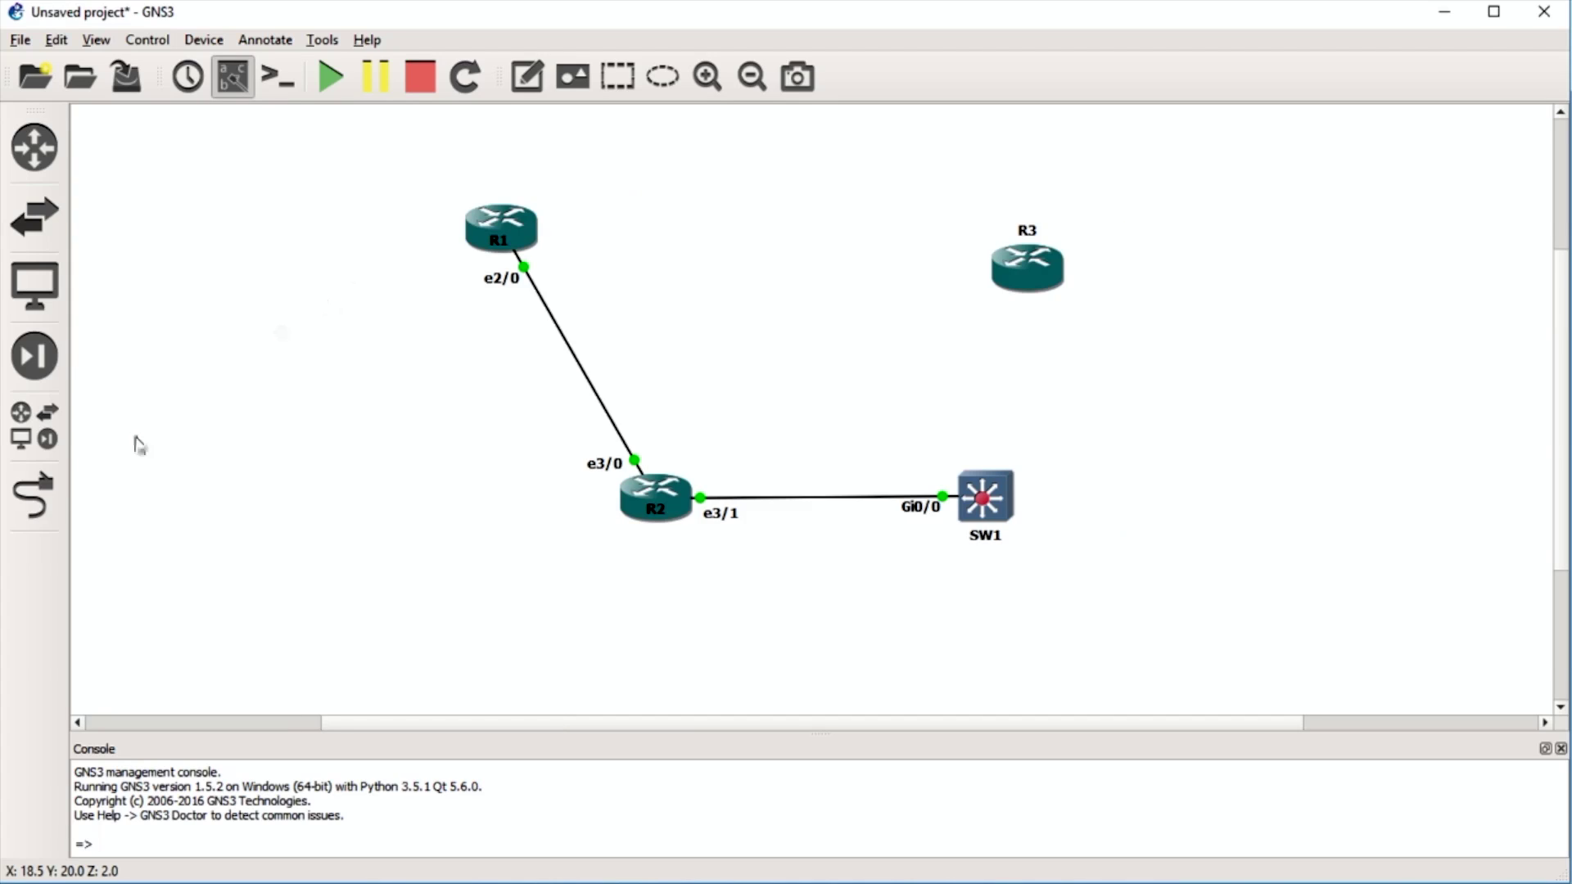
Try to link R3 to port Gi0/1 on SW1 while the switch is running.
left_click(47, 501)
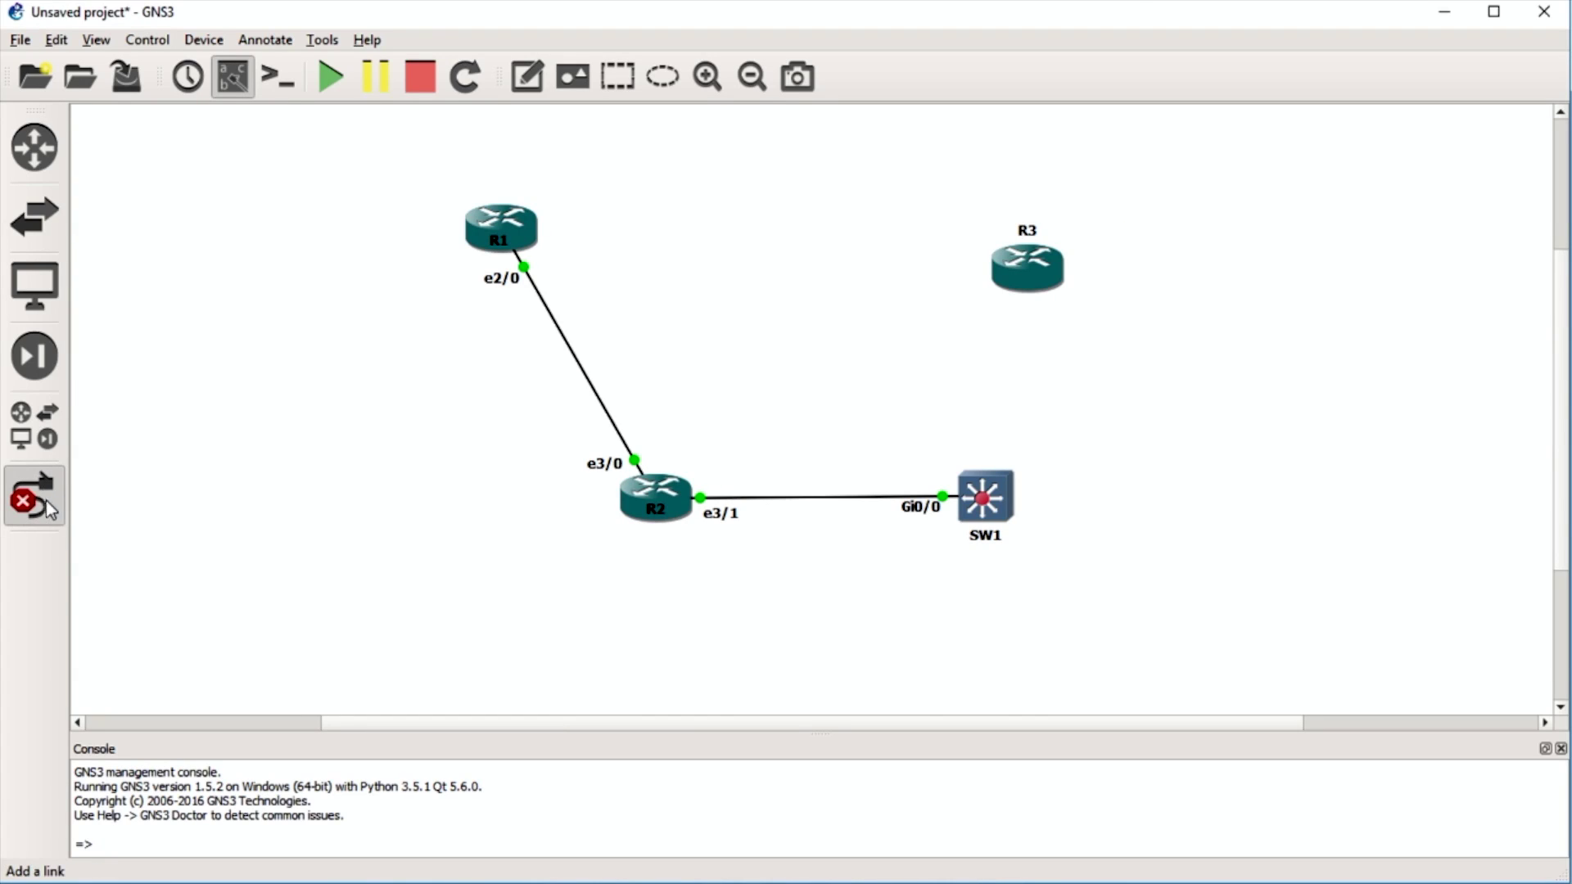
left_click(1030, 270)
left_click(1056, 276)
left_click(997, 503)
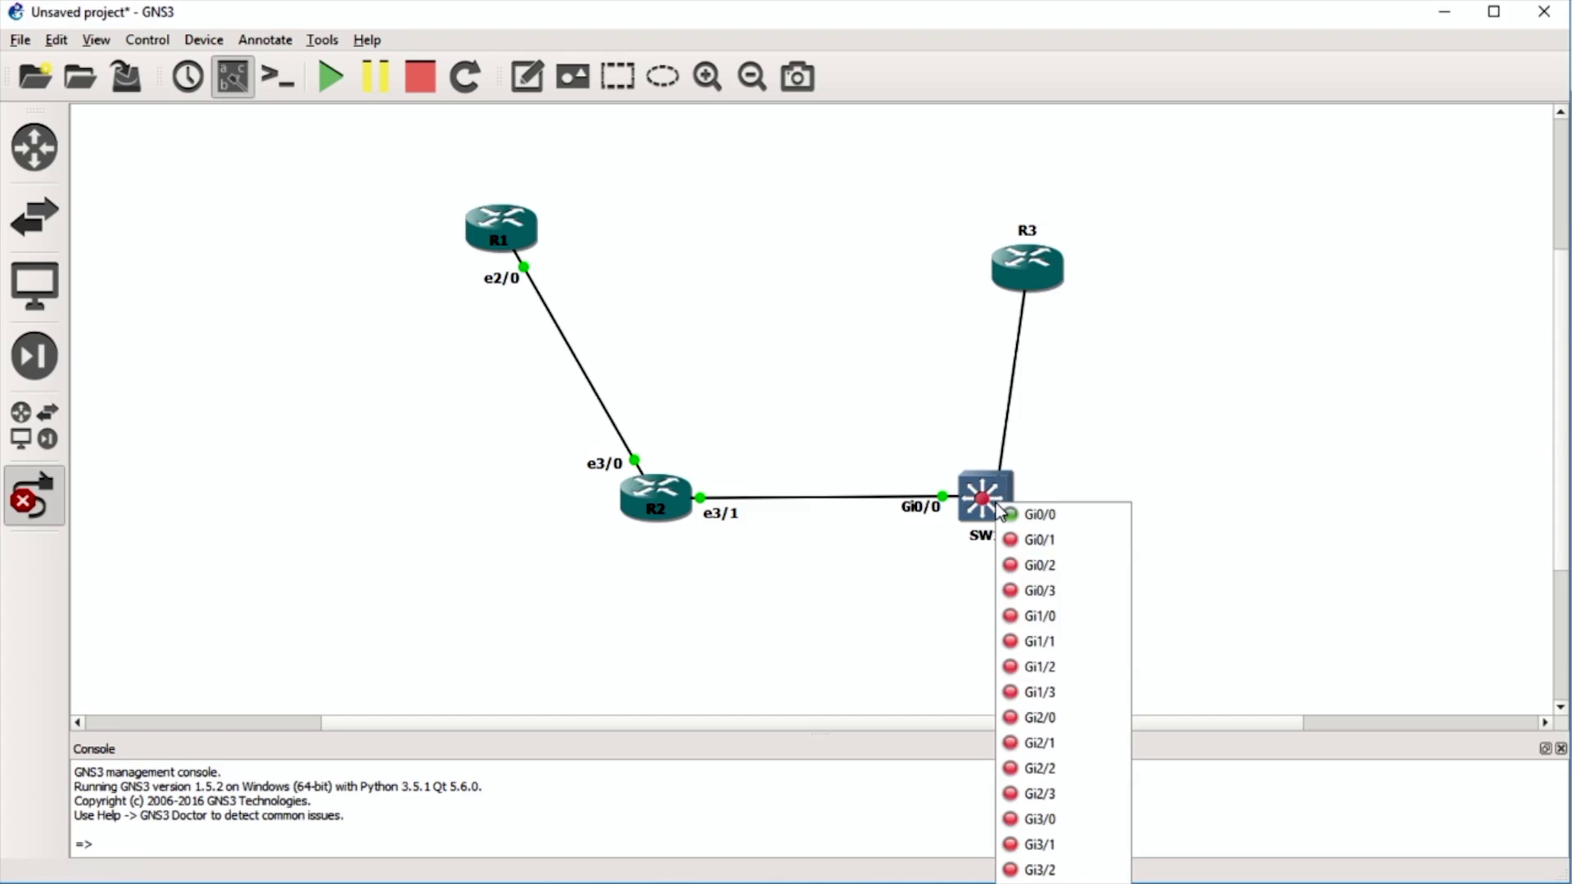
left_click(1034, 543)
left_click(918, 479)
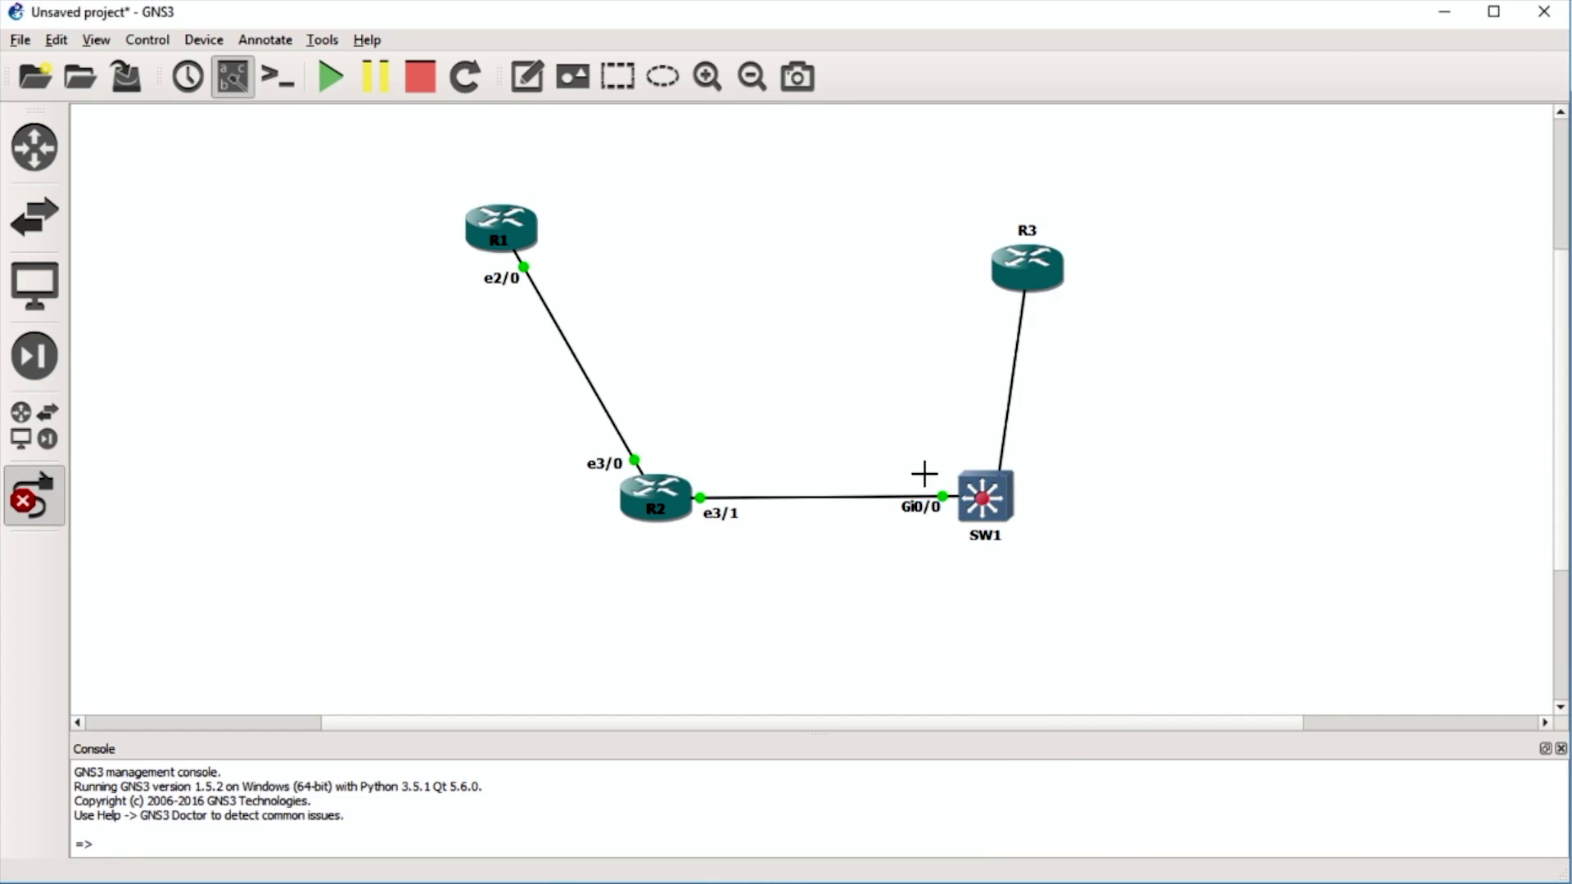
left_click(34, 495)
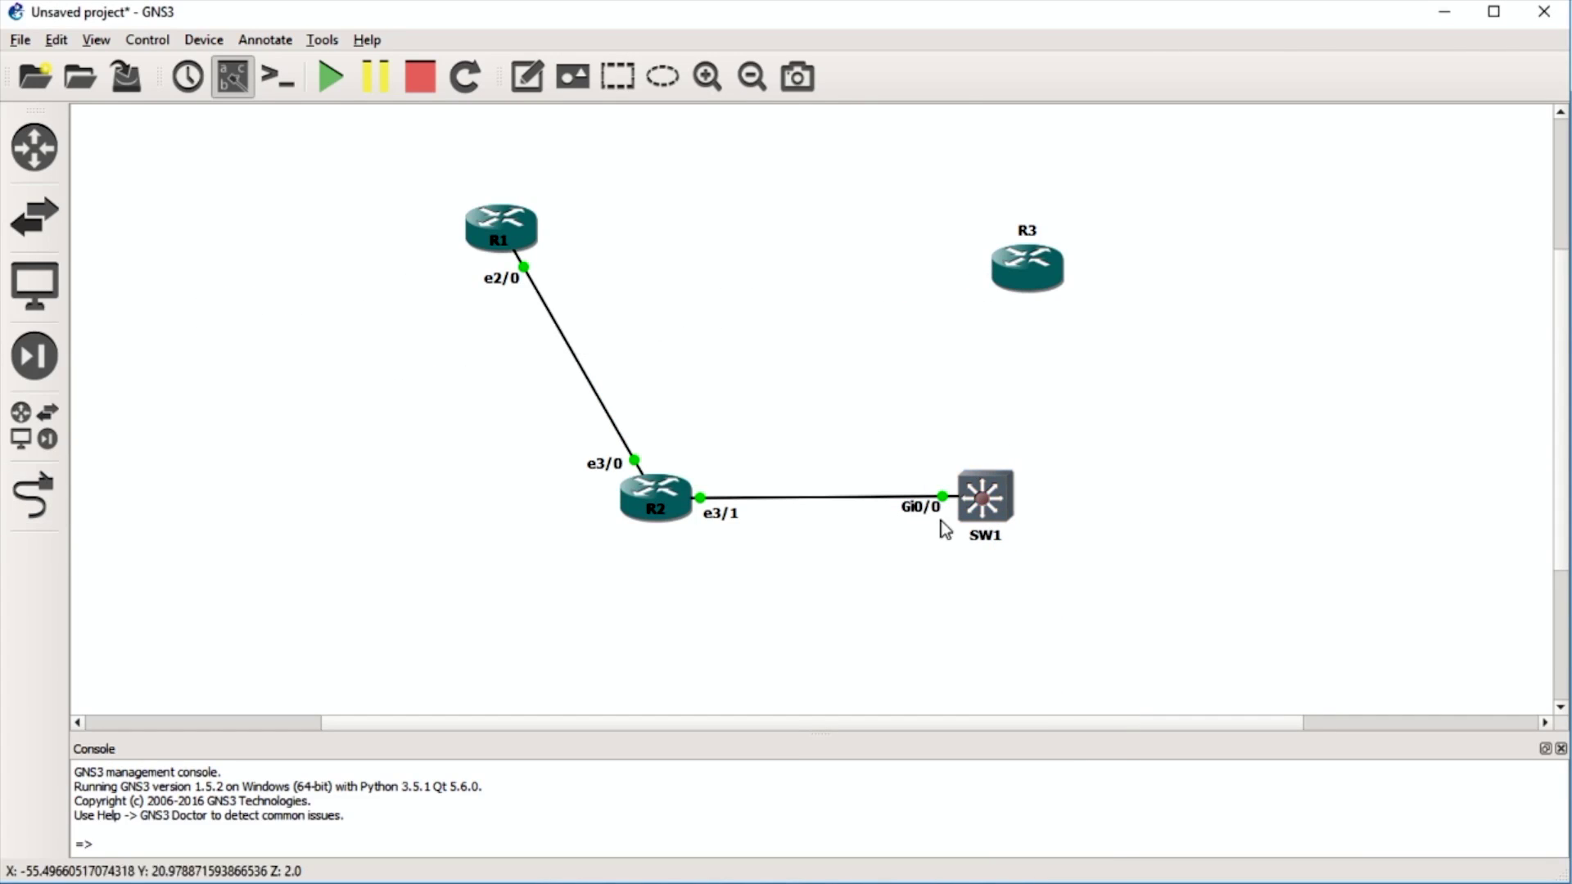
Stop SW1 and link R3's g0/0 interface to SW1's Gi0/1 port.
right_click(1000, 496)
left_click(1065, 734)
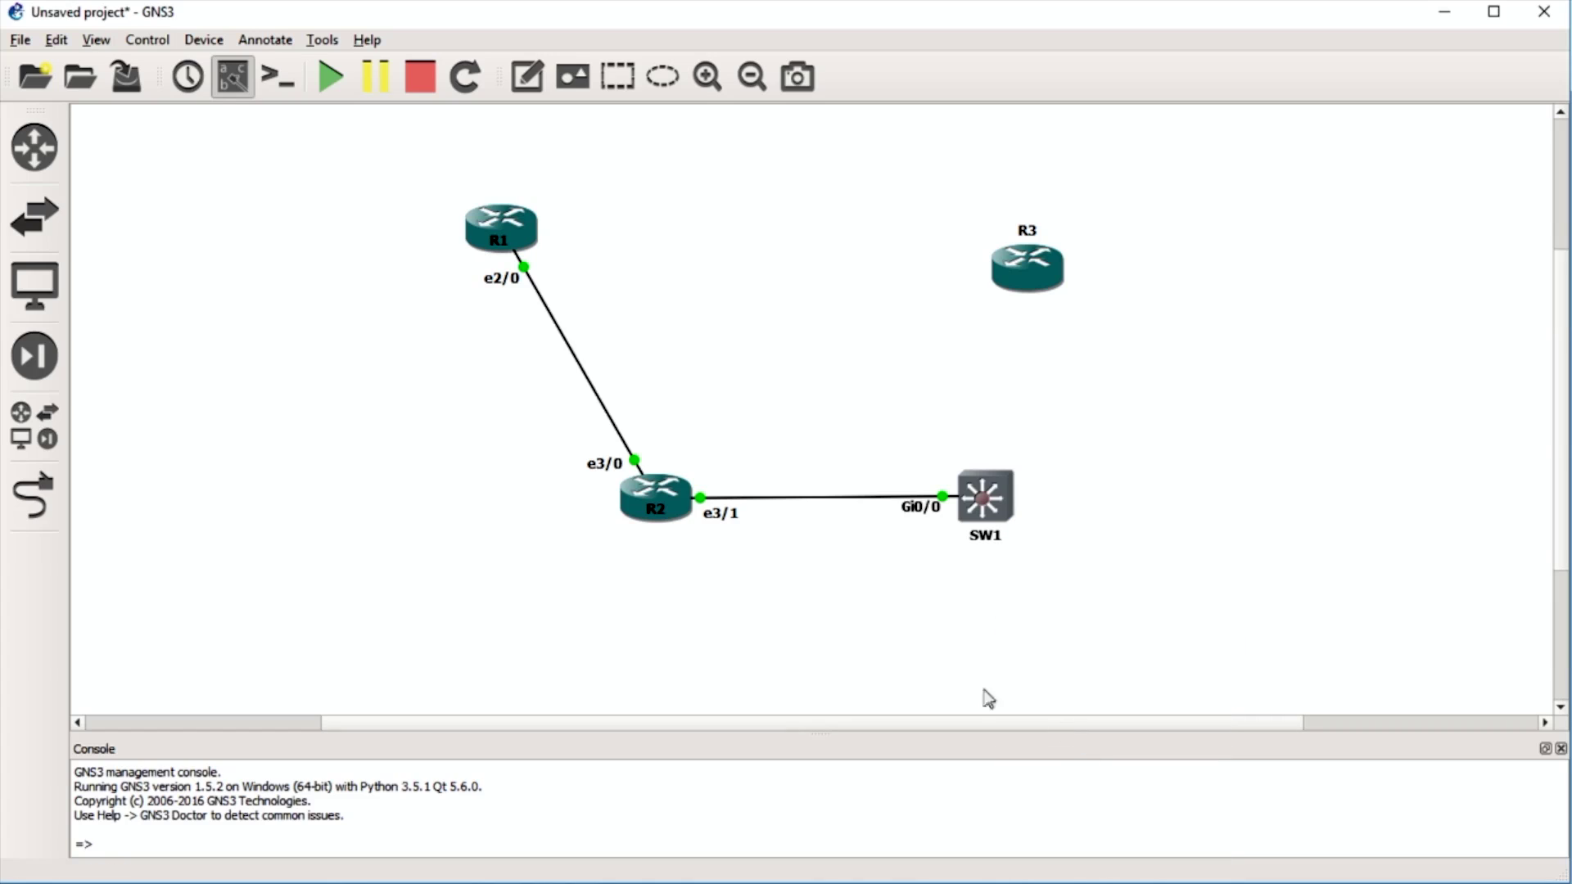
left_click(33, 495)
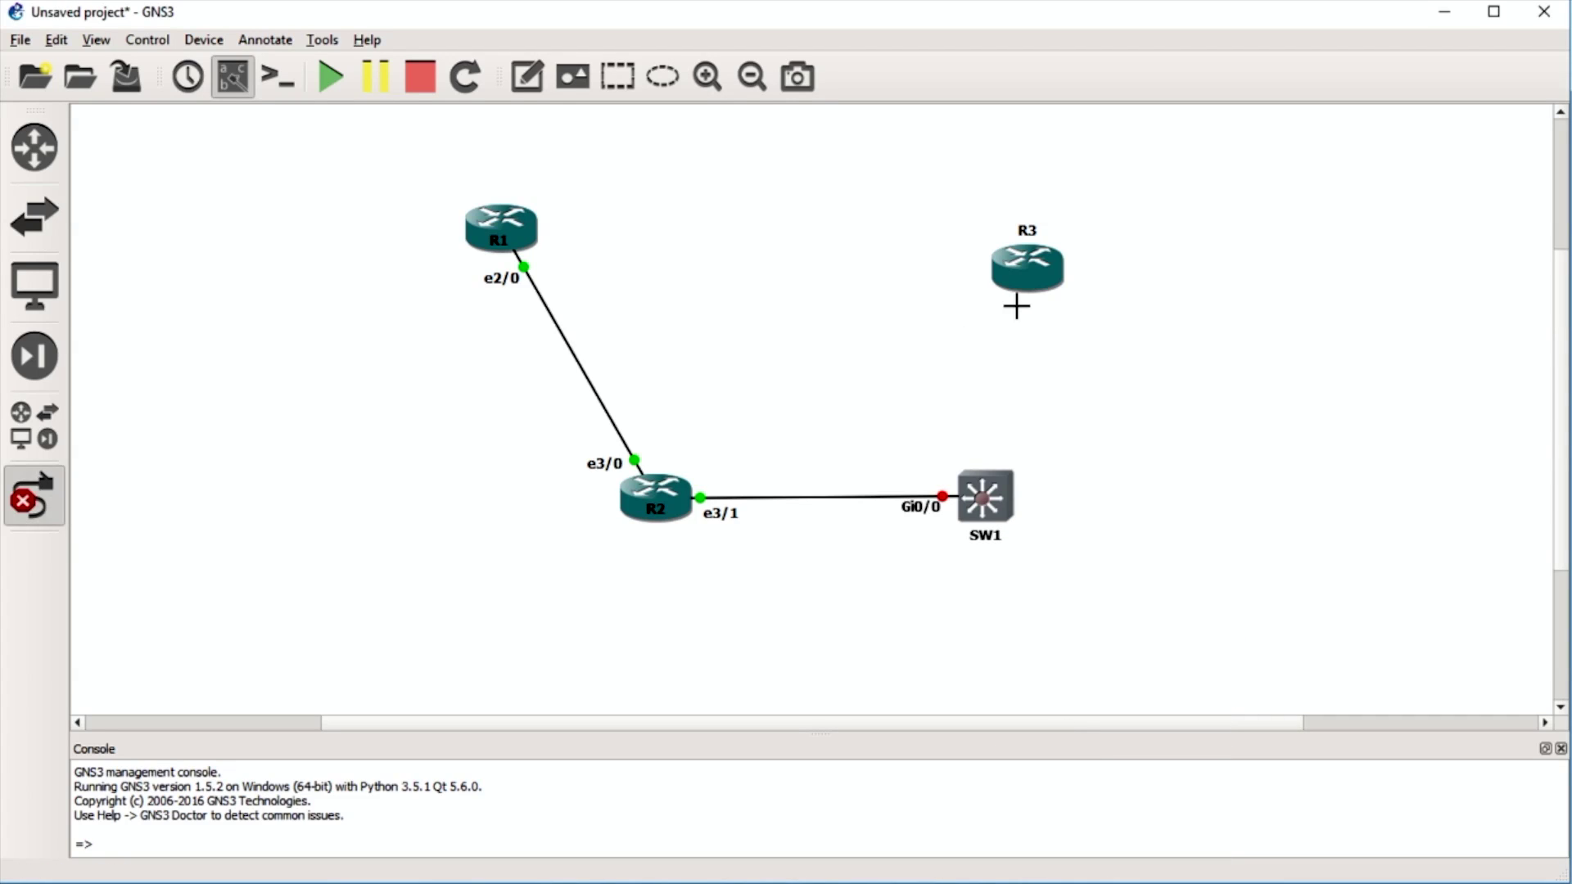
left_click(1030, 260)
left_click(1068, 279)
left_click(983, 500)
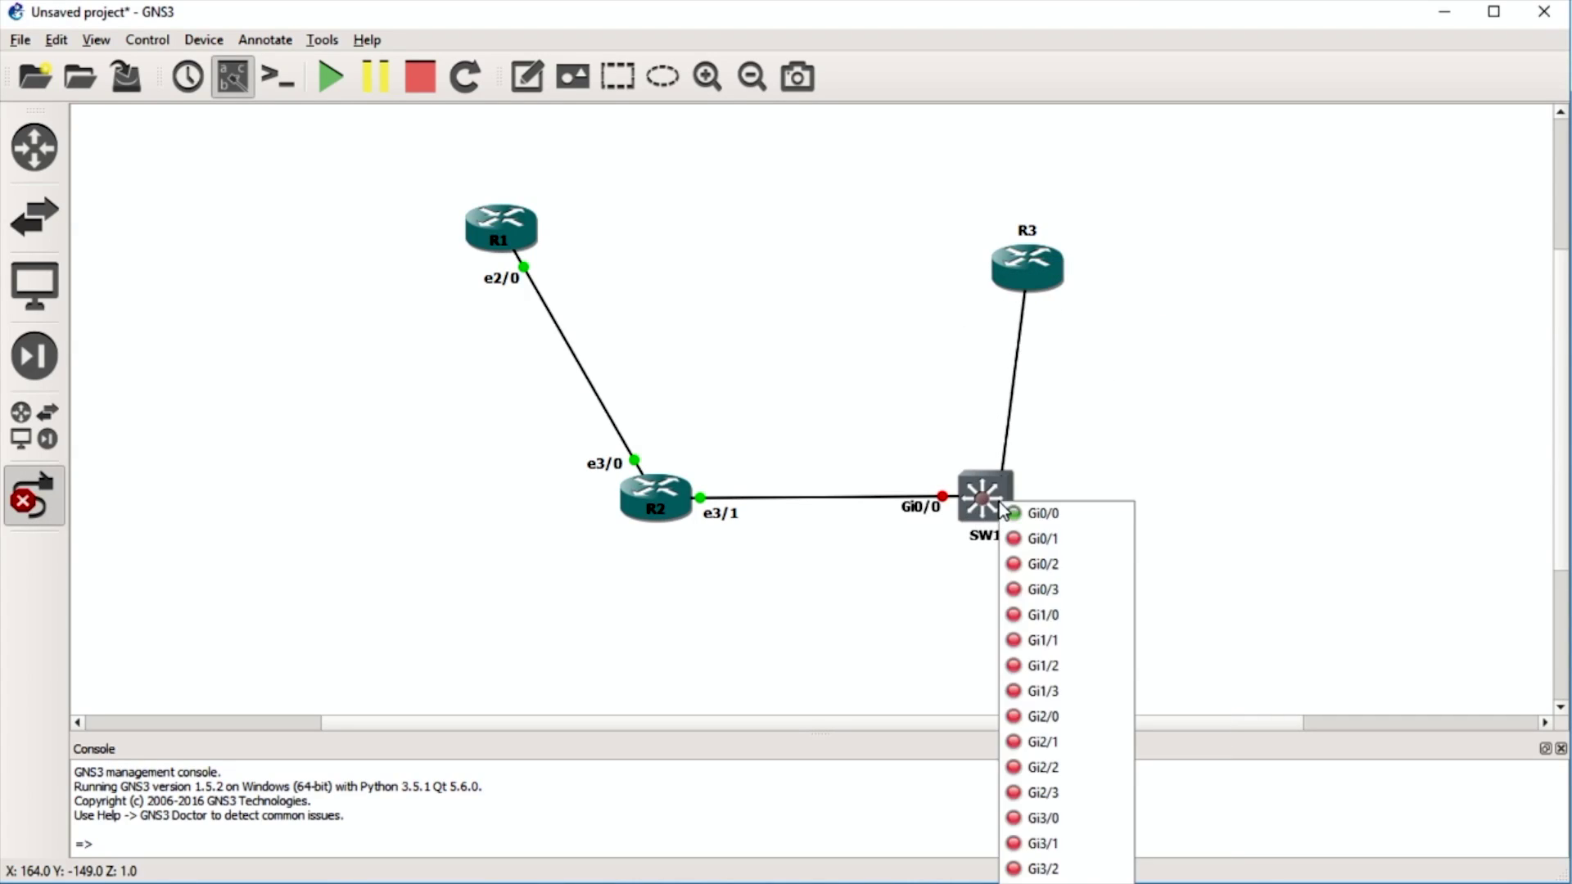
left_click(1036, 538)
left_click(33, 495)
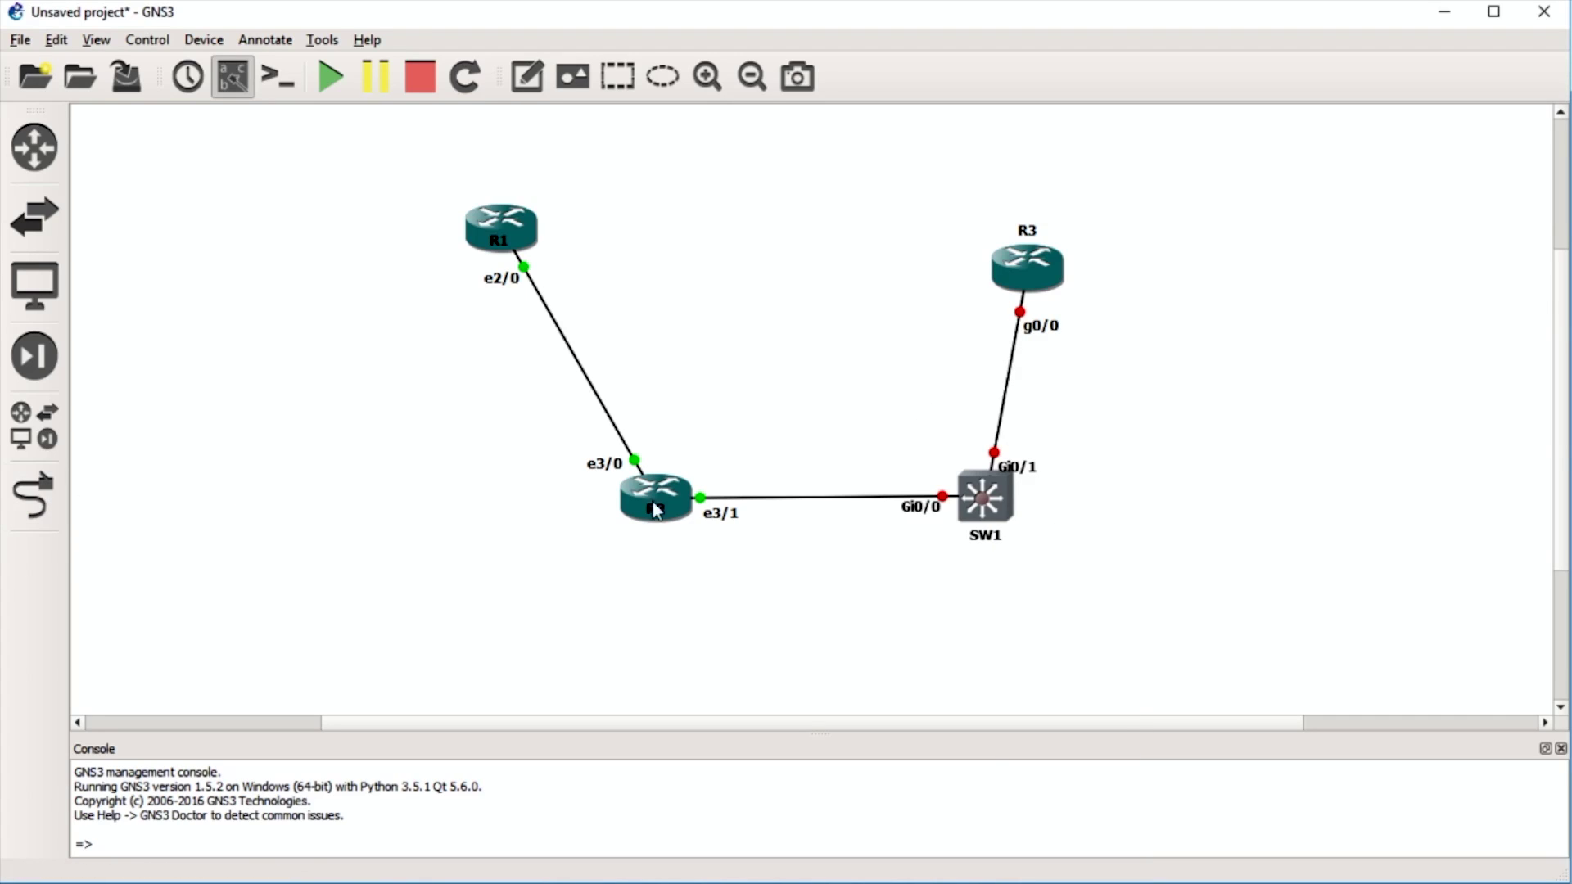
Move the Gi0/1 label clear of the switch, and start R3 and SW1 together.
left_click_drag(1013, 473, 1010, 452)
left_click_drag(1127, 615, 919, 197)
right_click(1029, 276)
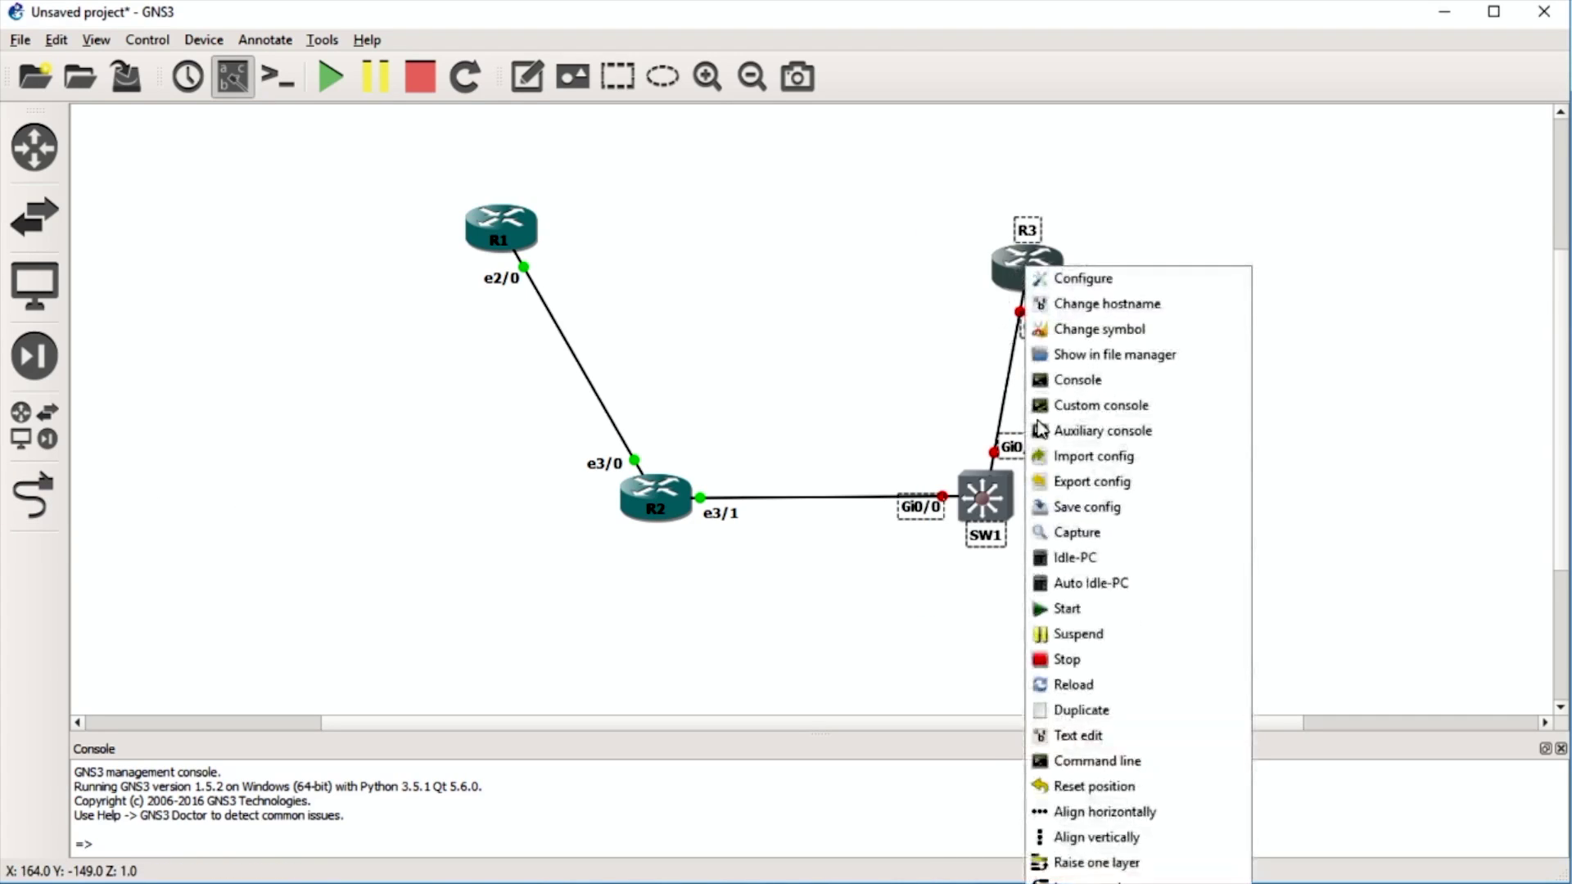
left_click(1073, 608)
left_click(982, 592)
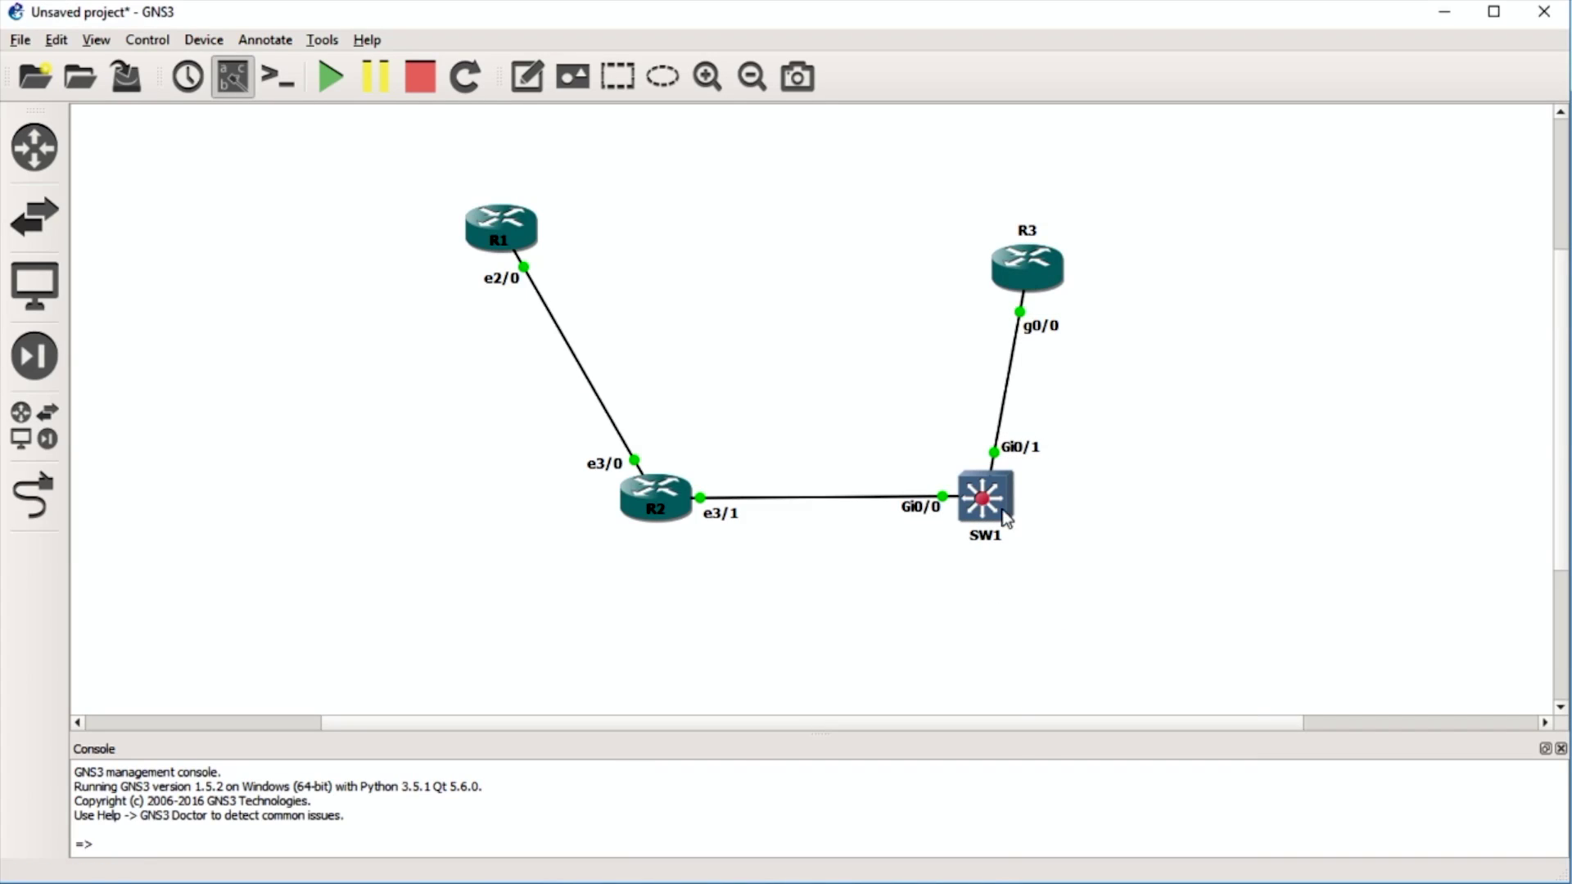
Move R1 directly above R2 and reposition the e3/0 and Gi0/0 interface labels clear of their links.
left_click_drag(504, 247, 629, 292)
left_click_drag(629, 464, 641, 454)
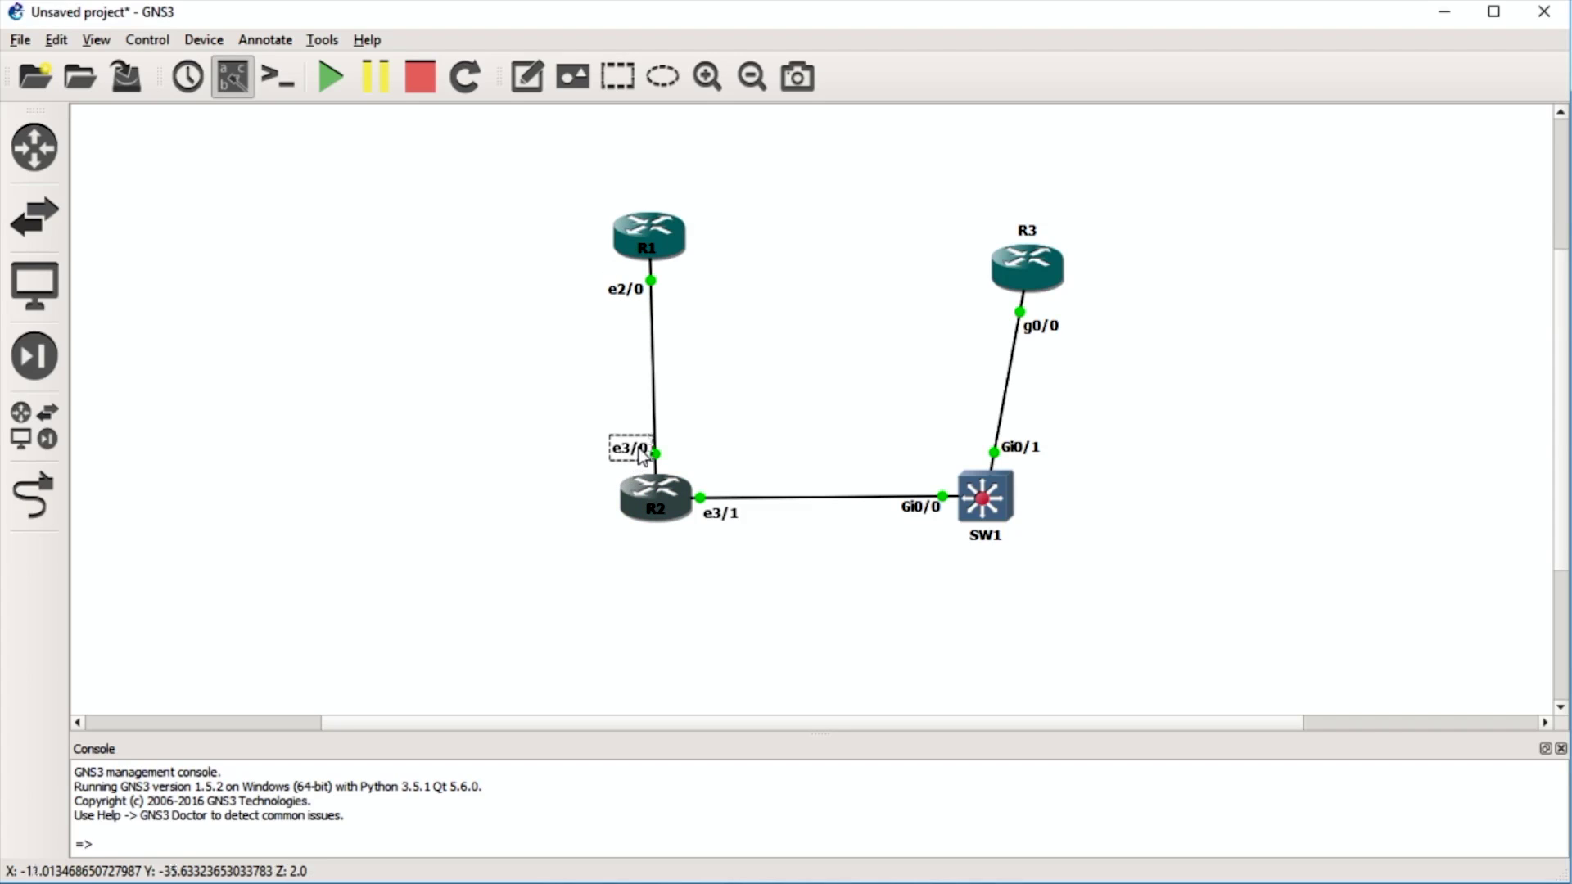
left_click(721, 520)
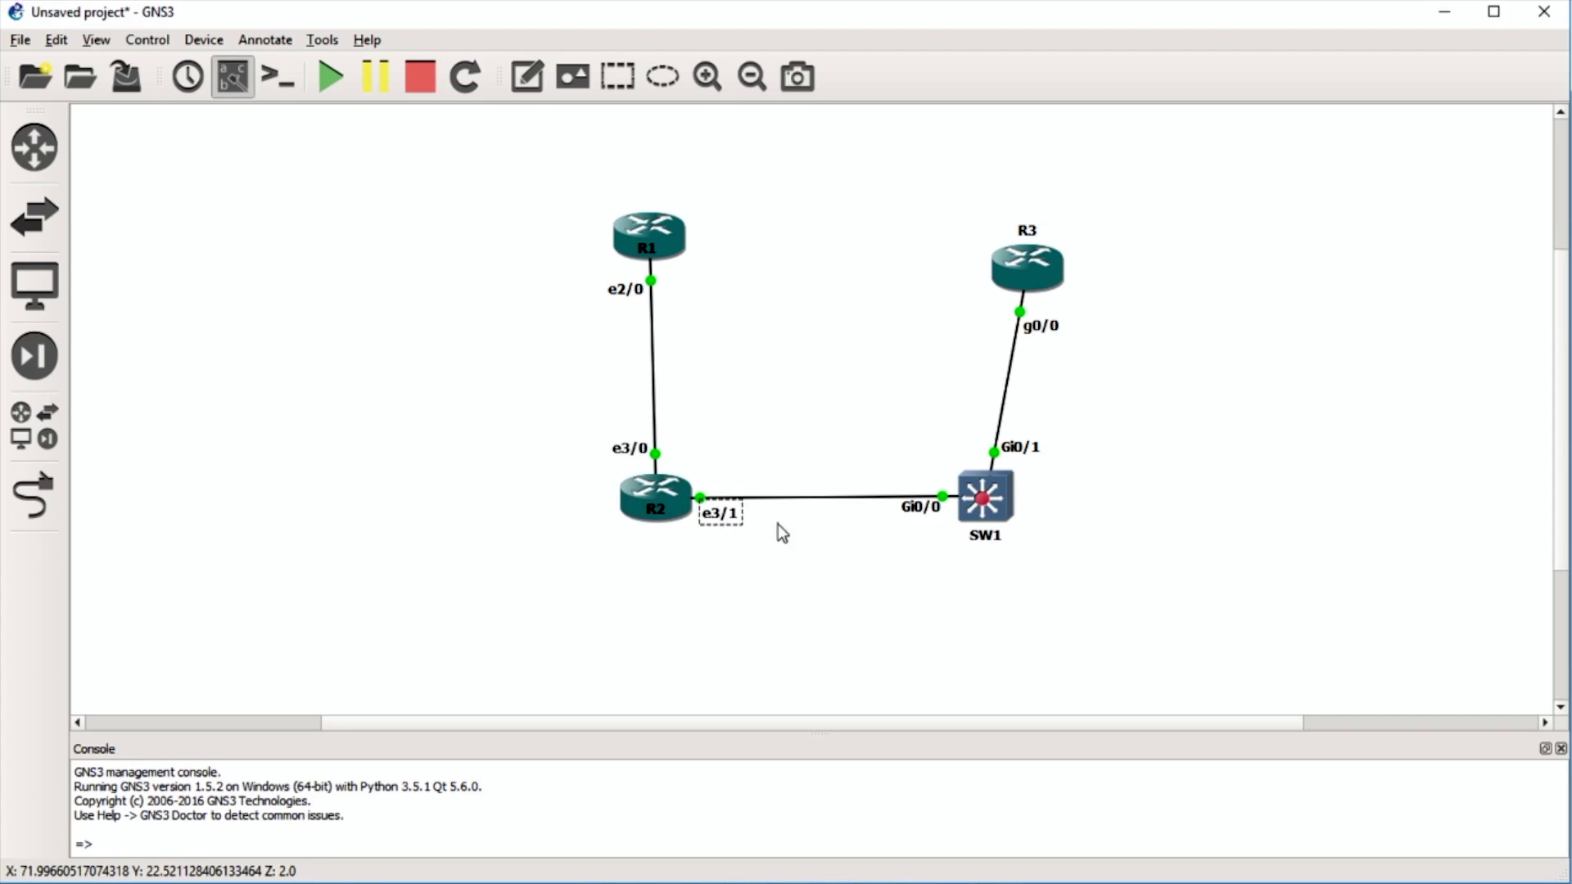
left_click_drag(935, 512, 935, 517)
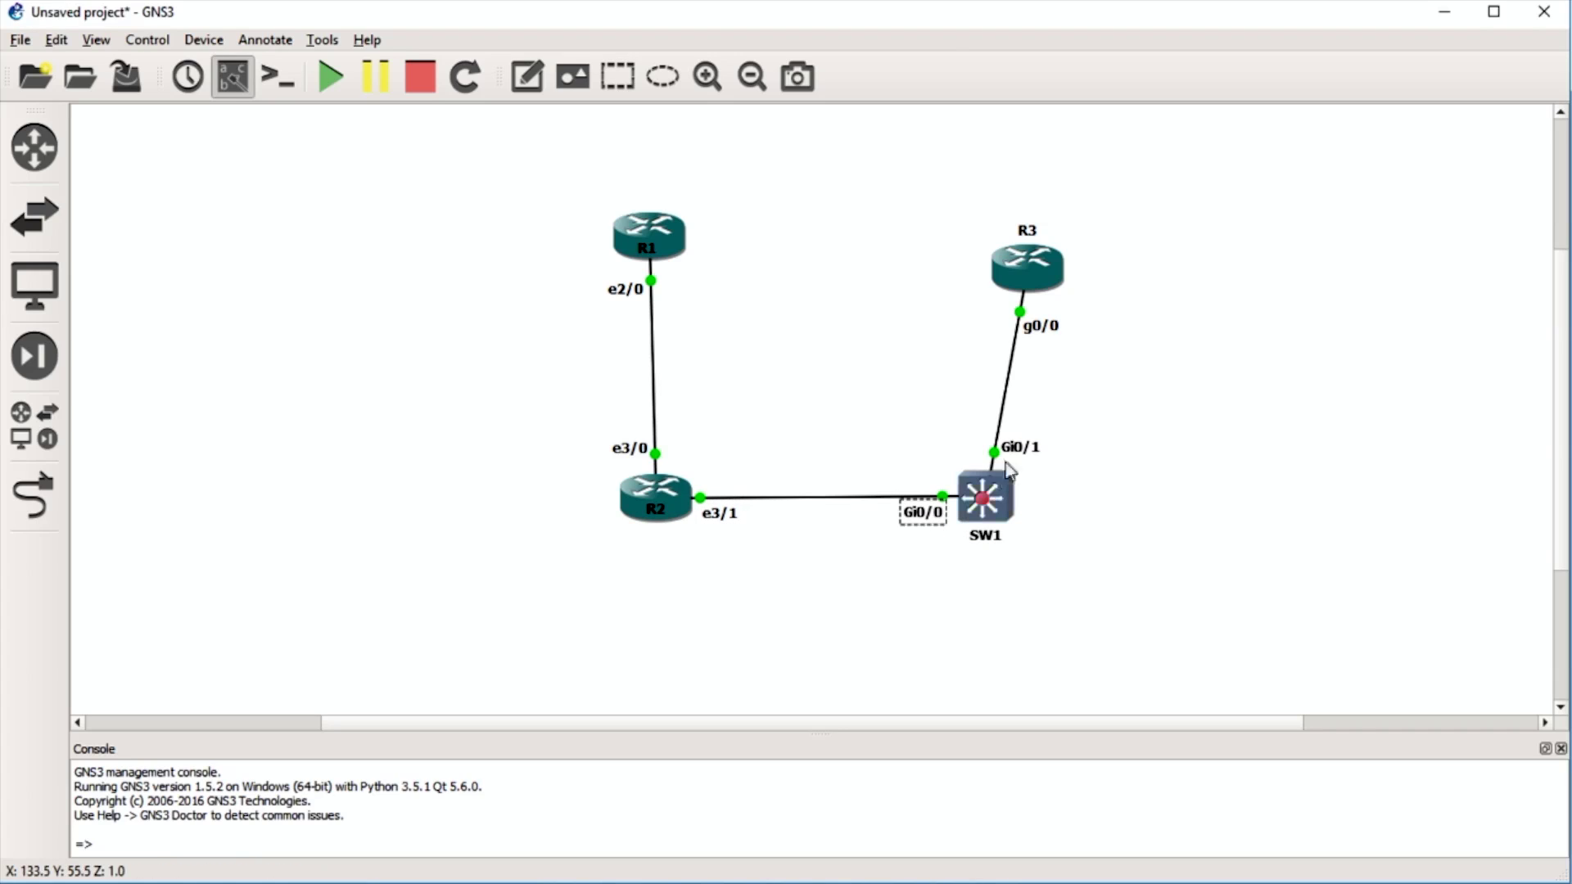
Place R3's name label on its router symbol and align R3 directly above SW1, level with R1.
mouse_move(1025, 233)
left_mouse_down()
mouse_move(1011, 244)
mouse_move(1033, 252)
mouse_move(1041, 299)
mouse_move(999, 220)
mouse_move(1017, 230)
left_mouse_up()
left_click(1015, 290)
left_click_drag(1017, 296, 1022, 284)
left_click(1101, 342)
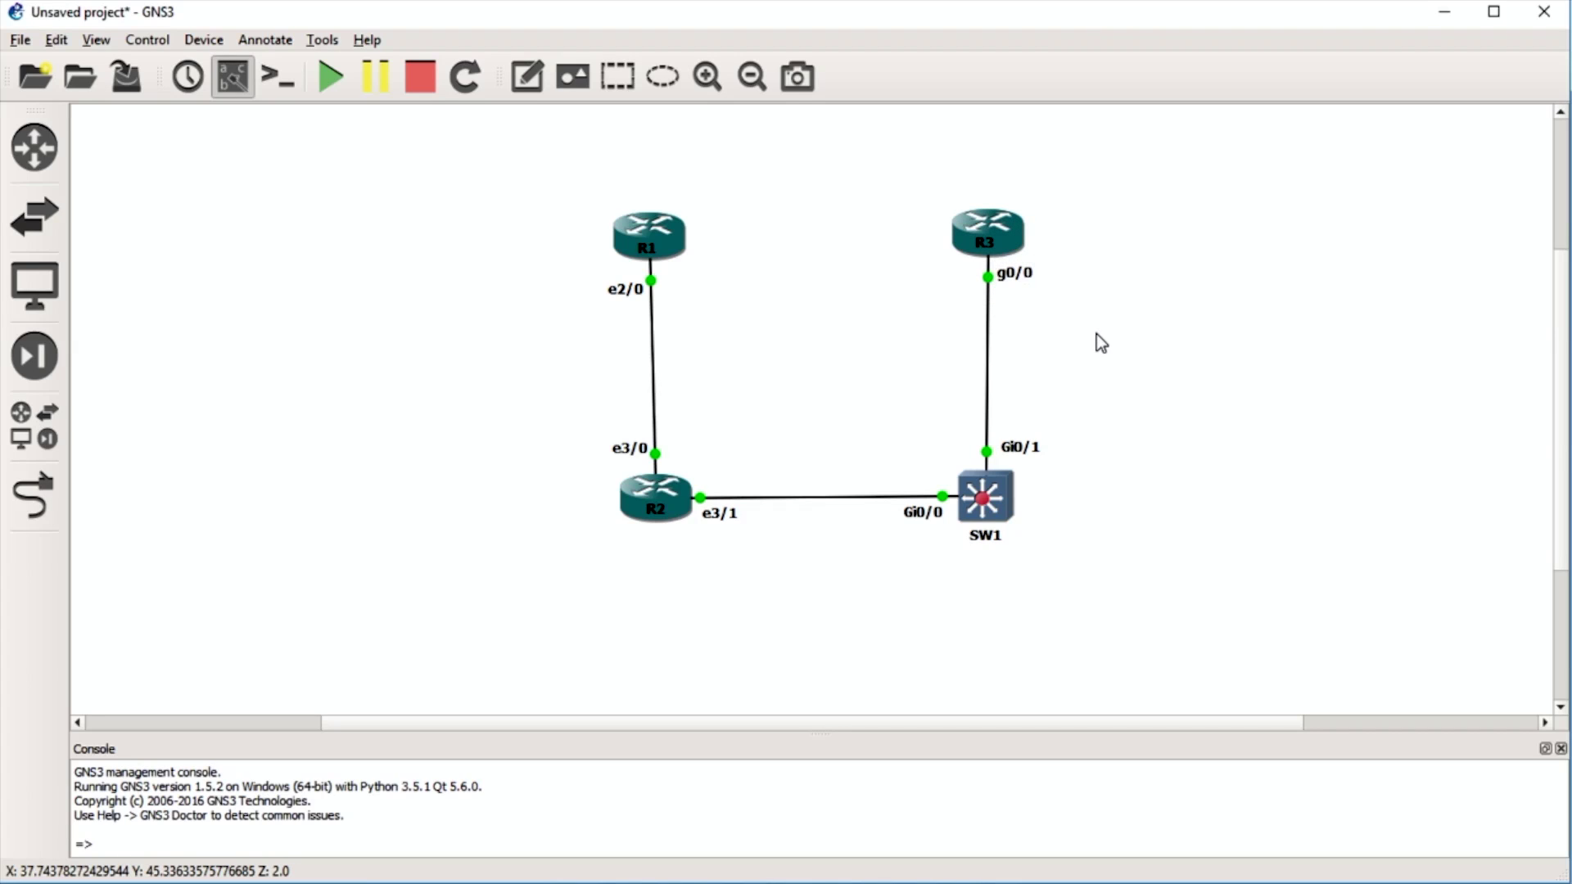